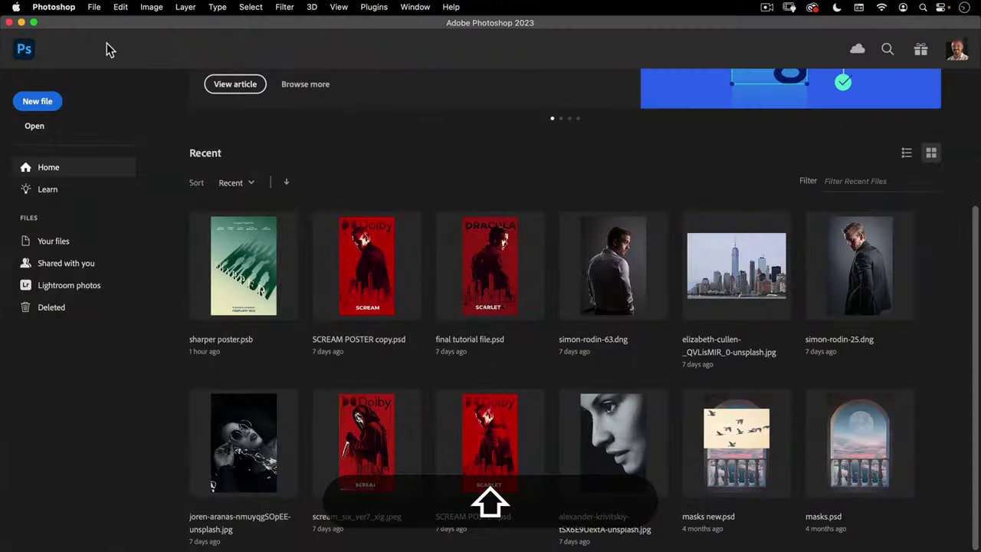
Create a portrait document 2000 x 3000 pixels at 72 ppi in RGB with a white background.
click(94, 7)
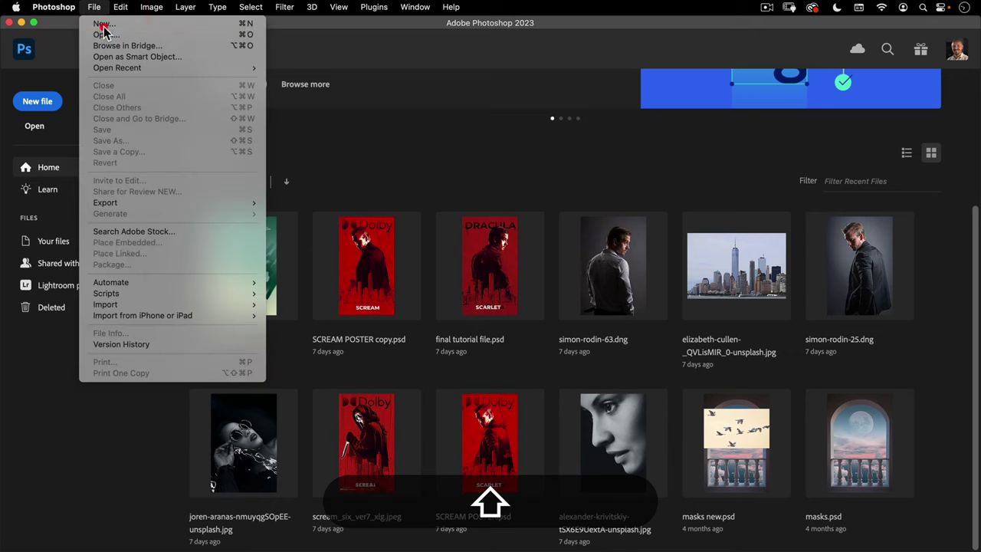
click(105, 31)
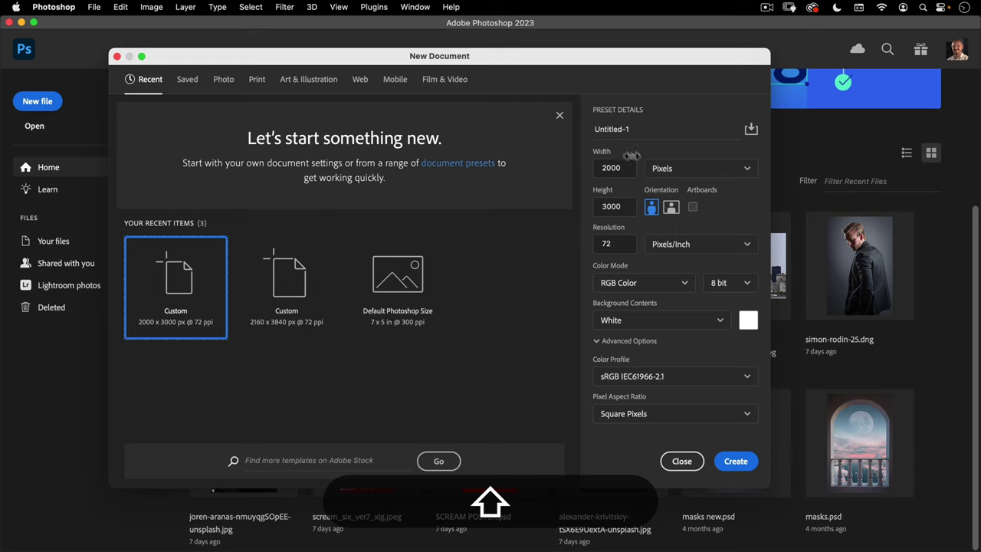
click(496, 156)
click(732, 469)
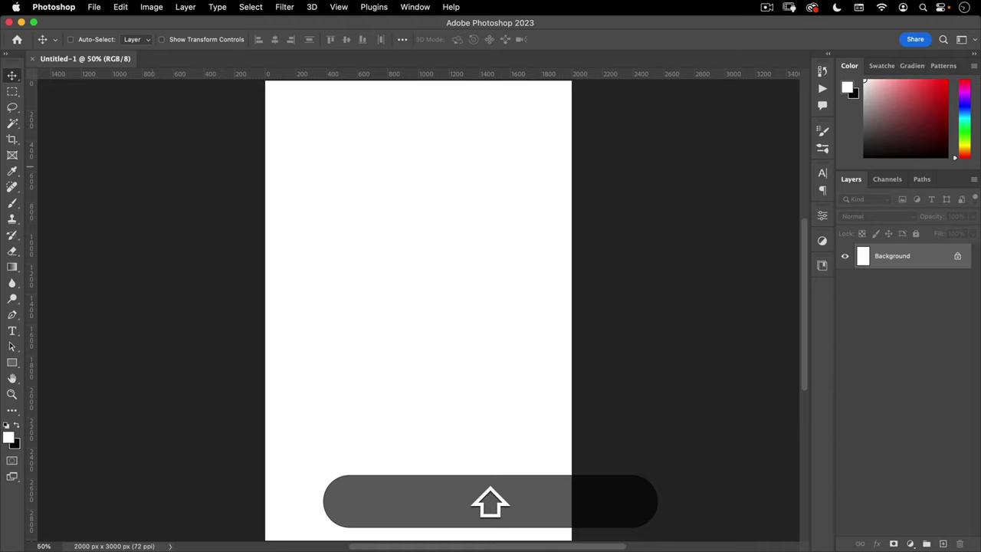
Start a new guide layout from the Default preset and turn off its columns.
click(339, 7)
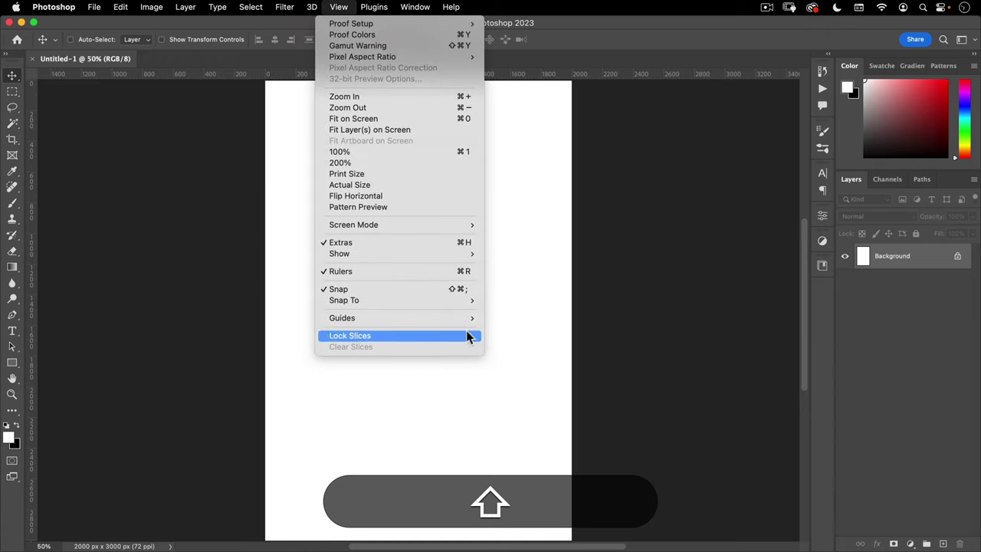
mouse_move(474, 319)
click(520, 393)
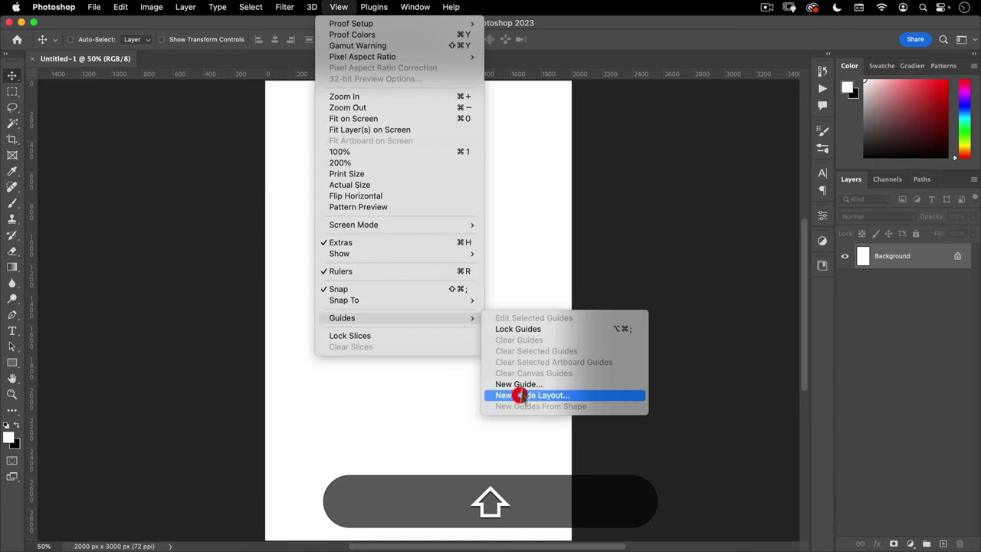
drag(712, 214, 679, 161)
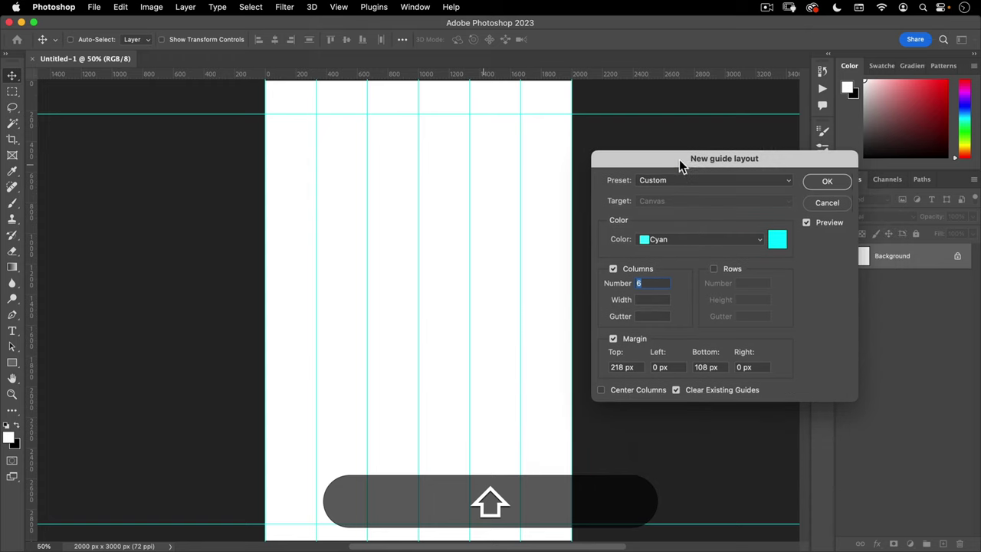
click(679, 181)
click(670, 67)
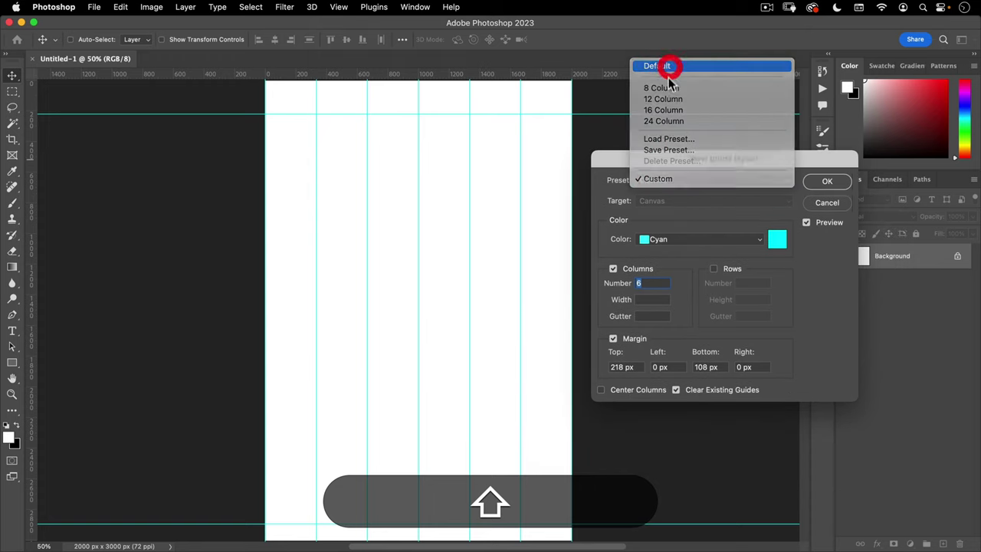
click(632, 269)
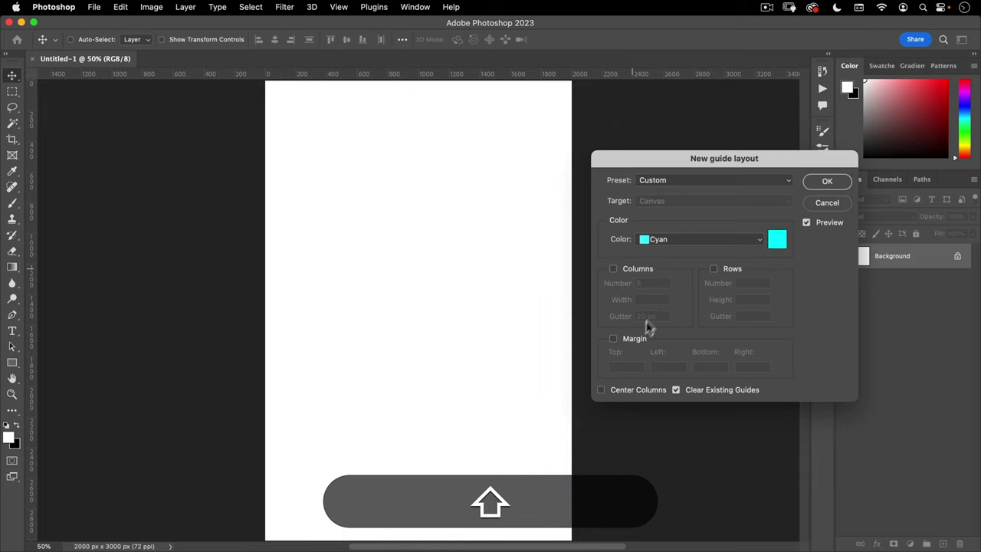
Enable the layout's margin guides at 1357 px top, 144 px left, 450 px bottom and 286 px right, and apply the layout.
click(624, 338)
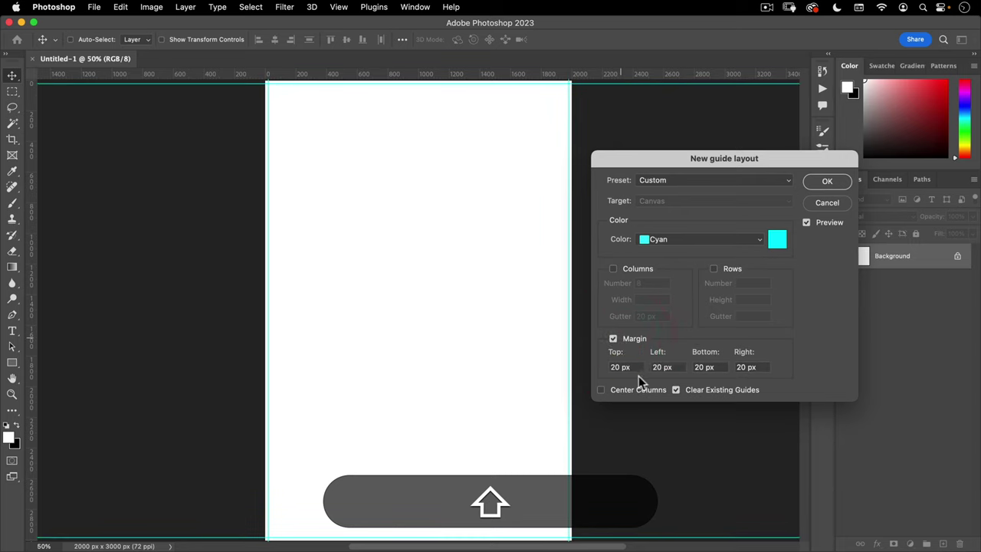
click(636, 363)
click(543, 362)
text(1357)
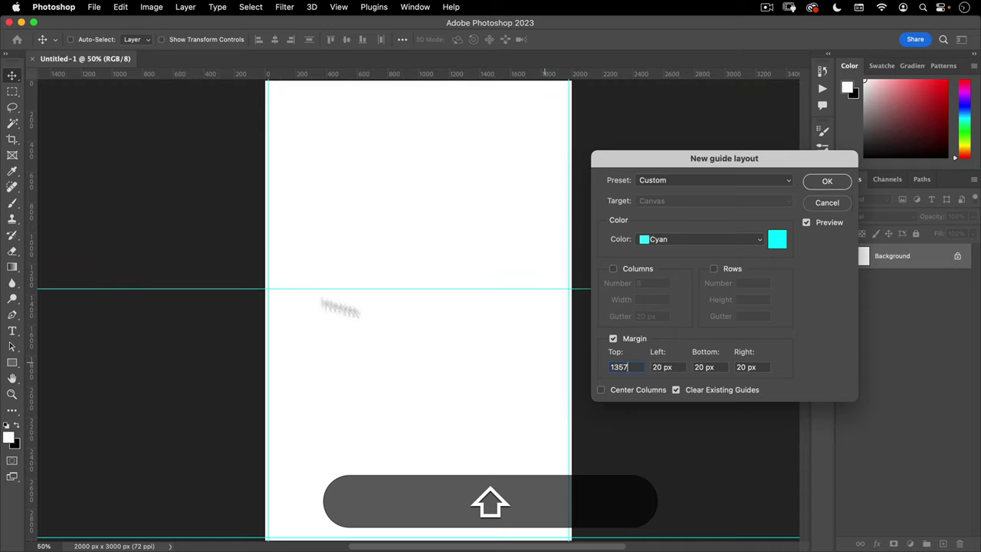
click(676, 364)
text(144)
click(709, 367)
text(450)
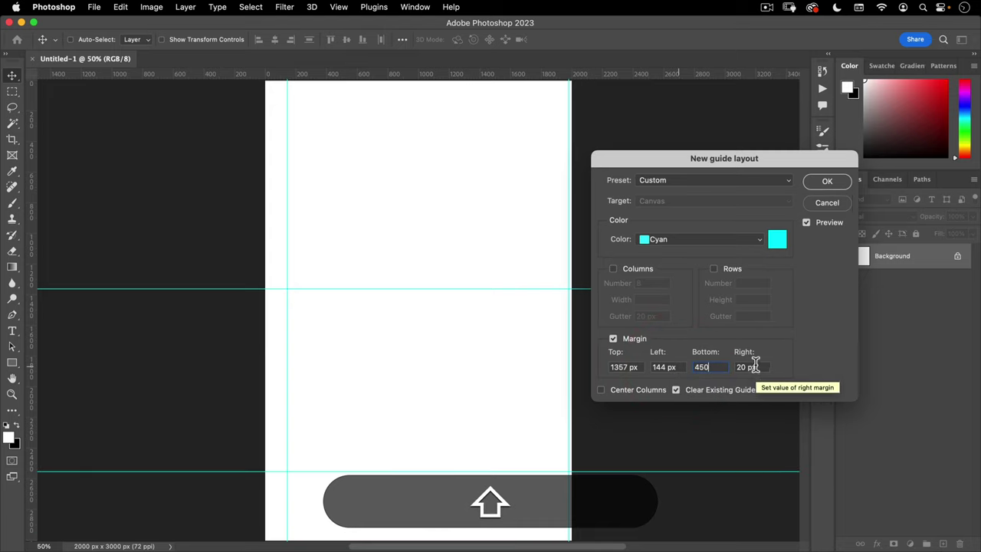
drag(759, 367, 712, 368)
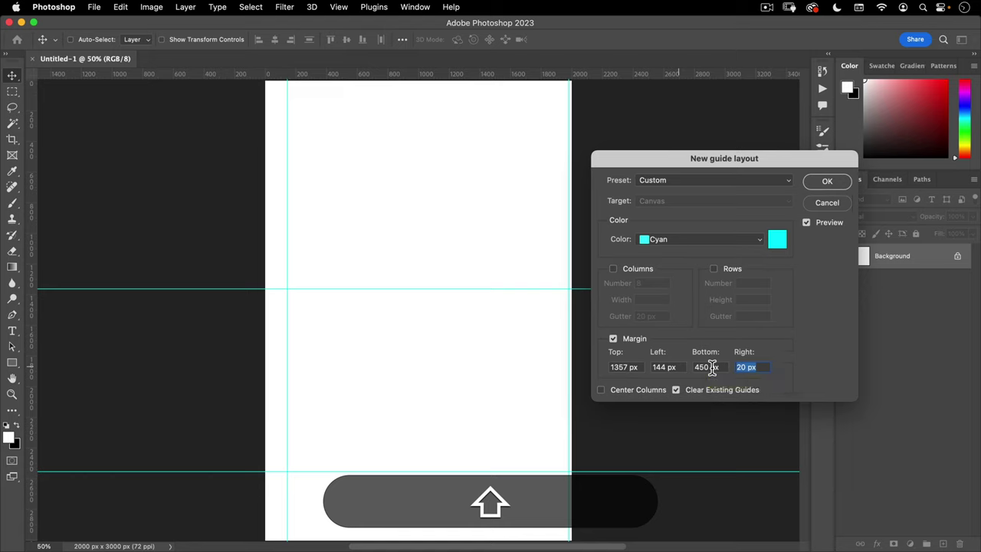
text(286)
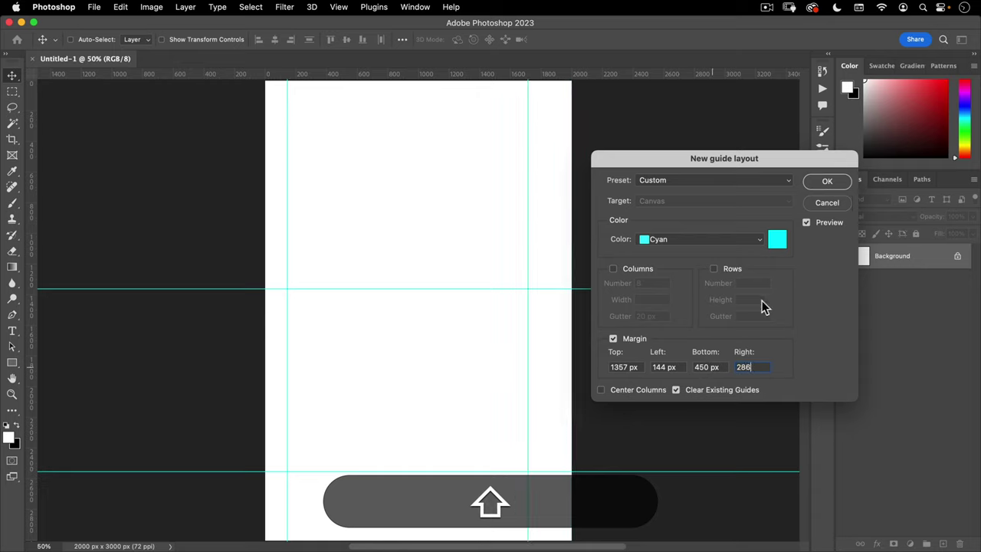
click(828, 183)
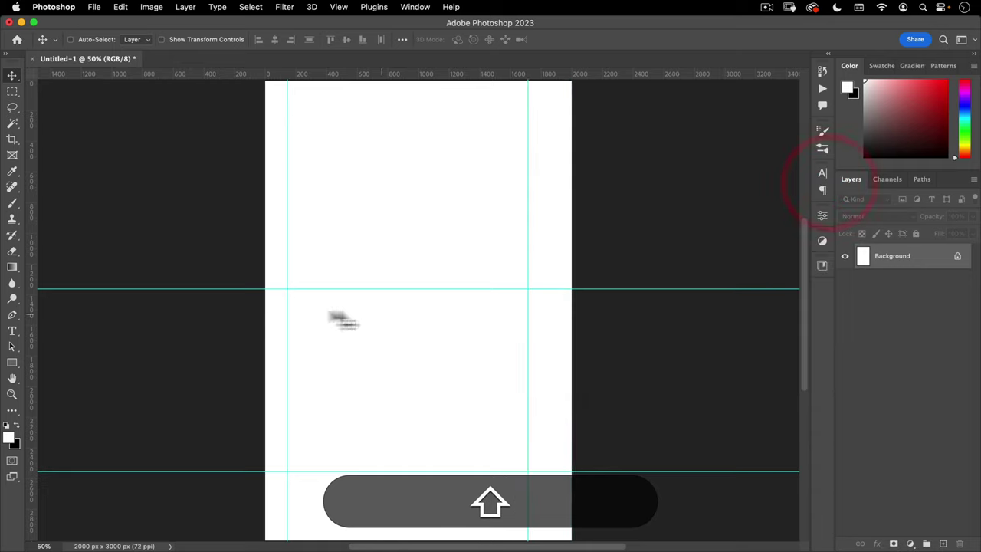
Add a horizontal cyan guide at position 1560 px.
click(338, 8)
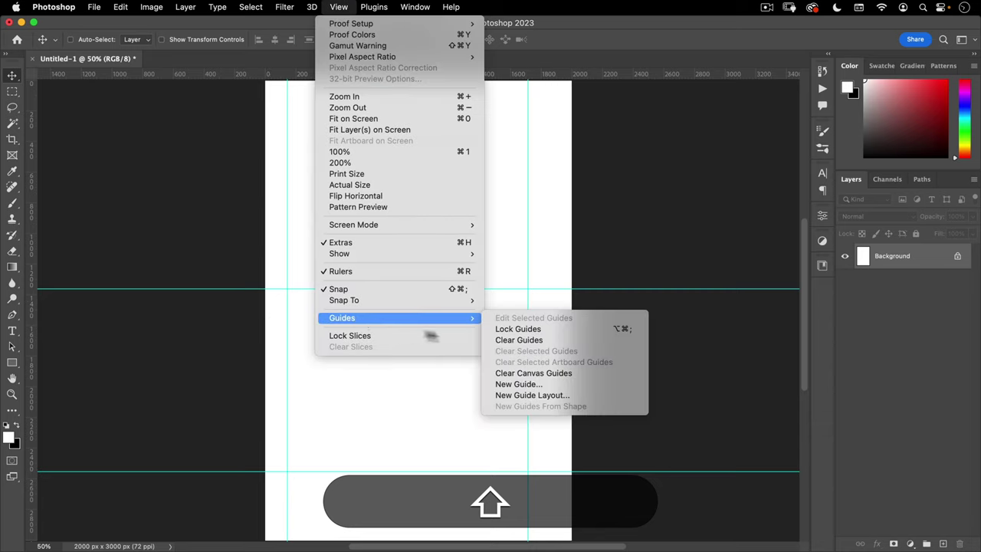
mouse_move(471, 318)
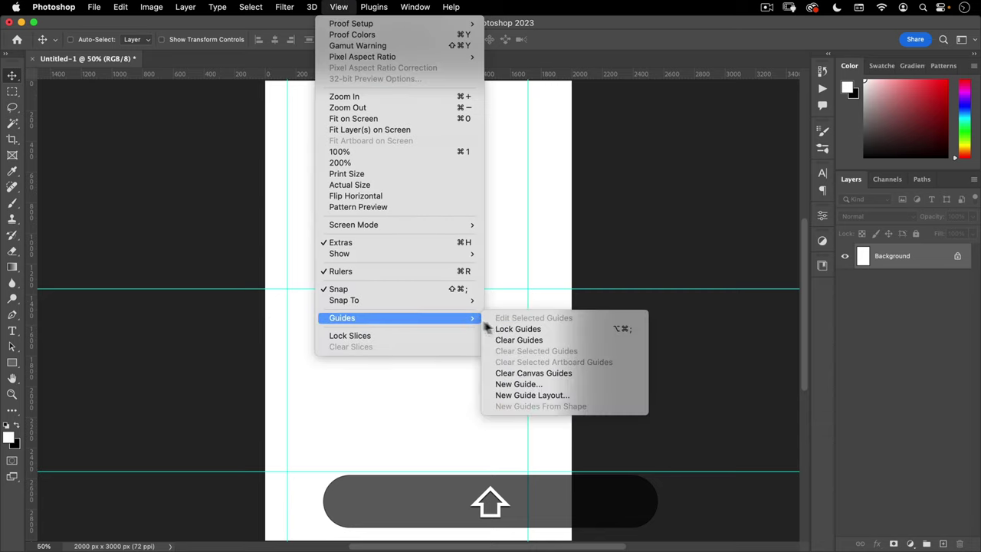
click(523, 384)
drag(684, 158, 586, 151)
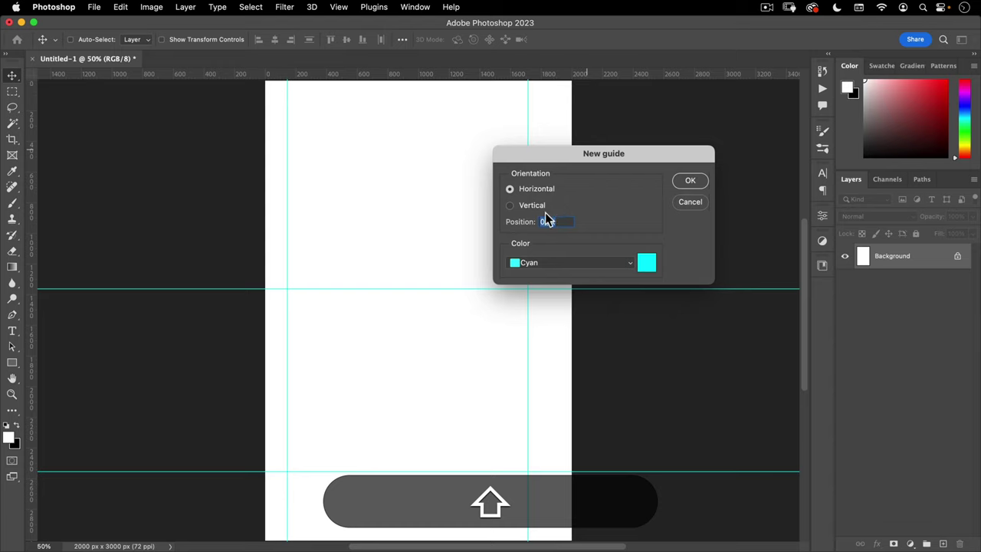
drag(551, 151, 579, 115)
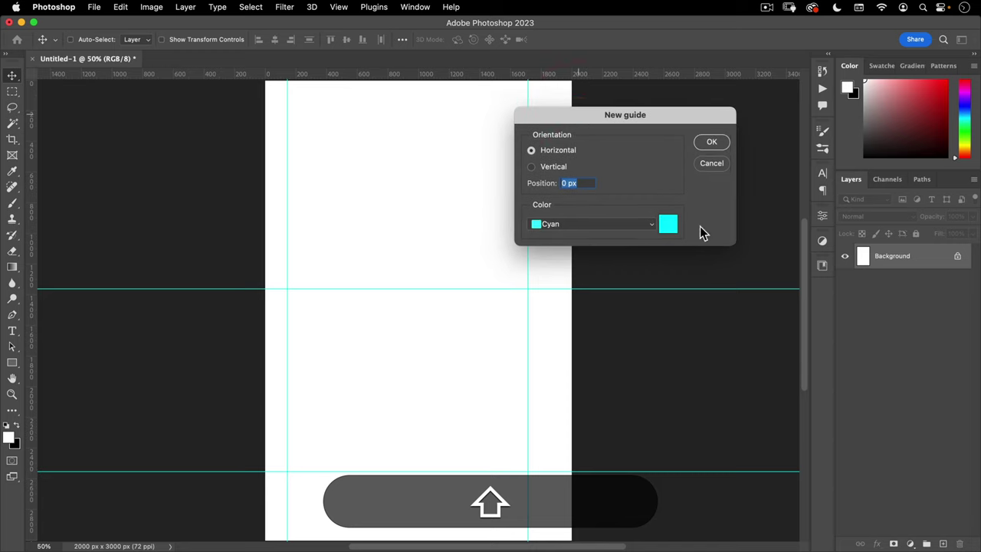
text(1560)
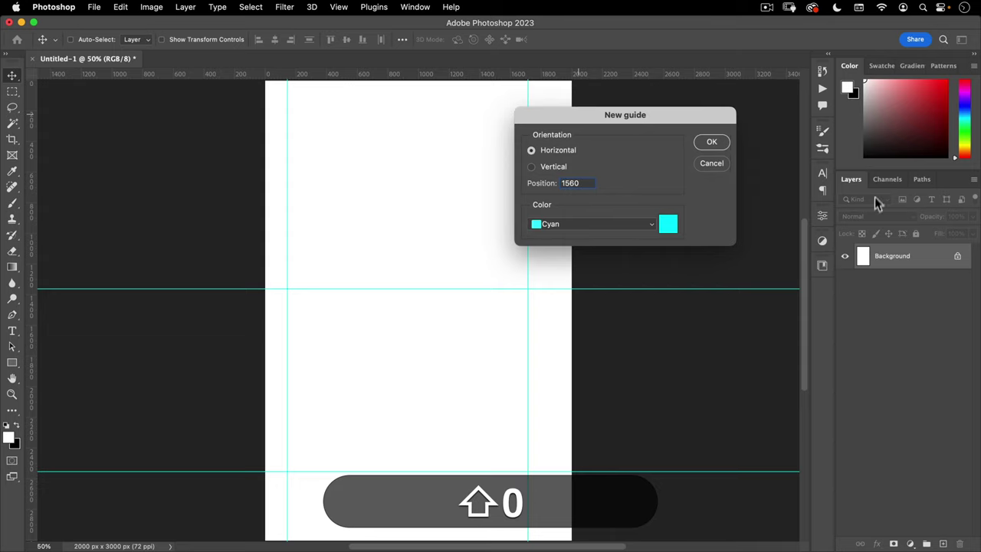
click(706, 143)
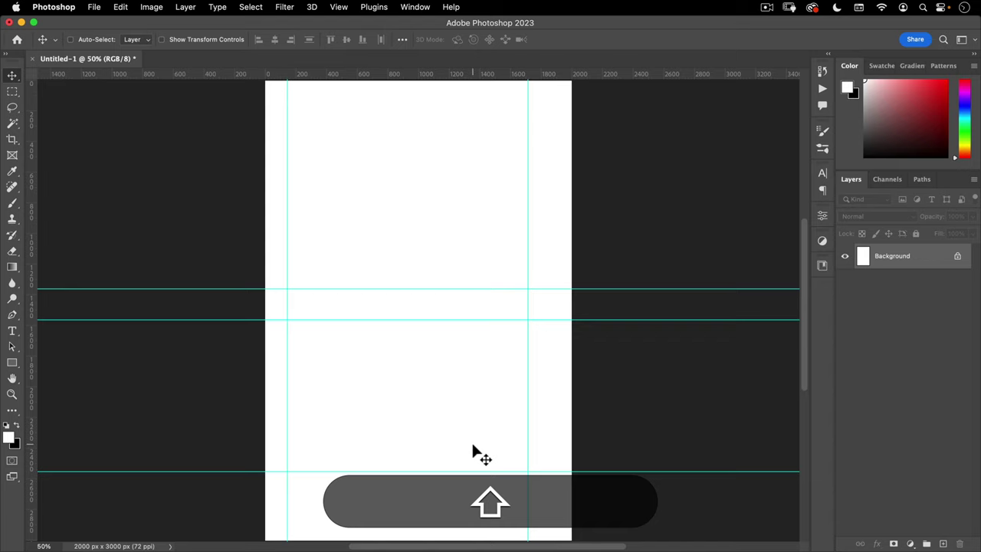
Add another horizontal cyan guide at position 2195 px.
click(334, 7)
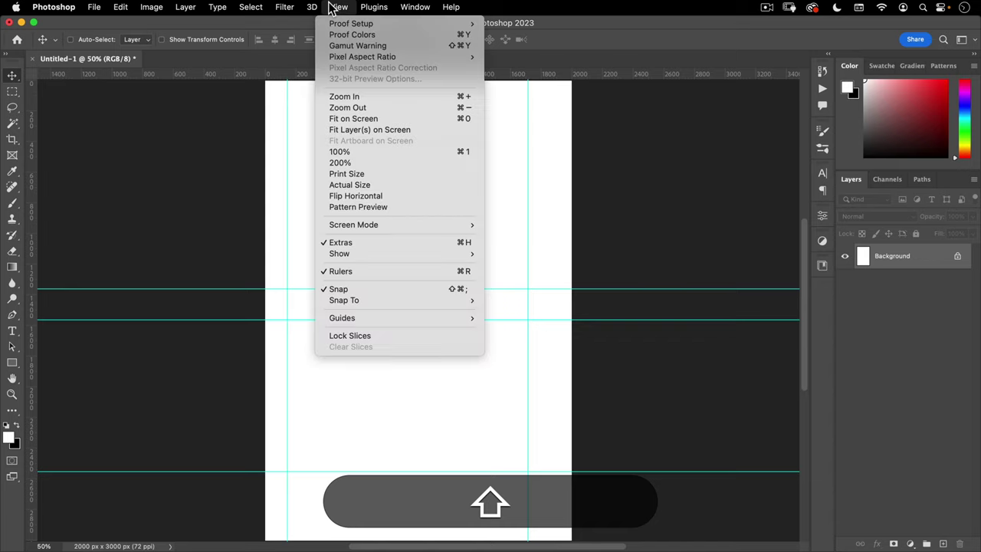
mouse_move(347, 317)
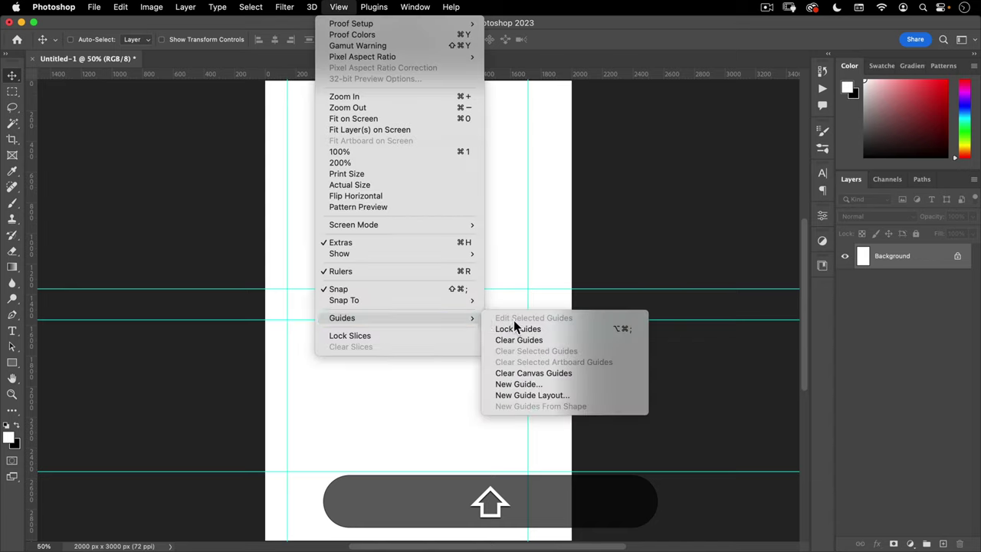
click(552, 383)
text(2195)
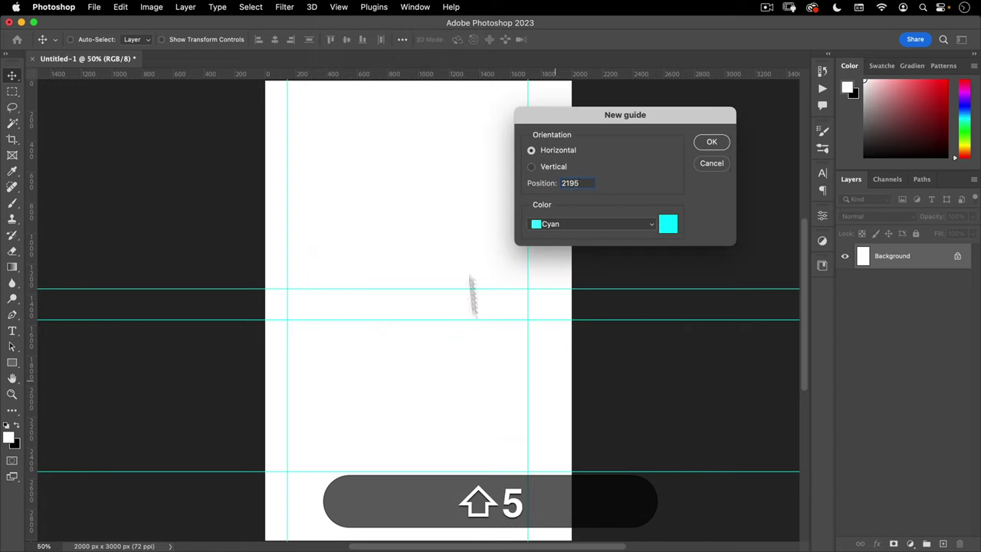
click(711, 142)
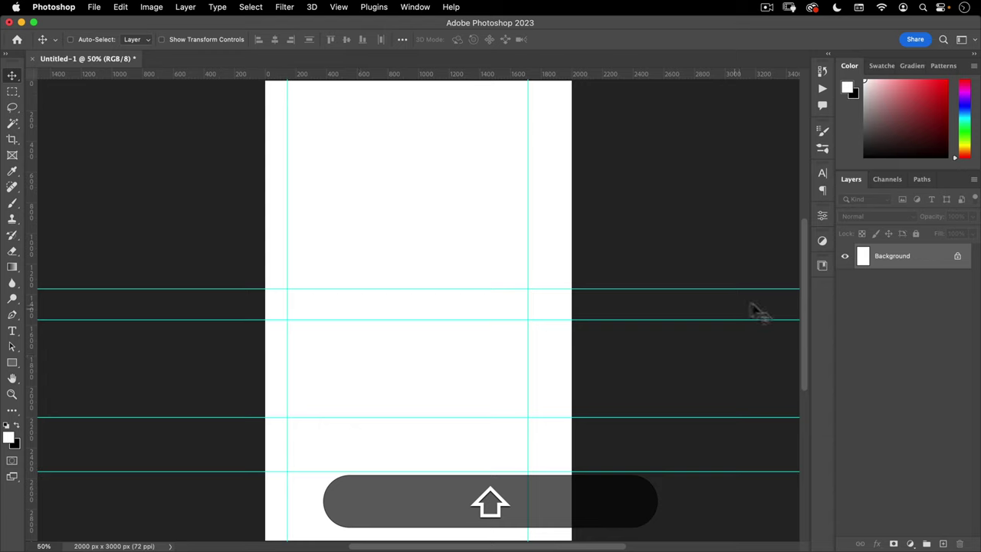
Add a Solid Color fill layer in light gray EAEAEA above the background.
click(910, 543)
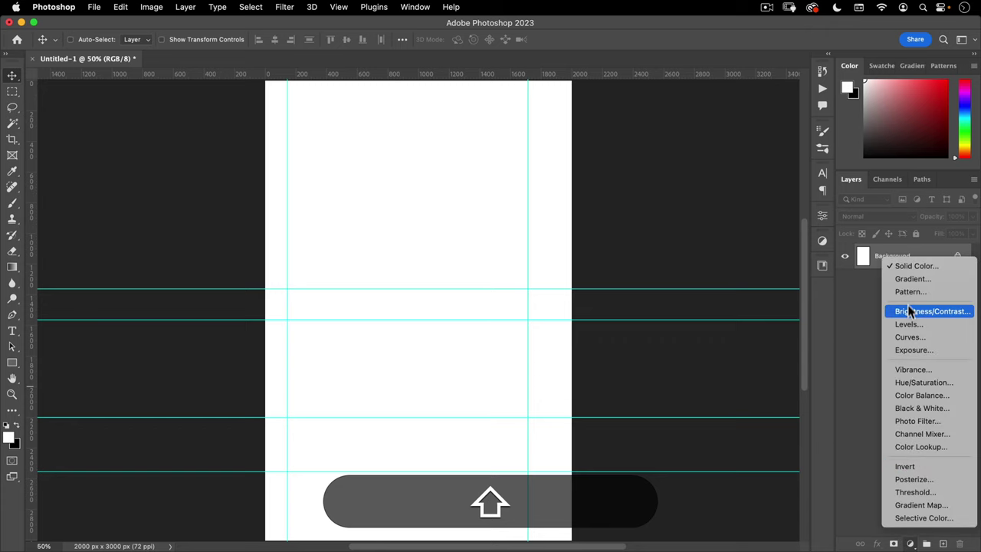
click(914, 266)
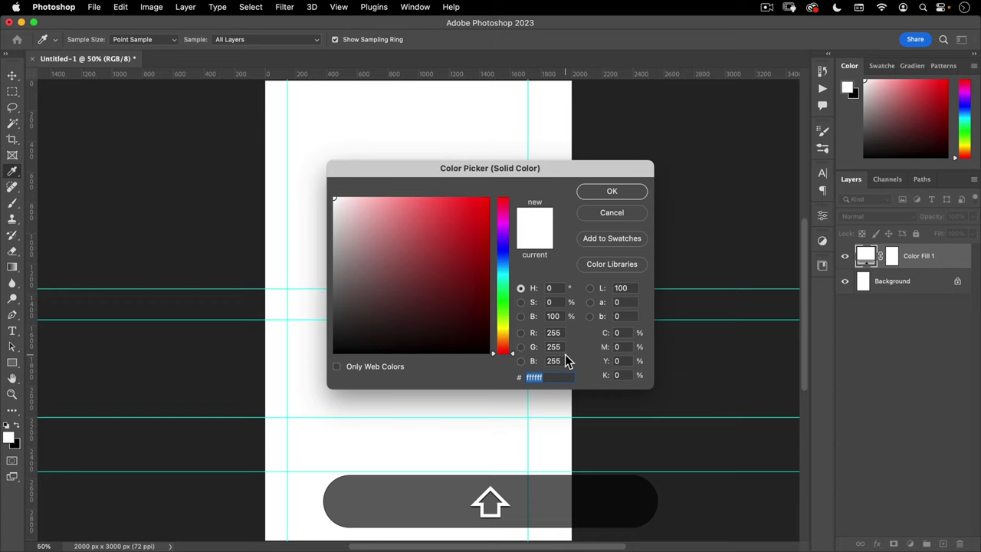
text(EA)
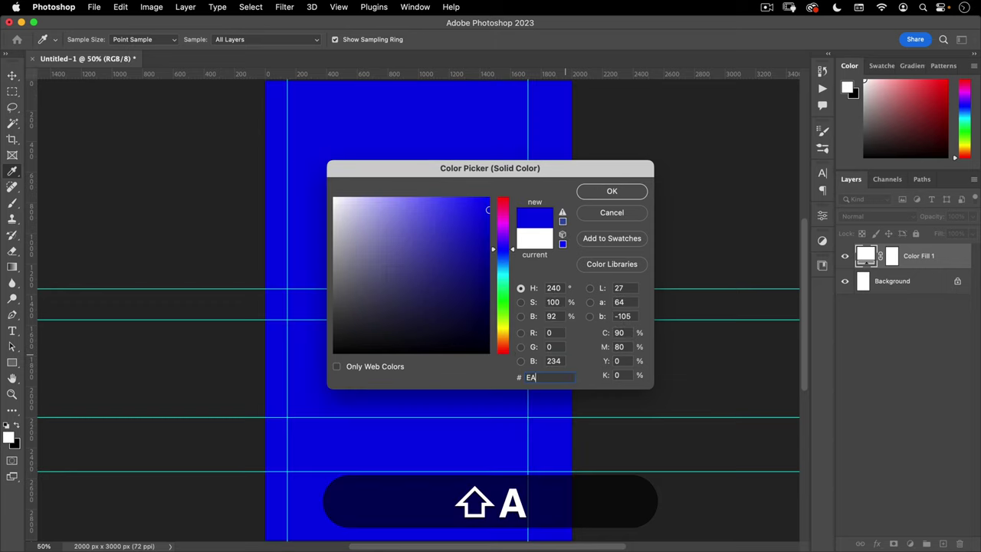
text(EAEA)
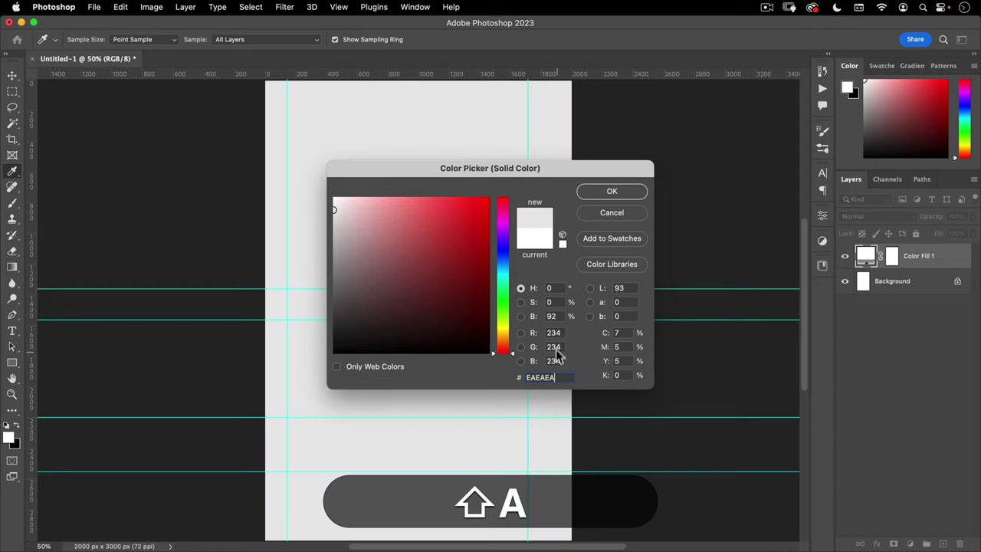
click(612, 191)
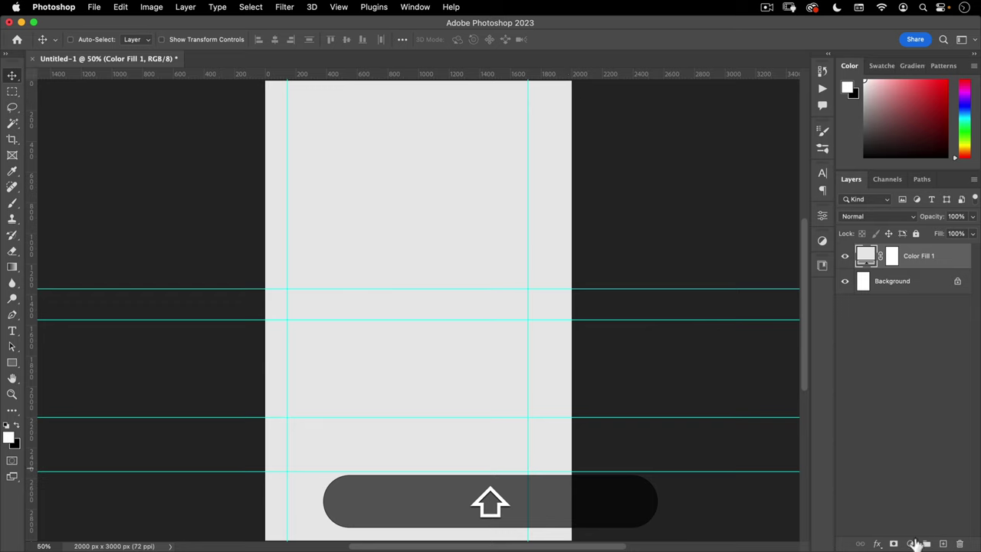
Create a new layer above the color fill and name it Black gradient.
click(943, 543)
text(BLACK)
key(shift+super+a)
text(Black gradient)
key(Return)
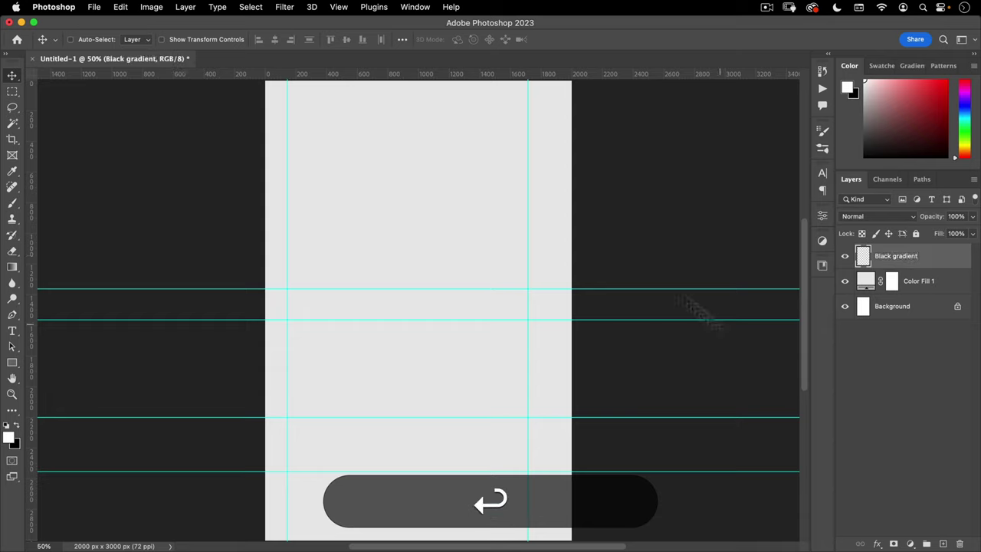
Draw a linear black-to-transparent gradient on the Black gradient layer, from the canvas's top-right corner diagonally toward its lower left.
click(12, 270)
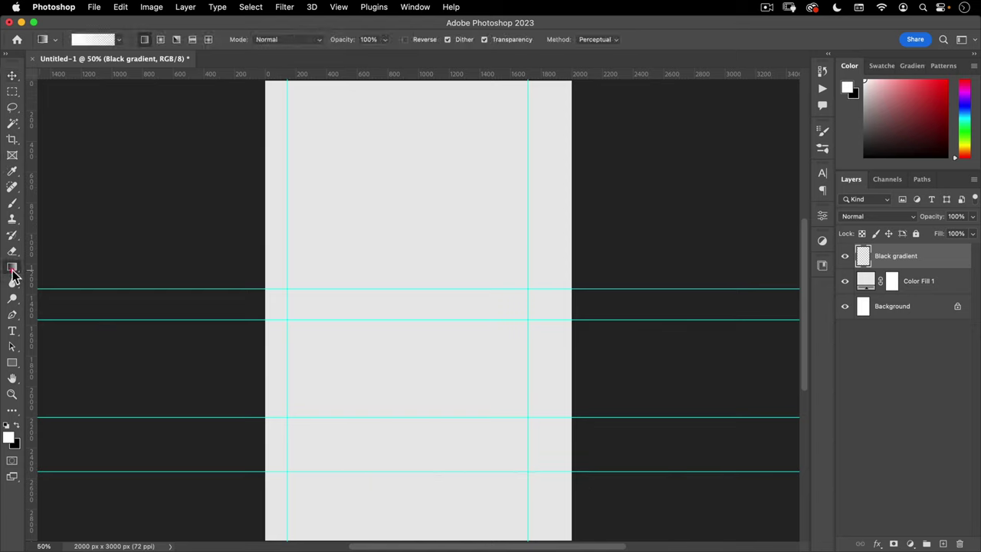
click(16, 426)
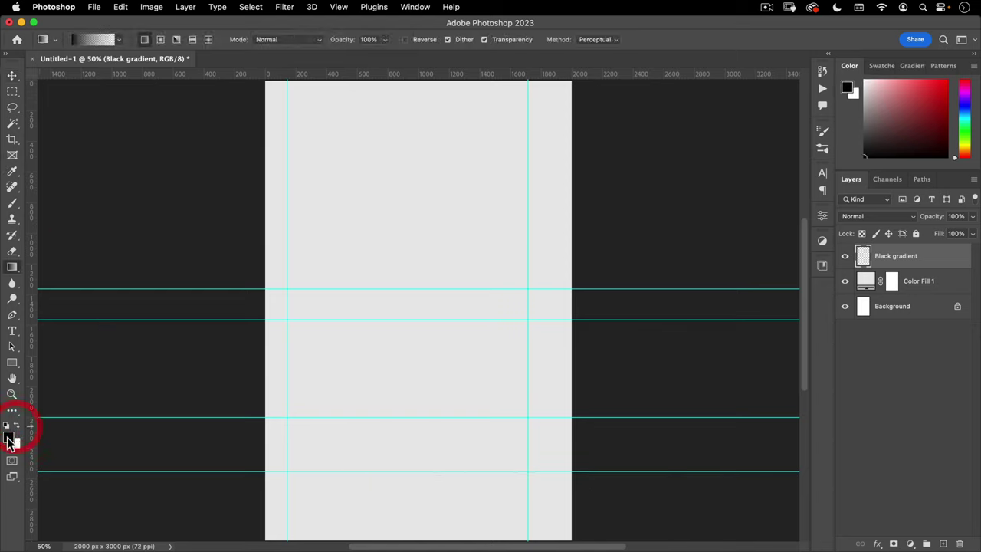
click(119, 40)
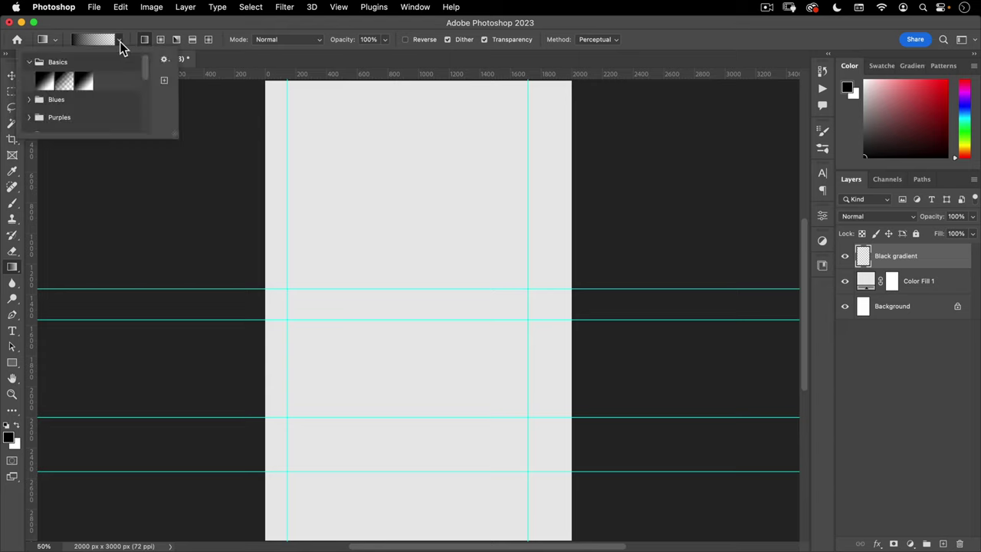
click(65, 81)
click(87, 30)
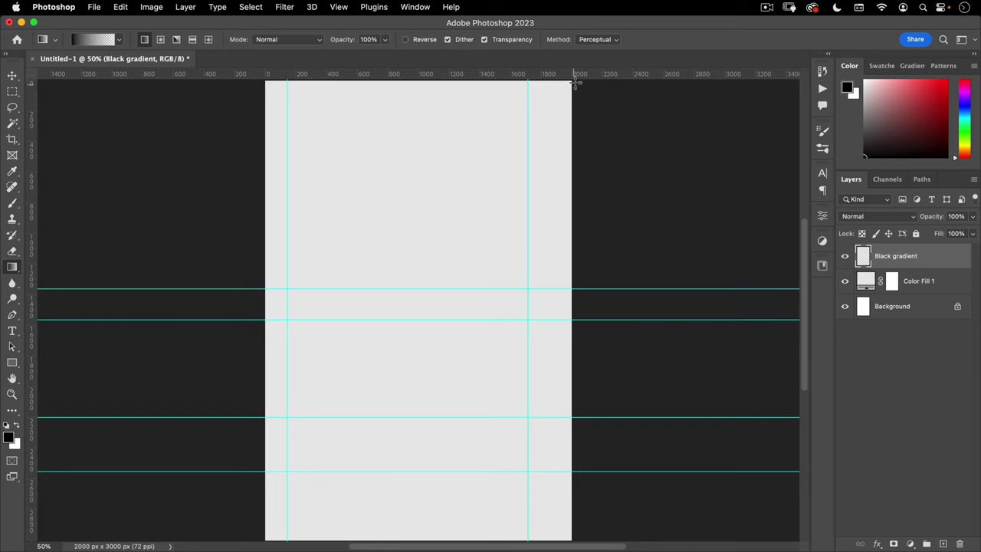
drag(574, 80, 313, 414)
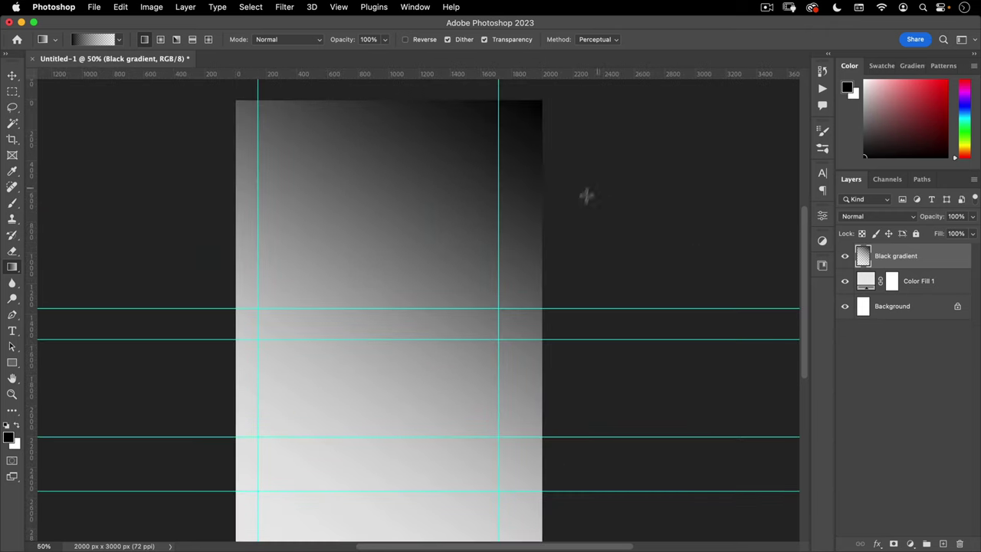
Reduce the Black gradient layer's opacity to 80%.
drag(933, 222, 921, 220)
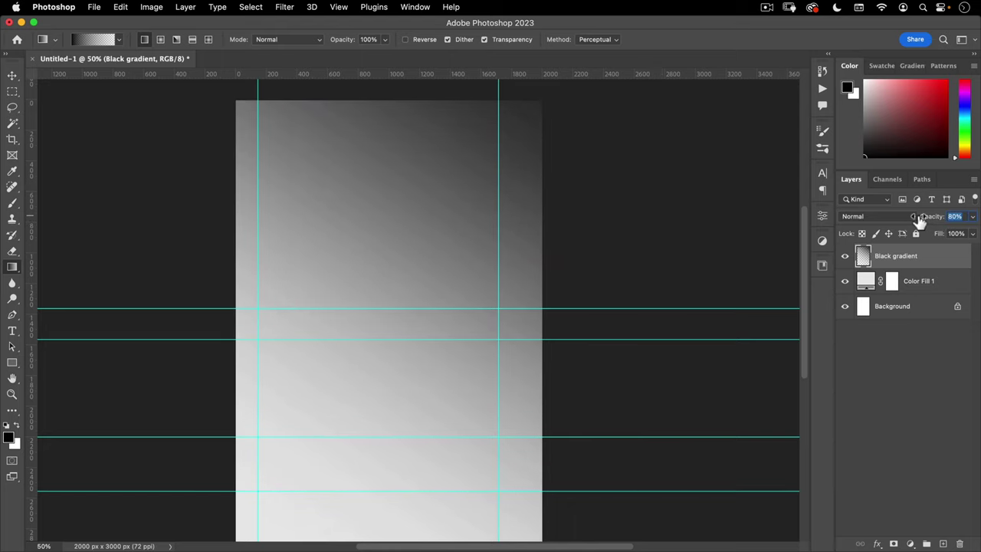
Create a layer named white gradient and draw a linear white-to-transparent gradient on it from the canvas's bottom-left corner diagonally toward the upper right.
key(space)
drag(466, 325, 483, 215)
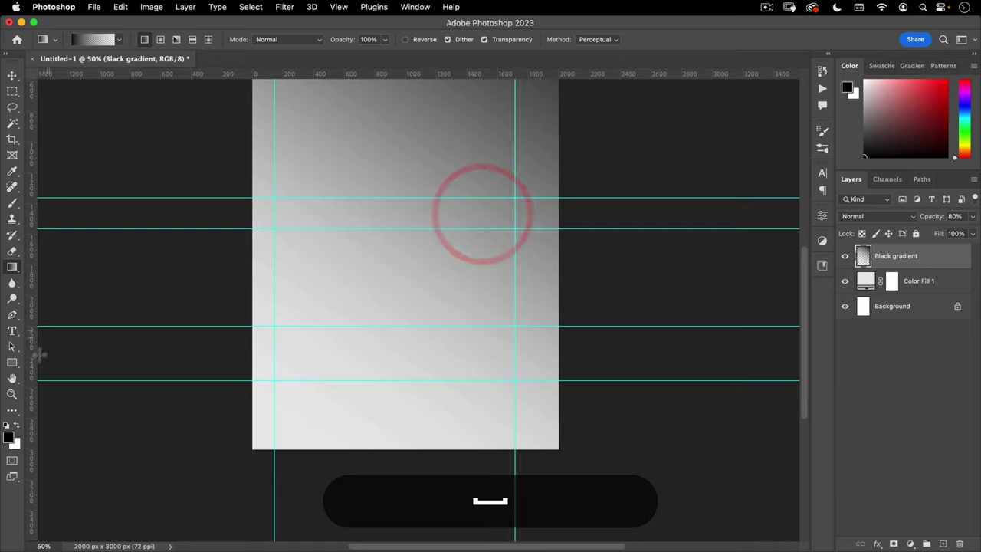
click(16, 424)
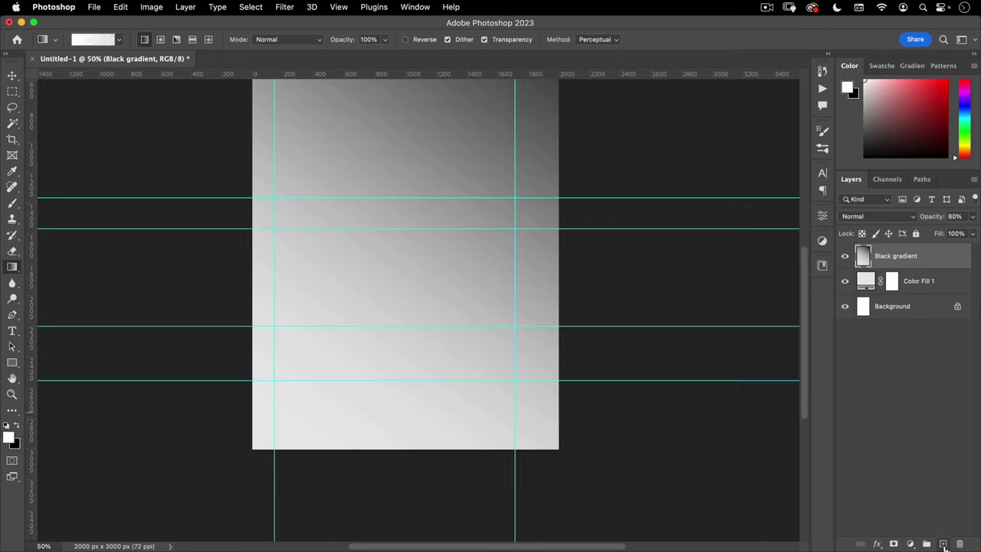
click(943, 543)
double_click(885, 256)
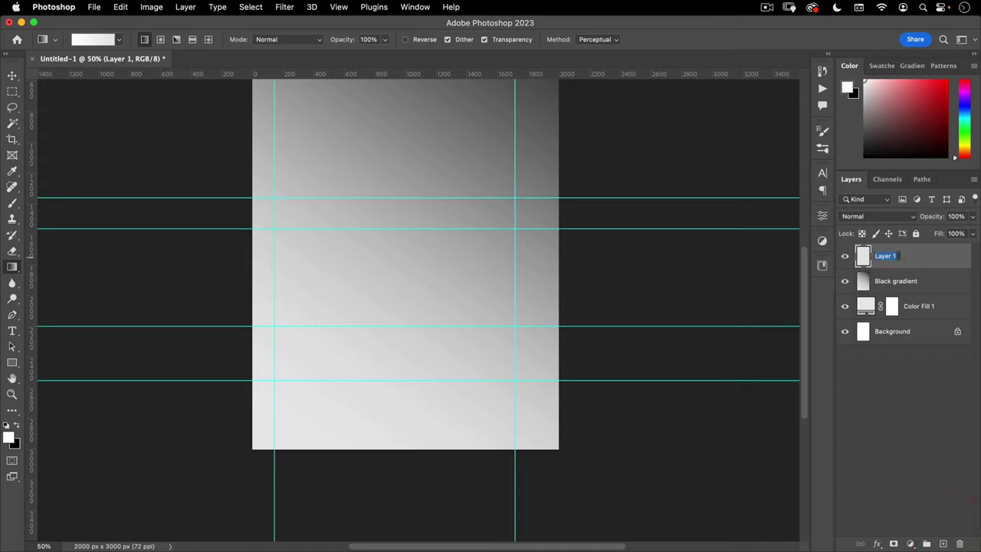
text(white gradient)
key(Return)
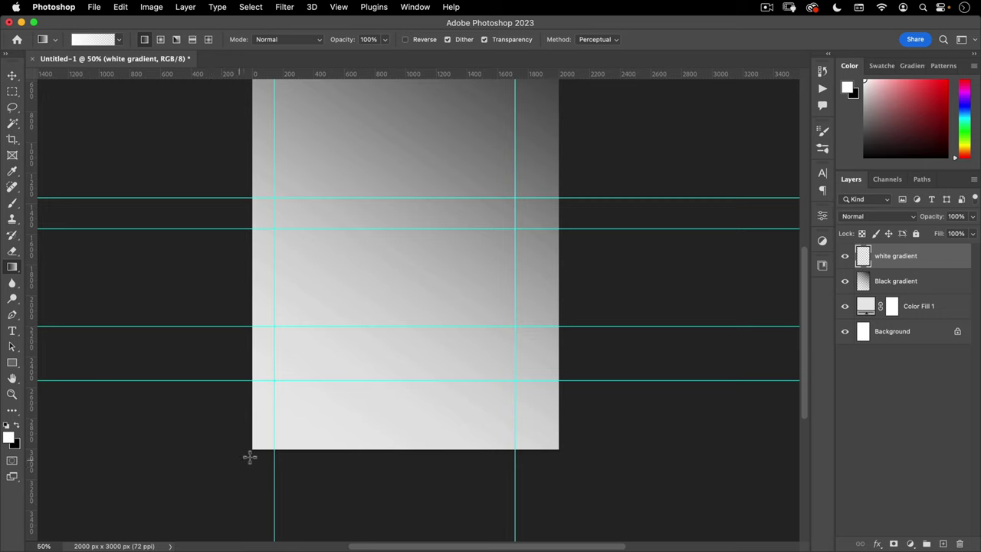
drag(254, 459, 453, 153)
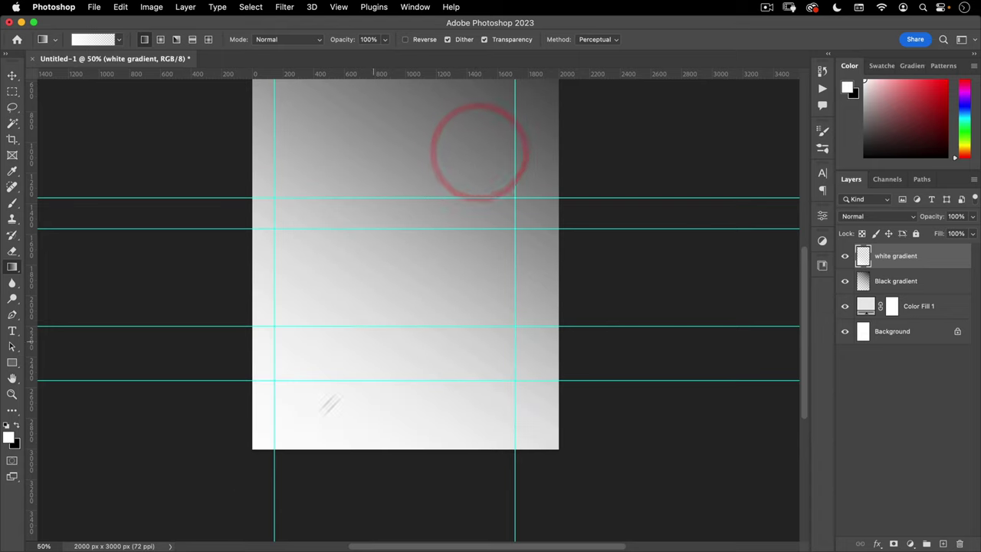
Set up the Type tool with Times New Roman Regular at 354 pt.
key(space)
mouse_move(371, 343)
mouse_down()
mouse_move(368, 437)
mouse_move(453, 253)
mouse_up()
drag(426, 274, 433, 262)
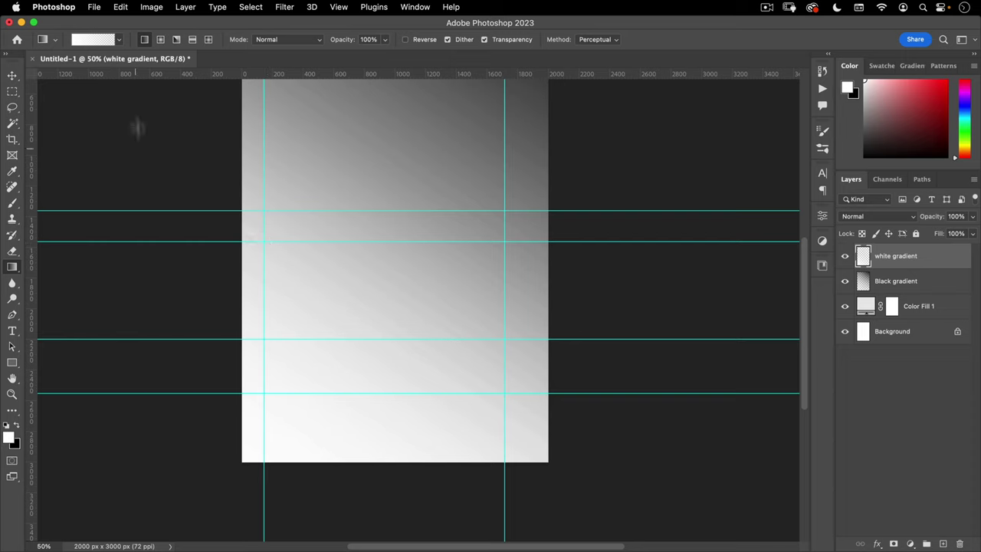
click(12, 75)
click(13, 330)
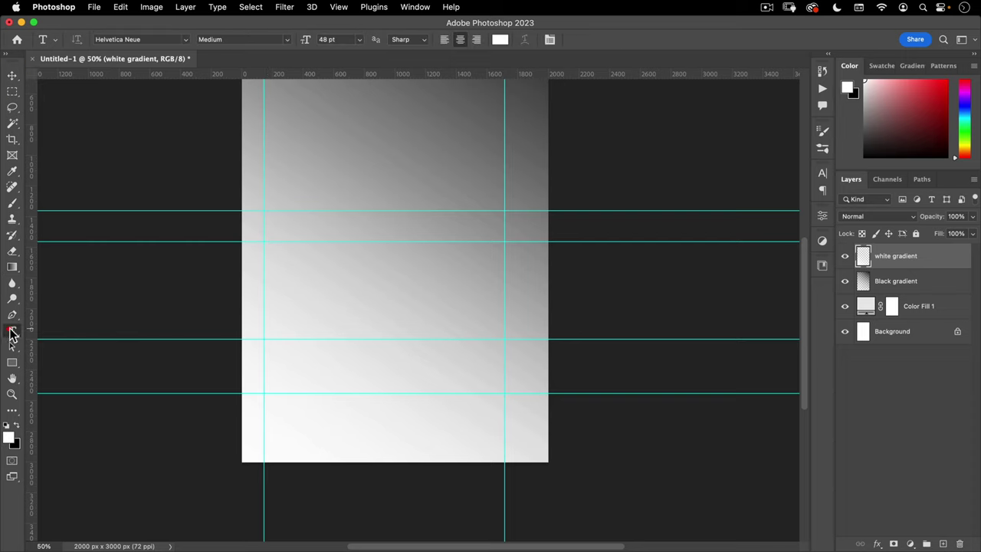
click(91, 36)
text(time)
key(BackSpace)
text(s new Roman)
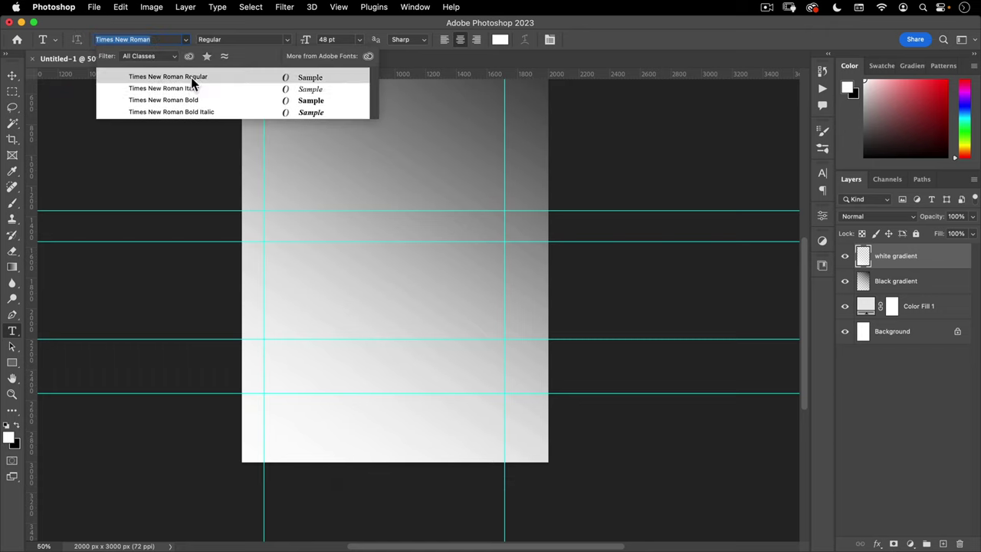
click(191, 76)
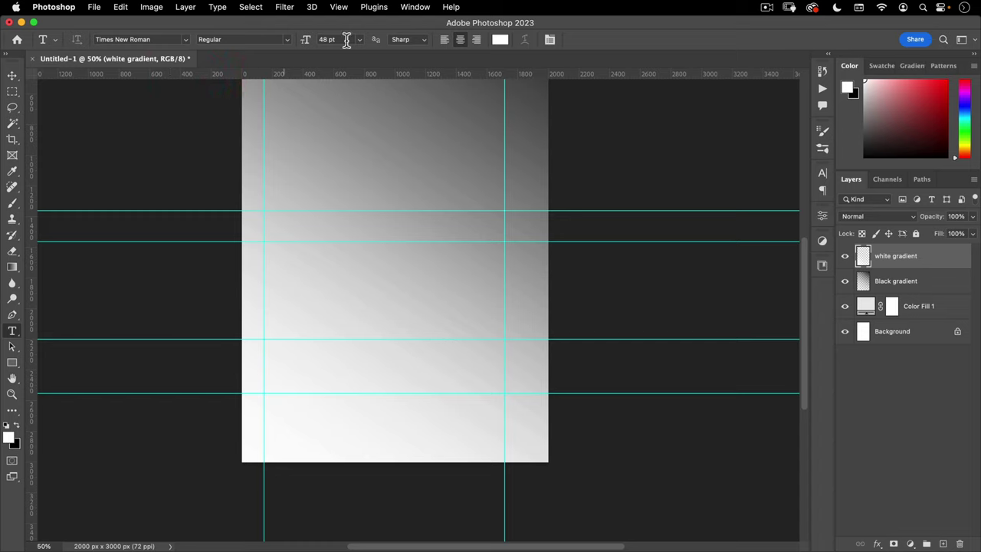
text(354)
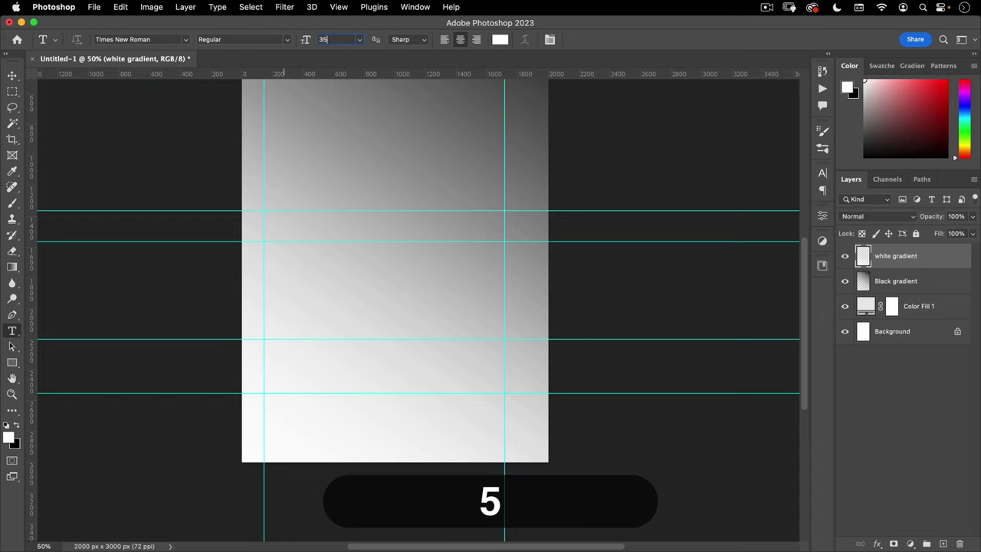
key(Tab)
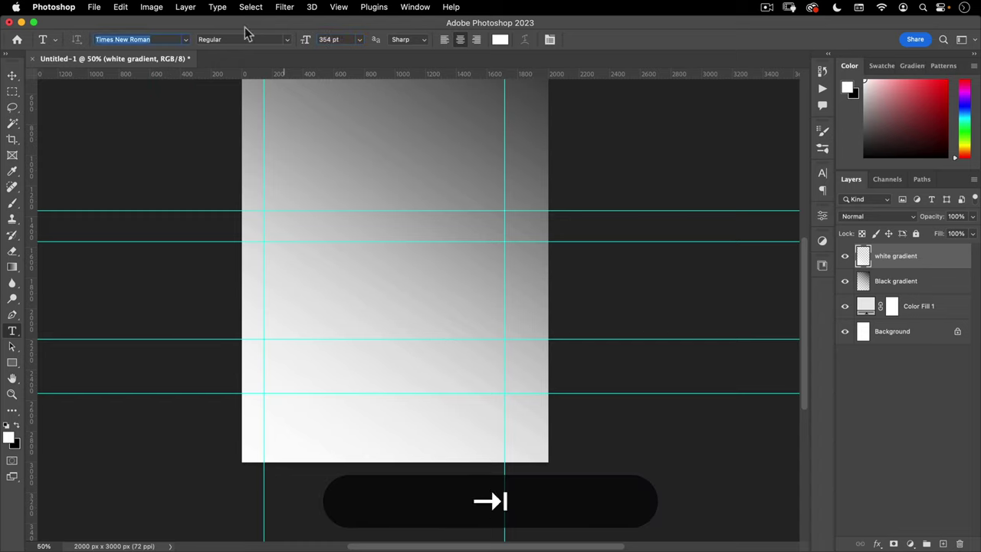
Set the type tracking to 160 and the text color to light gray e9e9e9.
click(549, 39)
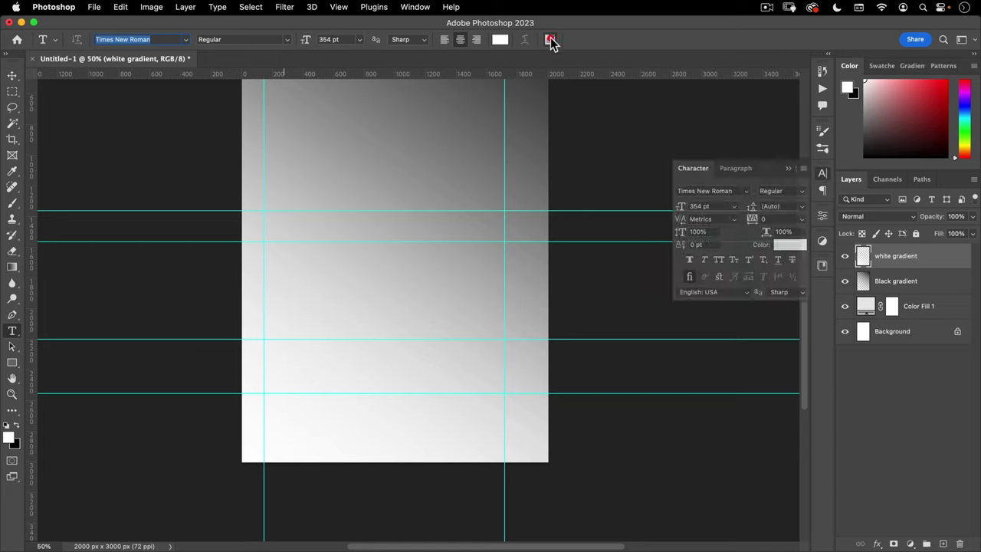
click(766, 218)
text(160)
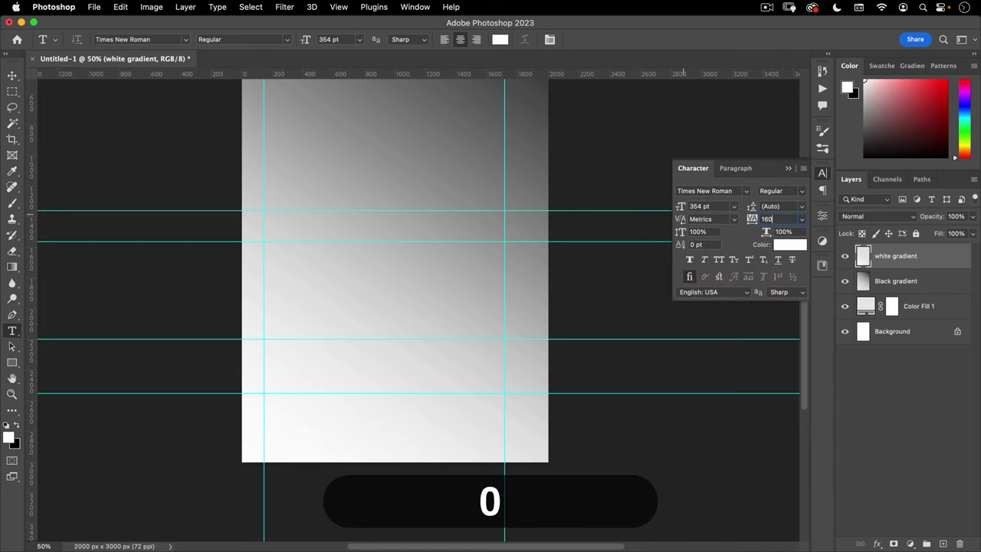
key(Tab)
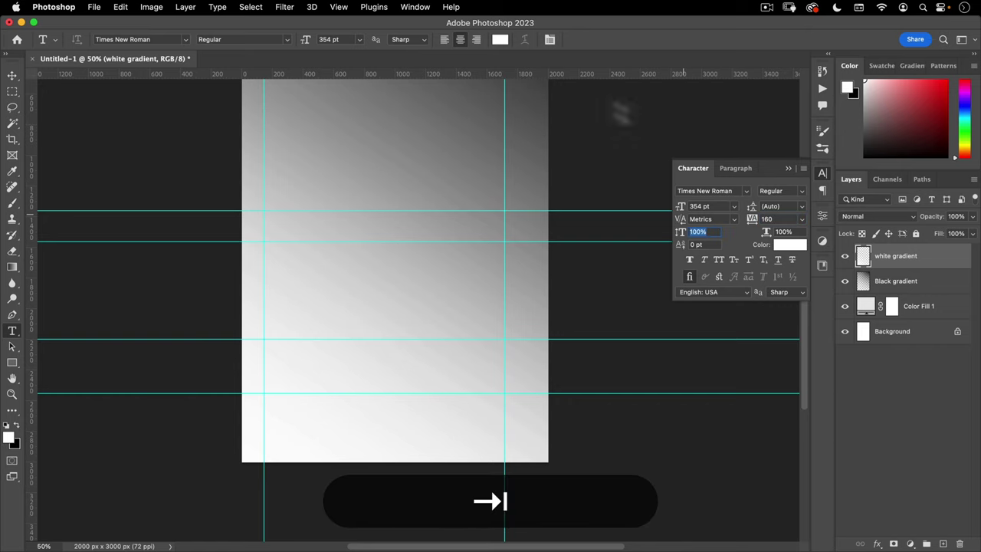
click(499, 41)
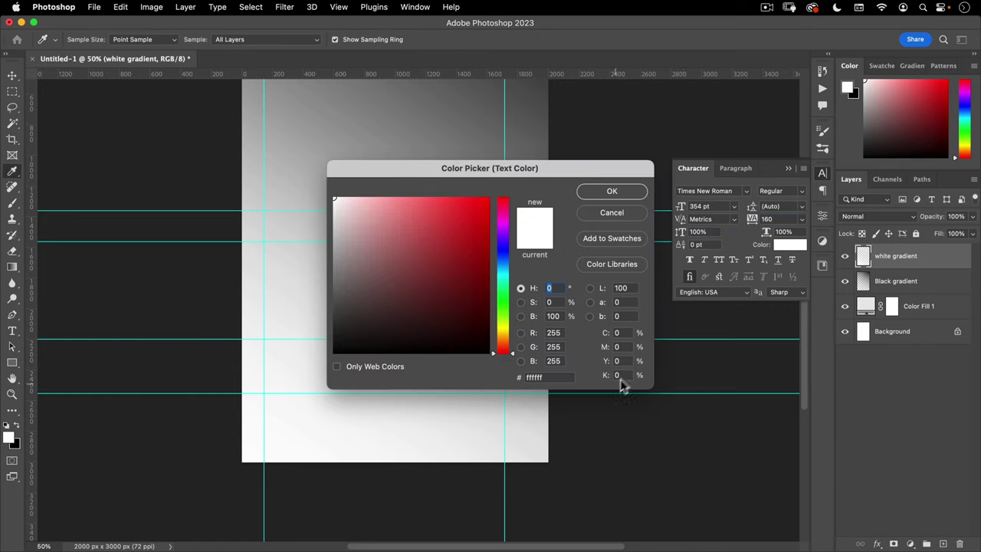
click(534, 377)
text(e9e9e9)
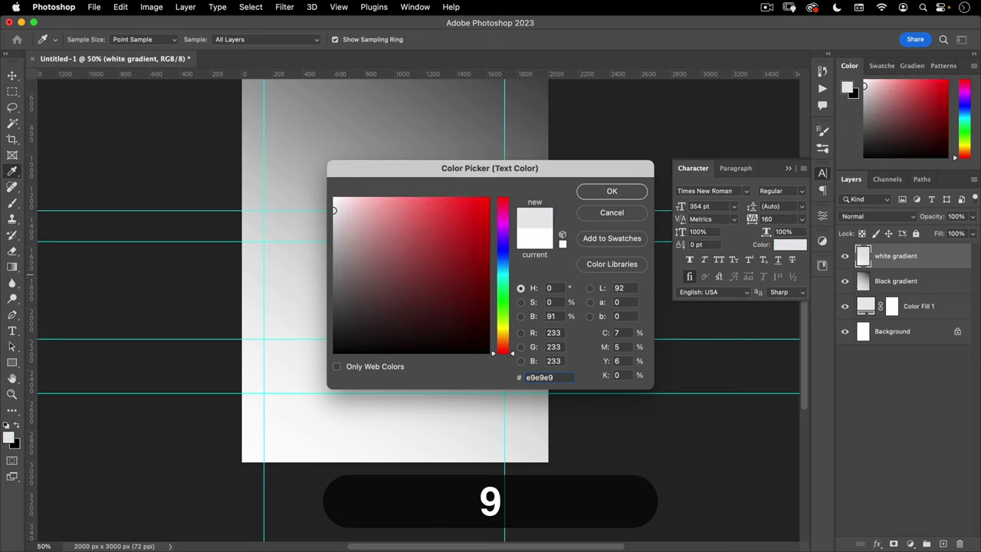
click(612, 193)
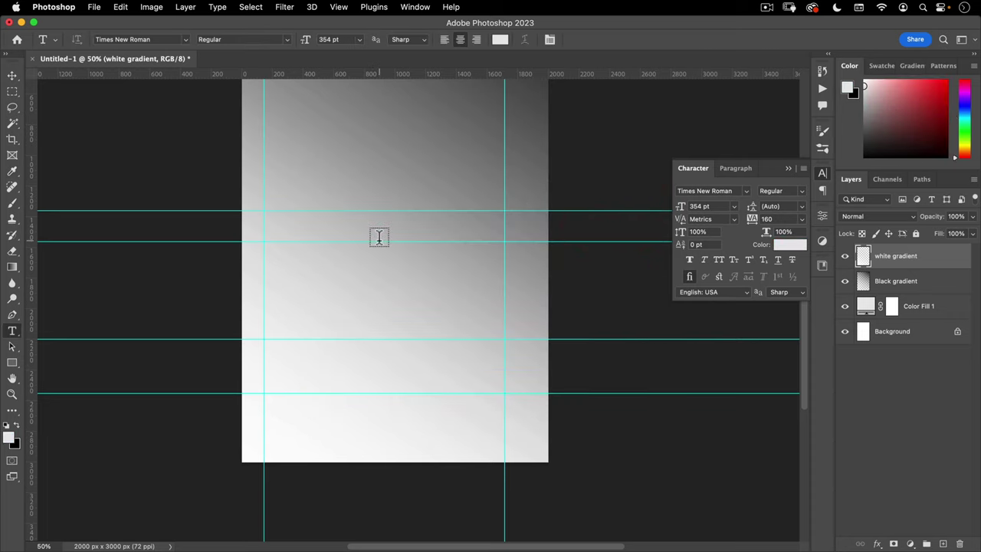
Add the text SHARPER in capitals across the lower part of the canvas, above the white gradient layer.
click(383, 318)
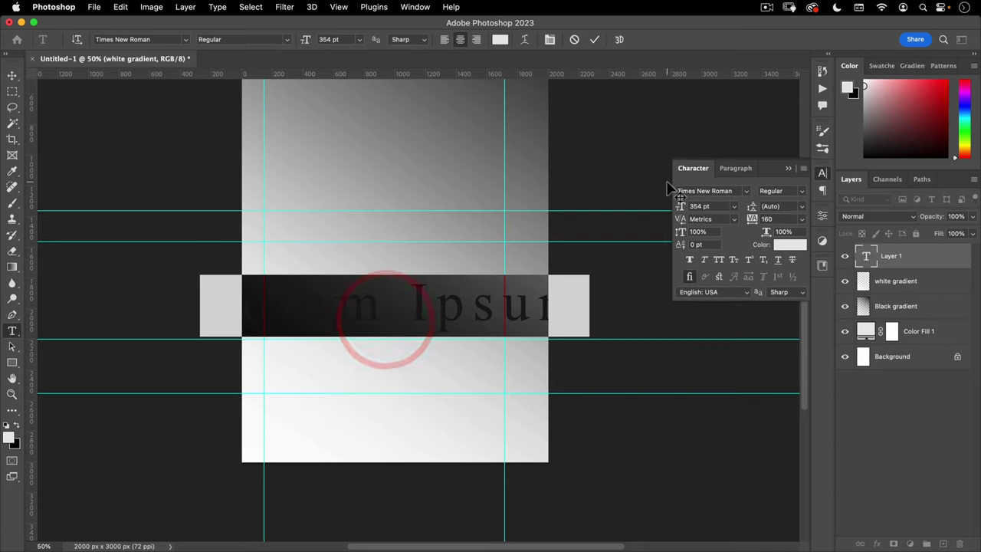
text(S)
key(shift+super+a)
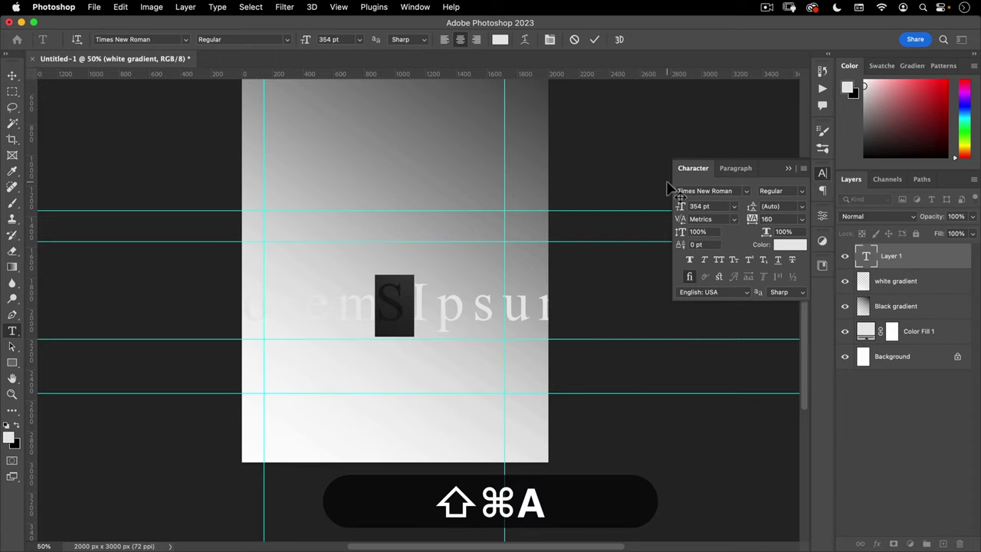
text(SHARPER)
click(596, 42)
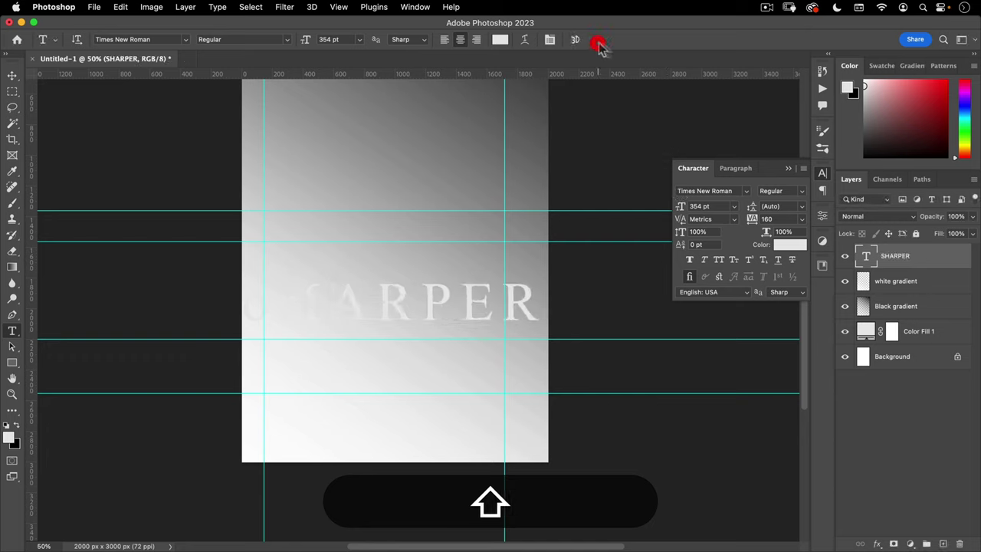
Move the SHARPER text down until its base rests on the lowest horizontal guide, and convert its layer to a smart object.
click(13, 75)
drag(397, 301, 403, 368)
click(311, 365)
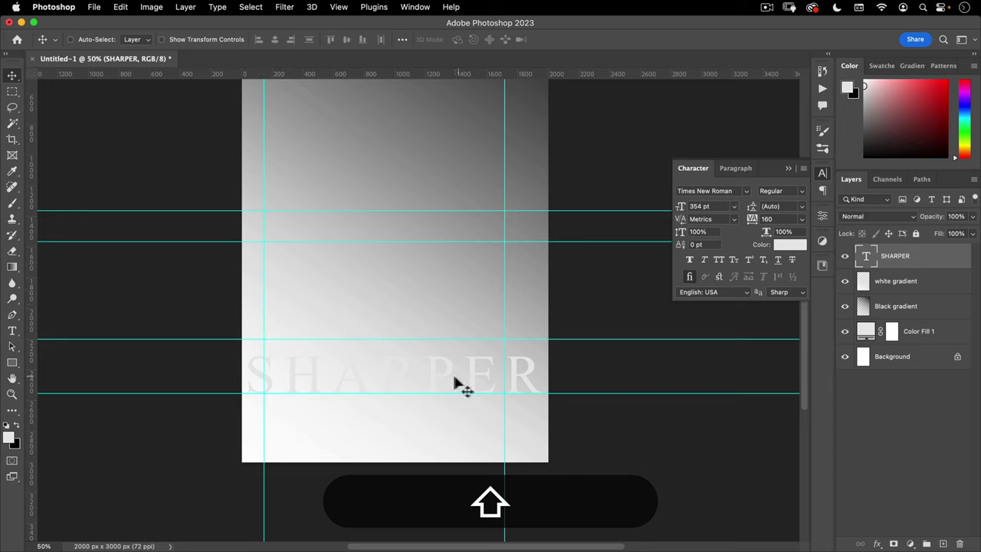
right_click(895, 259)
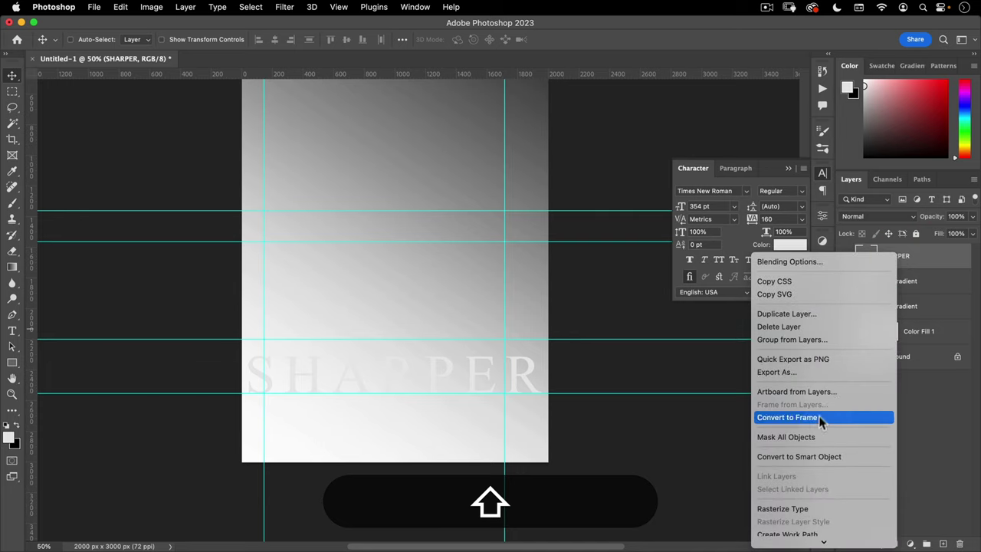
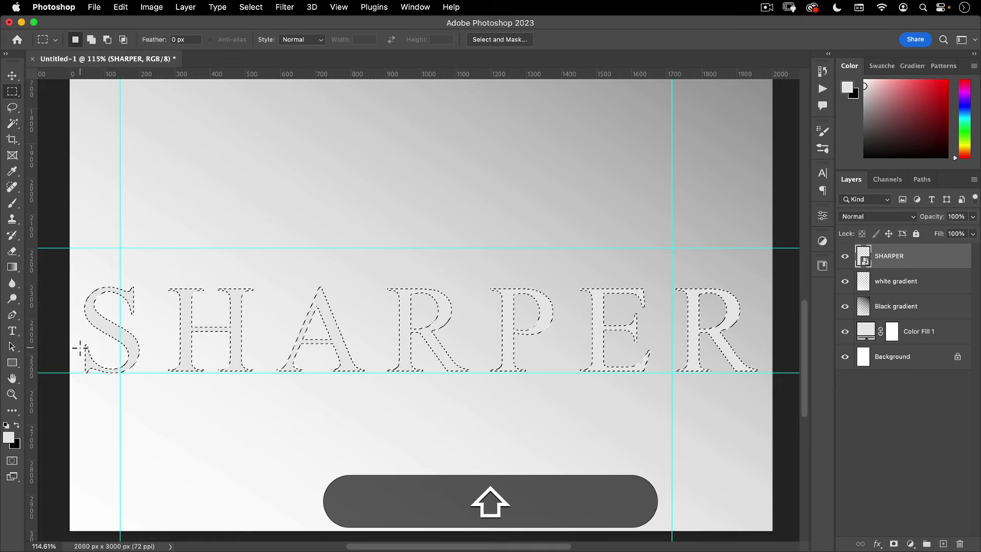
Intersect the SHARPER letter selection with a long rectangle along the baseline, keeping only a thin strip at the bottom of each letter.
key(shift+alt)
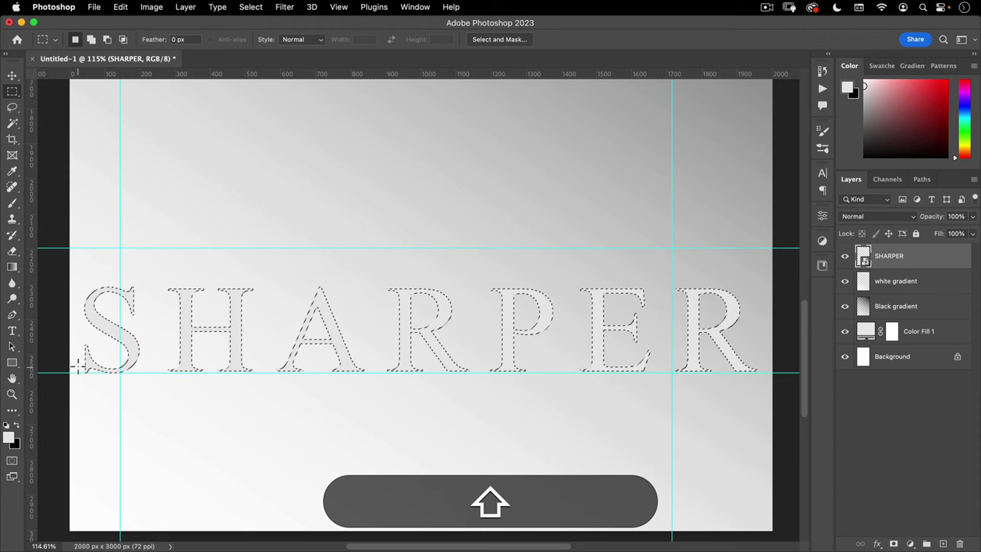
key(shift+alt)
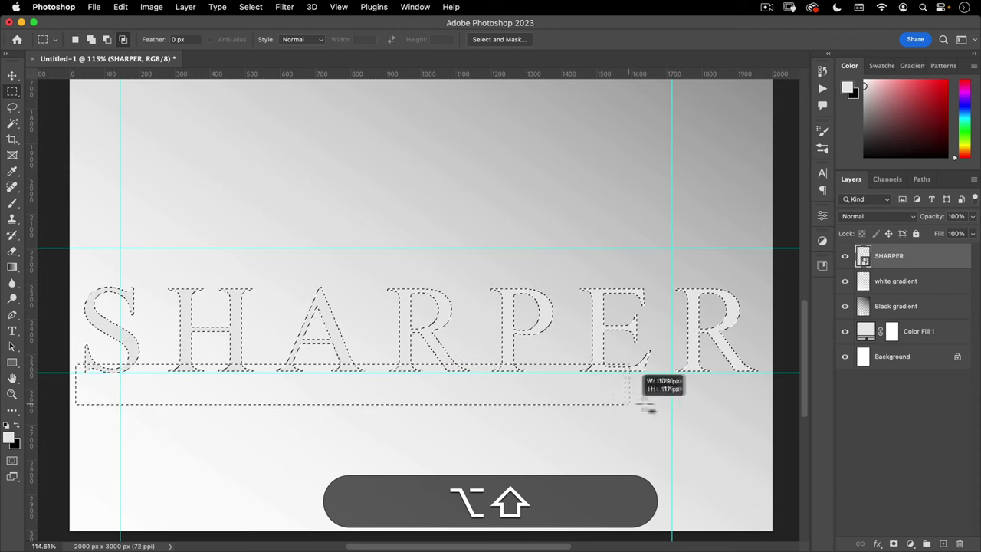
mouse_move(757, 399)
mouse_down()
mouse_move(777, 392)
mouse_move(768, 390)
mouse_up()
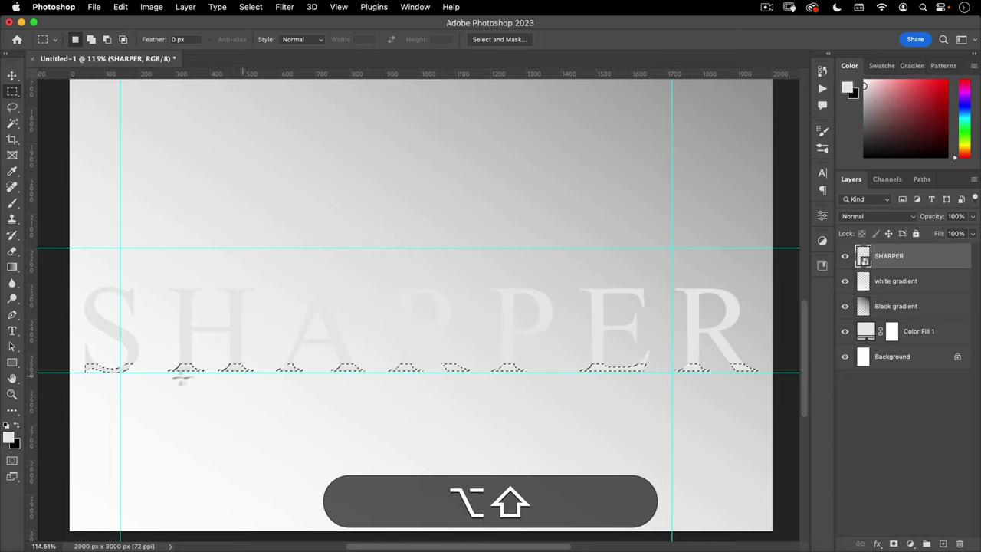
key(alt)
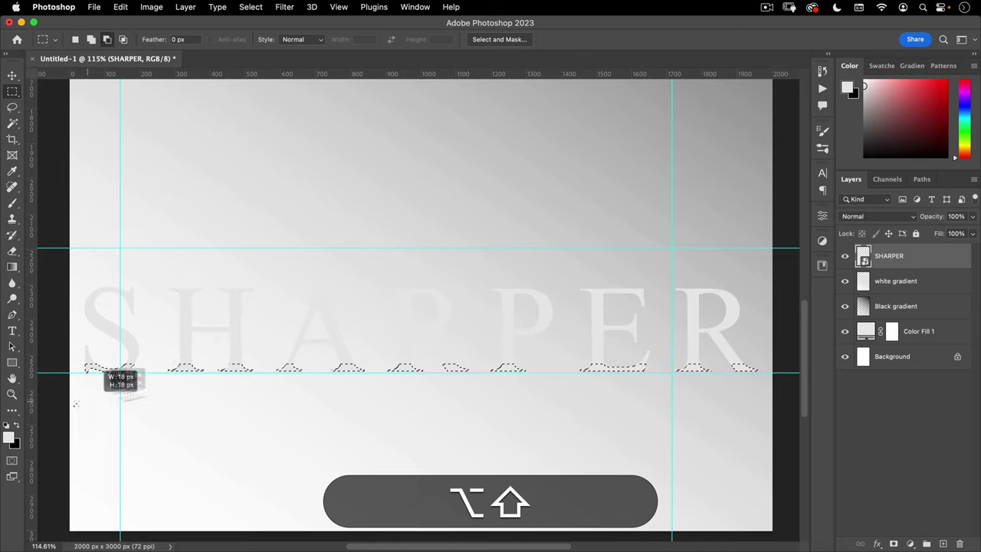
alt+click(590, 393)
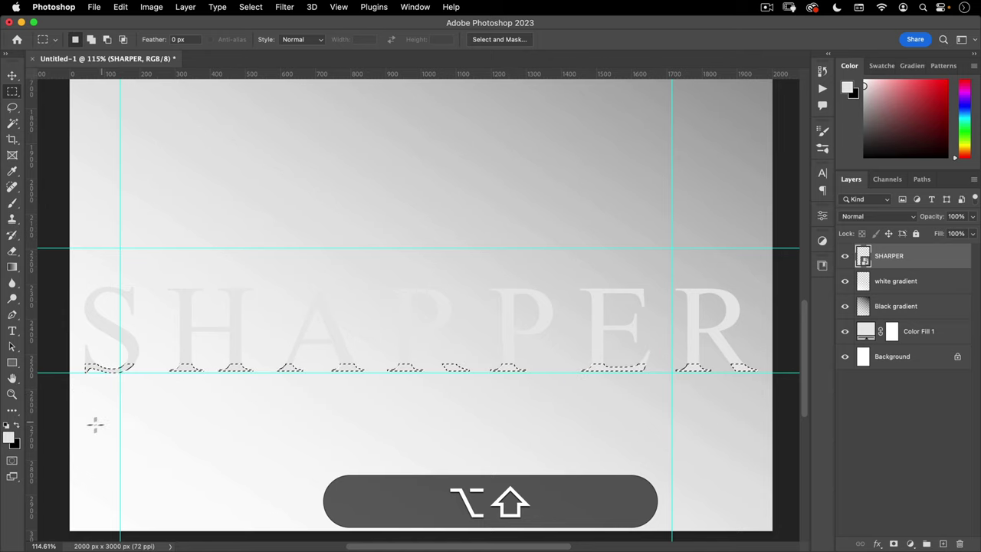
drag(621, 404, 772, 371)
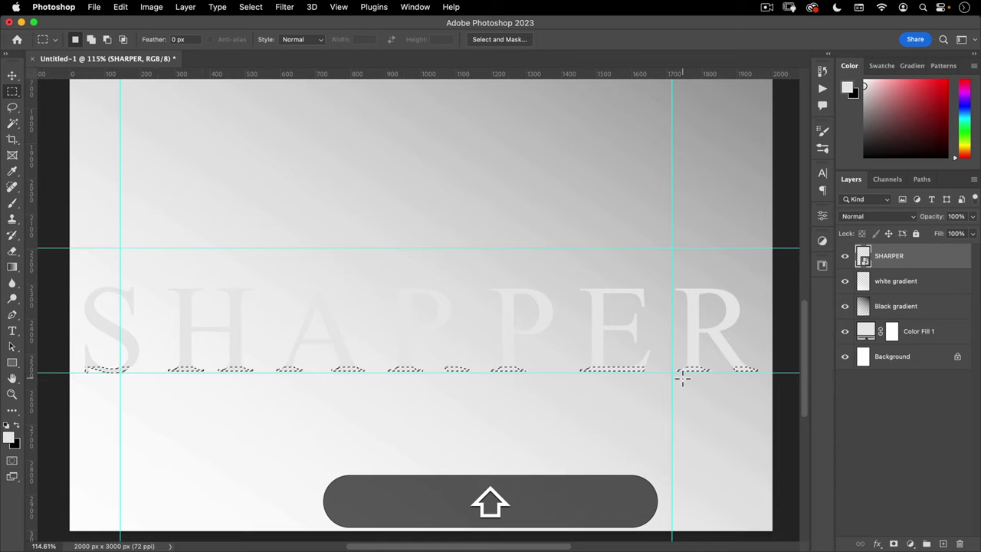
Create a new layer named bottom shadow above the SHARPER layer and make black the foreground color.
click(943, 543)
double_click(885, 257)
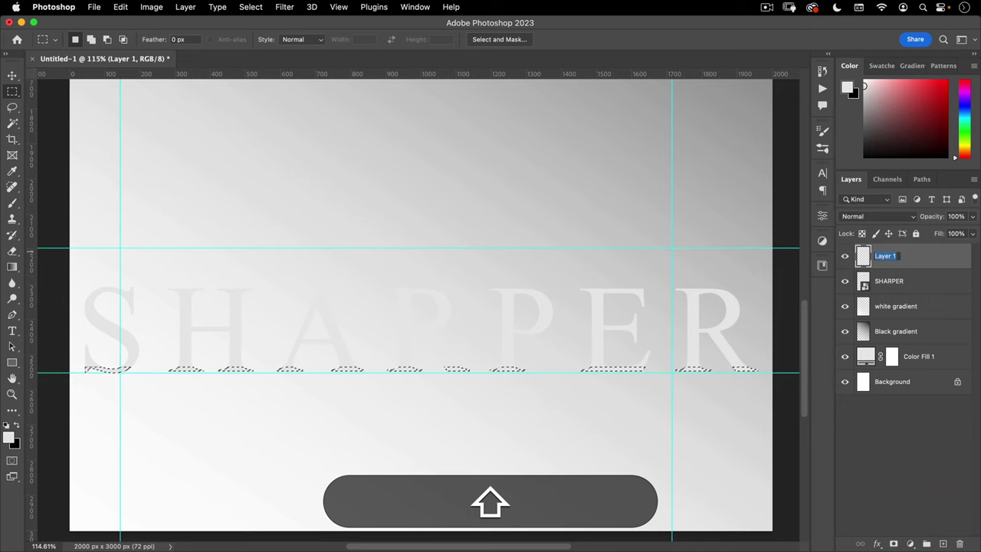
text(SHADOW)
key(super+a)
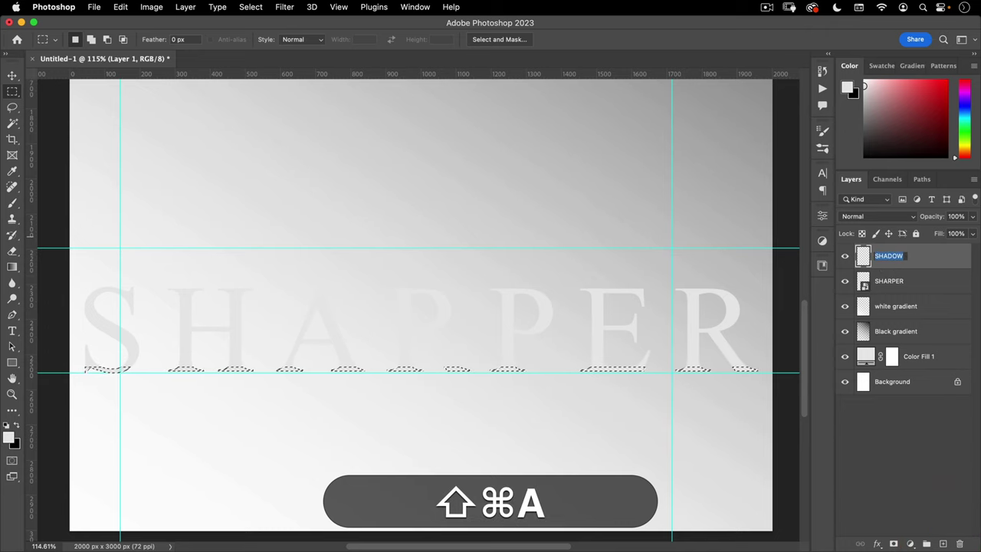
text(sbottom shadow)
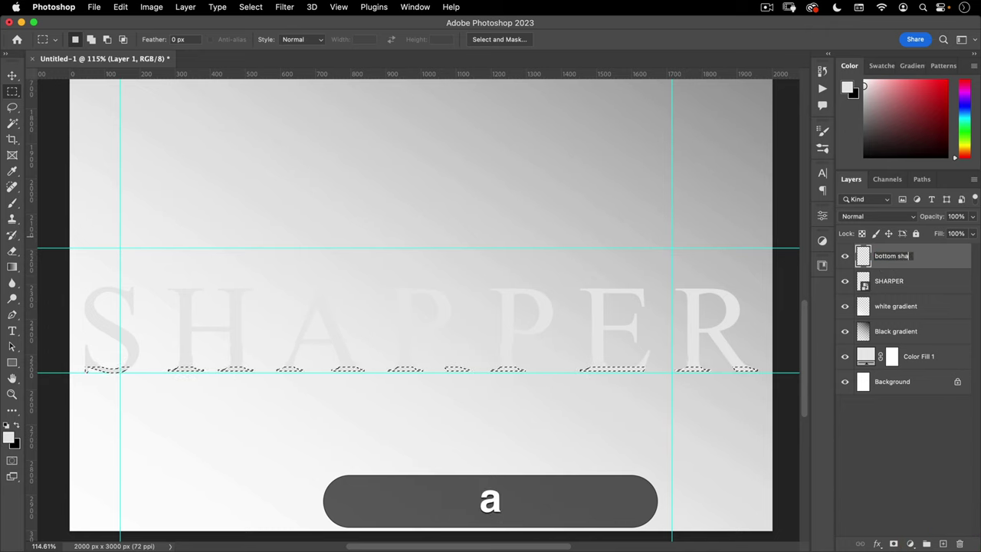
key(Return)
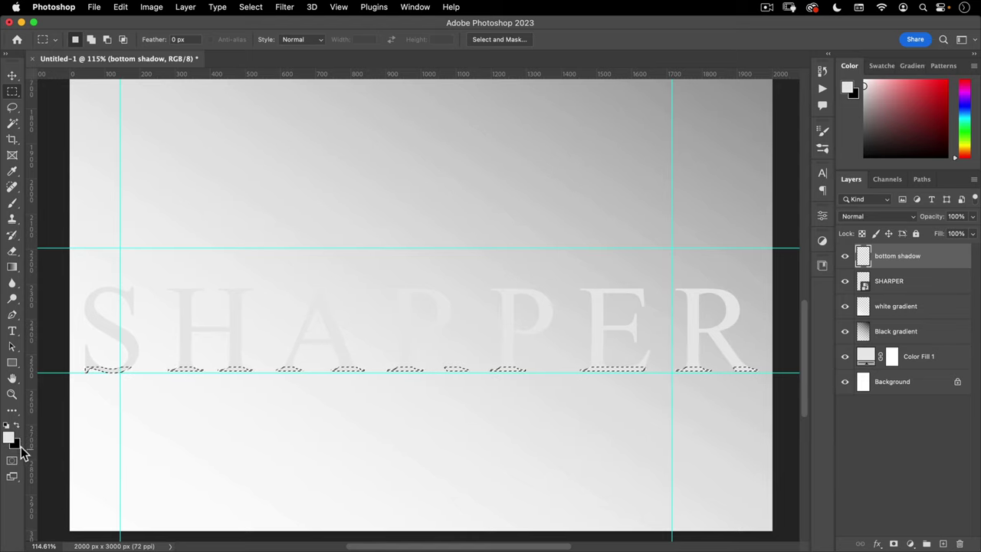
key(x)
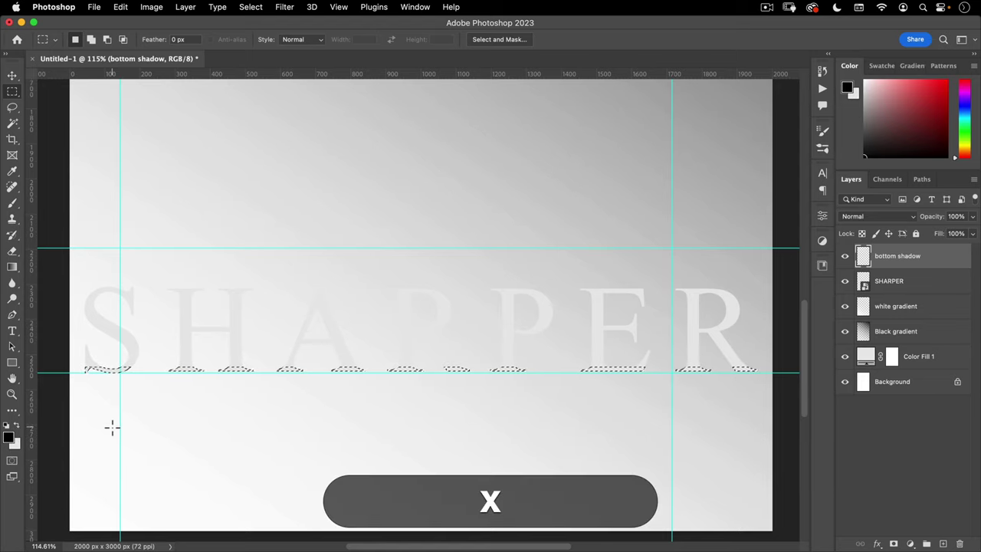
Fill the selected baseline strips with black on the bottom shadow layer, and deselect them.
click(8, 436)
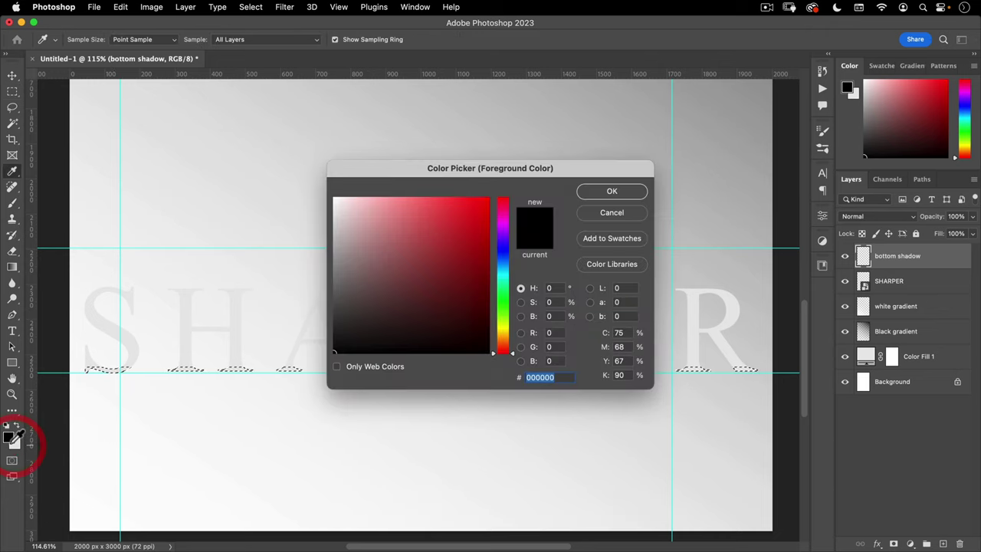
click(622, 192)
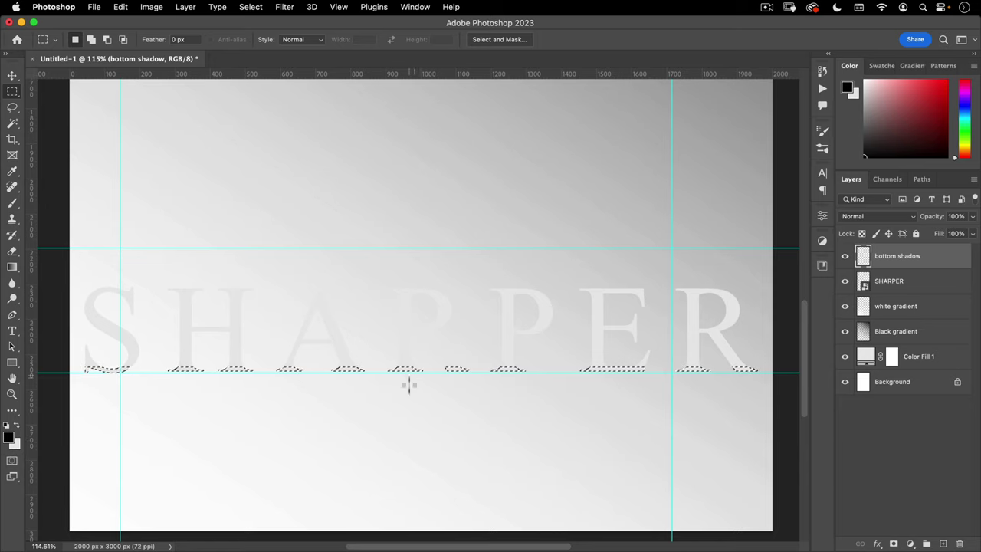
key(alt)
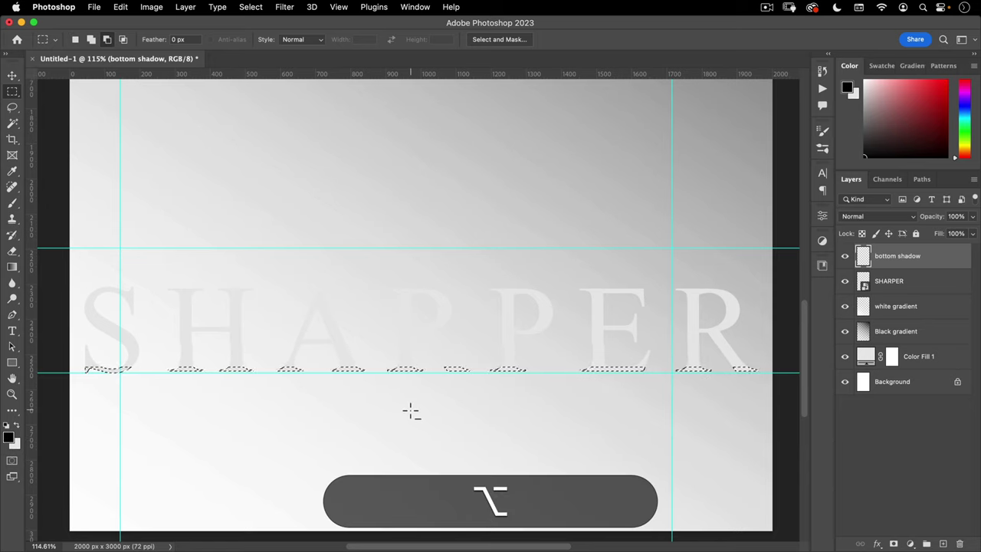
key(alt+BackSpace)
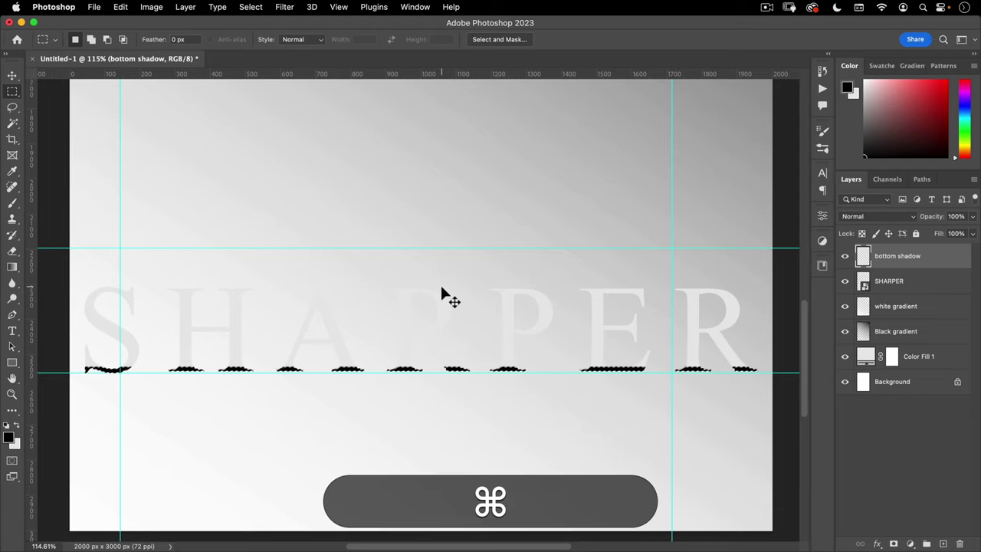
key(super+d)
key(v)
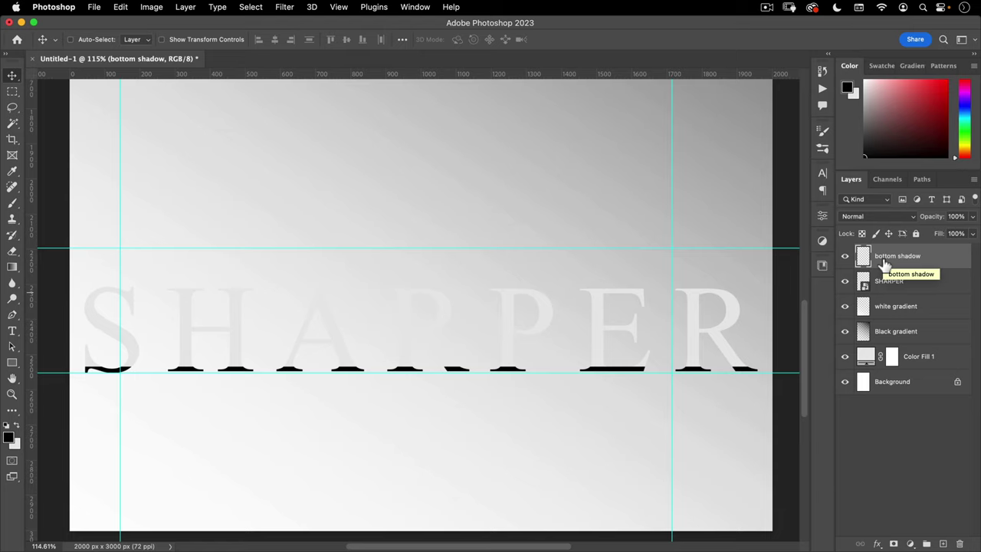
Hide the SHARPER layer so only the black strips are shown over the background.
key(h)
drag(416, 284, 418, 335)
key(space)
drag(463, 244, 448, 291)
click(448, 291)
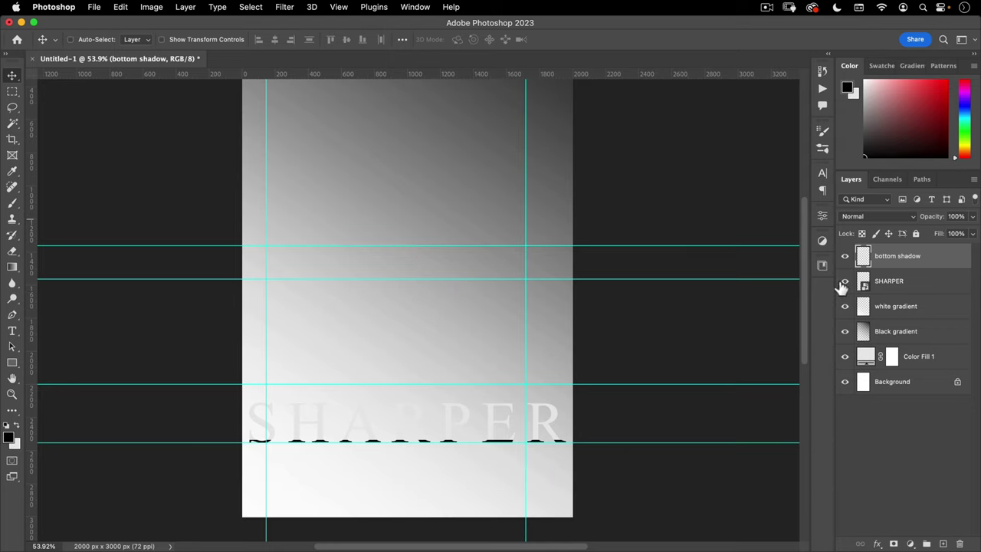
click(846, 282)
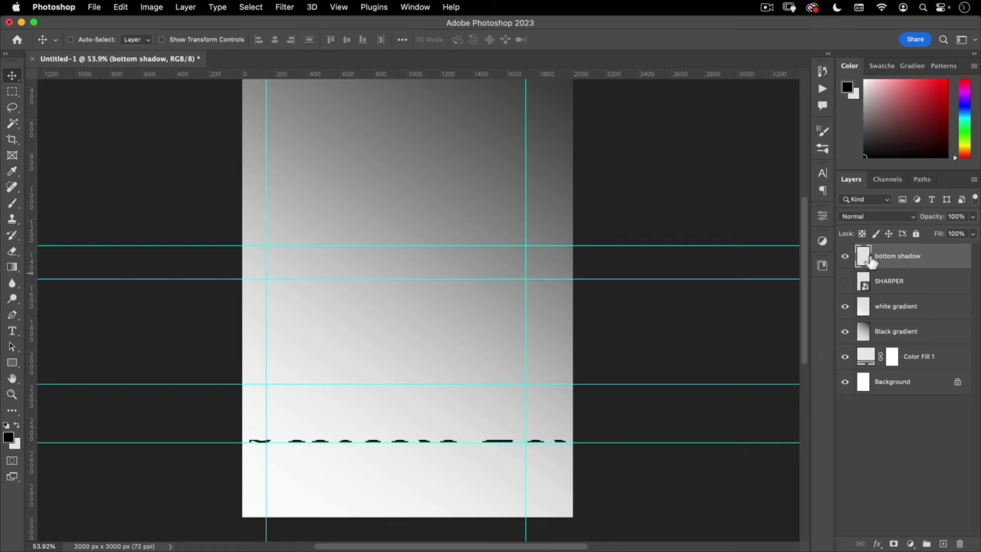
Start a Path Blur on the bottom shadow layer and align its blur path vertically upward along the right-hand vertical guide.
click(282, 8)
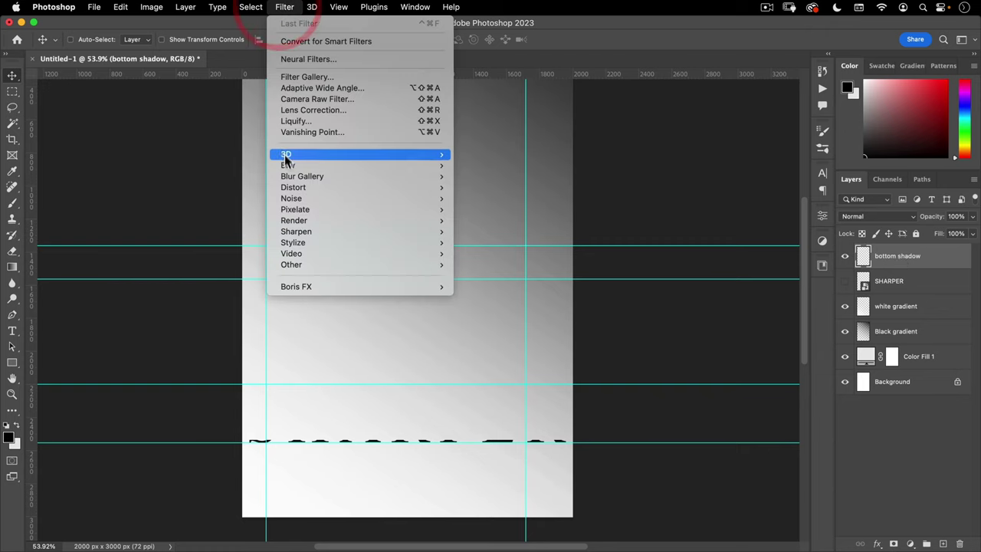
mouse_move(287, 165)
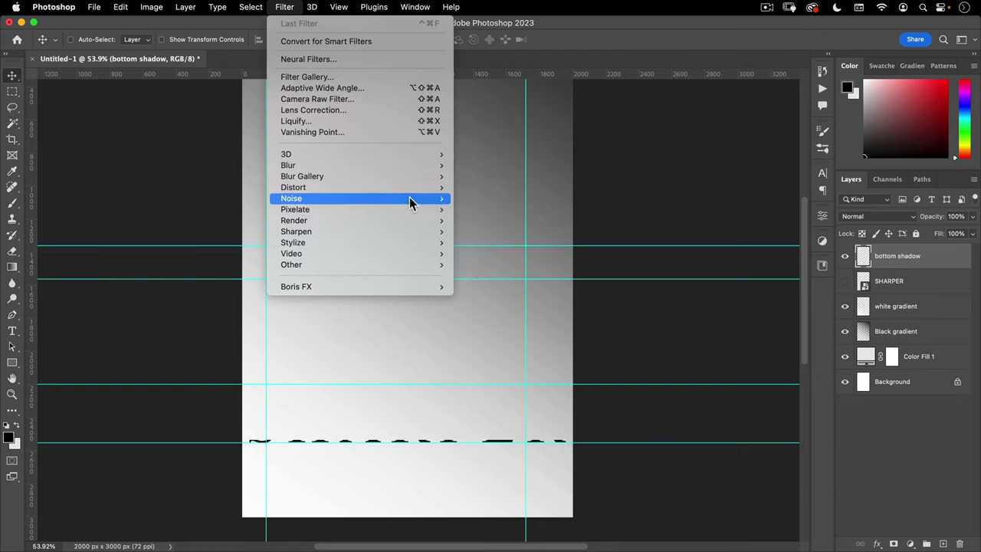
mouse_move(425, 178)
click(487, 209)
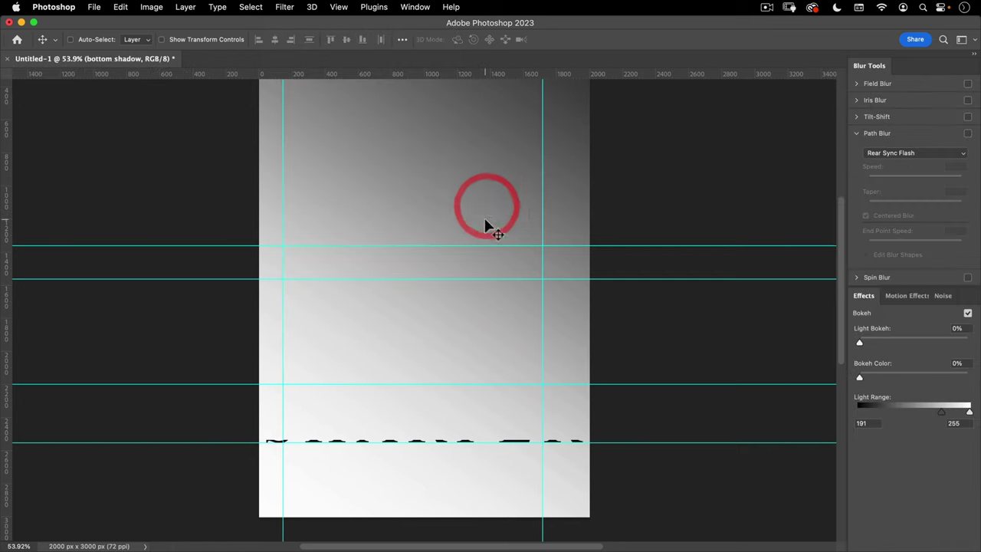
drag(450, 269, 542, 150)
drag(423, 268, 396, 344)
mouse_move(542, 150)
mouse_down()
mouse_move(508, 138)
mouse_move(418, 148)
mouse_move(386, 140)
mouse_move(410, 178)
mouse_move(473, 197)
mouse_move(438, 279)
mouse_move(502, 343)
mouse_move(315, 163)
mouse_move(420, 157)
mouse_move(390, 160)
mouse_move(399, 170)
mouse_move(512, 158)
mouse_move(543, 138)
mouse_up()
click(545, 137)
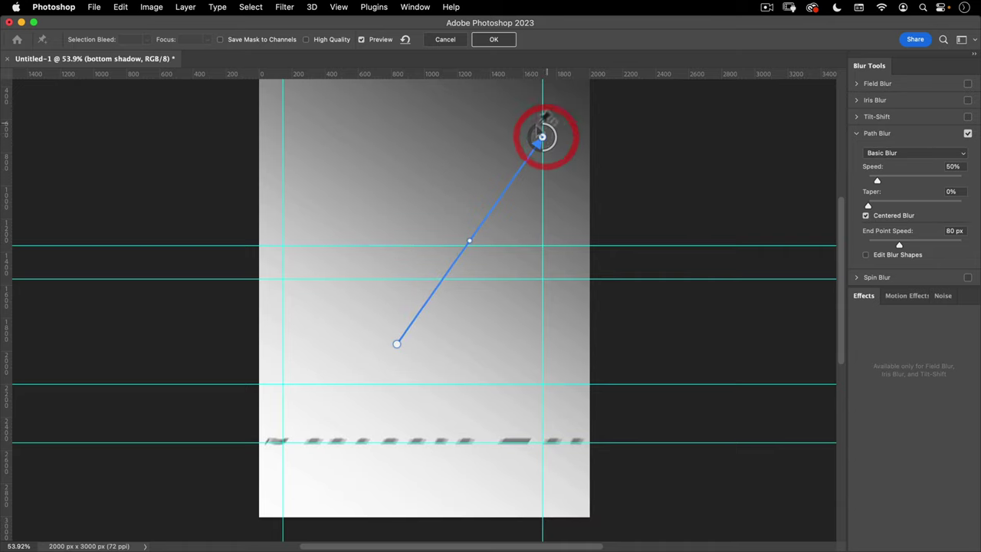
drag(395, 345, 542, 376)
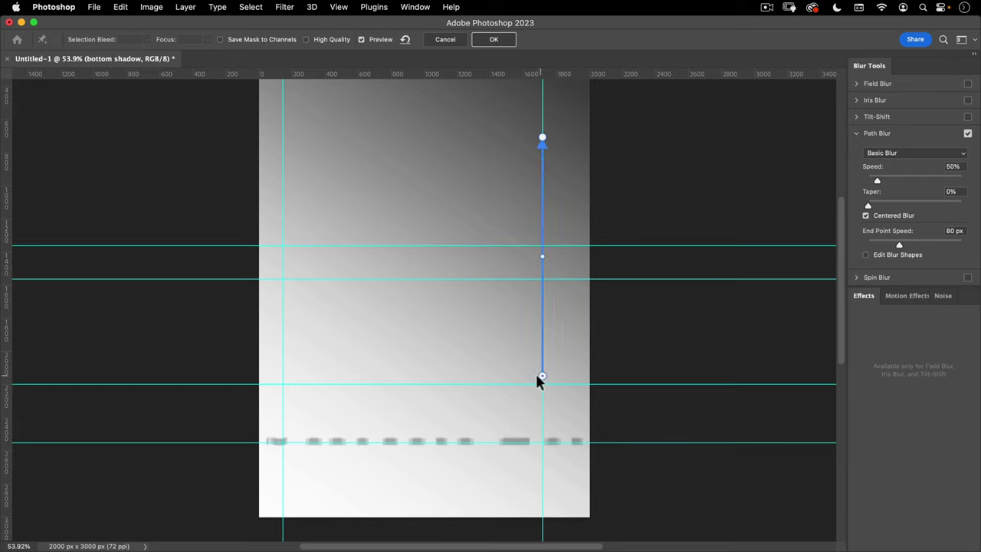
click(527, 168)
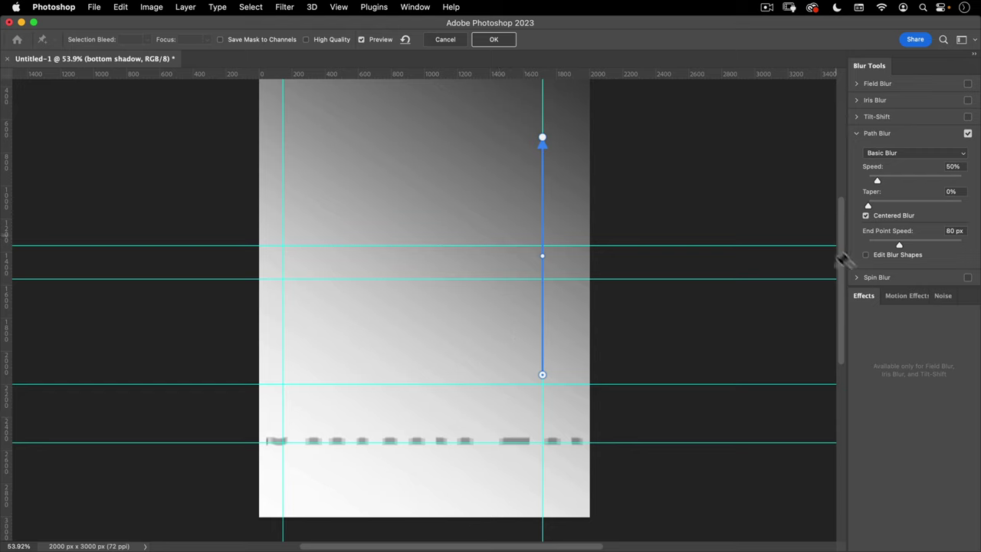
Set the Path Blur to Rear Sync Flash with 294% speed and 20% taper, and apply it.
mouse_move(879, 182)
mouse_down()
mouse_move(909, 180)
mouse_move(893, 182)
mouse_up()
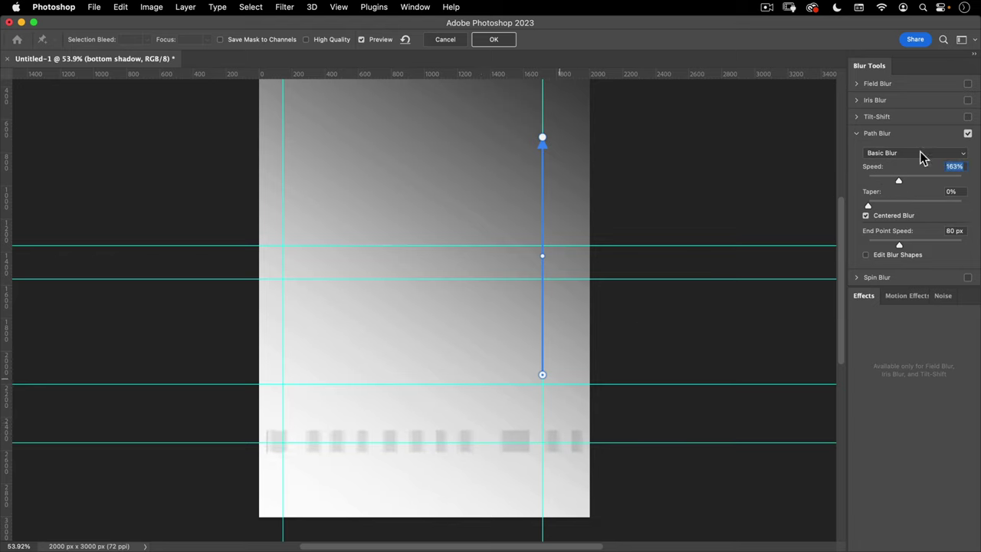
drag(880, 206, 921, 205)
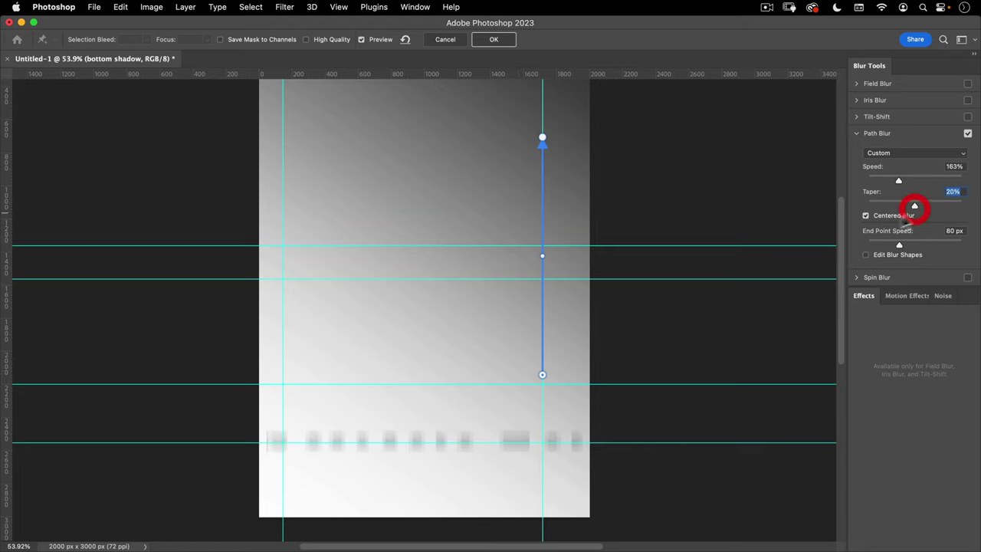
click(898, 154)
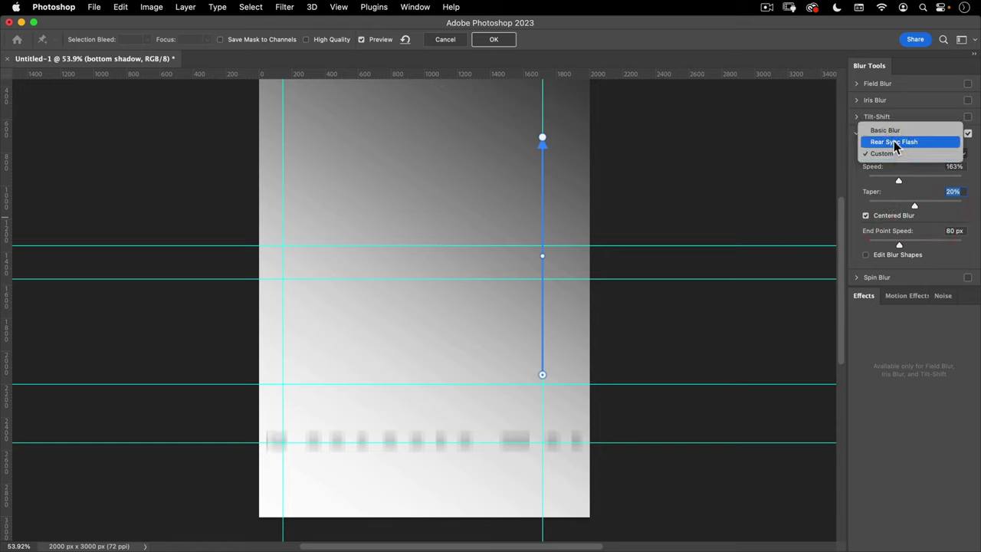
click(885, 143)
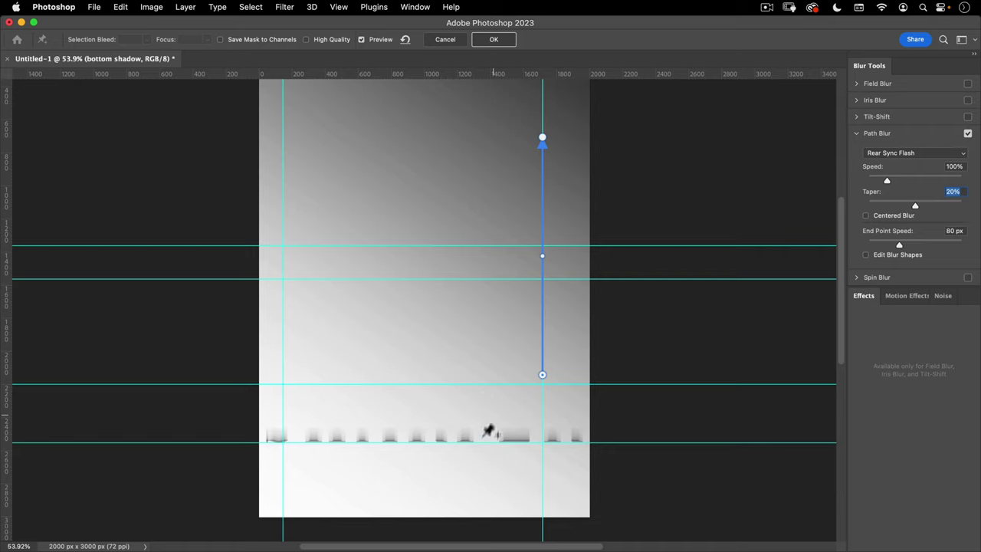
drag(893, 180, 924, 181)
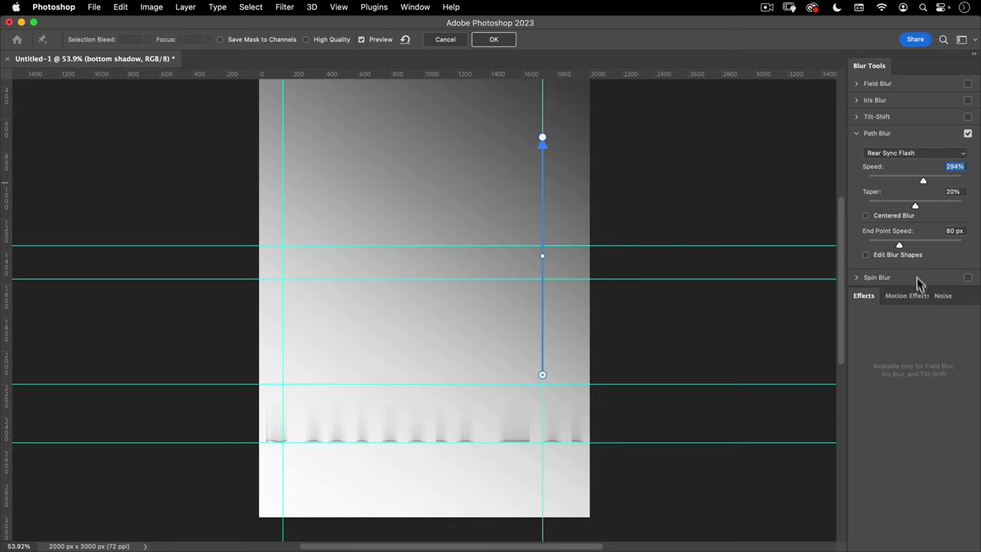
click(493, 40)
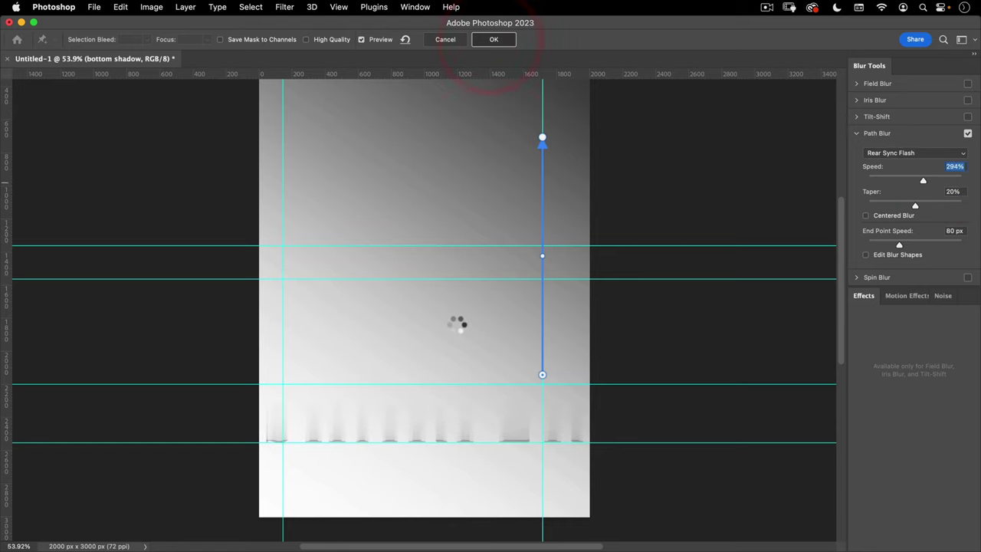
Duplicate the blurred bottom shadow layer 23 times to darken the streaks rising from the baseline.
drag(450, 446, 511, 257)
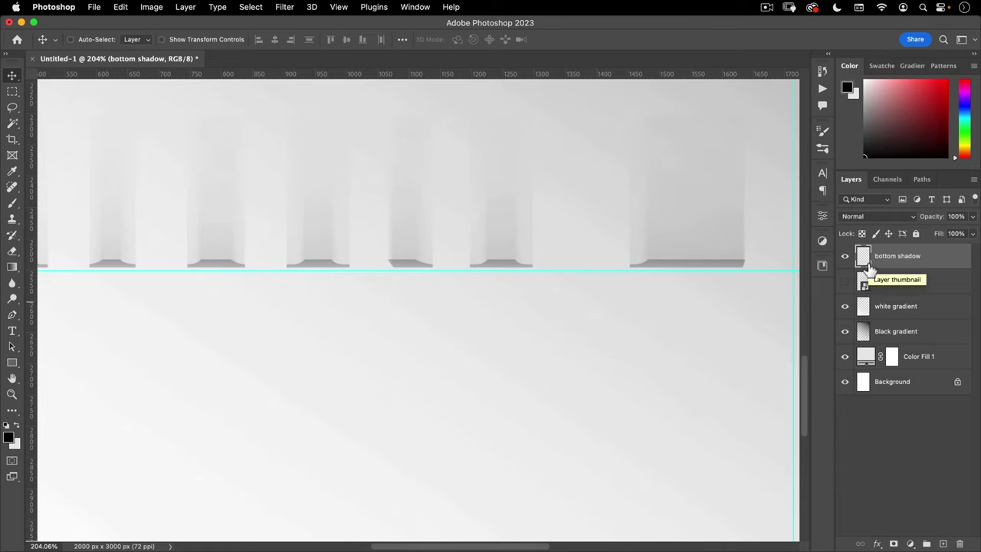
key(super)
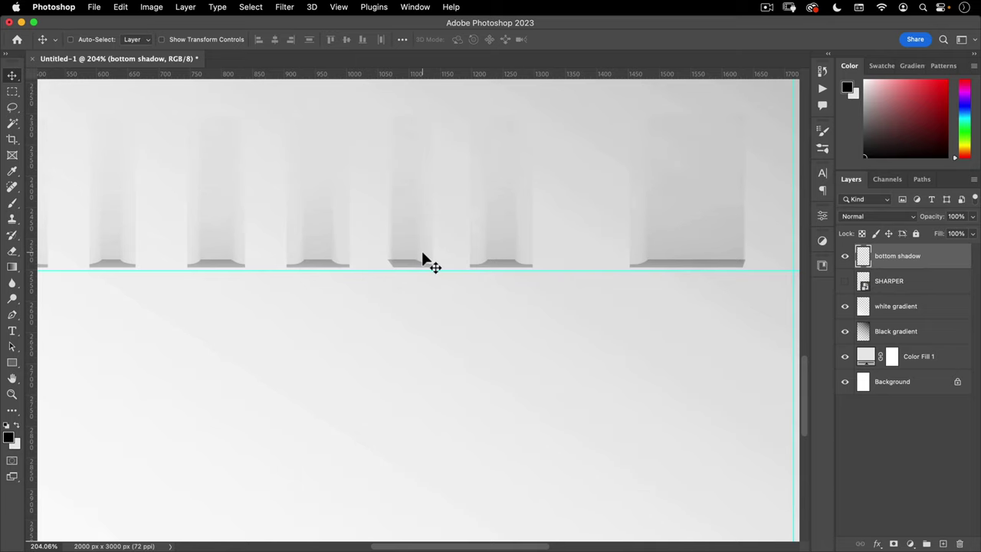
key(super+j)
key(super+j)
key(super+j)
key(super+j)
key(super+j)
key(super+j)
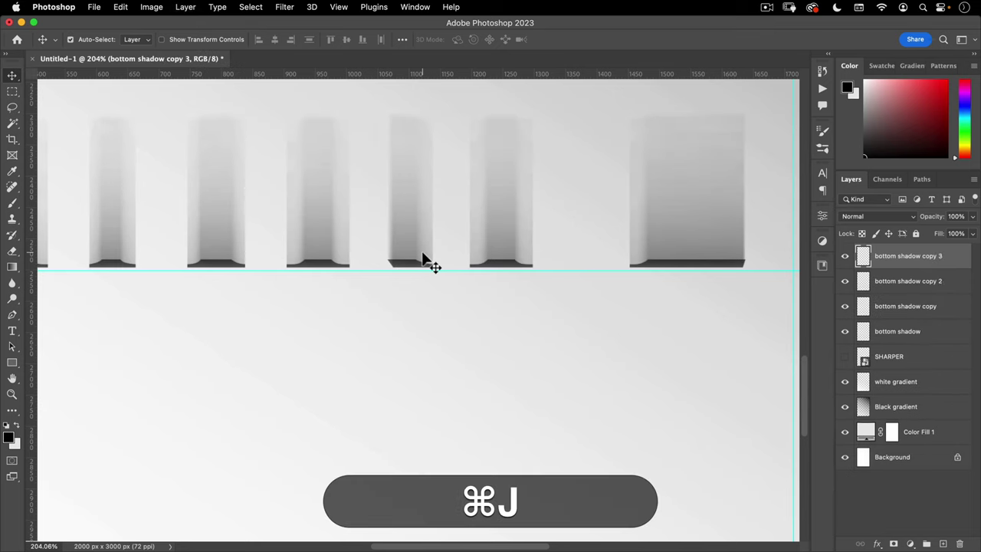
key(super+j)
key(super+j)
key(super+j)
key(super+j)
key(super+j)
key(super+j)
key(super+j)
key(super+j)
key(super+j)
key(super+j)
key(super+j)
key(super+j)
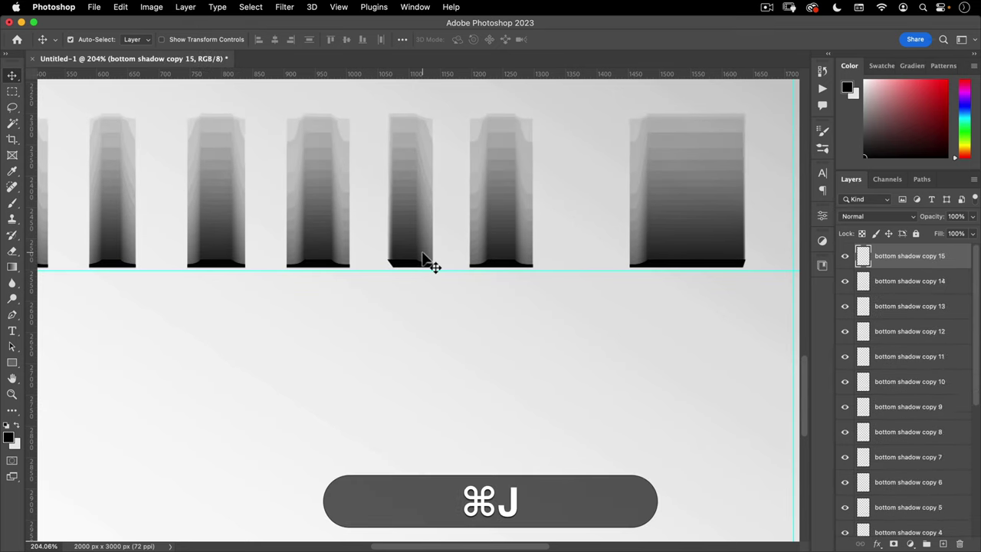
key(super+j)
key(super+j)
key(super+j)
key(super+j)
key(super+j)
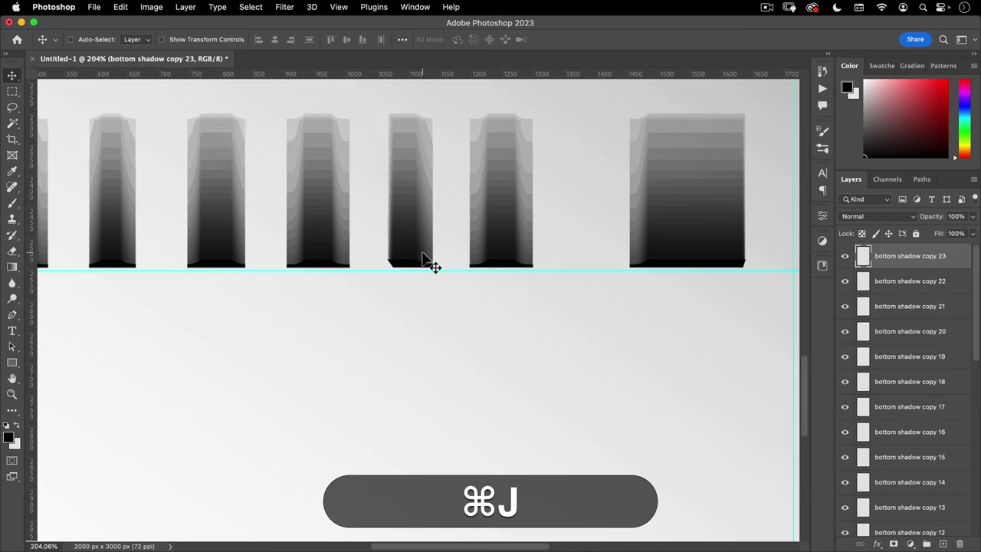
Merge the bottom shadow layer and all of its copies into a single layer, checking it by toggling its visibility.
scroll(887, 356, down, 5)
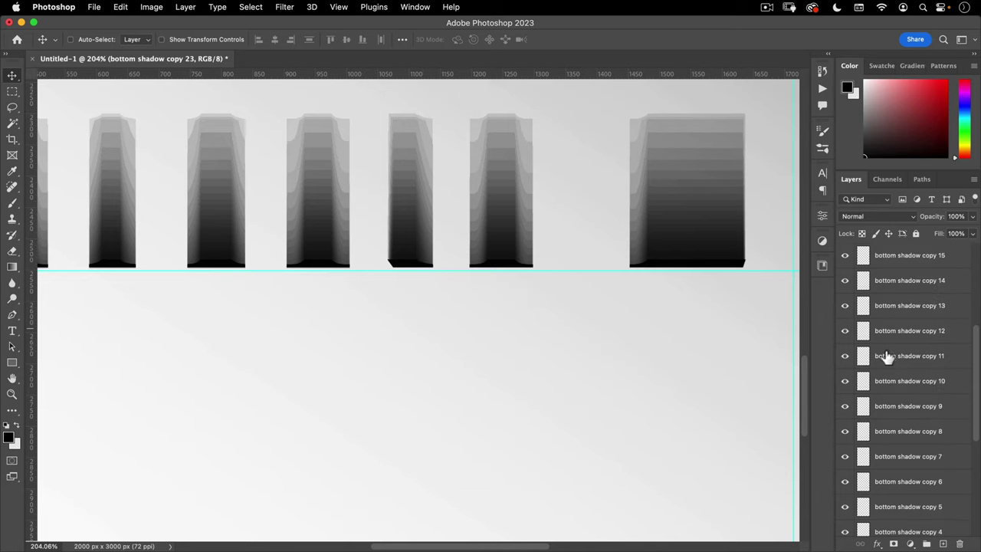
scroll(888, 356, down, 6)
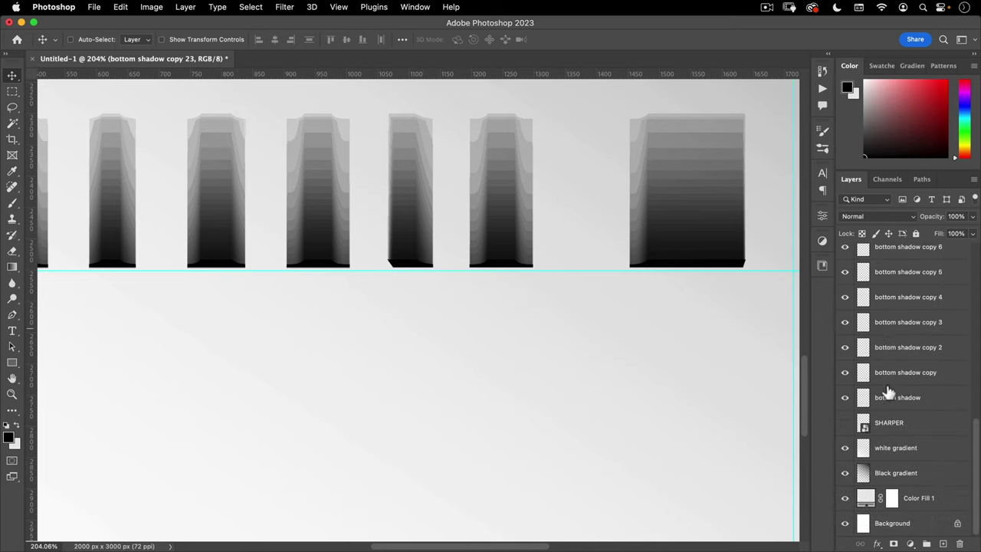
key(shift)
shift+click(897, 399)
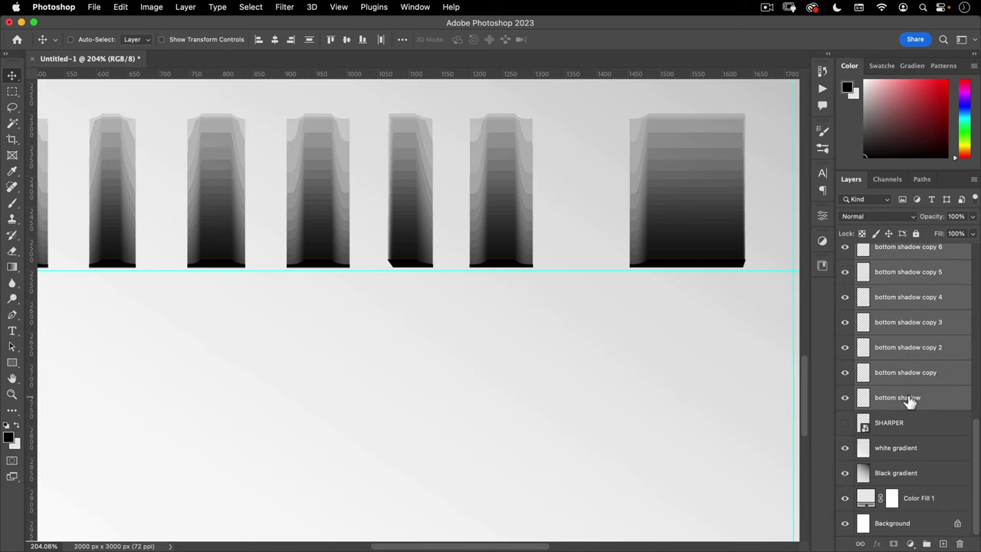
key(super+e)
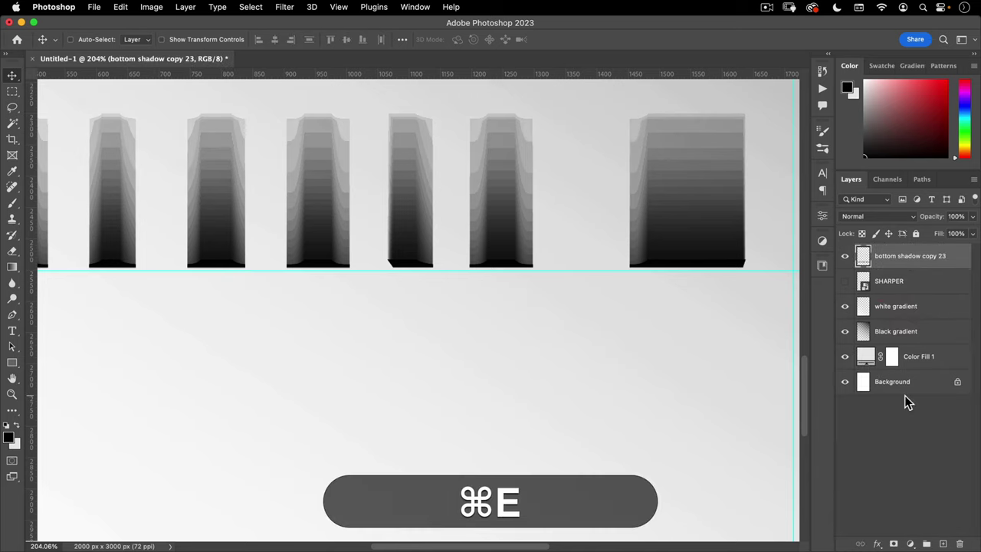
click(845, 256)
click(846, 256)
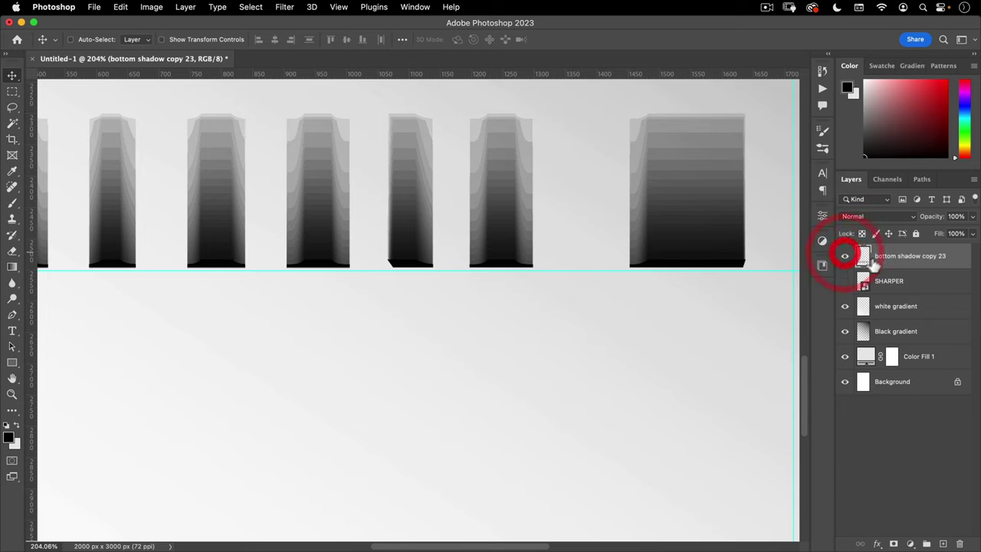
Start a Path Blur on the merged shadow layer and align its path vertically upward along the right-hand vertical guide.
click(282, 8)
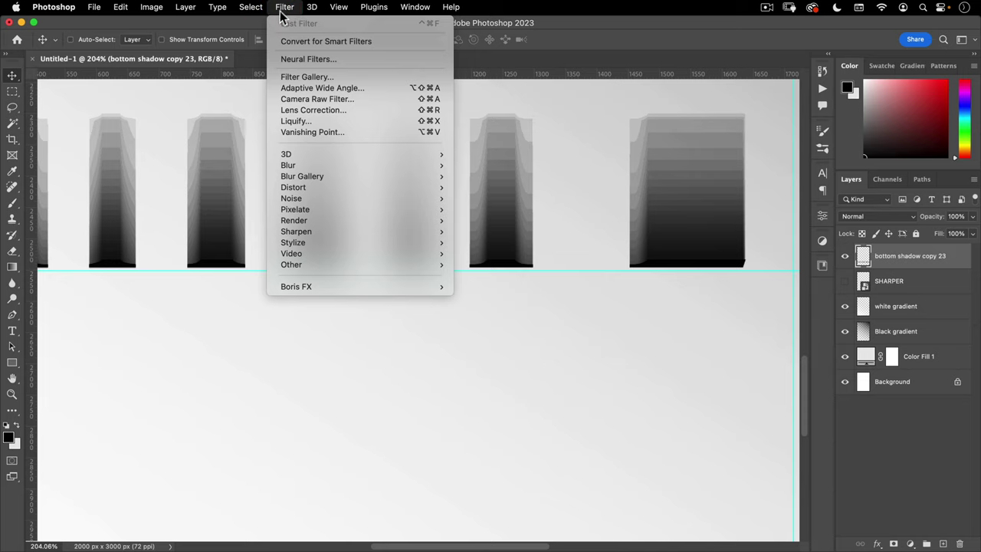
mouse_move(291, 176)
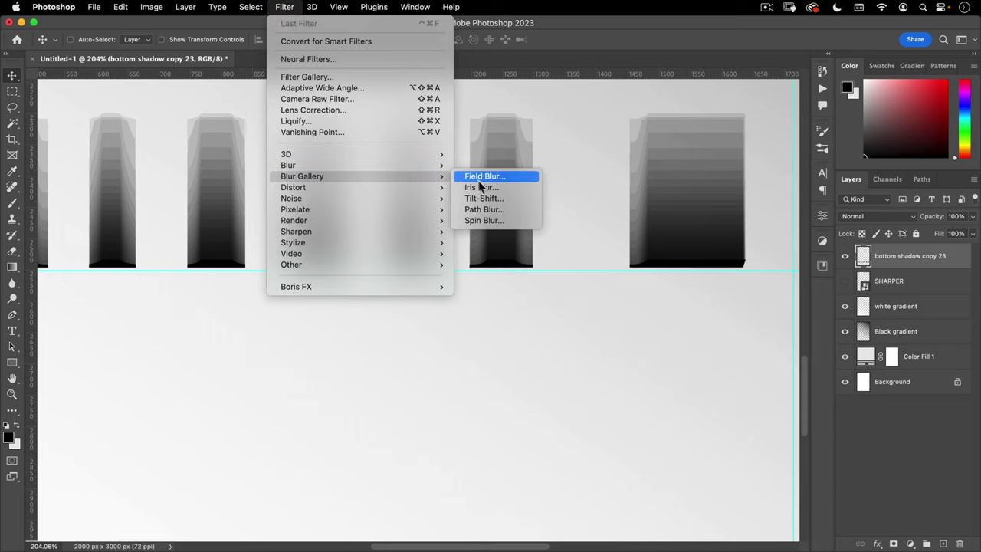
click(490, 210)
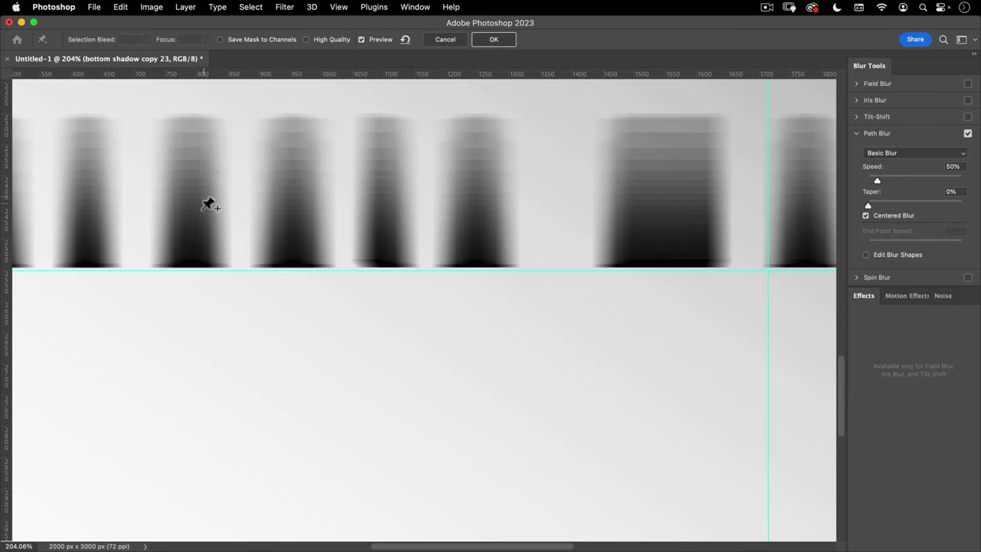
alt+super+click(375, 315)
alt+super+click(376, 315)
drag(388, 217, 397, 266)
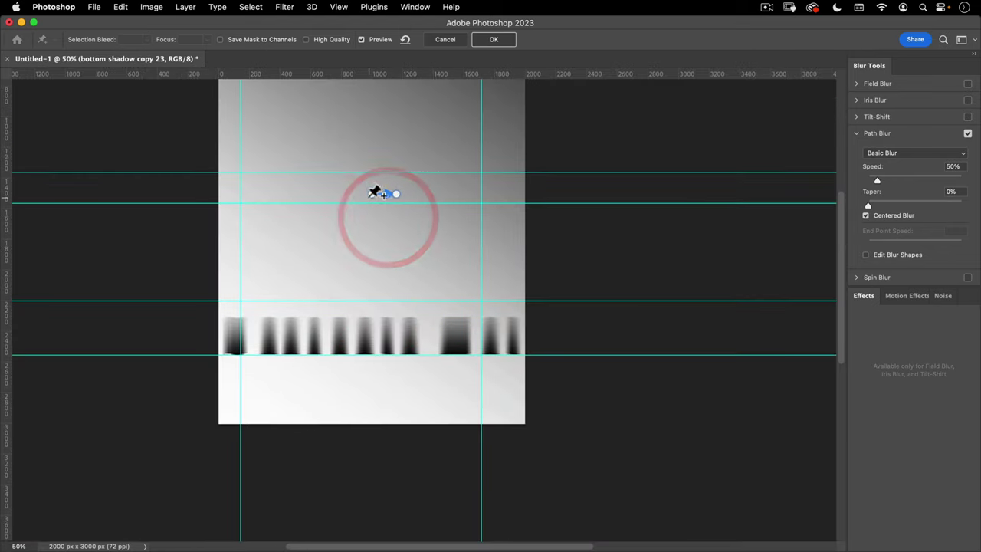
drag(370, 193, 486, 300)
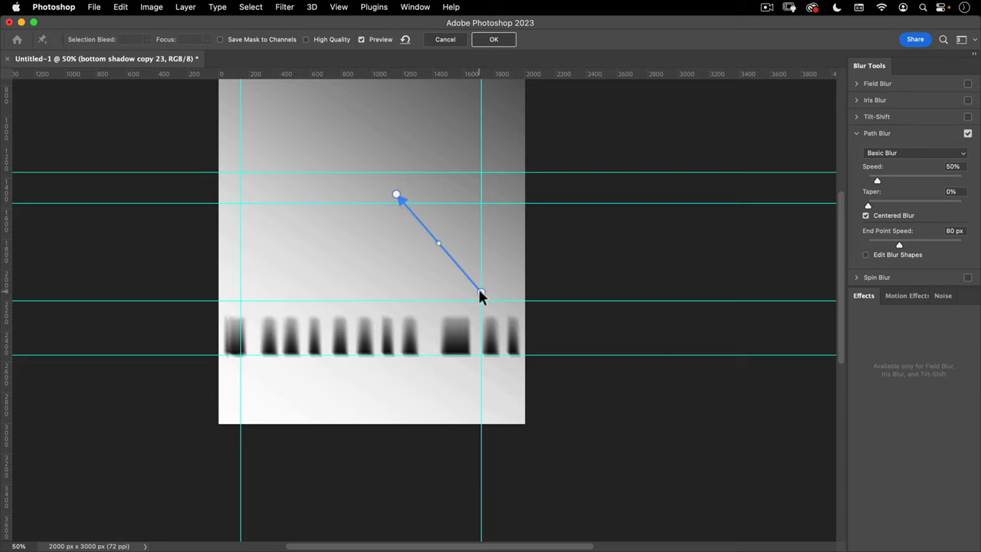
click(480, 293)
drag(396, 195, 482, 113)
drag(434, 361, 523, 310)
drag(556, 254, 416, 319)
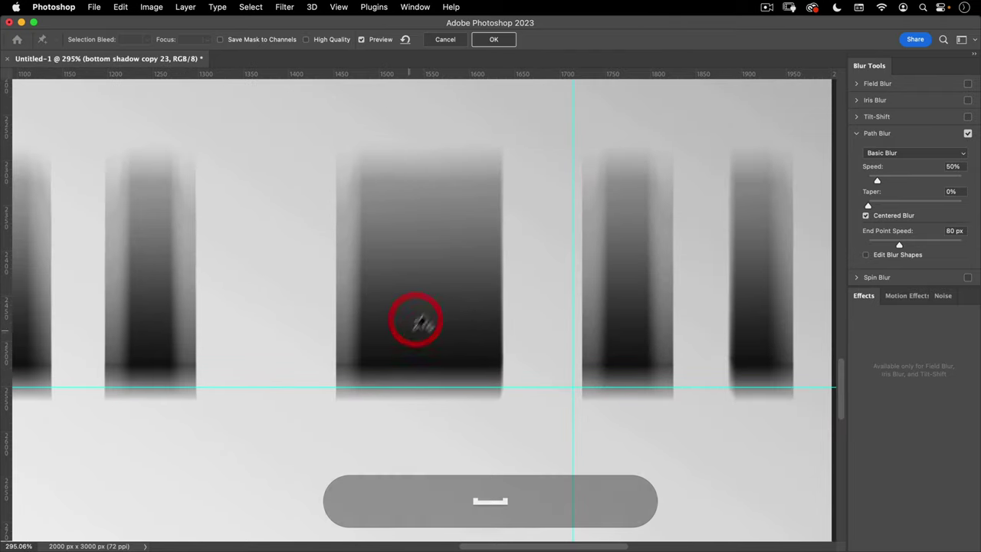
Set the Path Blur to Rear Sync Flash with 78% speed and 8% taper, and apply it to the merged shadow layer.
click(929, 156)
click(917, 168)
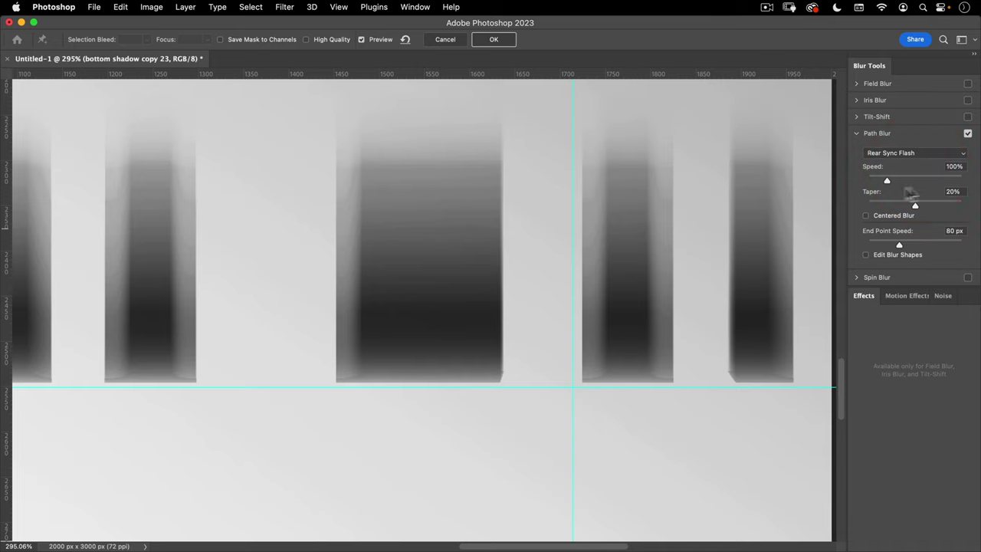
drag(894, 179, 902, 183)
drag(882, 184, 882, 206)
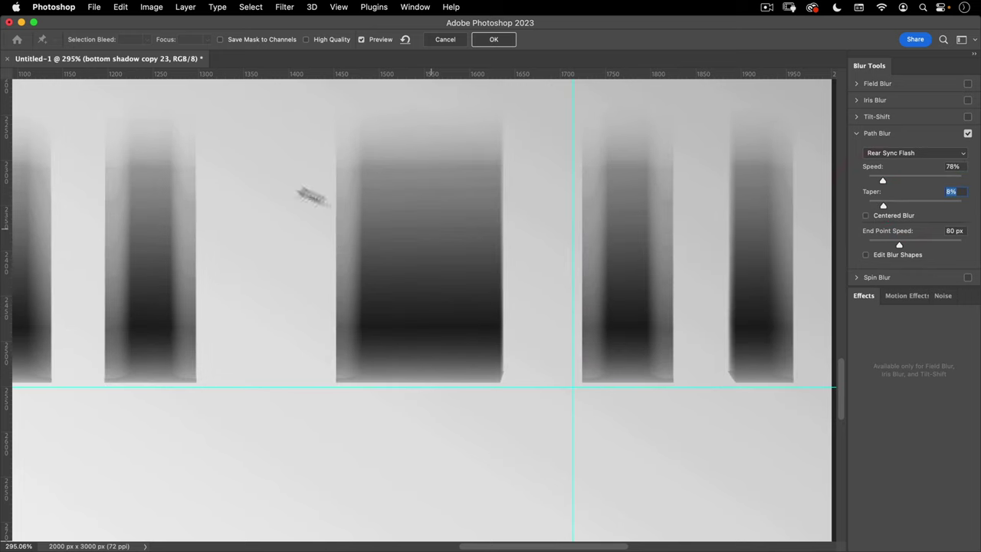
click(494, 41)
Duplicate the blurred shadow layer three times to darken it, and merge it with the copies into a single layer.
drag(446, 299, 545, 319)
key(super+j)
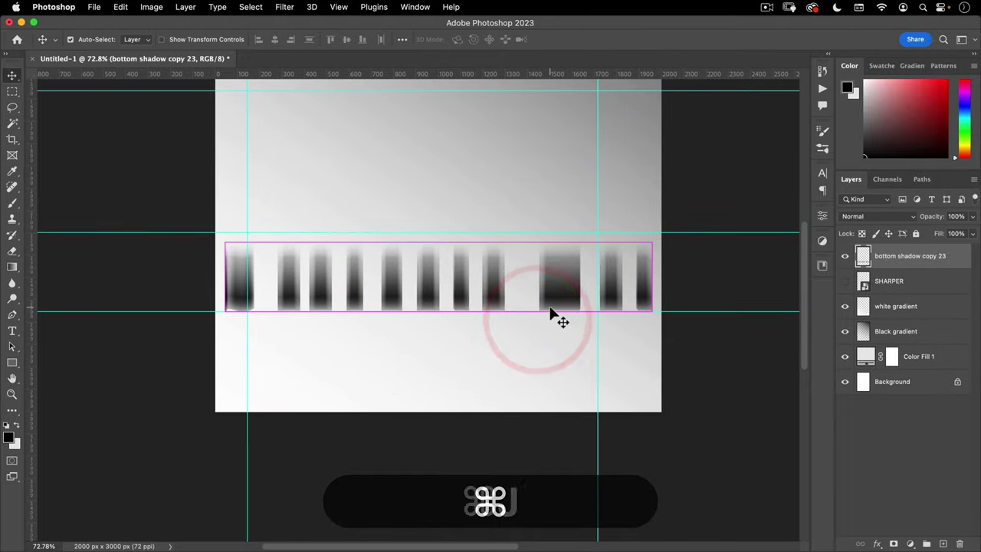
key(super+j)
key(super+j)
key(super+j)
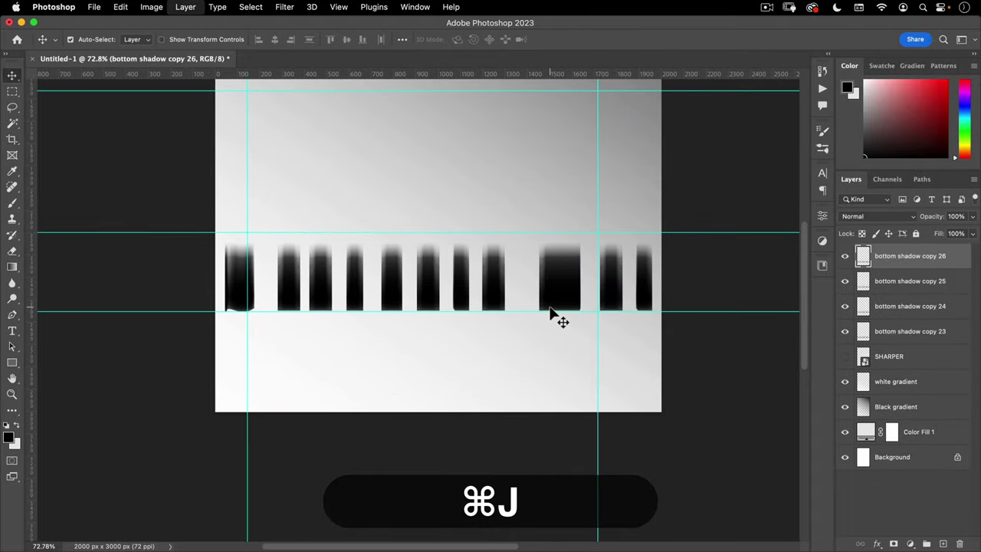
shift+click(905, 328)
key(shift+super+e)
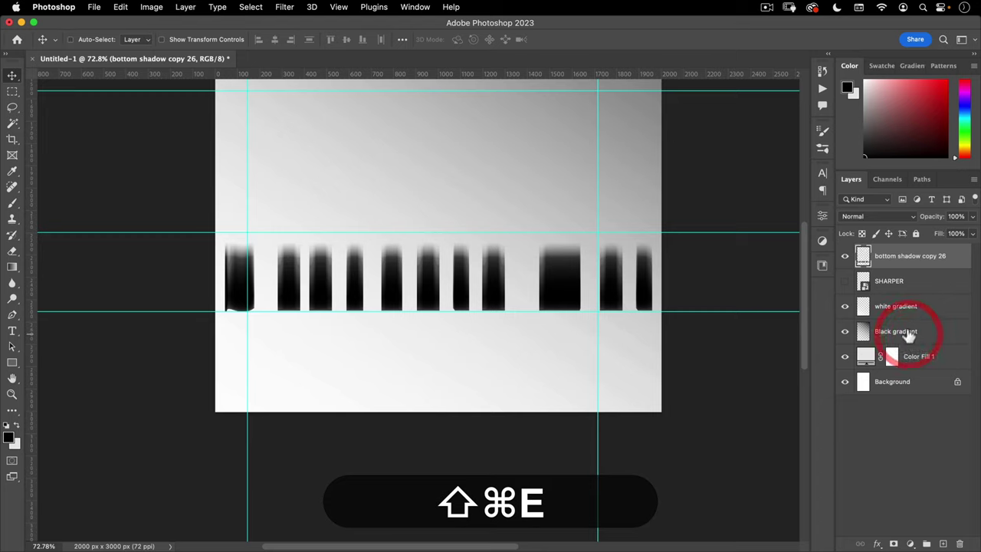
Rename the merged shadow layer to "shadow base".
double_click(889, 257)
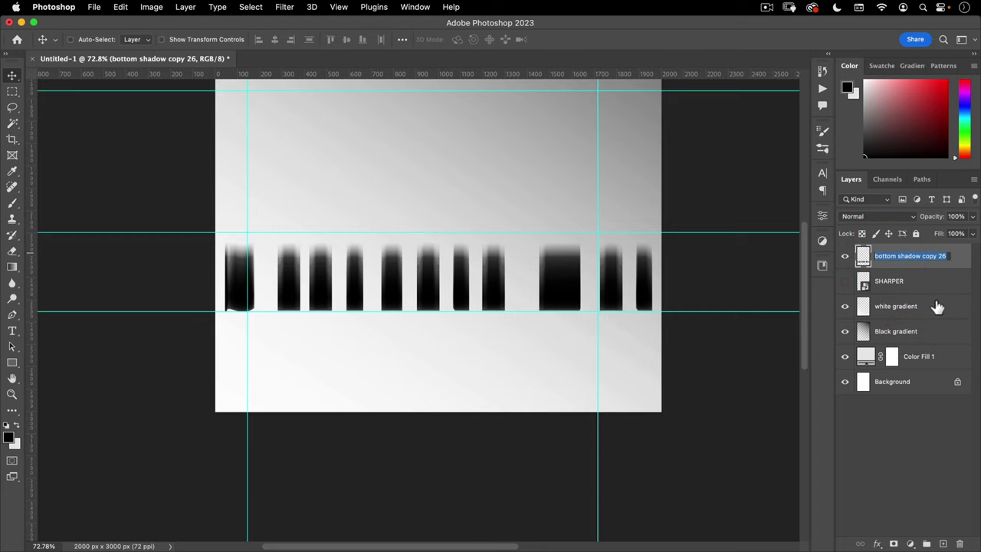
key(BackSpace)
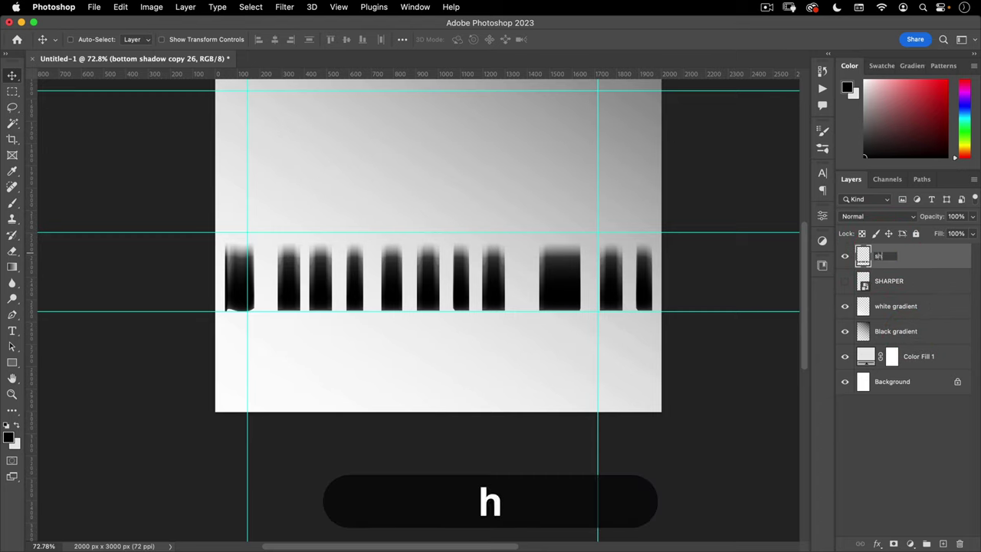
key(Return)
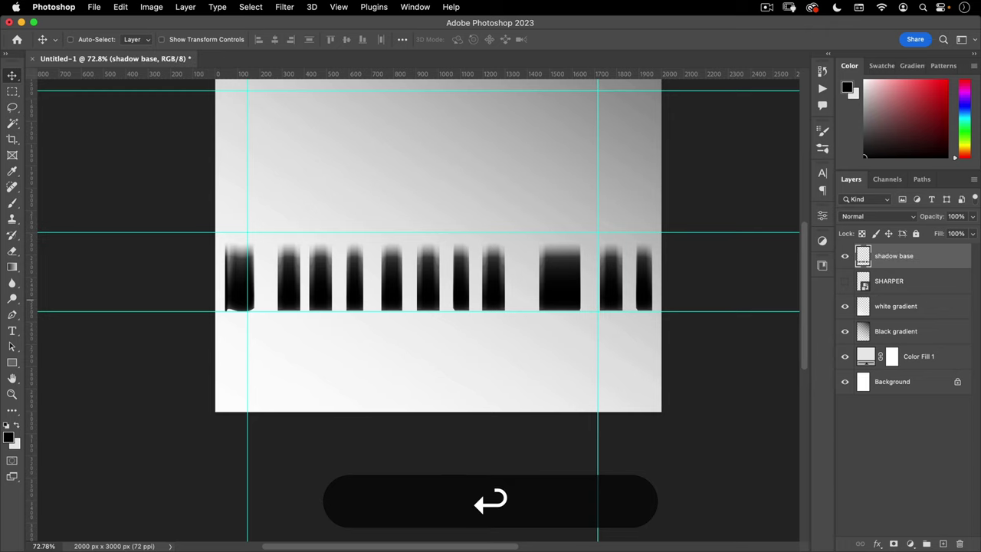
Place skyline.png from the 46_Sharper Poster folder as an embedded image above the shadow base layer.
drag(382, 205, 384, 341)
drag(393, 322, 397, 354)
click(93, 7)
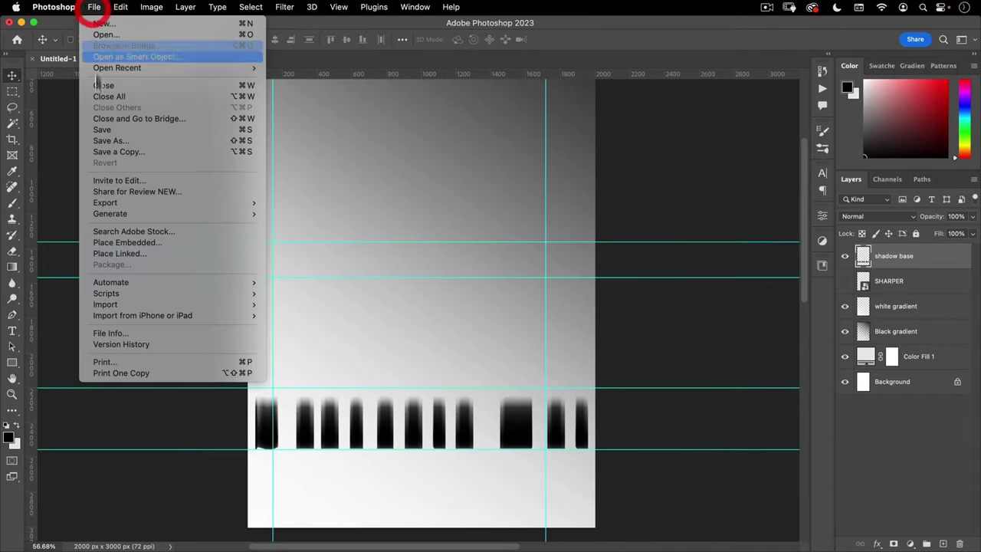
click(105, 242)
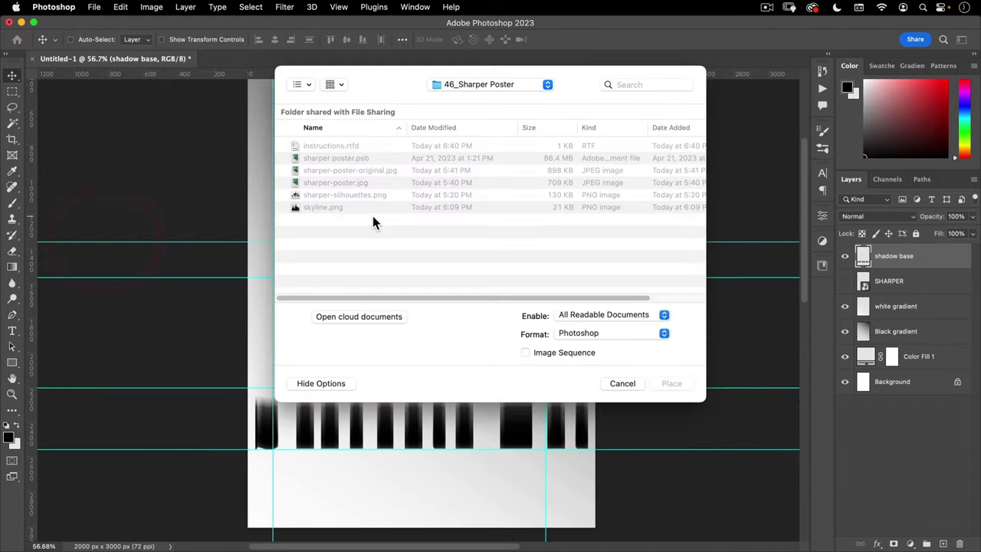
click(479, 88)
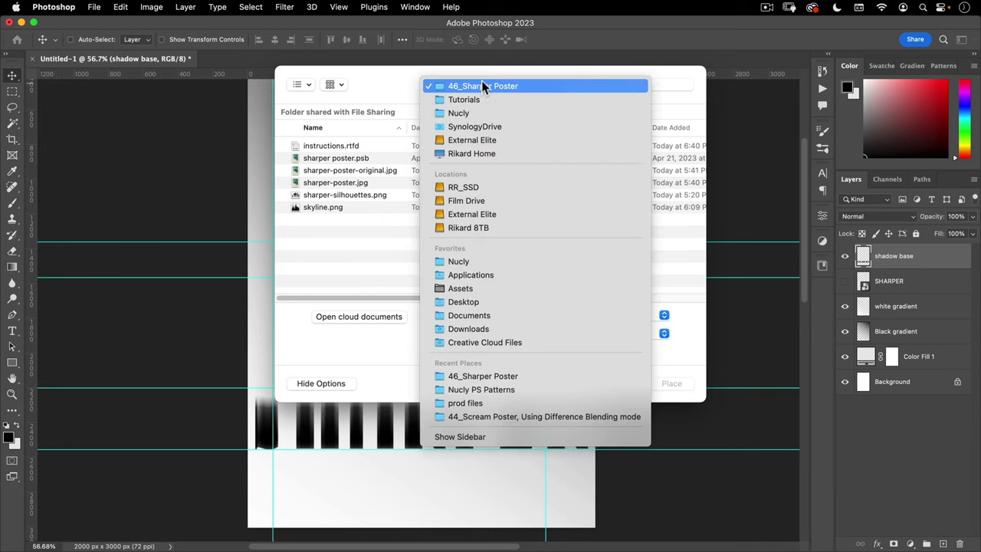
click(481, 68)
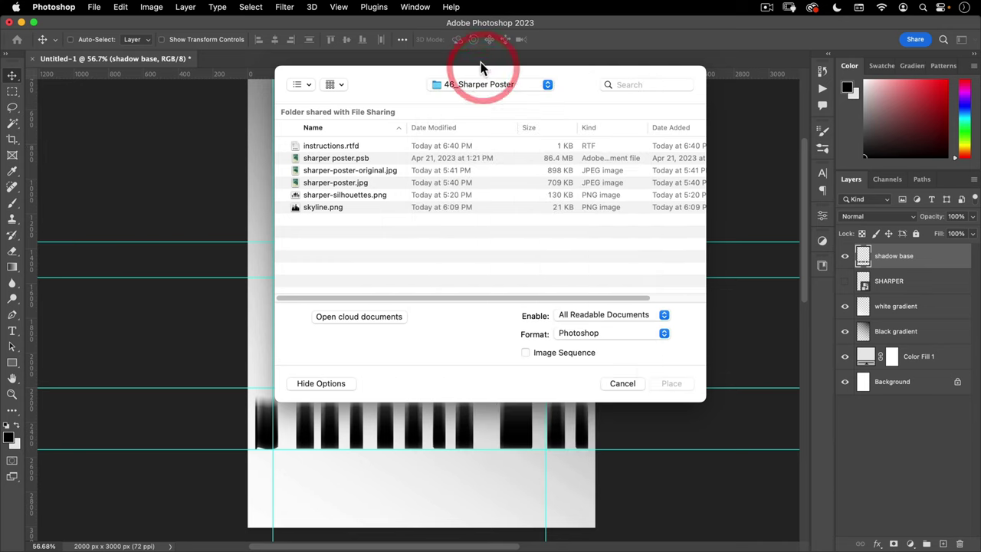
click(319, 209)
click(668, 381)
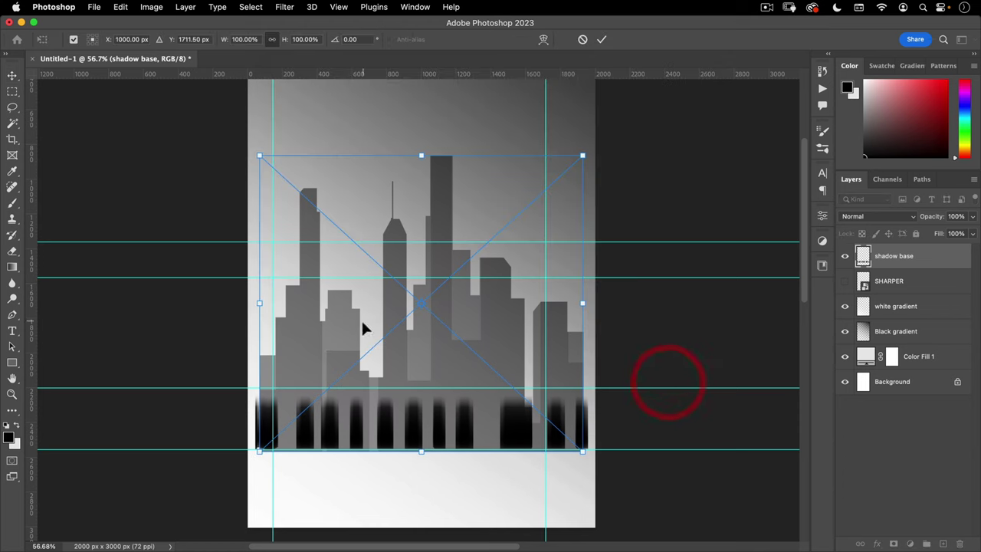
Scale the skyline to about 102.79% so its sides match the shadows' outer edges, and move its base up to the baseline guide.
key(super+space)
click(332, 322)
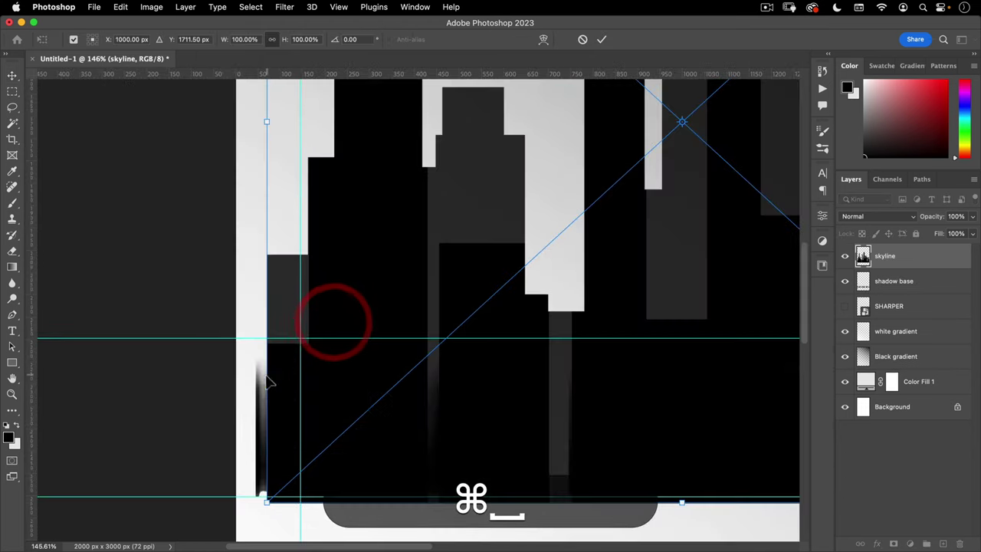
drag(264, 379, 257, 381)
key(space)
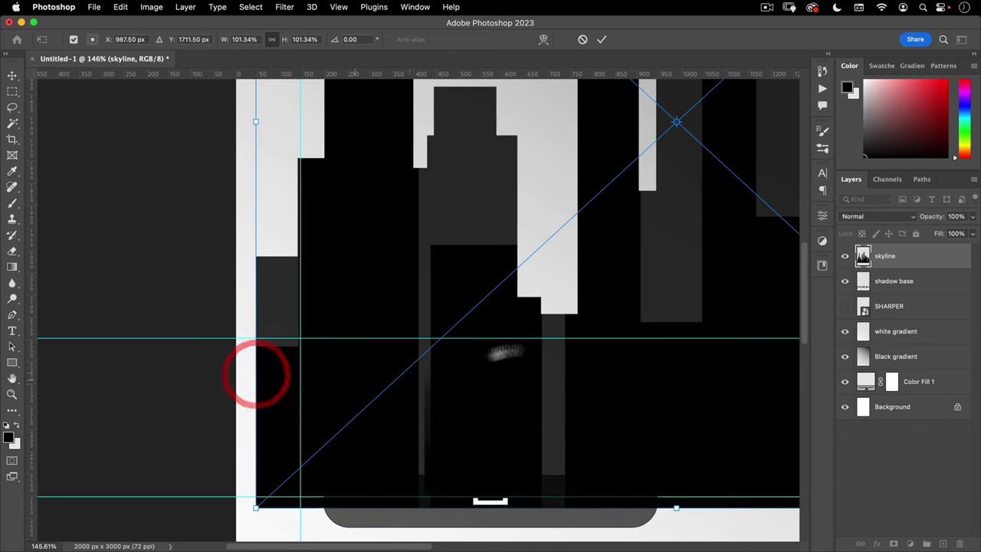
drag(652, 336, 23, 313)
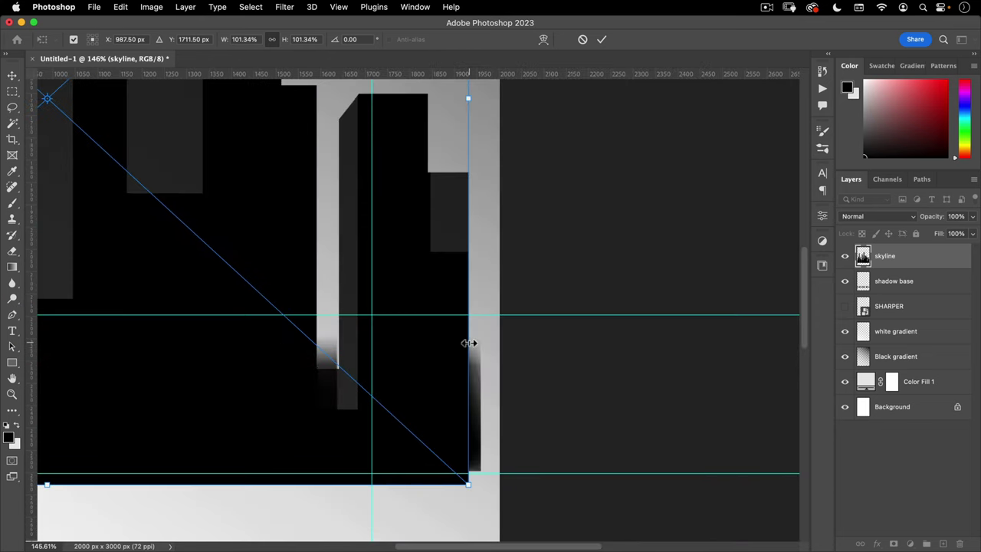
drag(469, 345, 481, 345)
key(space)
drag(410, 408, 630, 312)
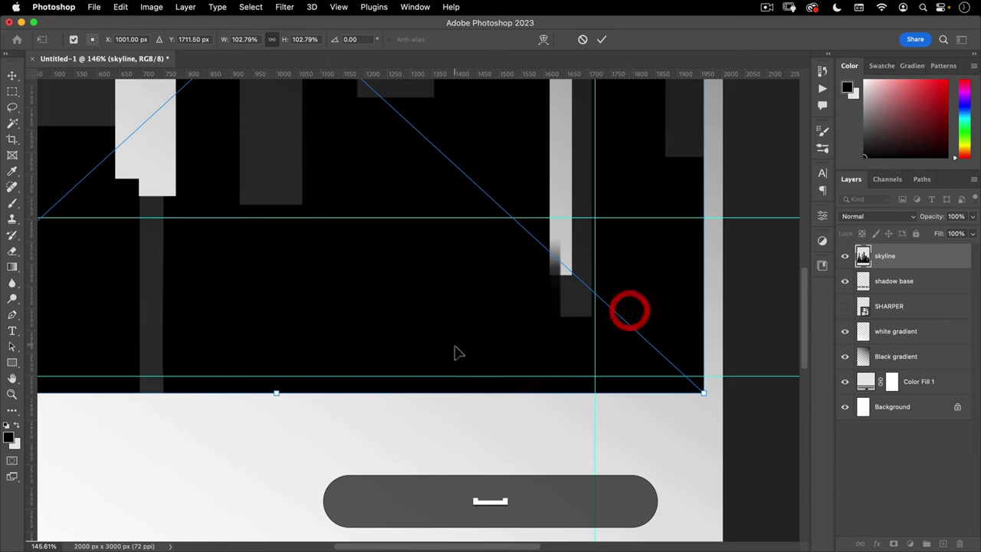
drag(456, 345, 420, 358)
Shift the skyline to about X 1006 px, Y 1669 px, with its base just above the baseline guide, and commit the placement.
key(space)
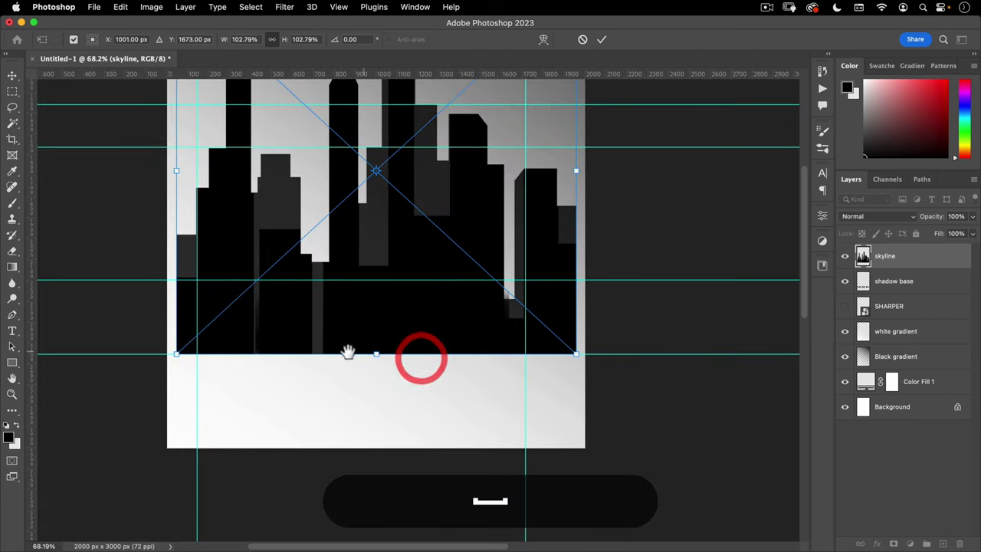
drag(355, 340, 361, 317)
key(super+z)
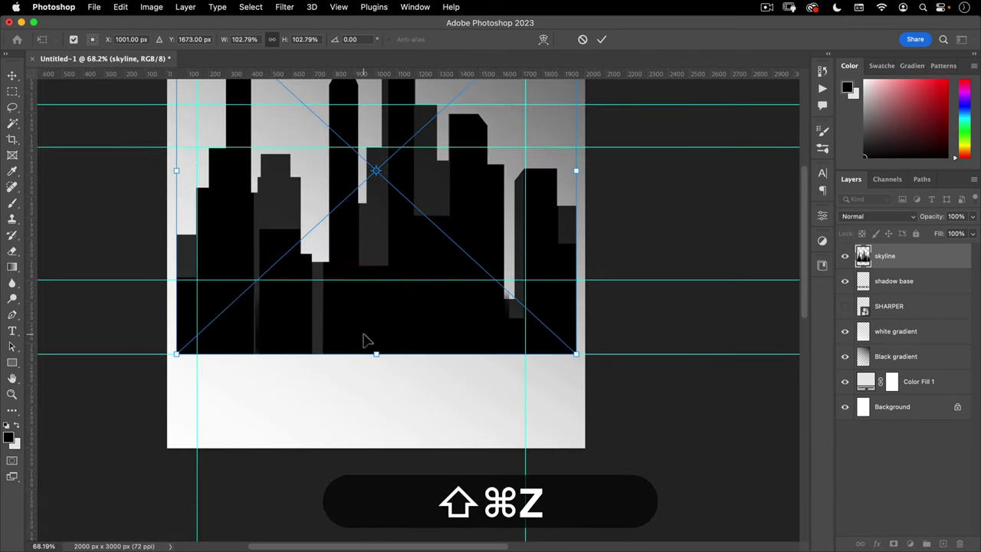
key(super+space)
drag(337, 348, 428, 314)
drag(420, 348, 427, 335)
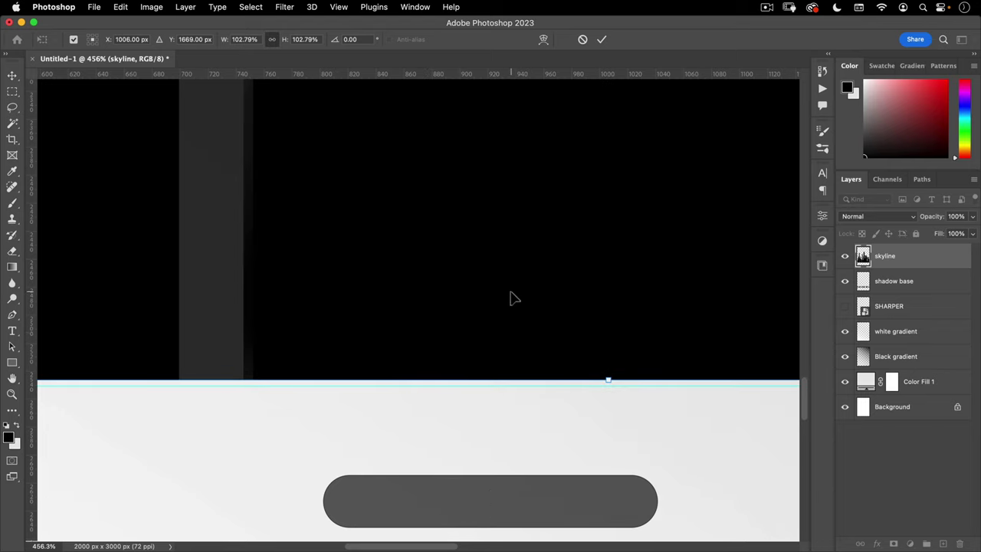
double_click(299, 299)
Toggle the skyline layer's visibility to compare its base with the shadow streaks underneath.
key(super+space)
drag(377, 276, 388, 330)
key(super+space)
click(844, 259)
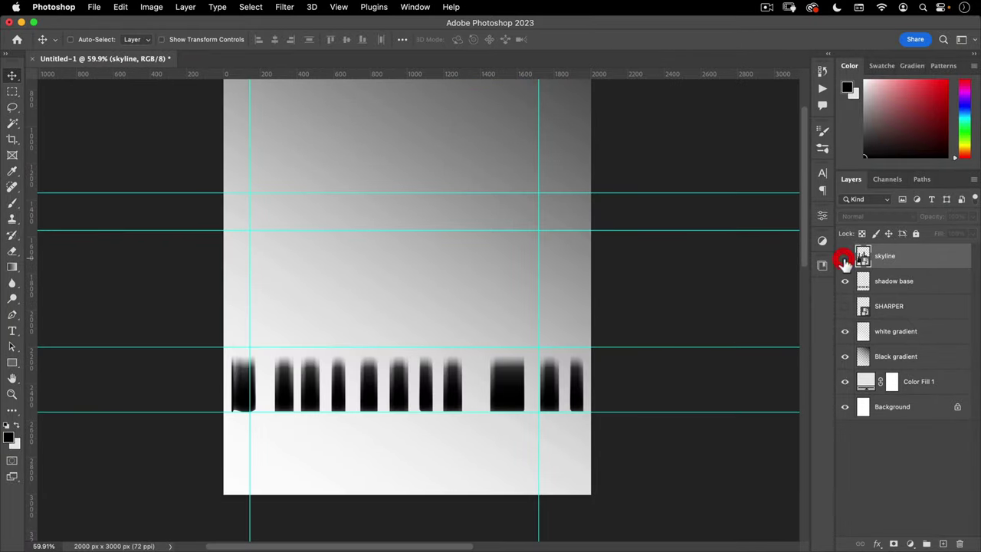
click(844, 259)
click(844, 259)
drag(499, 391, 561, 341)
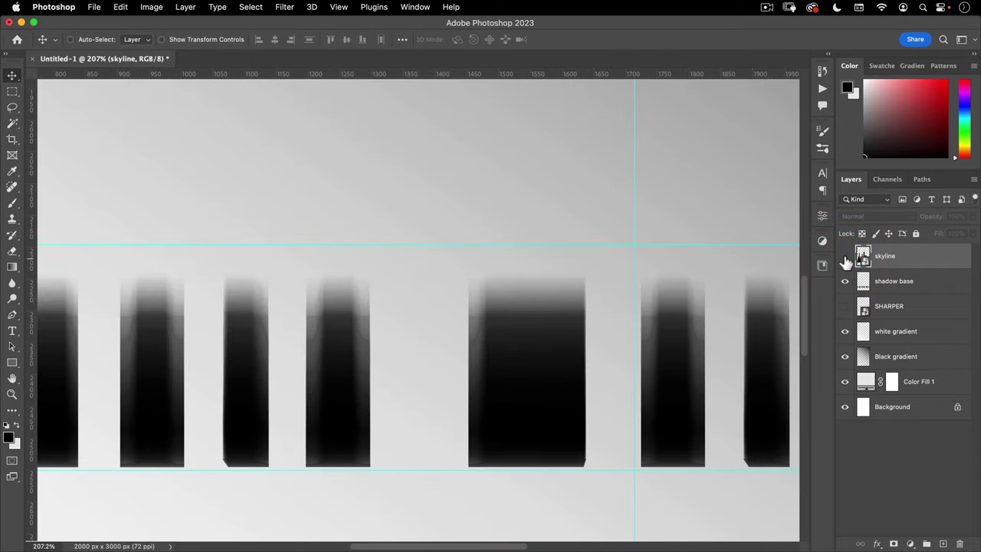
click(845, 258)
Add a layer mask to the skyline and fade out its base with a vertical black-to-transparent gradient rising past the upper shadow edges.
click(892, 544)
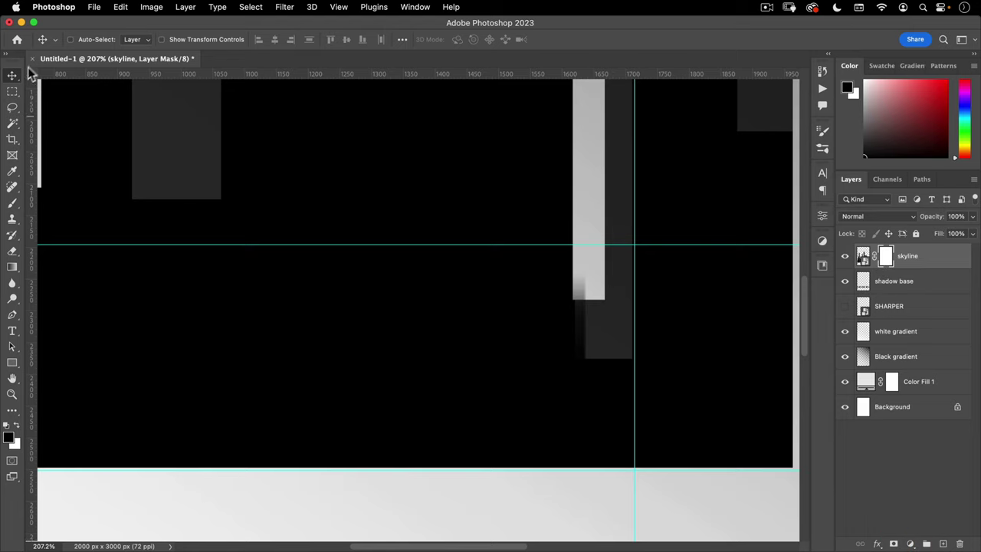
key(g)
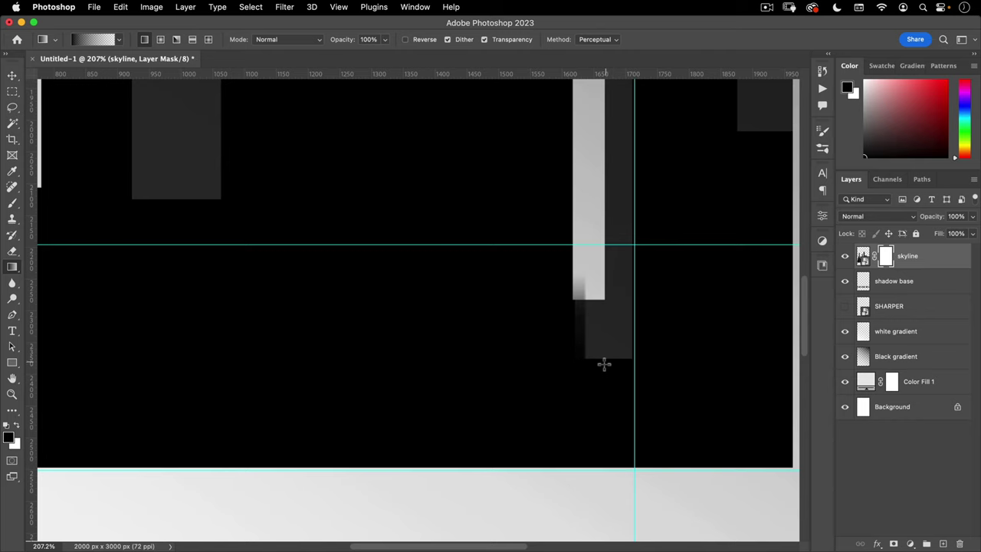
key(shift)
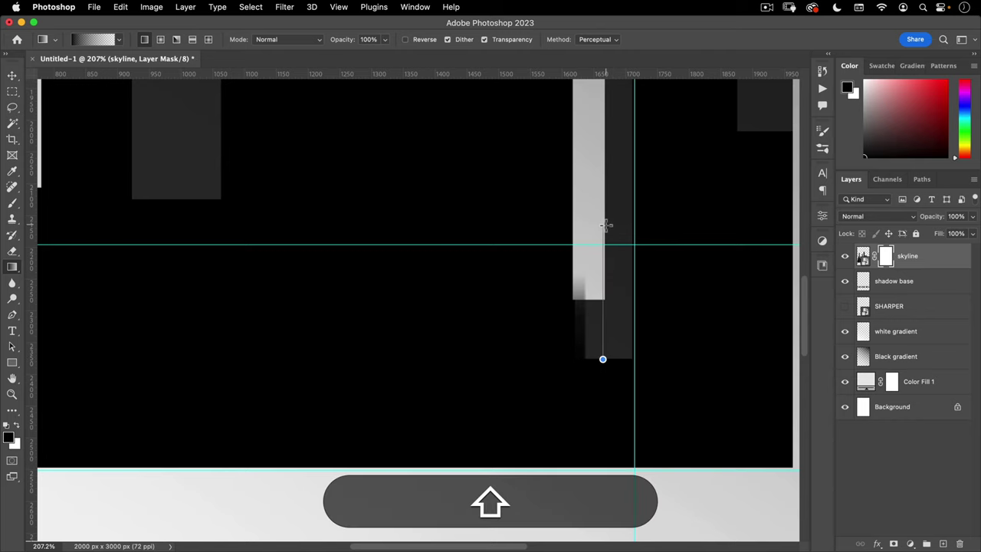
drag(605, 225, 606, 222)
drag(442, 334, 386, 372)
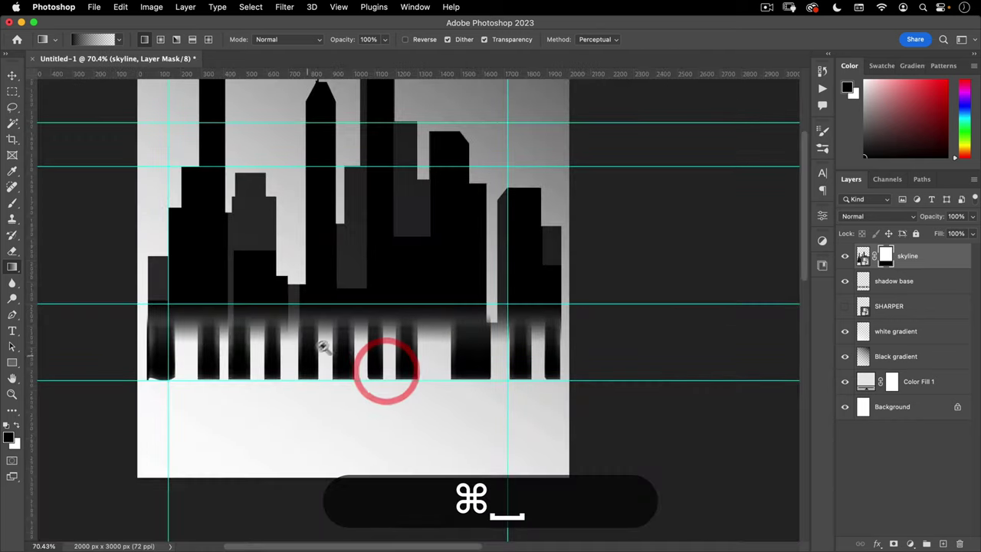
Try restoring more of the skyline's base with a vertical white-to-transparent gradient on its mask, and undo it.
drag(324, 346, 383, 319)
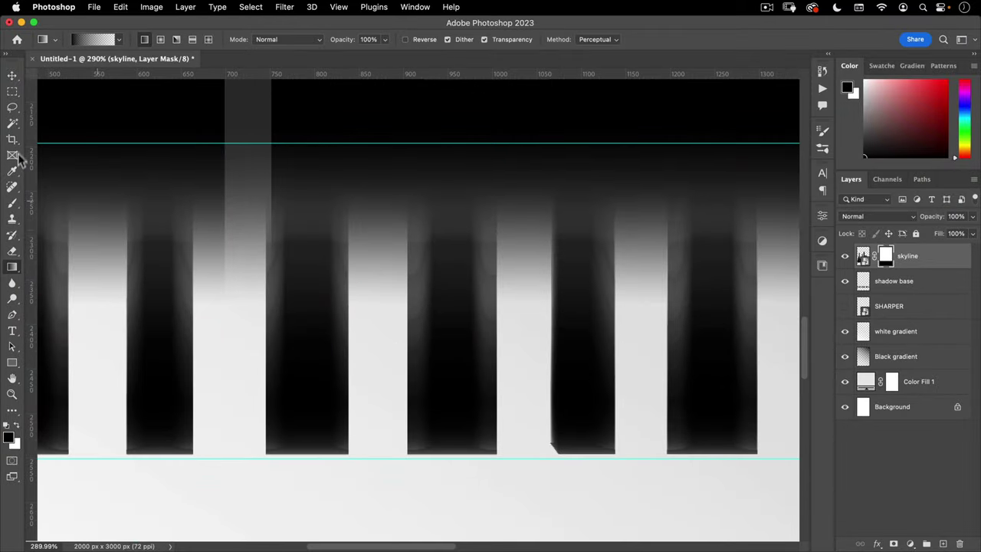
key(x)
key(shift)
drag(321, 427, 322, 426)
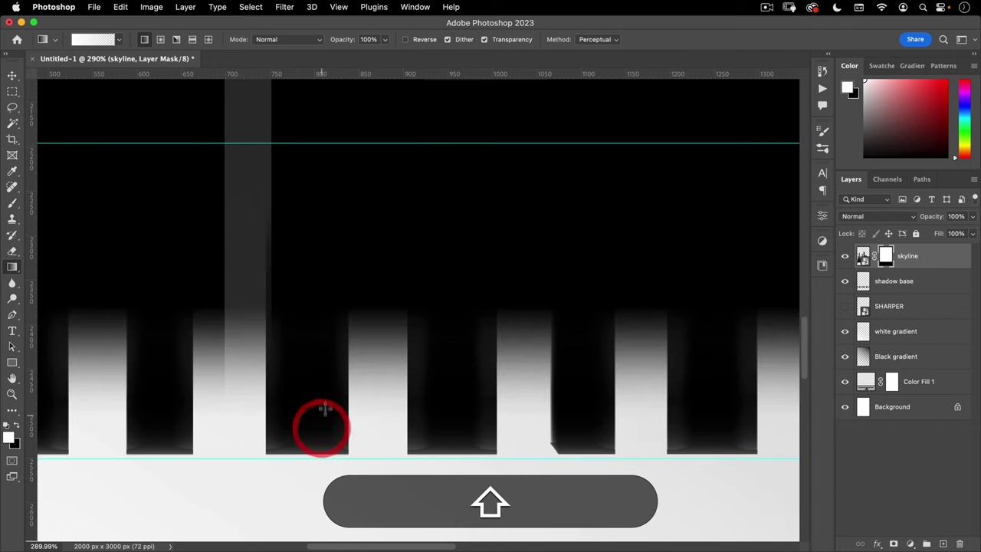
drag(444, 328, 359, 364)
click(359, 365)
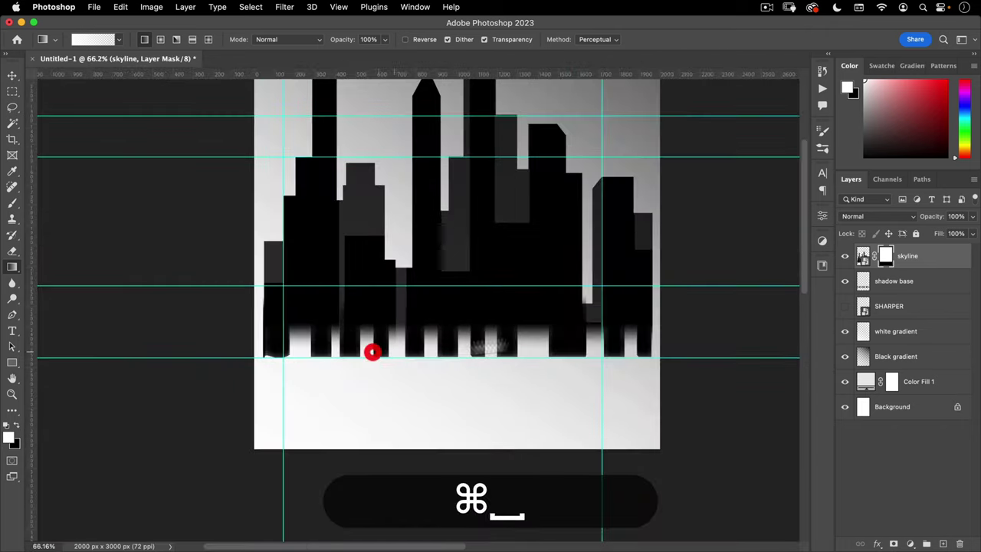
key(super+z)
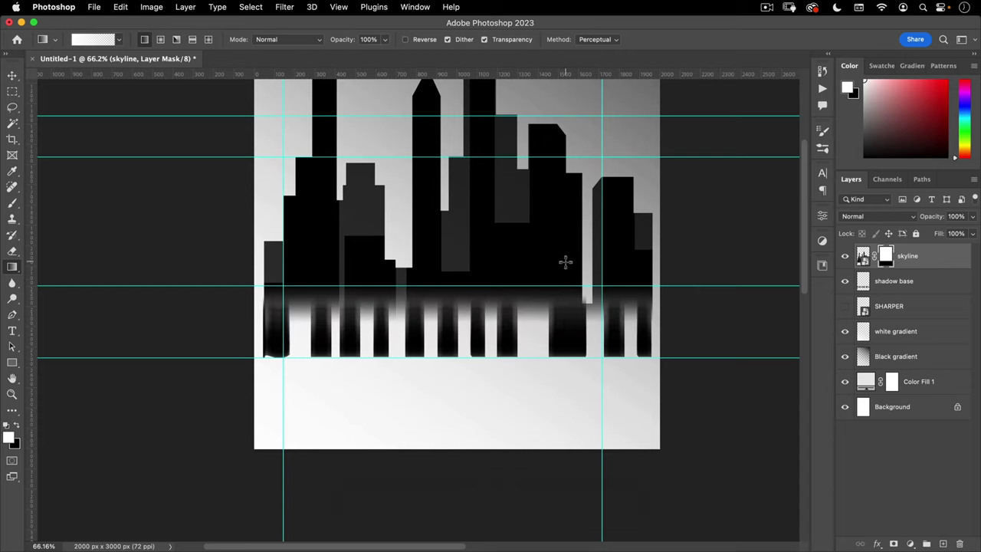
Restore a little of the skyline's faded base with two vertical white-to-transparent gradients on its mask, blending it into the shadow tops.
key(shift)
drag(566, 285, 557, 358)
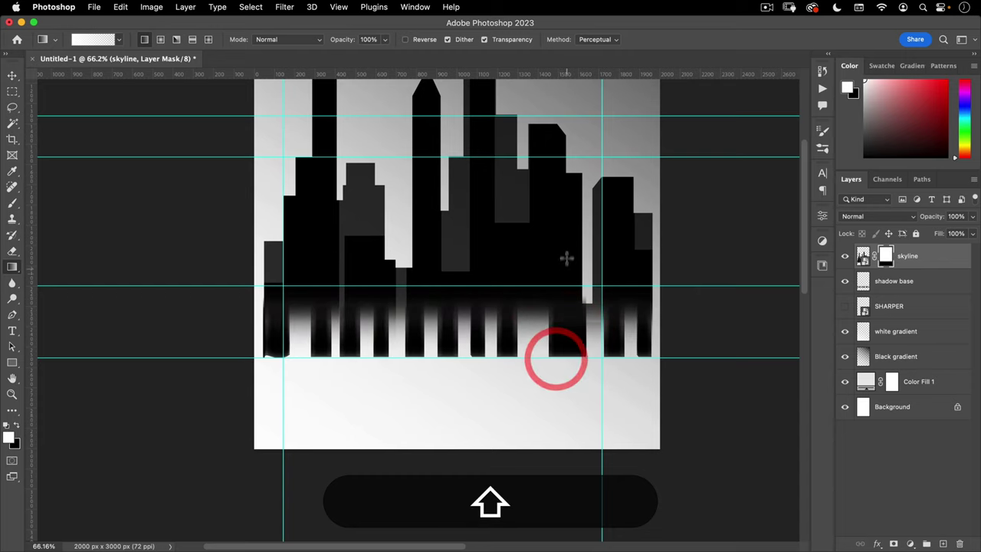
drag(560, 264, 573, 358)
key(space)
key(v)
key(space)
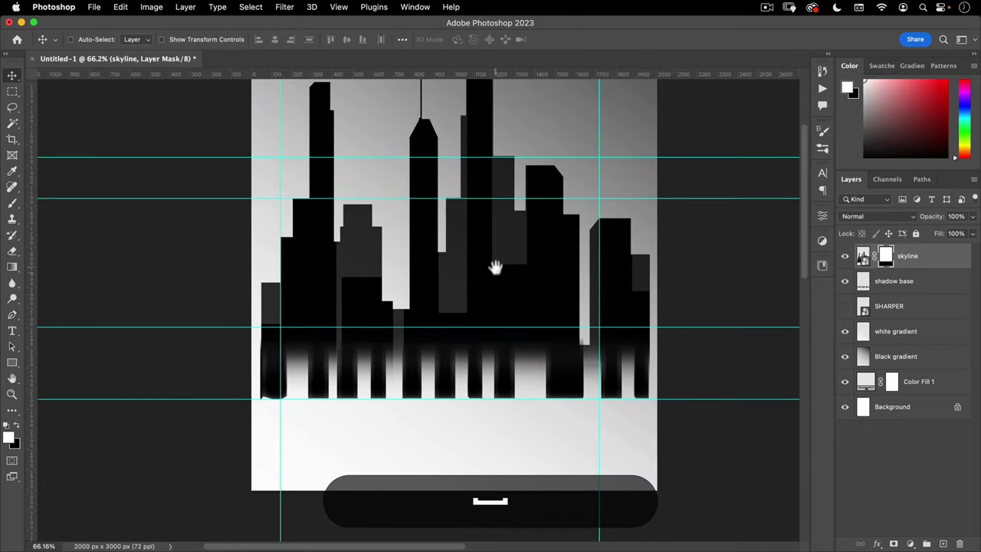
drag(495, 265, 482, 306)
key(space)
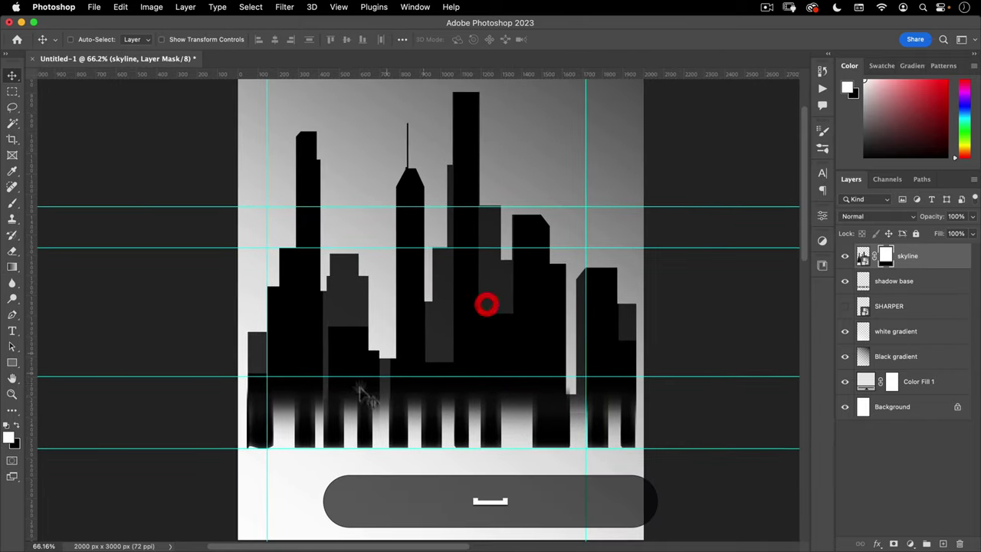
Place sharper-silhouettes.png as an embedded image at its default size and invert it so the figures turn white.
click(94, 8)
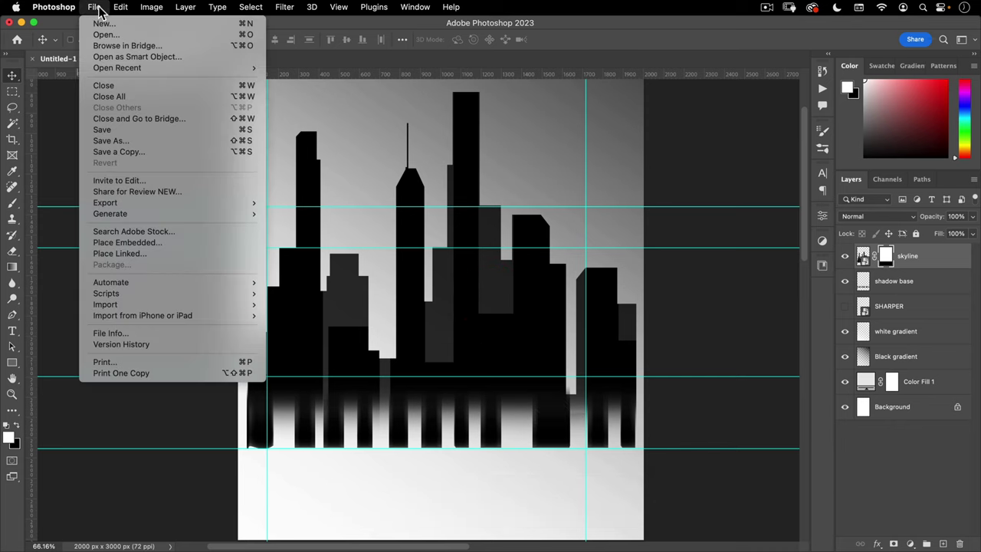
click(117, 243)
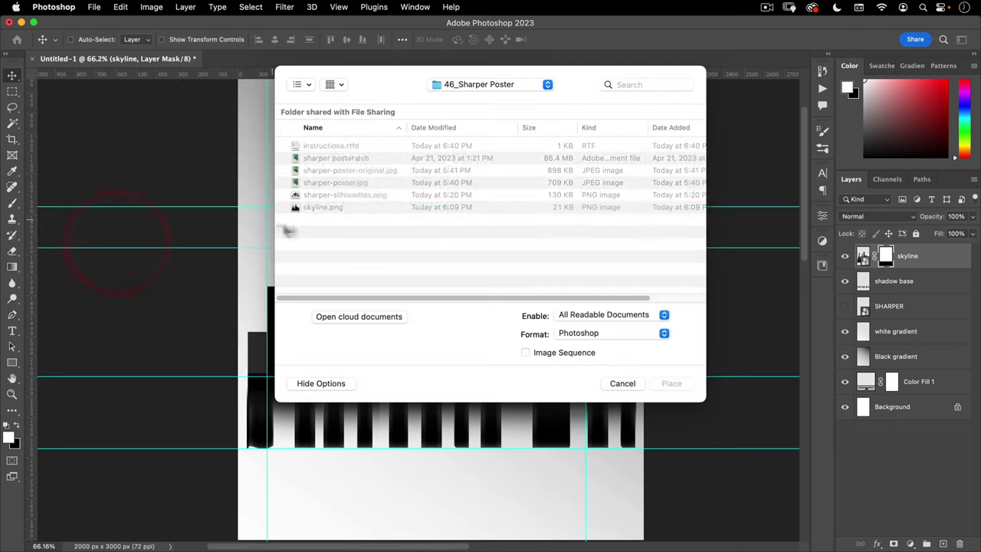
click(368, 194)
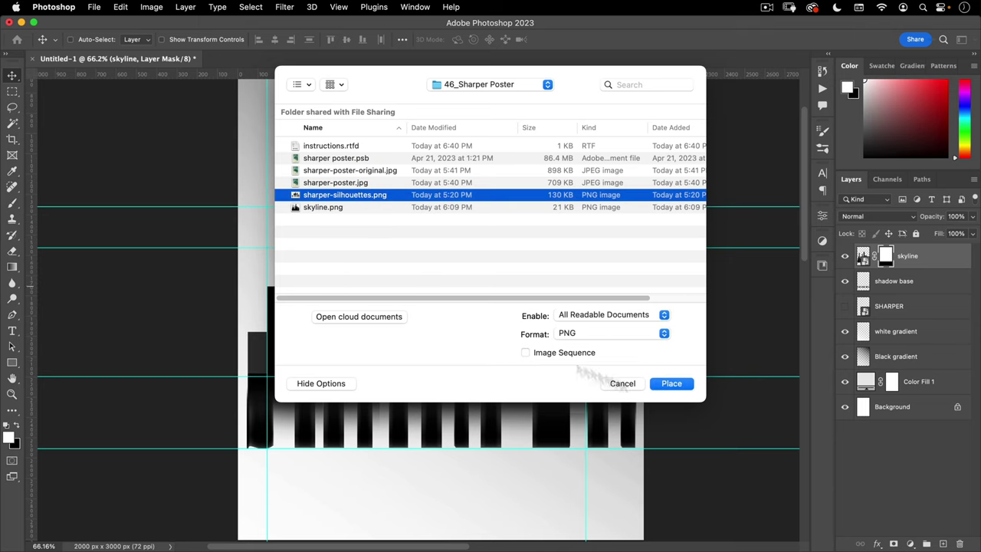
click(672, 384)
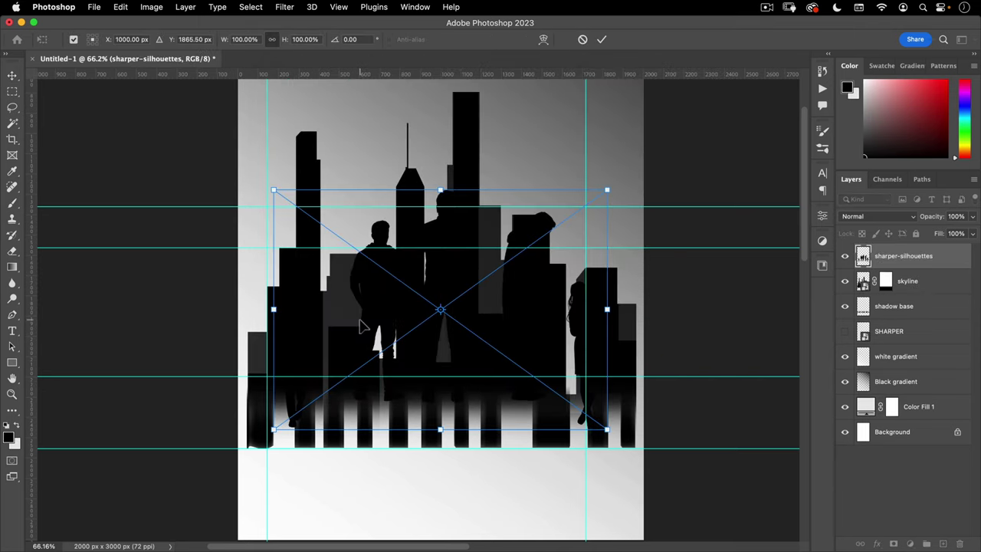
double_click(345, 265)
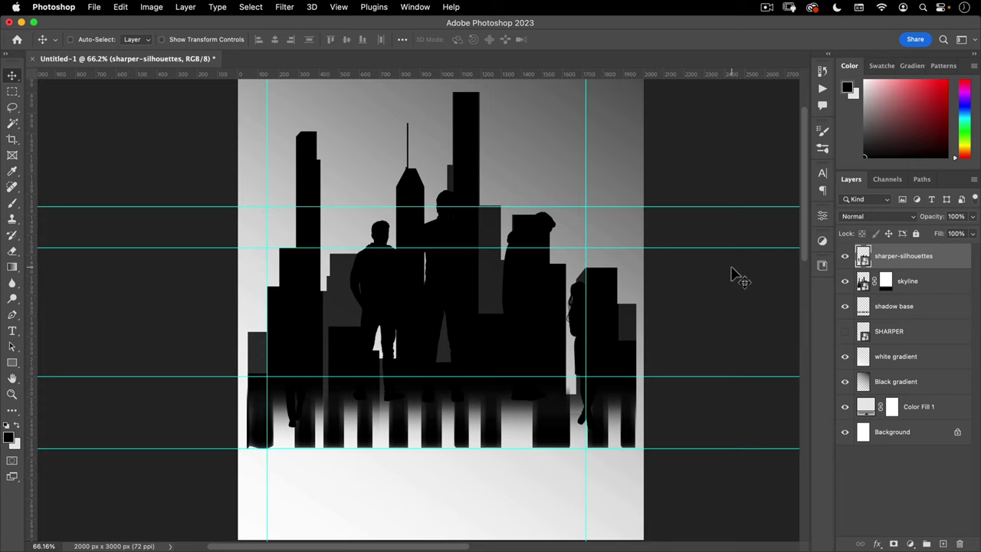
key(super+i)
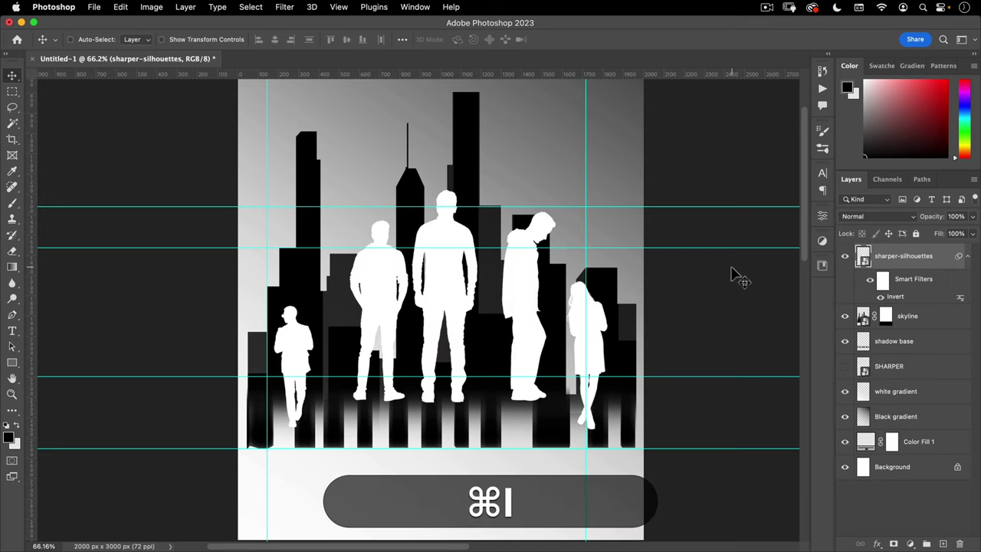
Move the silhouettes down so their legs extend below the base line of the letter shadows.
mouse_move(457, 322)
mouse_down()
mouse_move(450, 376)
mouse_move(460, 335)
mouse_move(438, 320)
mouse_up()
drag(239, 498, 310, 437)
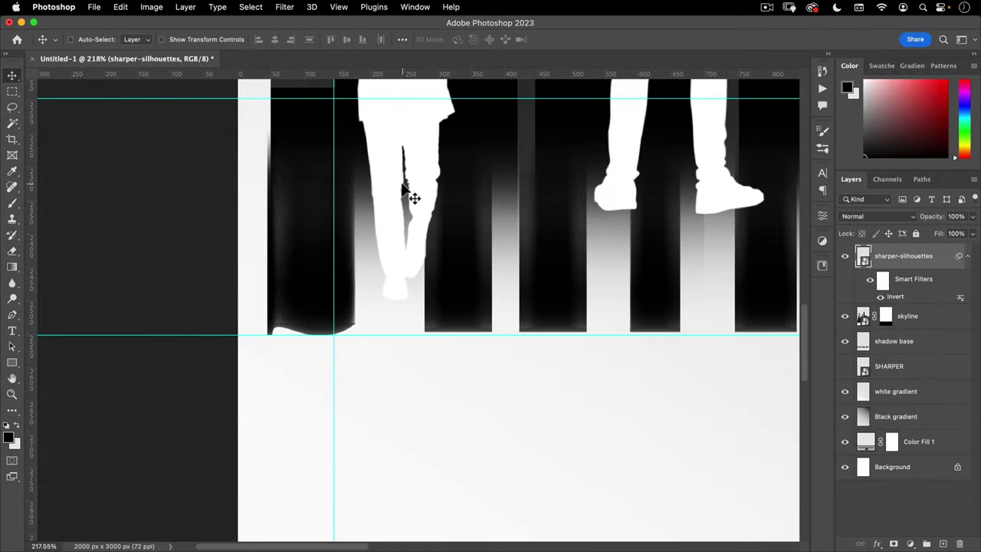
mouse_move(411, 197)
mouse_down()
mouse_move(388, 373)
mouse_move(411, 297)
mouse_move(511, 302)
mouse_move(403, 422)
mouse_move(414, 335)
mouse_up()
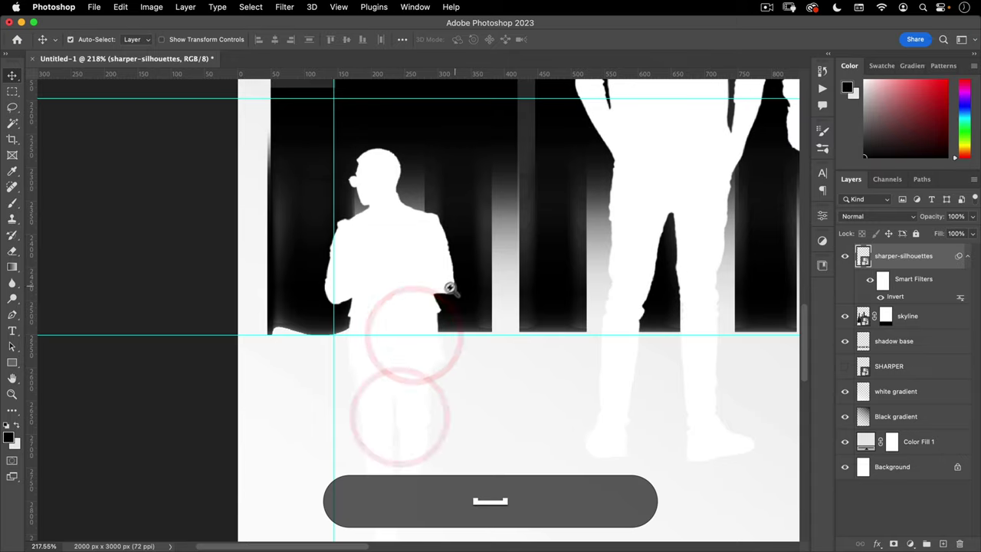
drag(452, 286, 429, 306)
drag(631, 267, 319, 261)
drag(414, 243, 376, 280)
drag(446, 230, 453, 305)
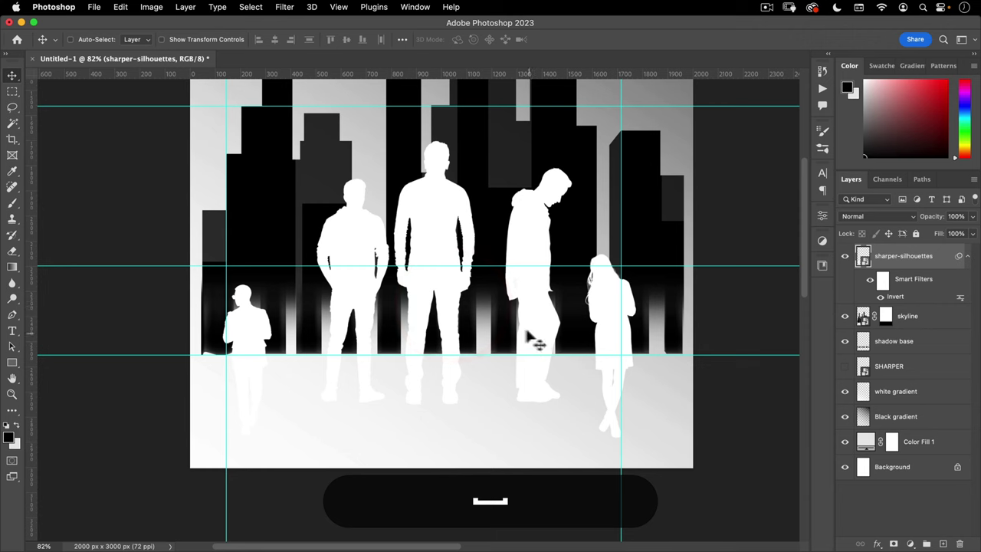
Scale the silhouettes to 99.33% and position them at X 947 px, Y 2320 px.
key(super+t)
click(511, 239)
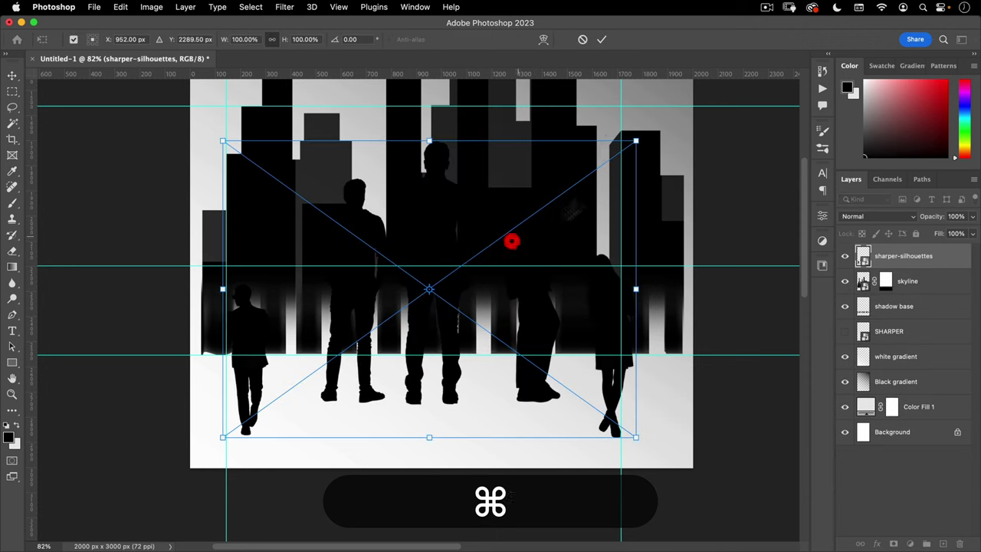
mouse_move(634, 141)
mouse_down()
mouse_move(629, 148)
mouse_move(633, 141)
mouse_up()
mouse_move(552, 222)
mouse_down()
mouse_move(550, 237)
mouse_move(545, 224)
mouse_up()
mouse_move(487, 285)
mouse_down()
mouse_move(488, 253)
mouse_move(491, 268)
mouse_up()
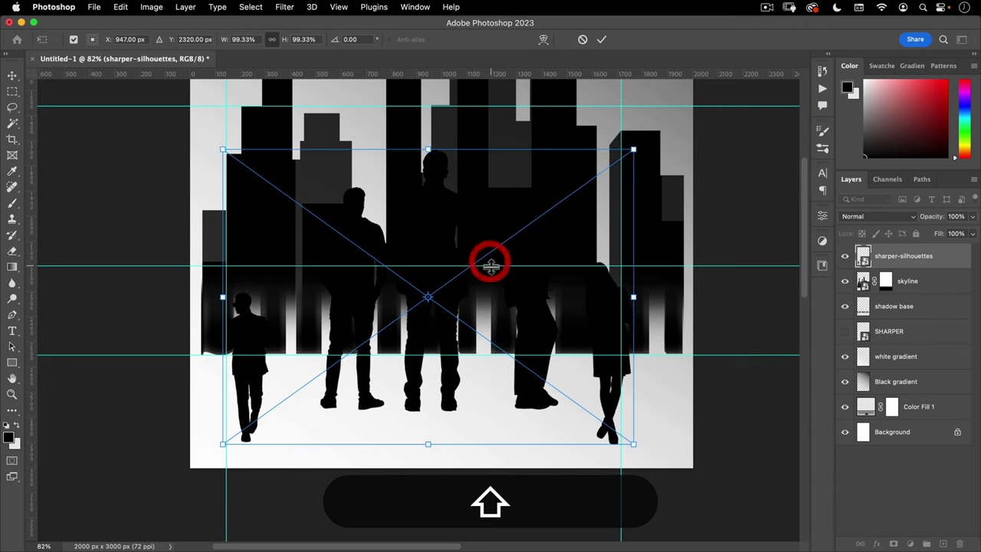
double_click(514, 208)
key(super+i)
Nudge the silhouettes a little down and left, and fine-tune their horizontal position with small shifts back right.
mouse_move(512, 236)
mouse_down()
mouse_move(510, 227)
mouse_move(507, 235)
mouse_up()
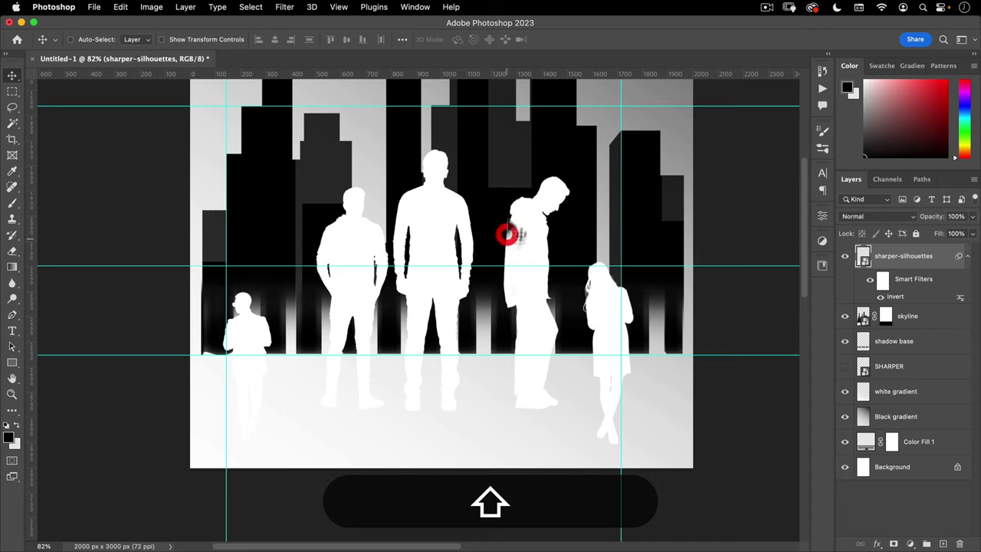
key(shift+Down)
key(shift+Down)
key(shift+Left)
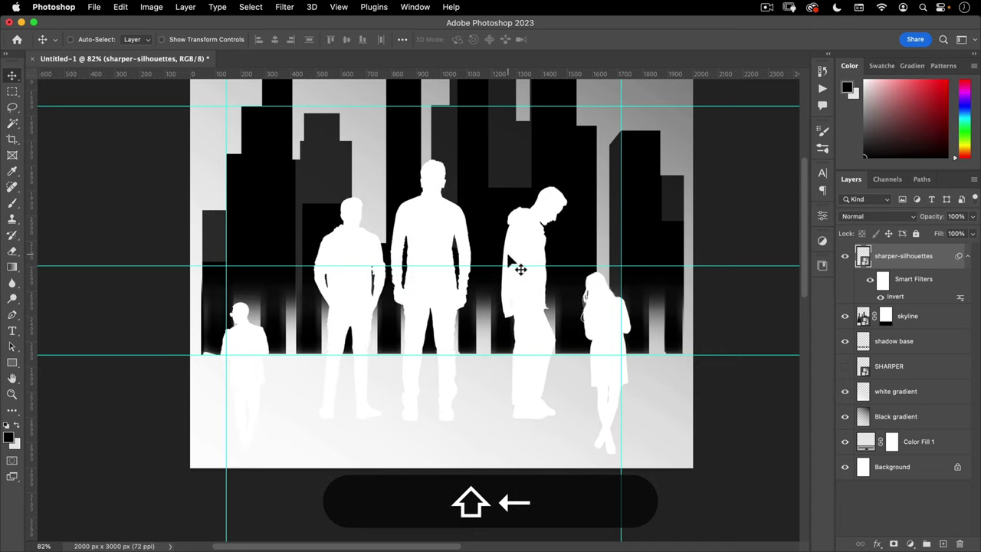
key(Right)
key(Right)
key(Right)
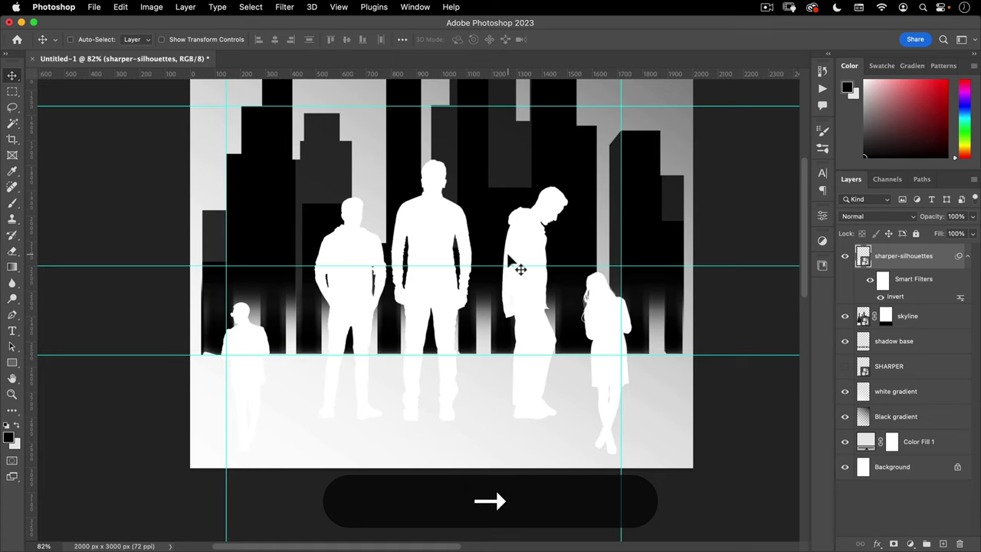
Raise the silhouettes in small increments until the central figures' feet stand just below the shadow base line.
key(shift+Up)
key(shift+Up)
key(shift+Up)
key(shift+Up)
key(shift+Up)
key(shift+Up)
key(shift+Up)
key(shift+Up)
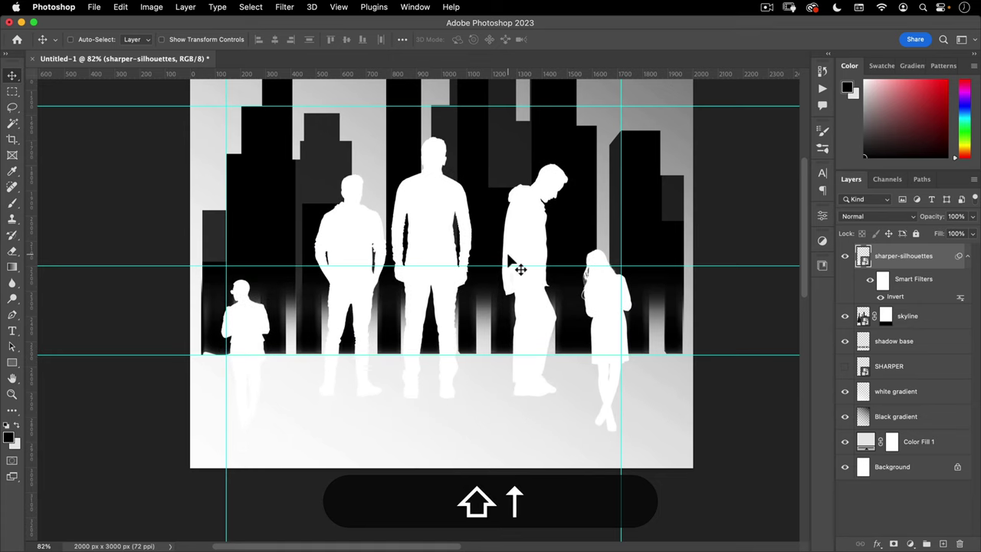
key(shift+Down)
key(shift+Up)
key(shift+Up)
key(shift+Up)
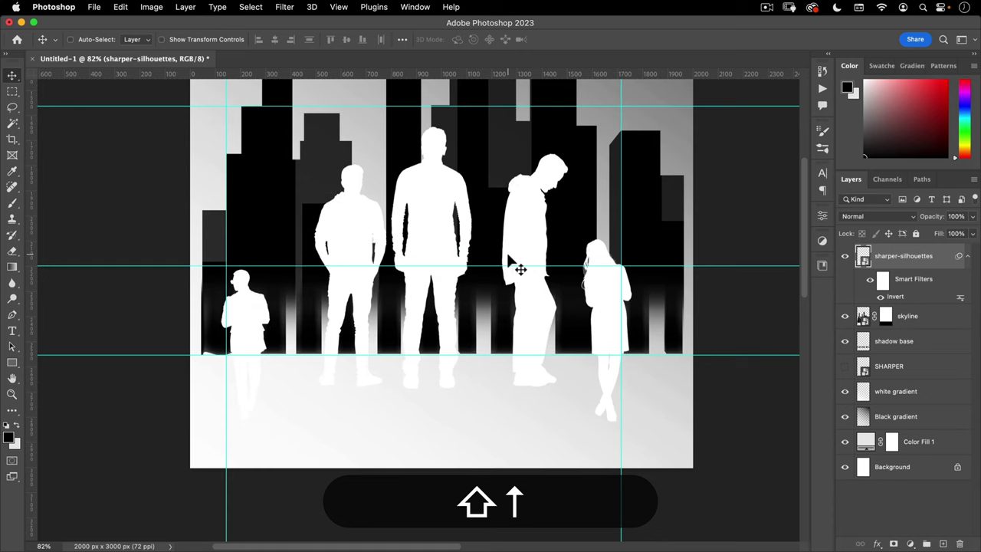
key(shift+Down)
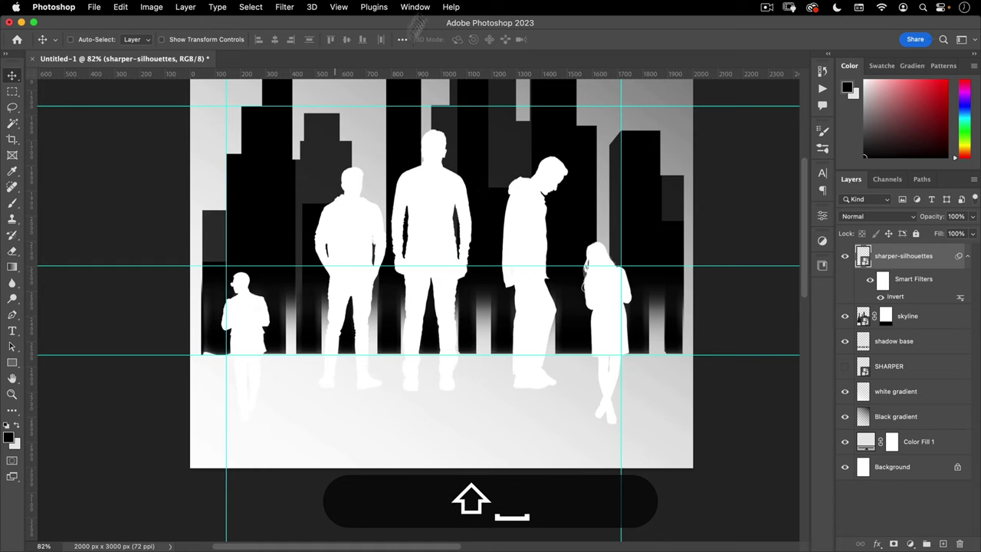
Open the skyline smart object's contents and fill a rectangle over the gap right of the spired tower with black.
drag(469, 214, 471, 324)
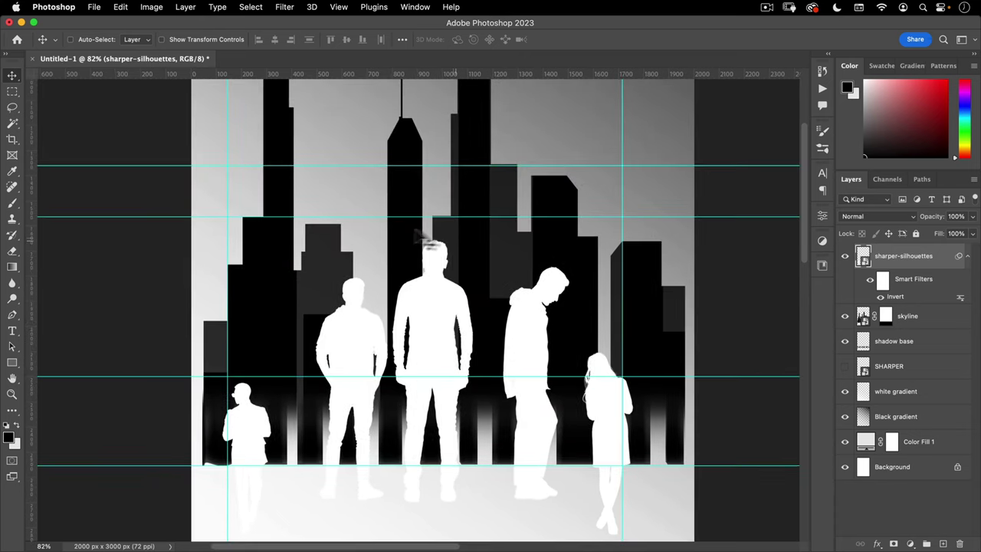
click(11, 91)
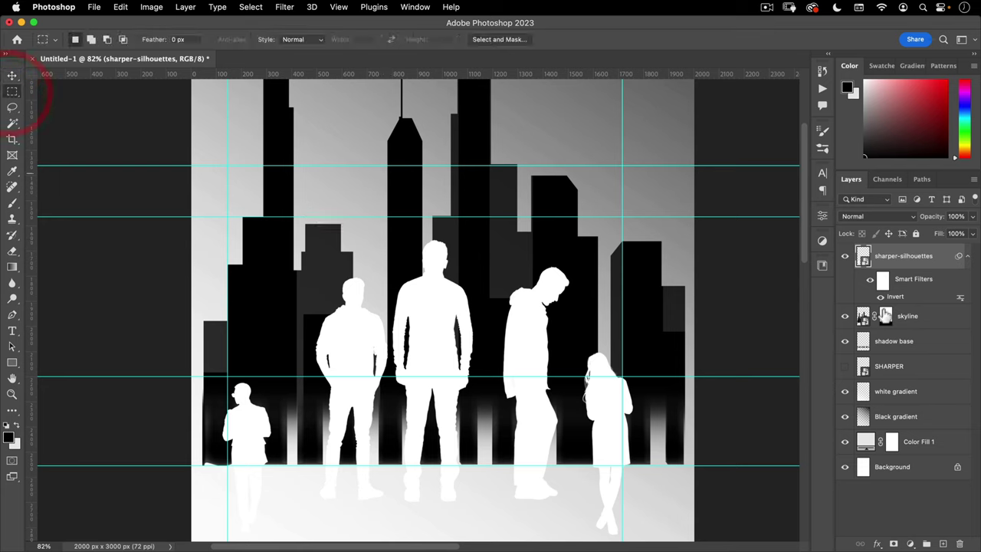
click(864, 317)
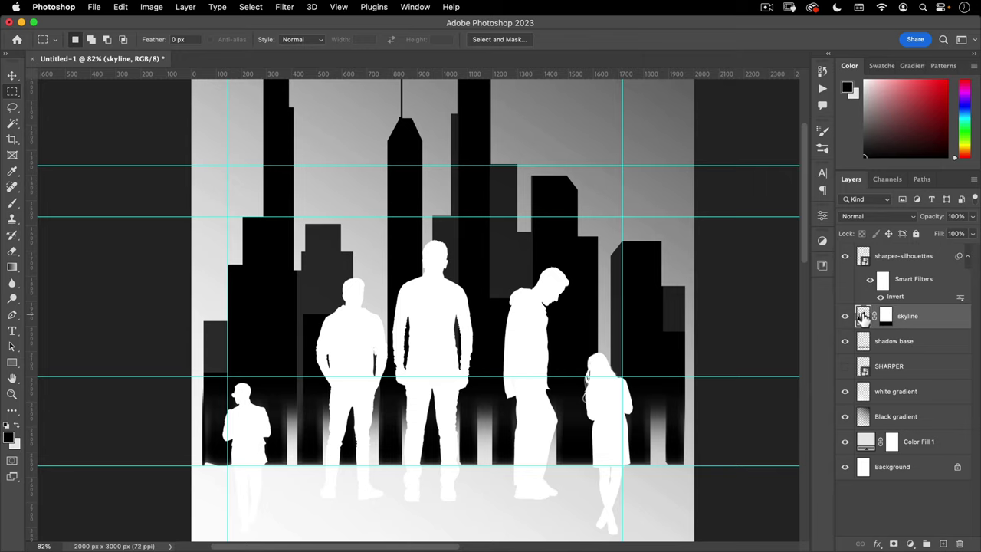
double_click(864, 318)
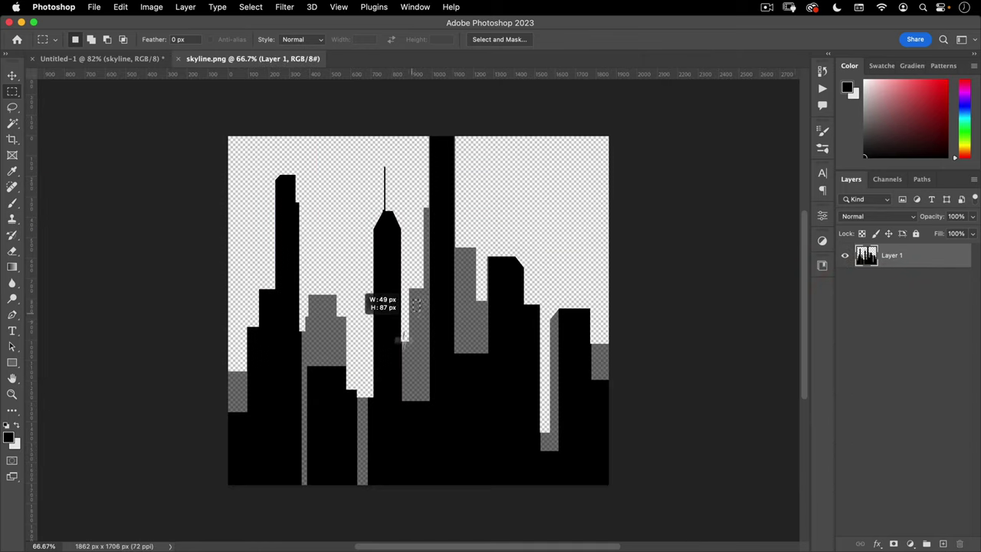
drag(399, 341, 390, 391)
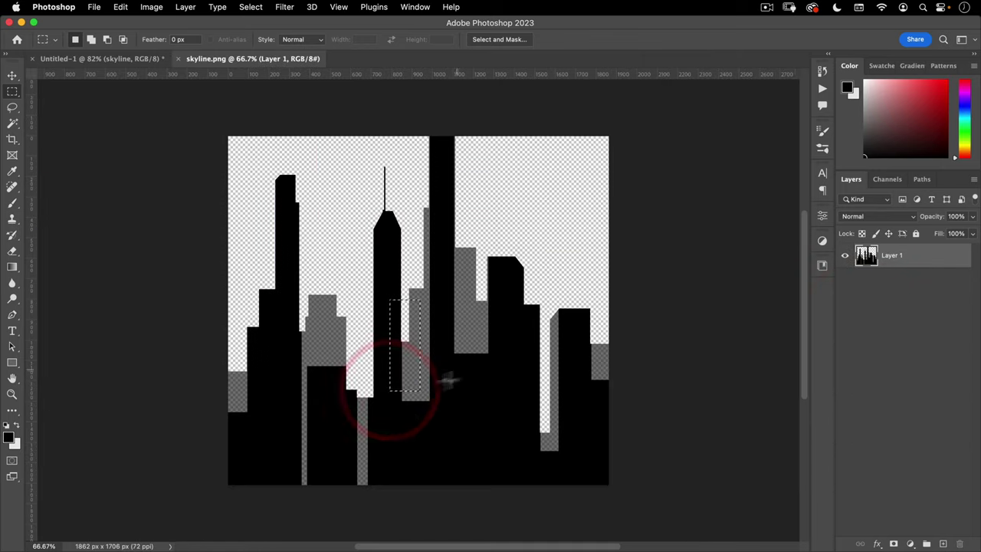
key(i)
click(411, 352)
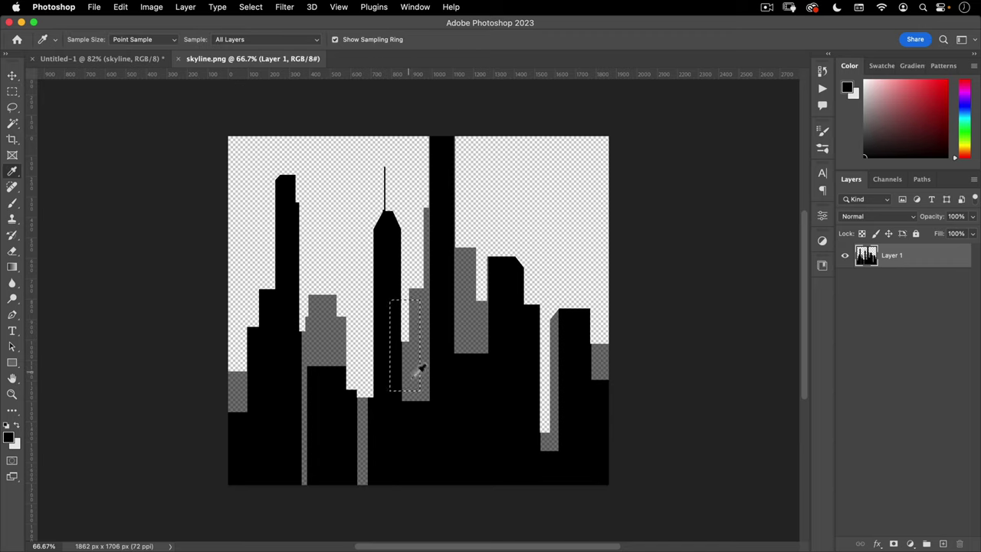
key(m)
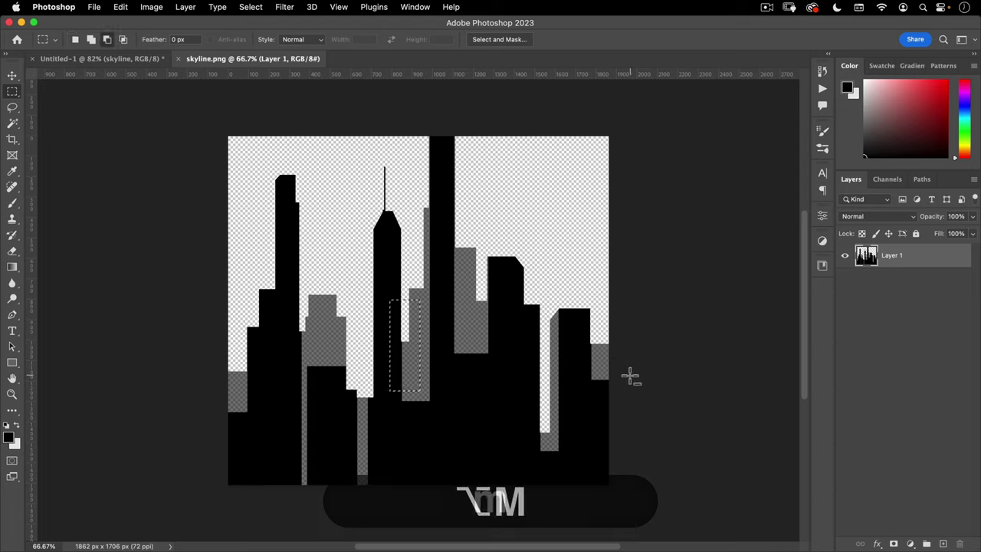
key(alt+BackSpace)
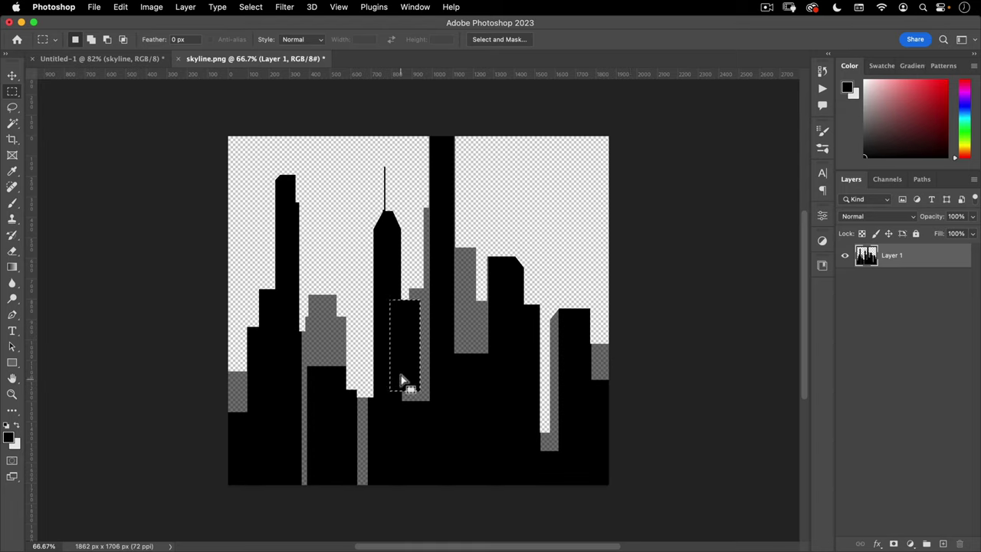
Fill the leftover semi-transparent notch below the new black block with black, and save and close the smart object.
drag(379, 370, 430, 437)
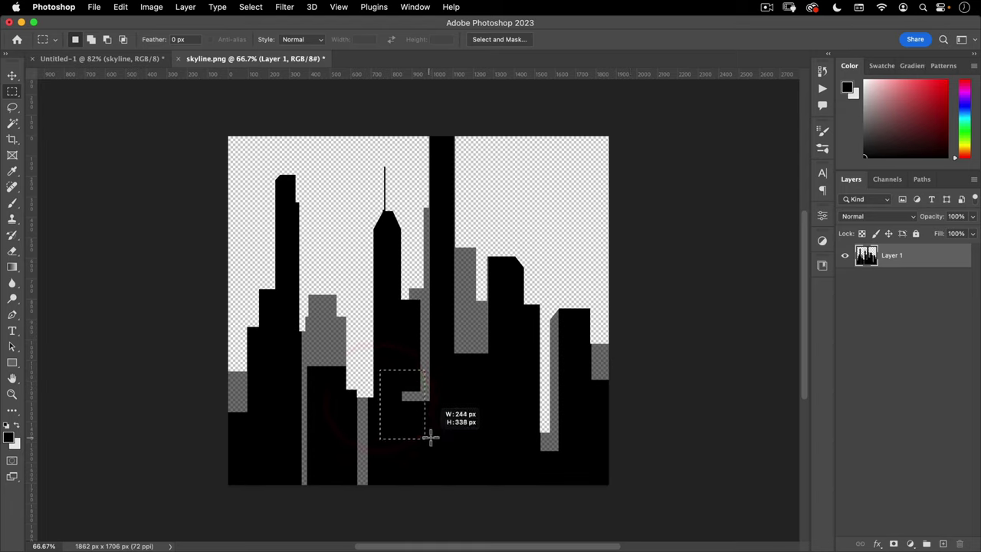
key(alt+super+BackSpace)
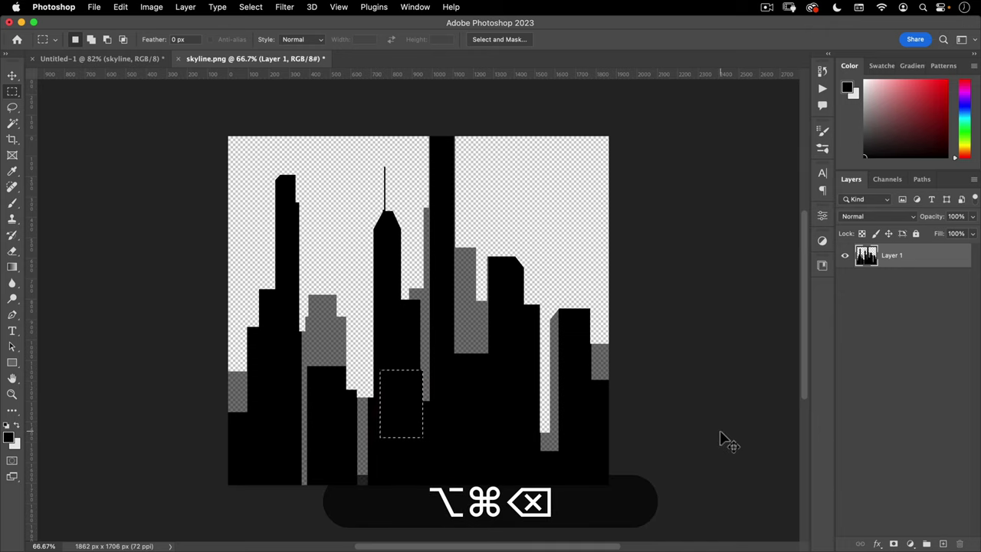
key(alt+super+e)
key(super+w)
key(Return)
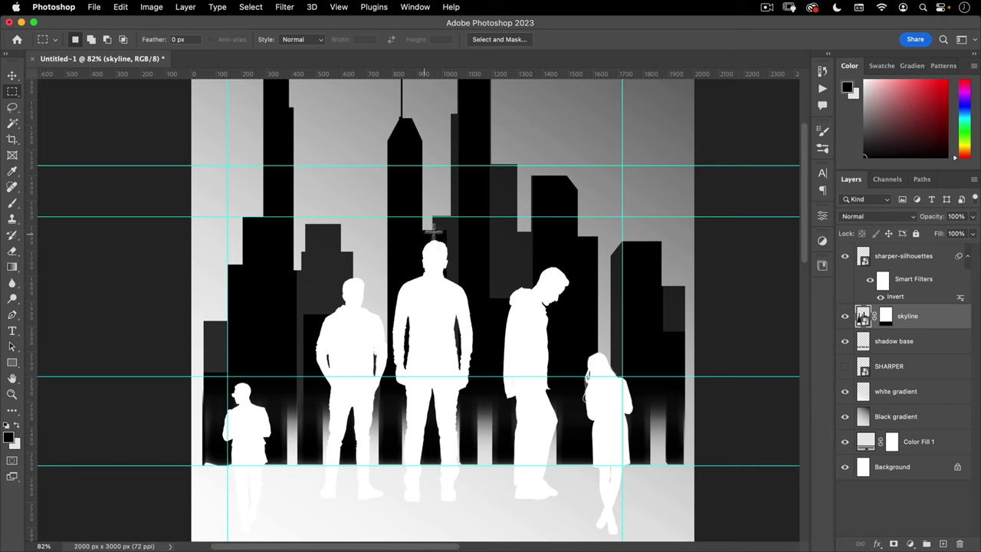
Group the skyline and shadow base layers and name the group "shadow".
drag(450, 286, 439, 221)
mouse_move(452, 265)
mouse_down()
mouse_move(434, 284)
mouse_move(450, 264)
mouse_up()
mouse_move(619, 273)
mouse_down()
mouse_move(623, 302)
mouse_move(633, 284)
mouse_up()
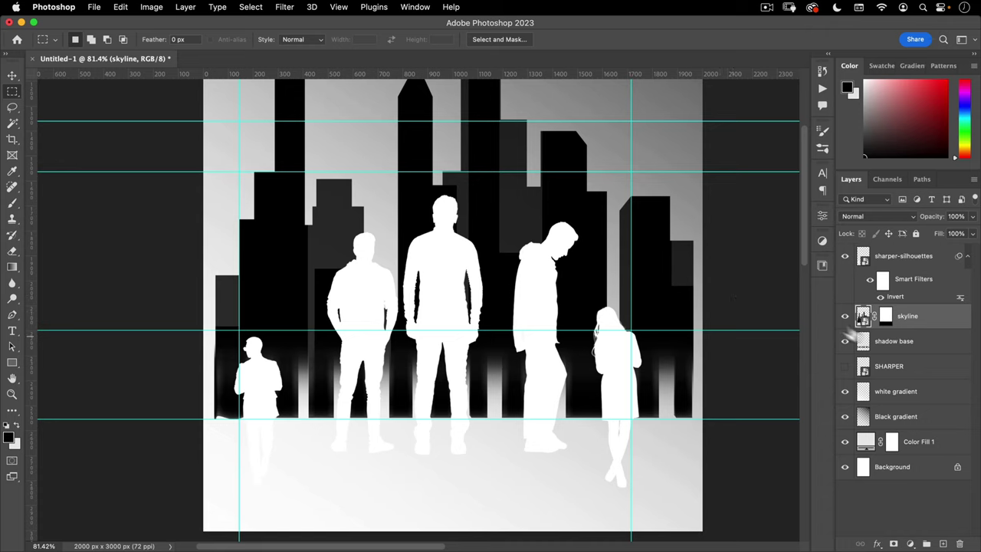
click(905, 341)
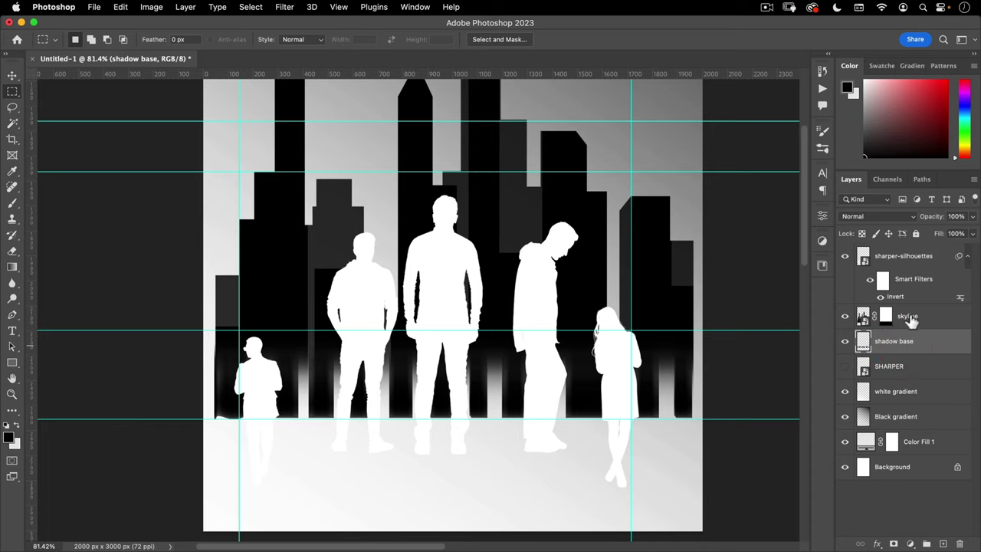
shift+click(911, 320)
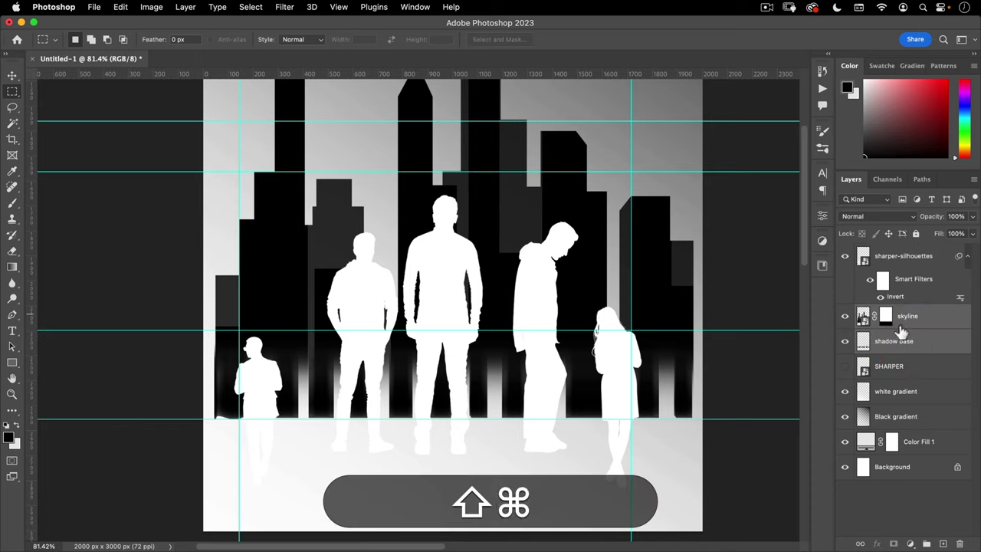
key(super+g)
double_click(886, 309)
text(shadow)
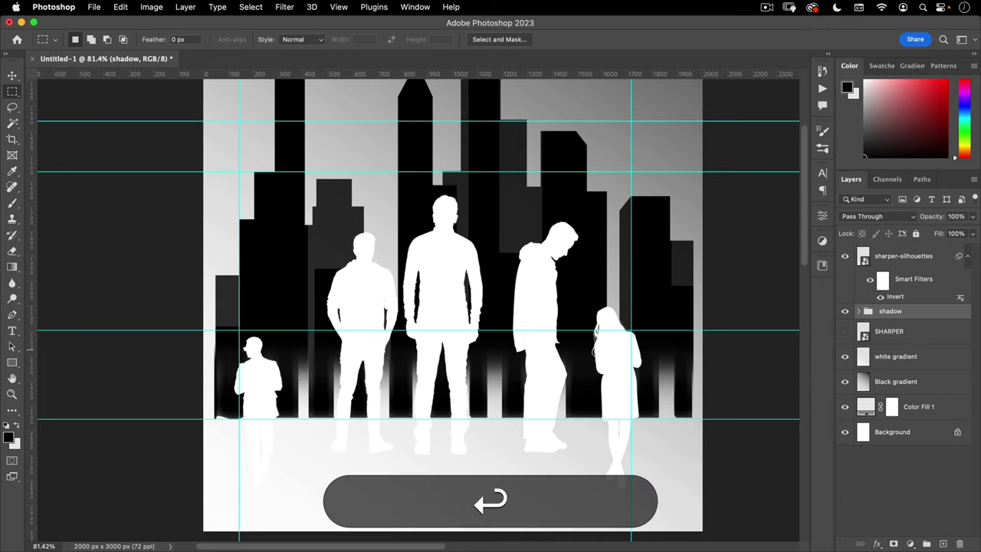
Load the silhouettes' outline as a selection, hide their layer, and cut the figures out of the shadow group with an inverted layer mask.
super+click(862, 259)
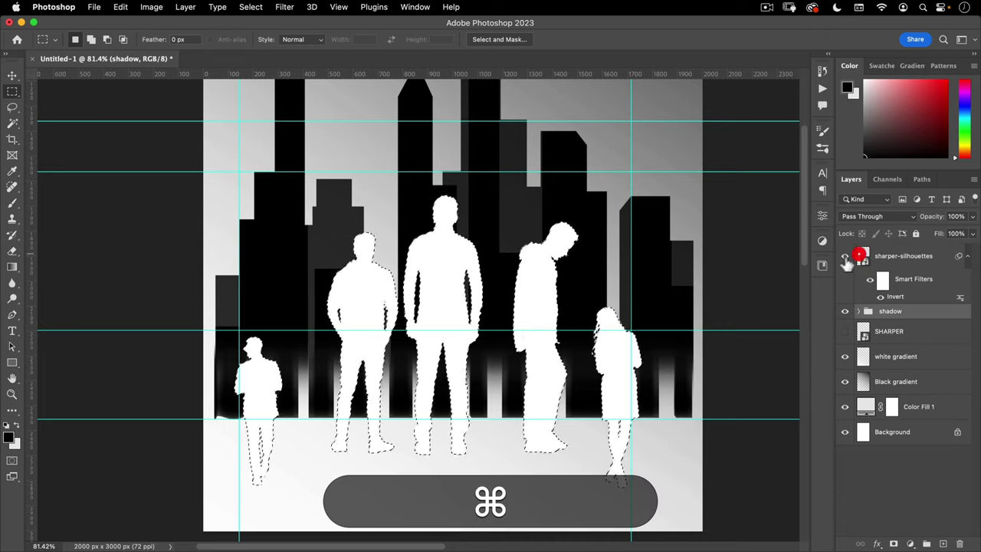
click(844, 256)
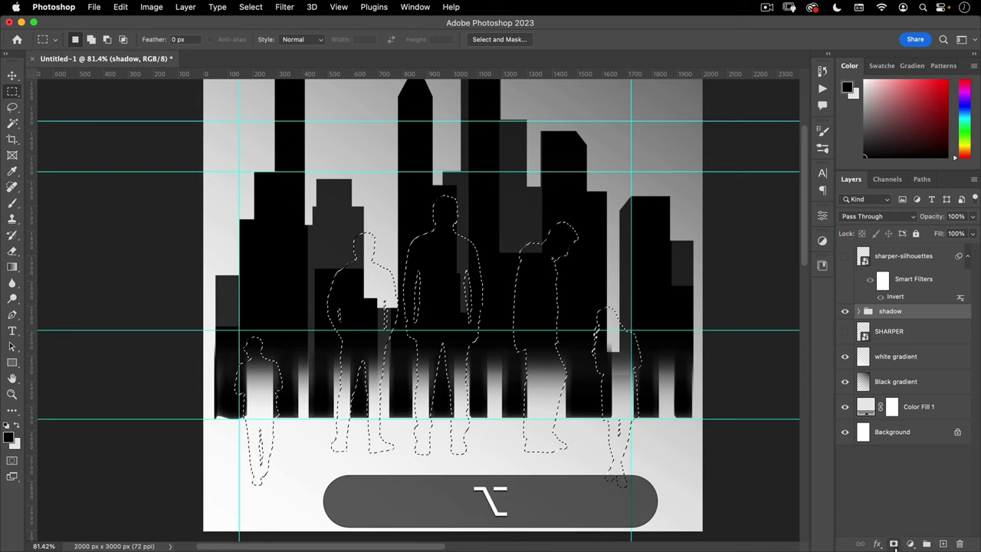
alt+click(893, 544)
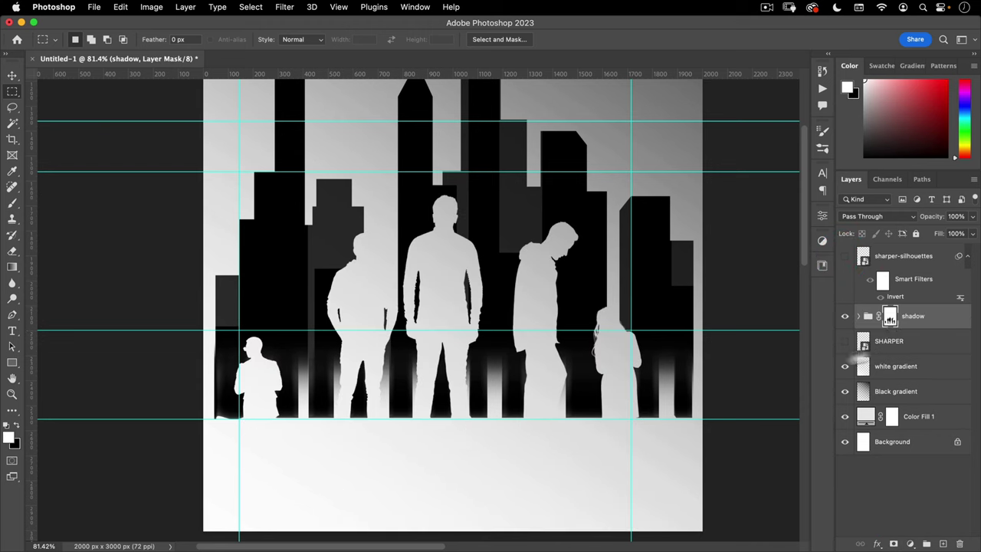
Convert the masked shadow group into a smart object.
key(space)
mouse_move(546, 371)
mouse_down()
mouse_move(518, 387)
mouse_move(532, 383)
mouse_up()
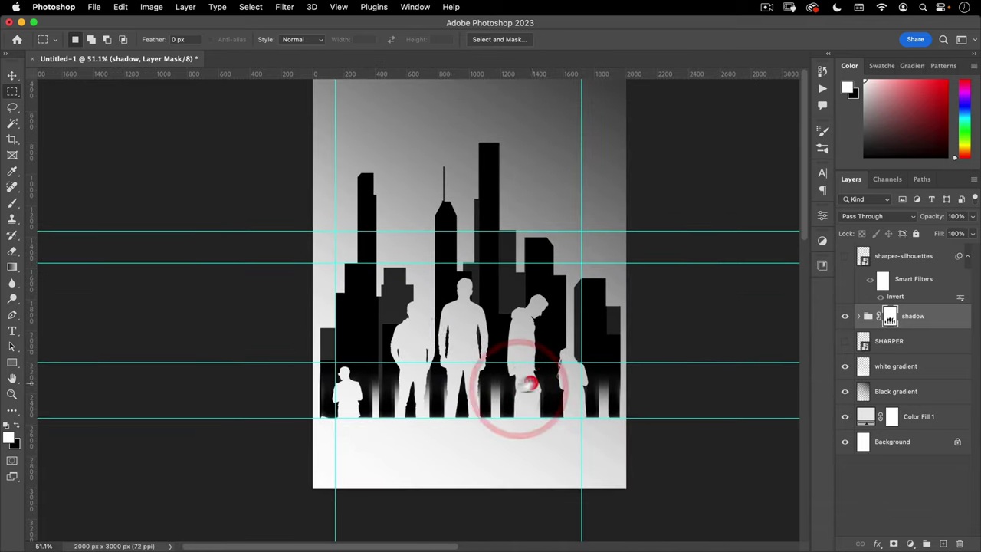
key(v)
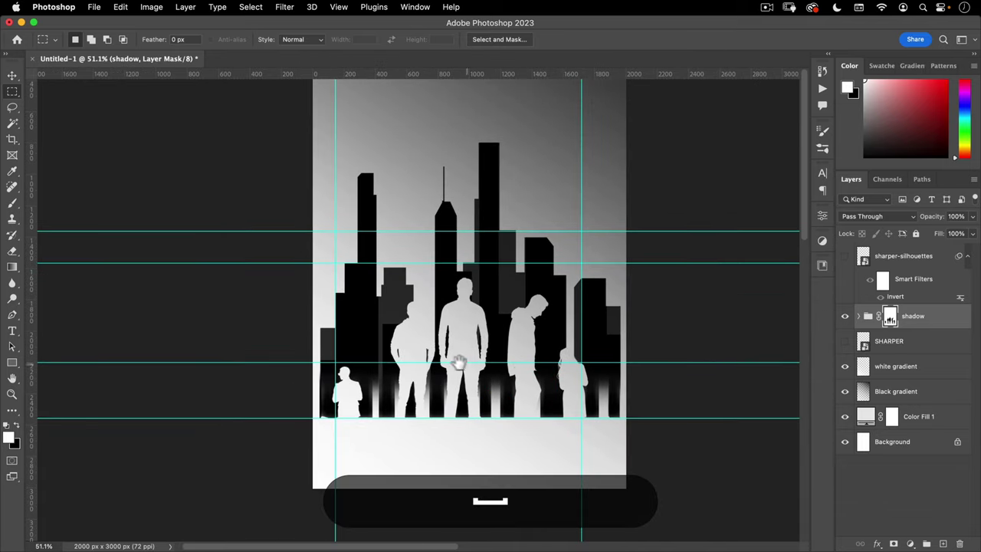
right_click(936, 318)
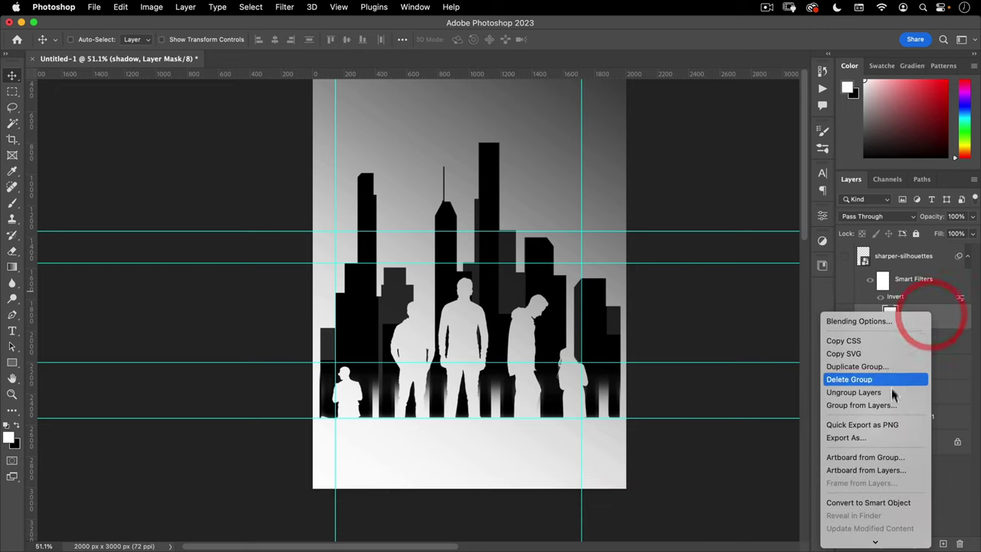
click(869, 503)
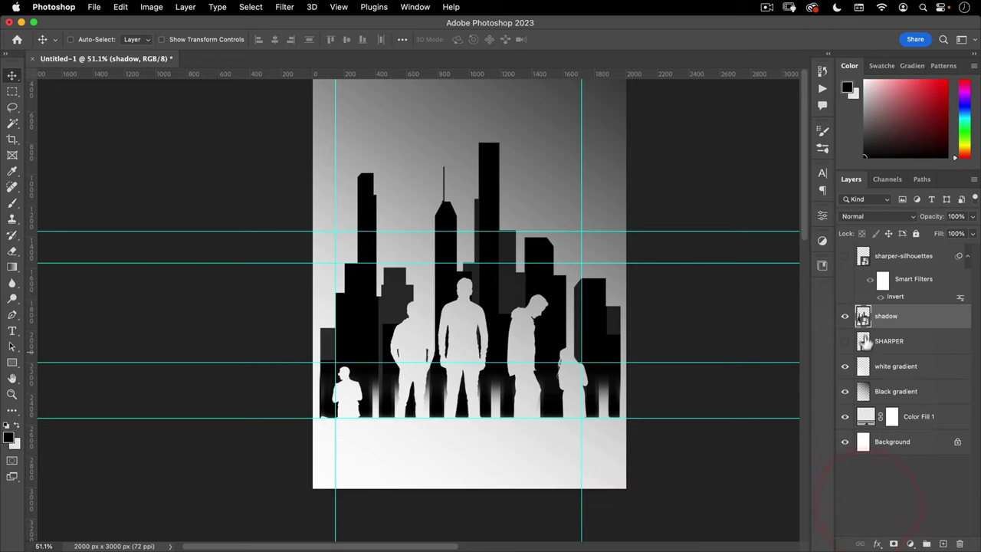
Place the SHARPER layer above the shadow layer and make it visible.
super+click(489, 380)
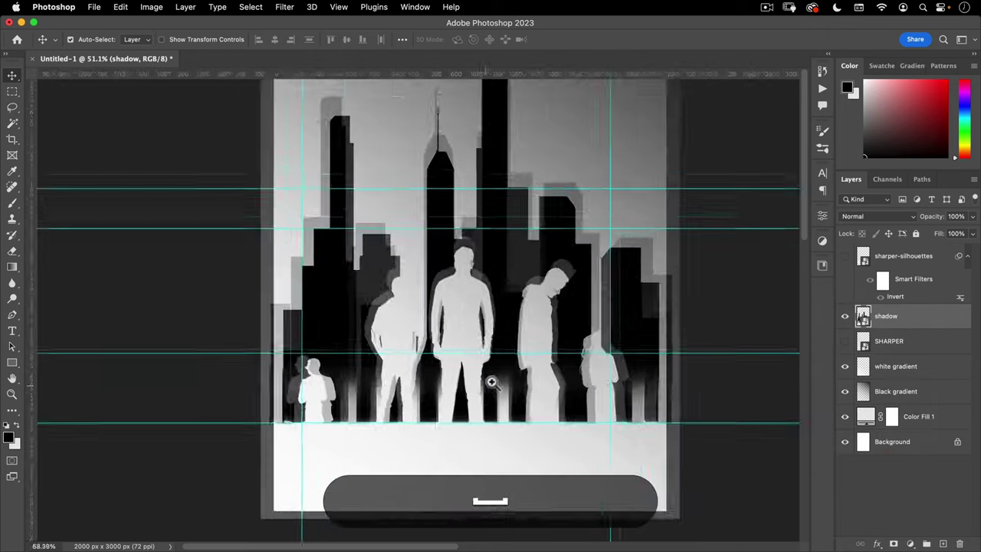
click(843, 318)
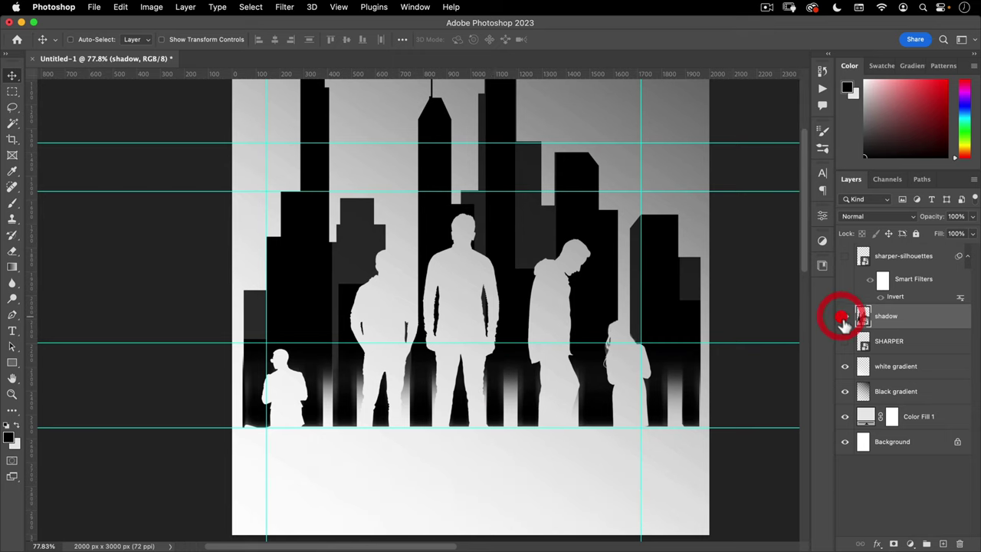
drag(891, 337, 886, 316)
click(845, 316)
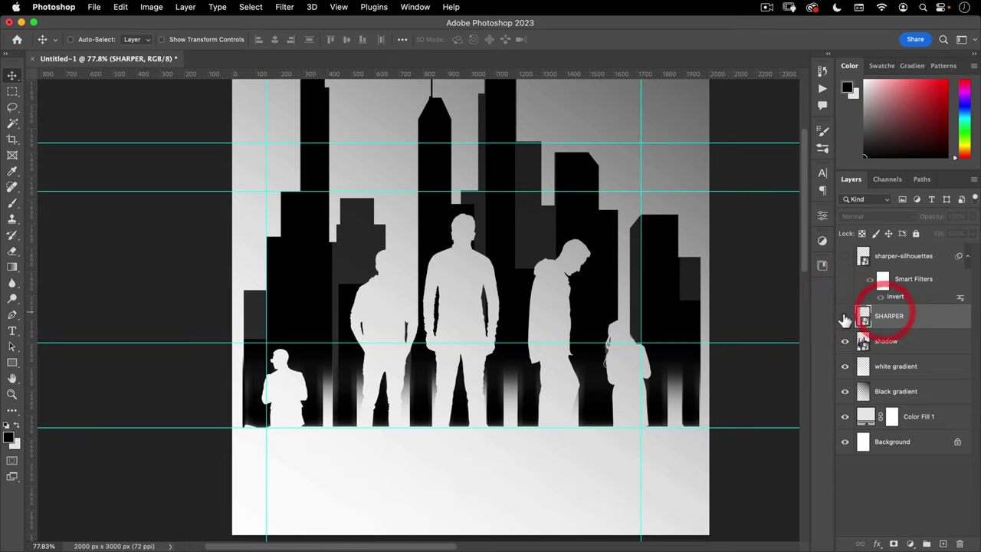
Hide the shadow layer and scale the SHARPER title down proportionally to 81.94% so it spans the two vertical guides.
key(super+space)
drag(510, 335, 428, 351)
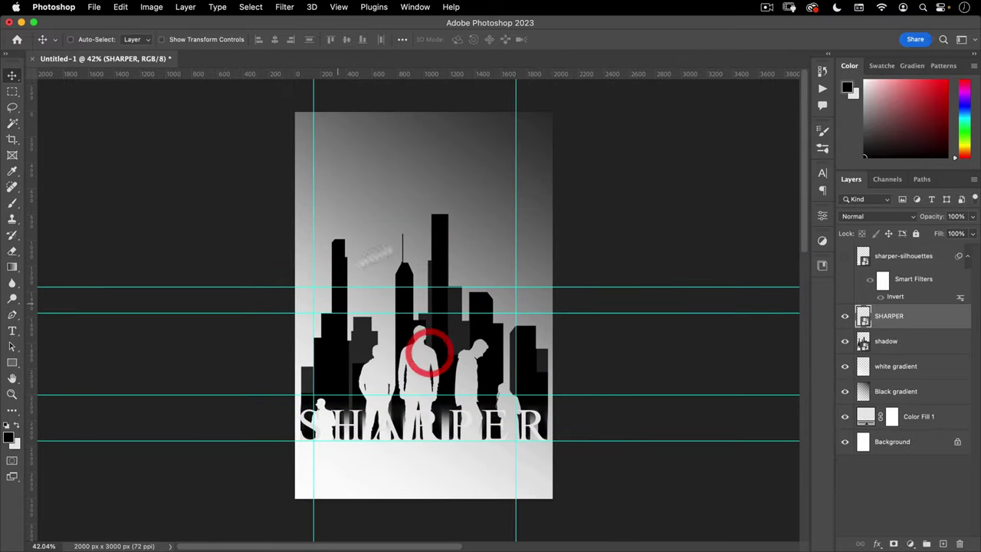
key(super+space)
drag(429, 414, 464, 420)
mouse_move(452, 357)
mouse_down()
mouse_move(480, 296)
mouse_move(494, 299)
mouse_move(466, 346)
mouse_up()
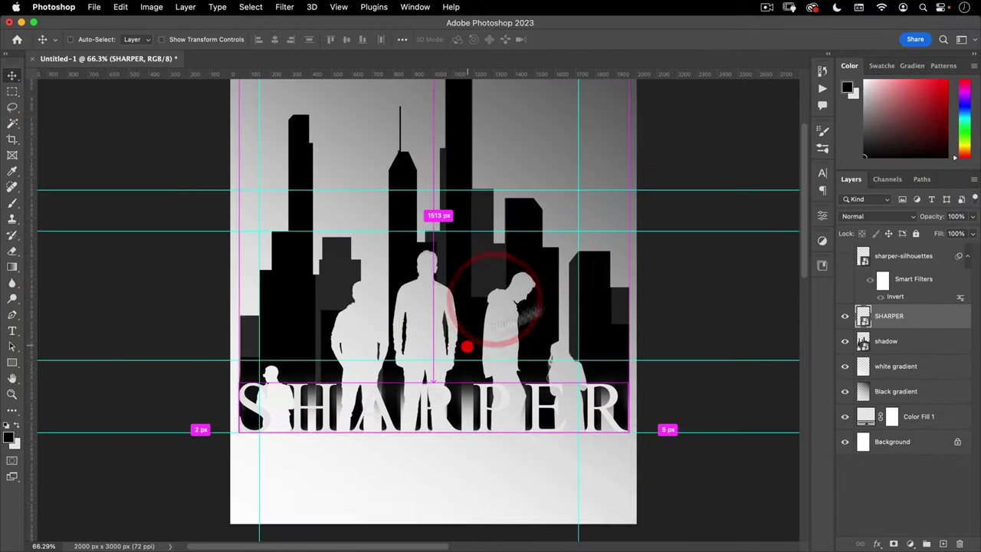
click(846, 342)
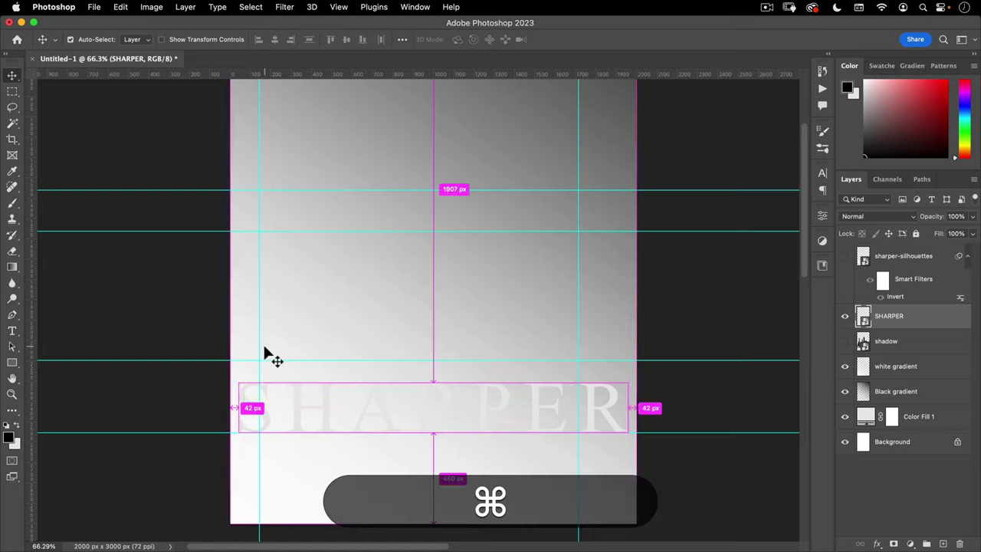
key(super+t)
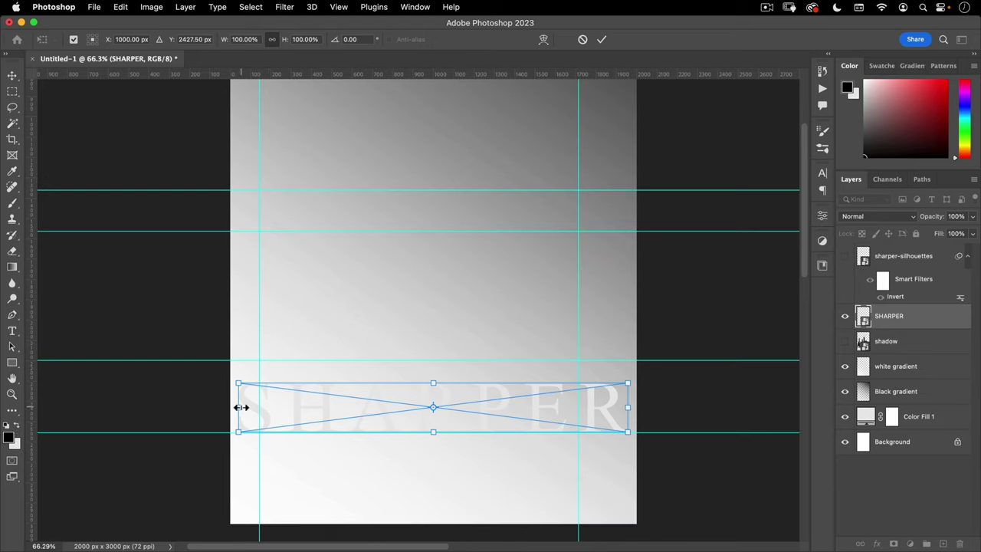
drag(244, 408, 259, 414)
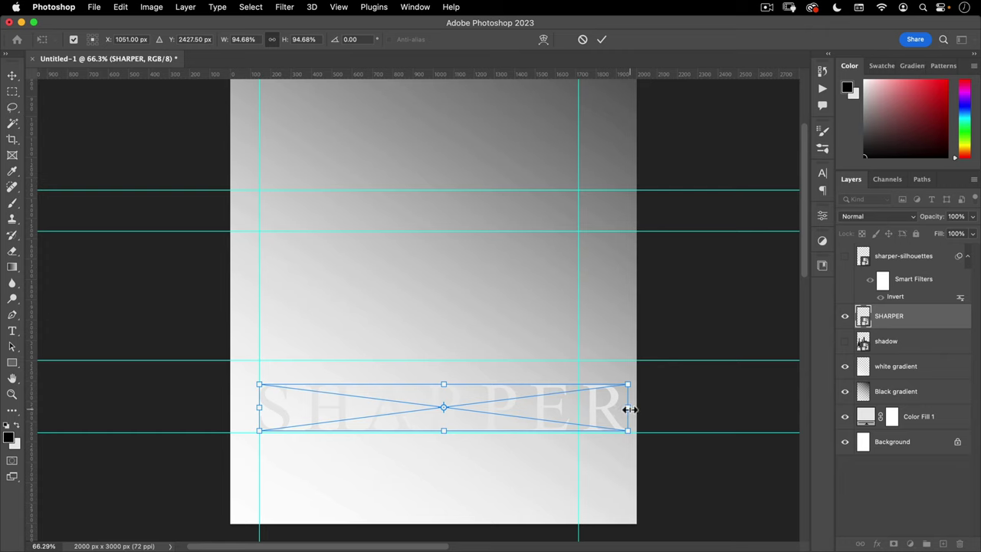
mouse_move(628, 409)
mouse_down()
mouse_move(578, 416)
mouse_move(591, 383)
mouse_move(636, 404)
mouse_move(617, 411)
mouse_up()
key(super+space)
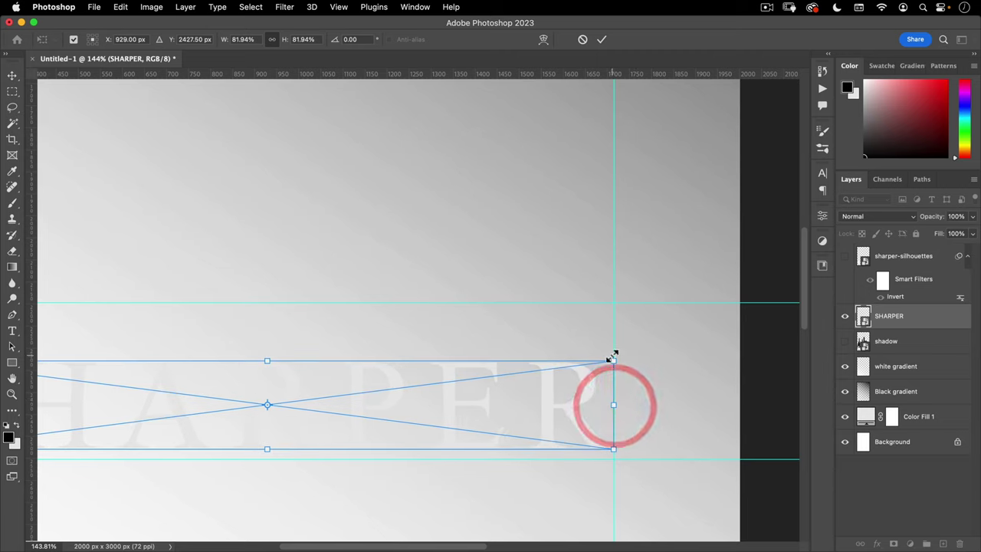
Distort the title's right end vertically so its upper and lower corners meet the lower pair of horizontal guides.
key(super)
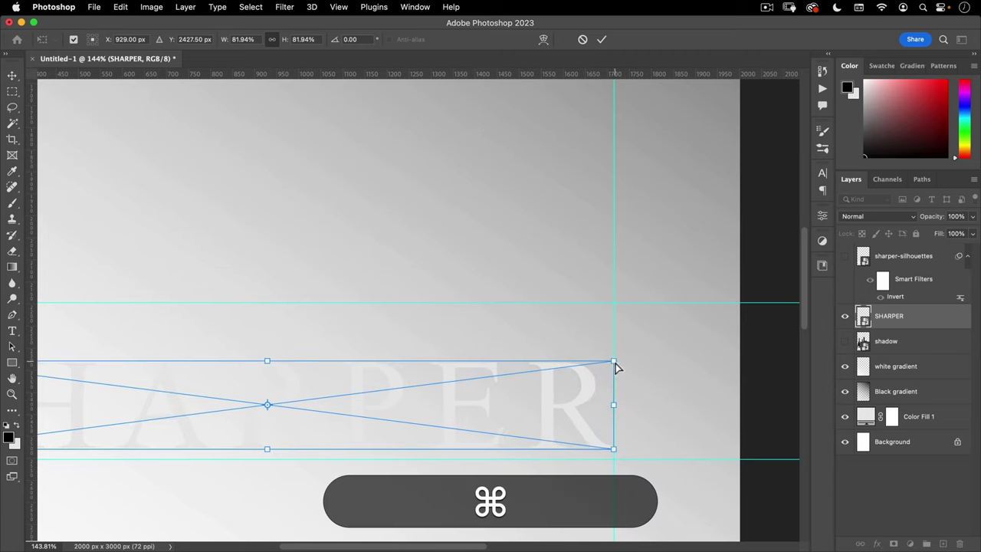
drag(616, 364, 623, 308)
key(shift)
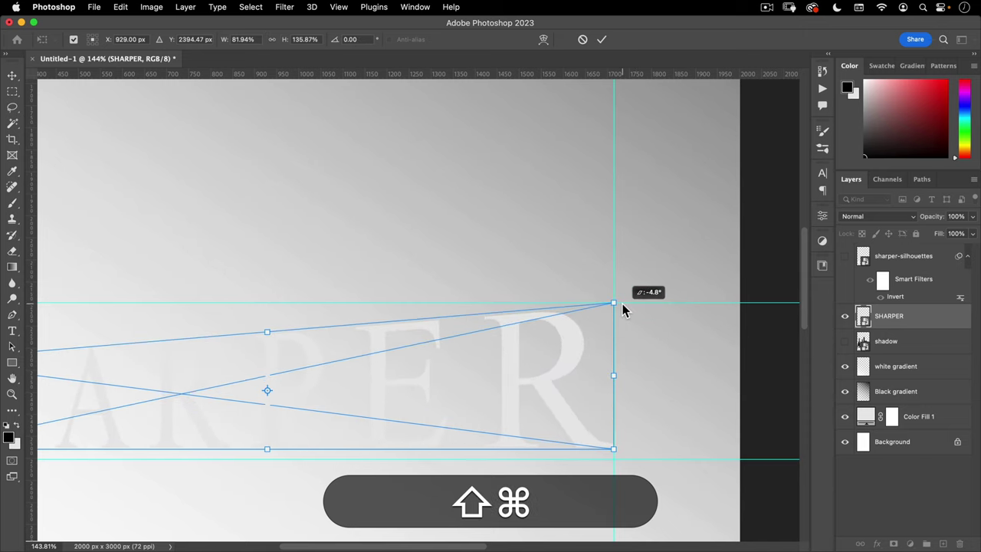
key(space)
drag(631, 401, 613, 222)
drag(595, 274, 595, 281)
Raise the title's left corners to the upper pair of horizontal guides and apply the perspective distortion.
key(space)
drag(254, 210, 698, 263)
key(super+space)
drag(574, 233, 508, 260)
key(space)
drag(512, 215, 557, 173)
key(super+space)
drag(439, 277, 440, 151)
drag(439, 400, 447, 278)
key(super+space)
drag(552, 276, 486, 335)
key(space)
drag(546, 318, 380, 301)
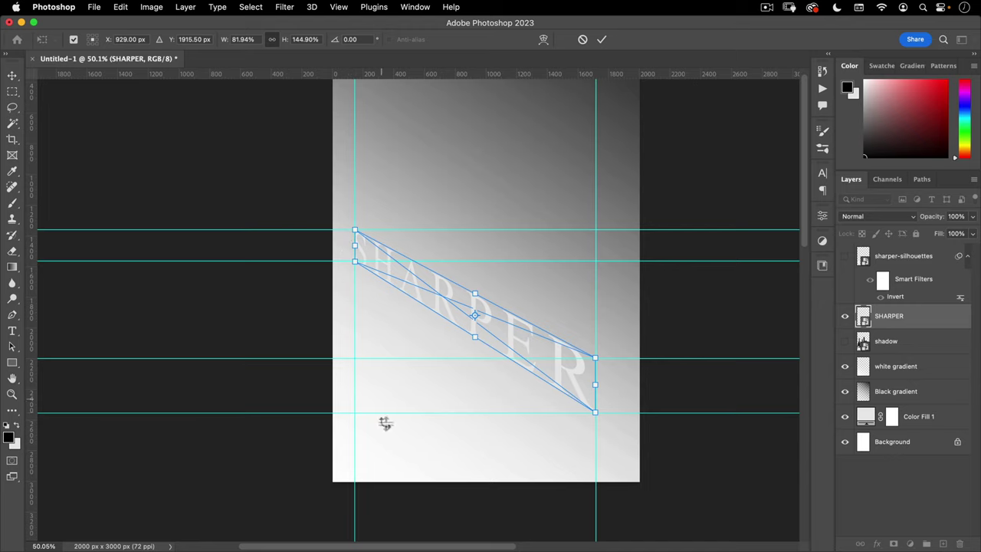
click(603, 42)
key(space)
drag(427, 270, 416, 311)
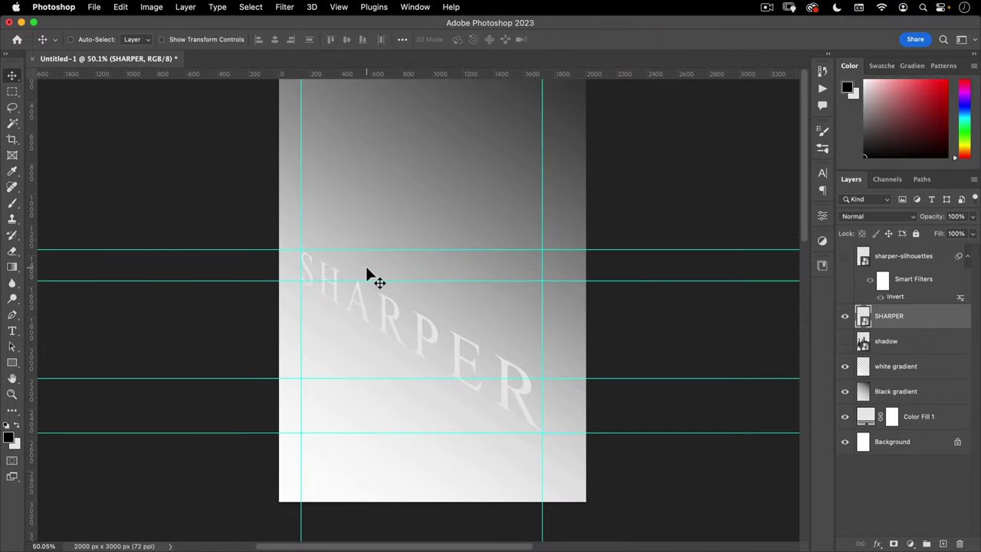
Show the shadow layer, open its smart object, disable the group mask, hide the skyline layer, and save and close it.
click(845, 342)
click(891, 341)
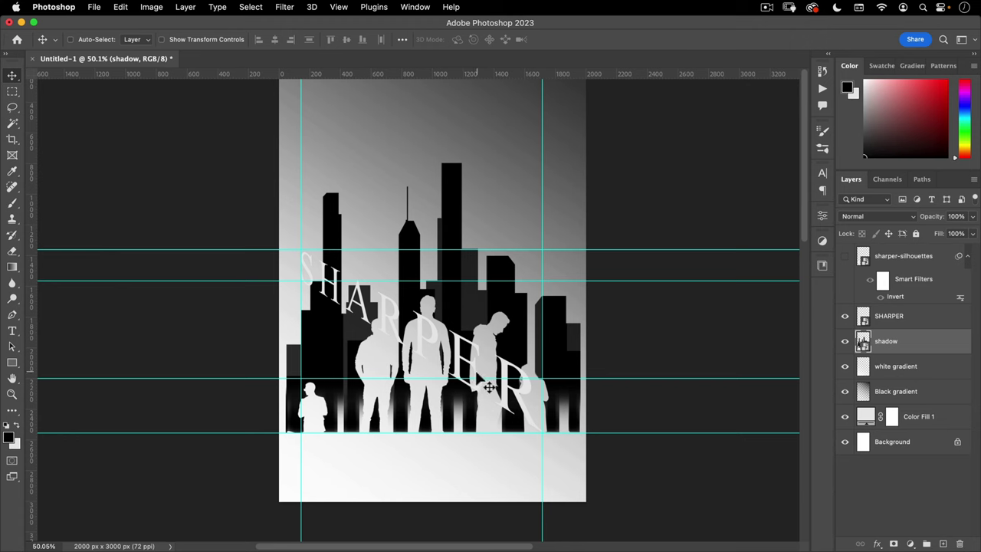
double_click(864, 344)
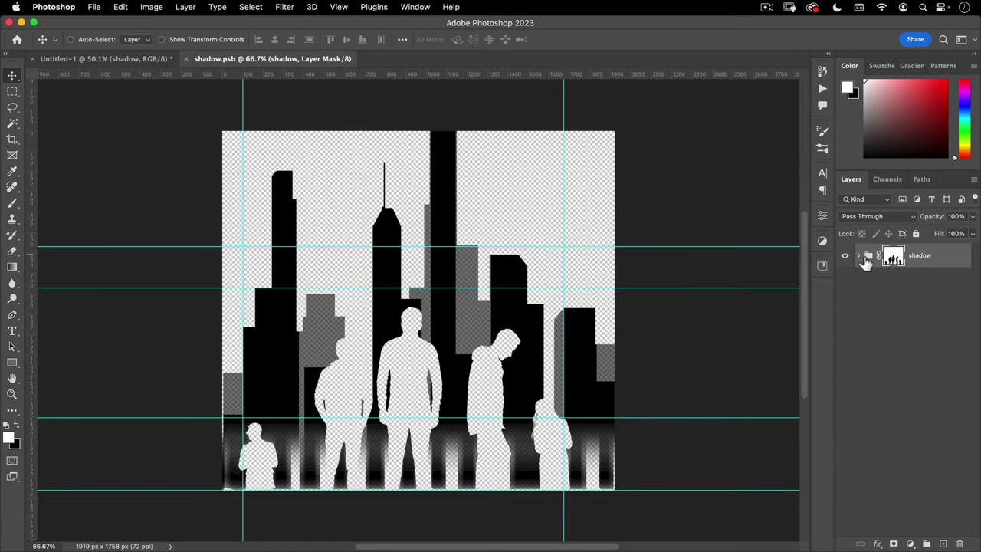
shift+click(892, 258)
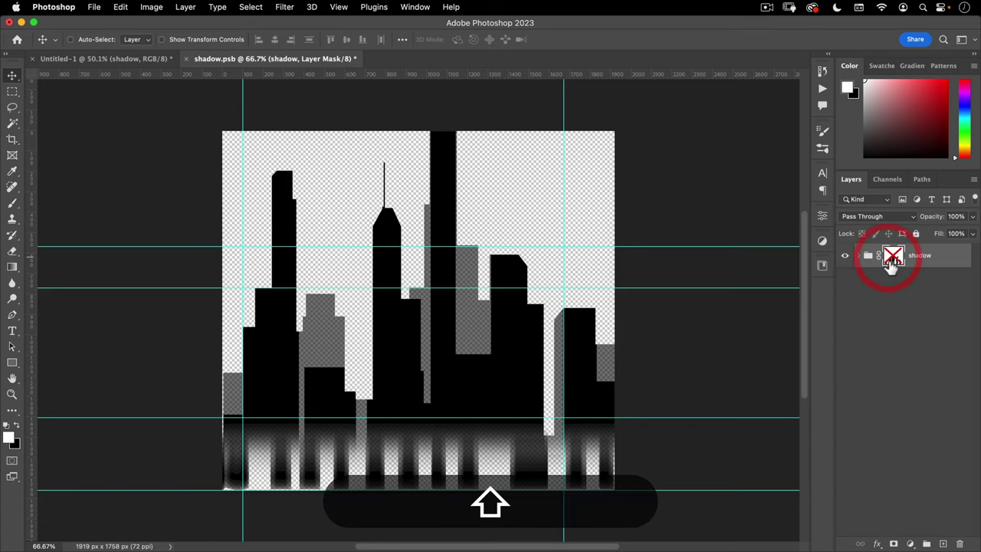
click(859, 257)
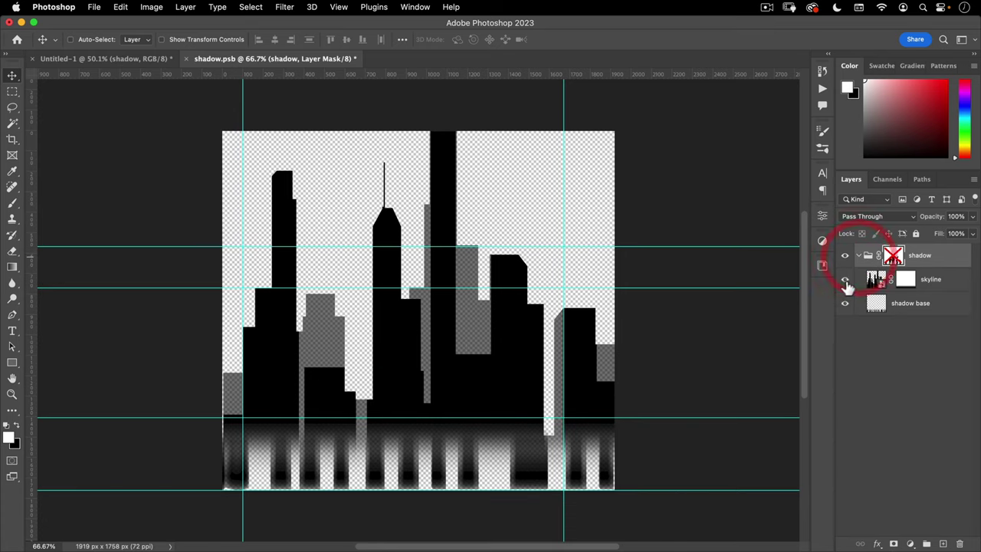
click(846, 281)
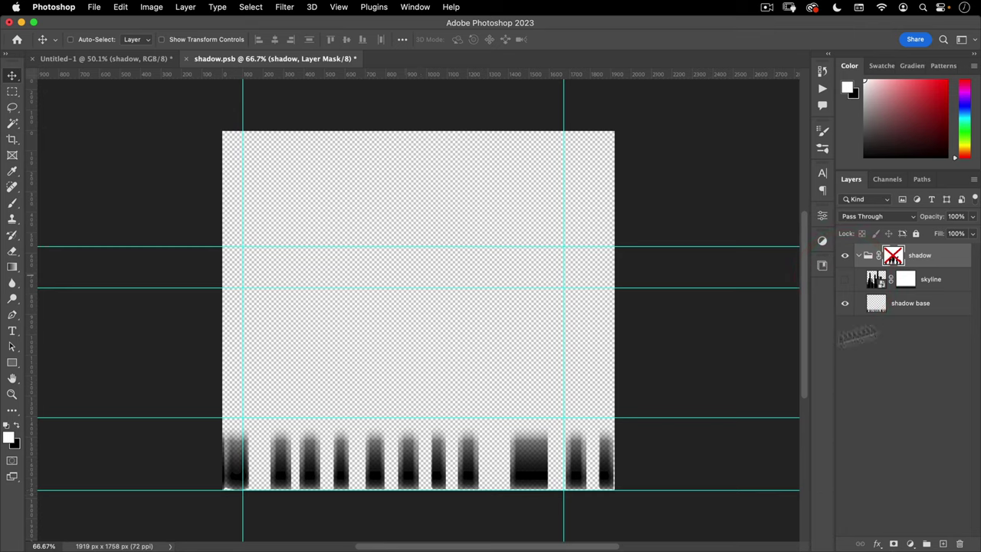
click(187, 59)
click(496, 215)
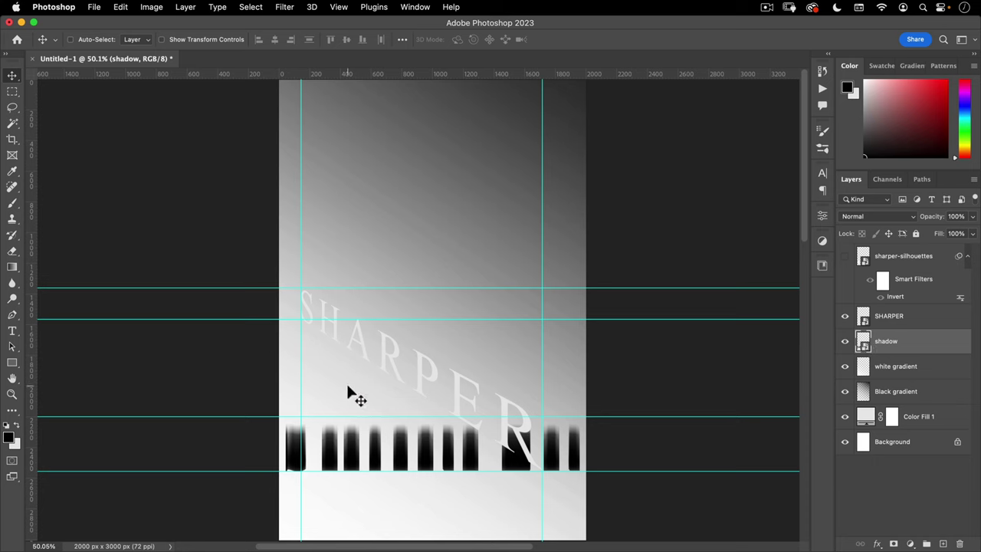
Transform the shadow layer: skew it to the title's slanted baseline and narrow it to about 81.6% between the vertical guides.
key(super+t)
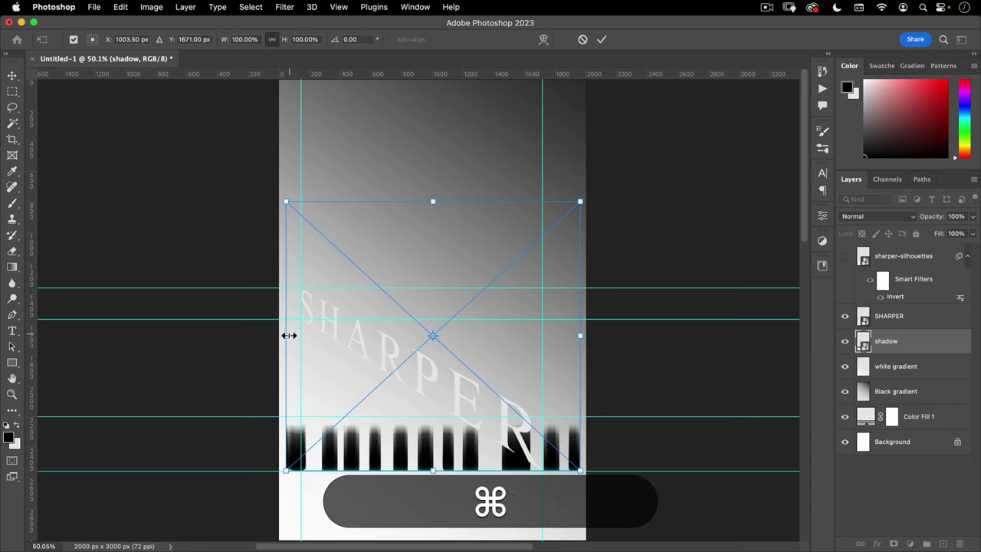
drag(286, 338, 301, 187)
drag(580, 338, 543, 338)
drag(570, 477, 635, 358)
drag(403, 396, 496, 292)
super+click(496, 293)
super+click(590, 294)
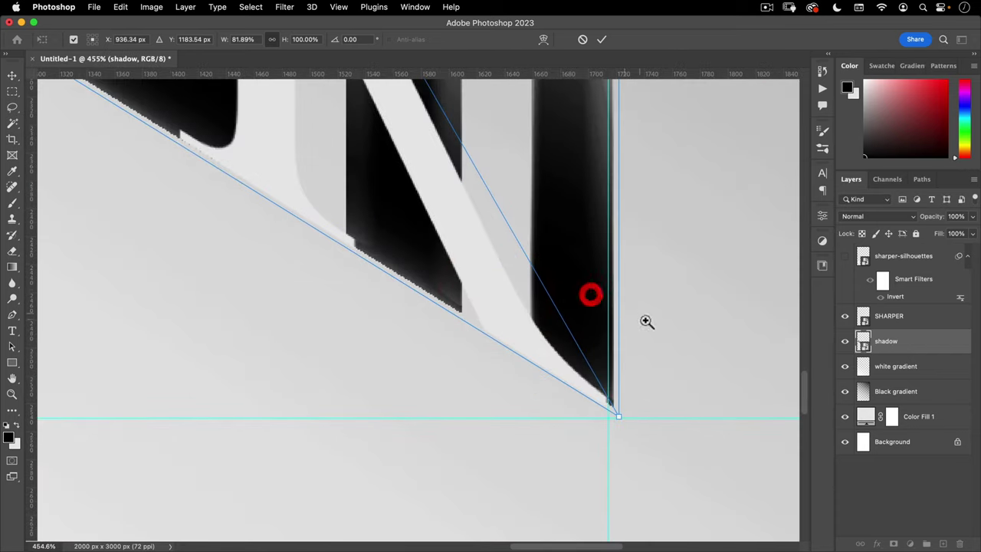
drag(622, 294, 613, 294)
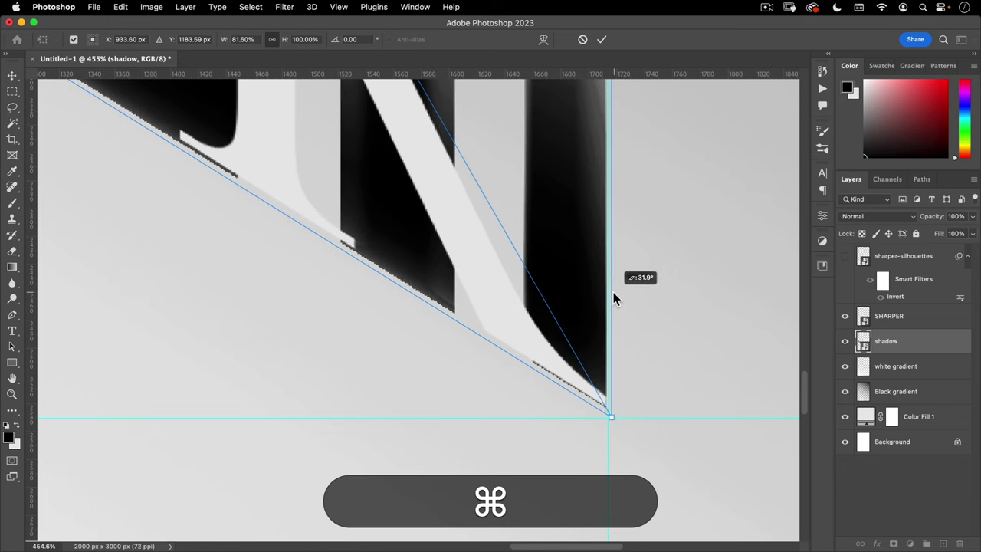
Align the shadow's lower-left corner with the guide intersection at the foot of the letter S.
drag(568, 388, 504, 397)
drag(477, 265, 633, 352)
drag(472, 286, 463, 311)
mouse_move(329, 188)
mouse_down()
mouse_move(320, 232)
mouse_move(344, 195)
mouse_up()
drag(266, 230, 264, 222)
drag(379, 194, 331, 238)
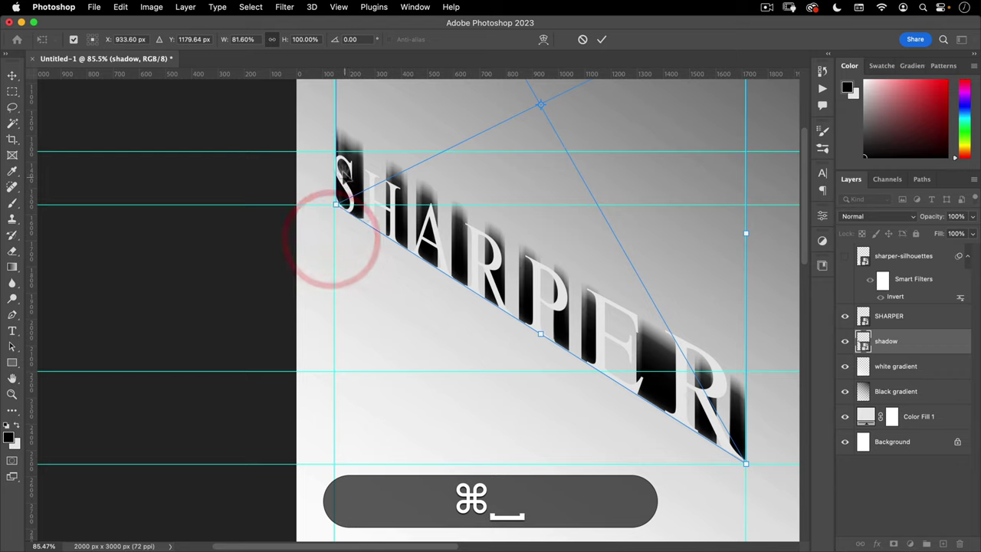
drag(337, 175, 385, 146)
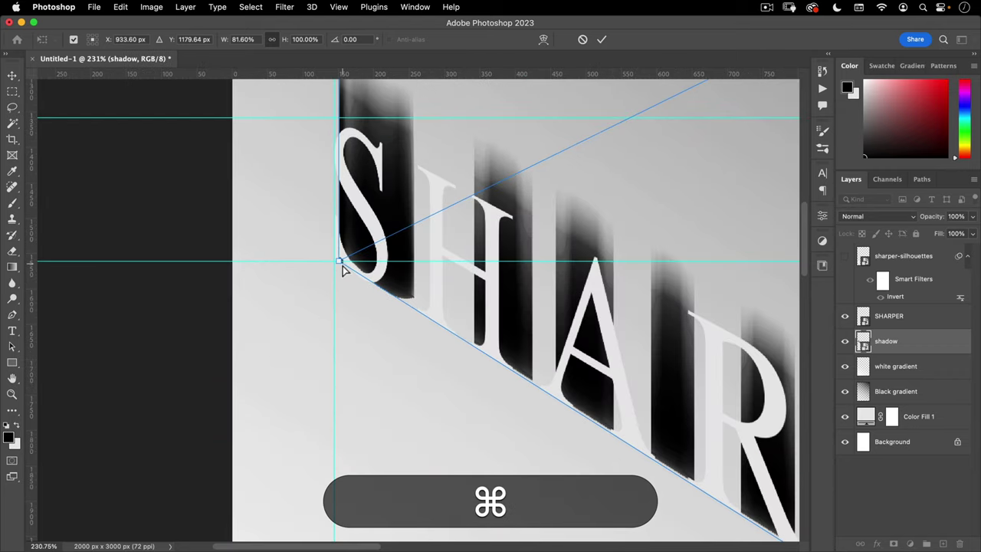
drag(343, 270, 338, 264)
drag(467, 268, 401, 315)
drag(489, 256, 346, 312)
drag(412, 233, 383, 278)
Skew the shadow's upper edge to the right, pull its upper-left corner inward and raise its upper-right corner.
key(super+space)
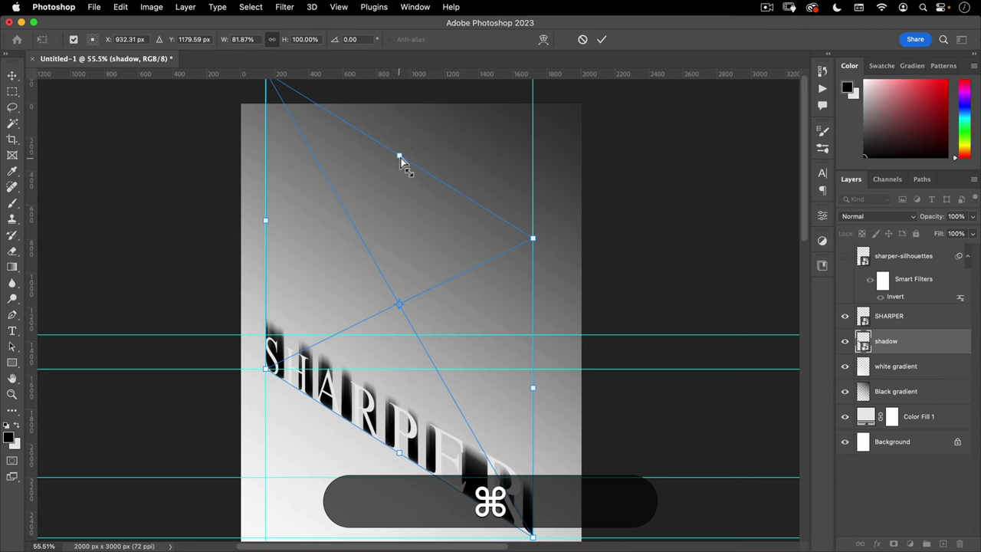
drag(399, 161, 602, 199)
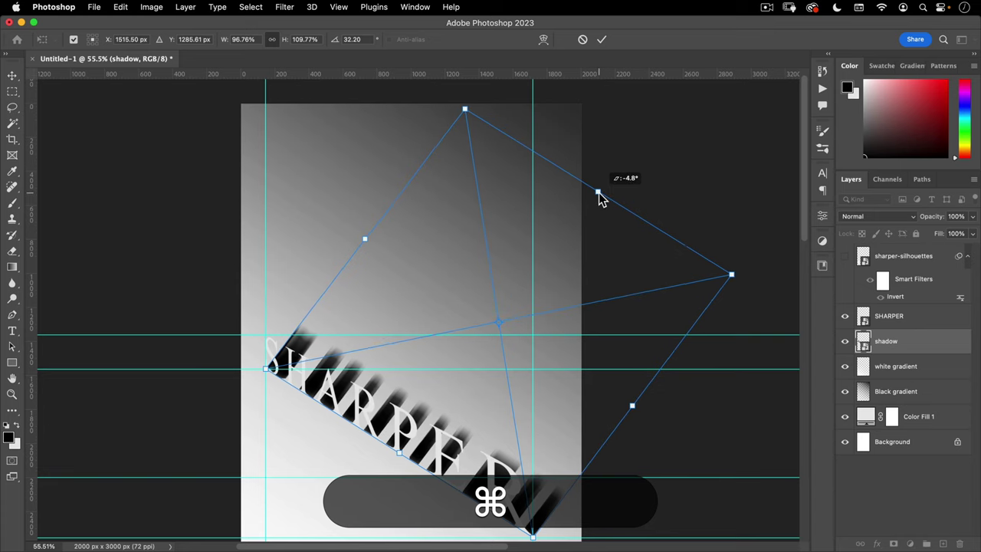
drag(468, 113, 450, 162)
drag(731, 274, 697, 229)
Fine-tune the shadow's upper-left corner so the slanted shadows shorten and fan out behind the letters.
drag(535, 355, 507, 190)
drag(503, 314, 517, 298)
drag(536, 236, 524, 371)
drag(507, 321, 498, 341)
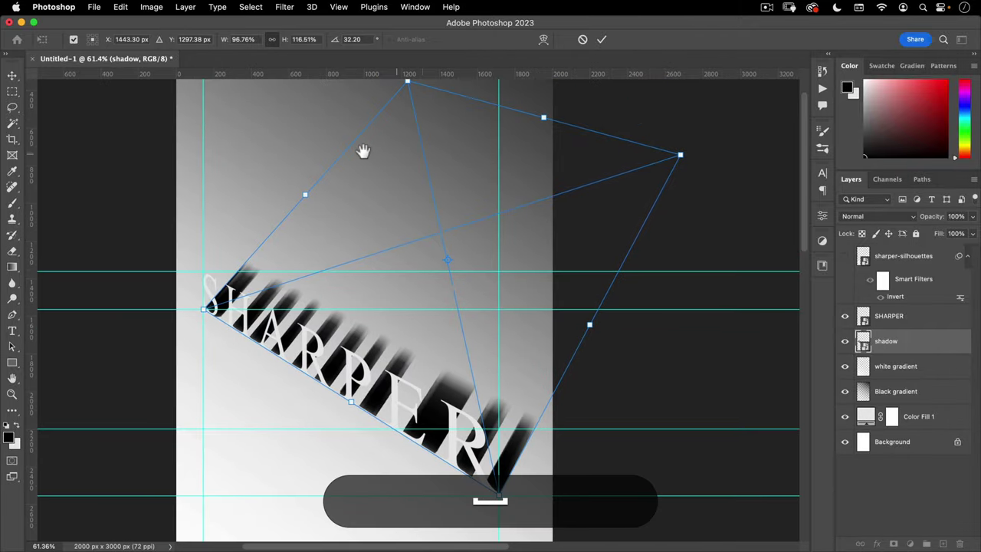
mouse_move(417, 137)
mouse_down()
mouse_move(434, 153)
mouse_move(430, 123)
mouse_move(410, 162)
mouse_move(416, 154)
mouse_up()
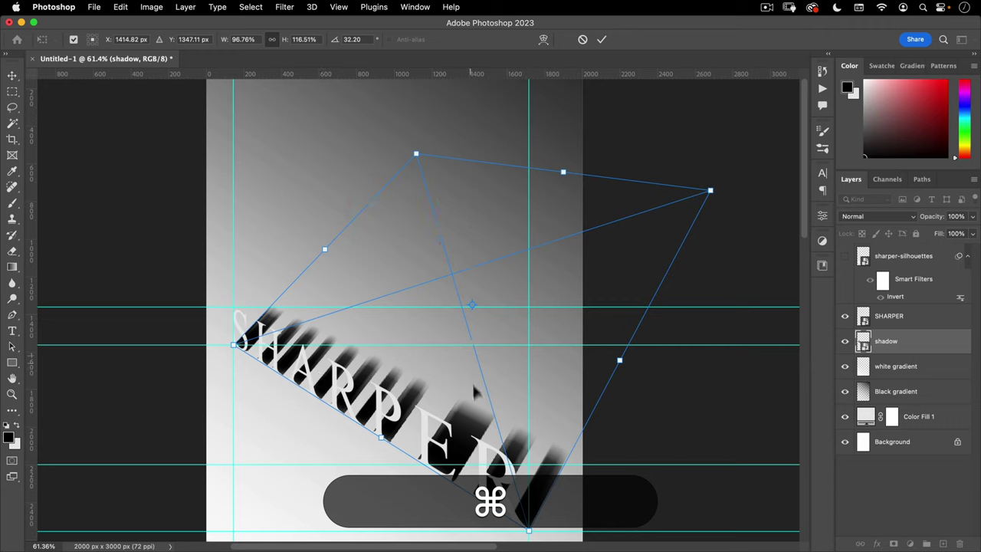
drag(461, 327, 435, 238)
key(super+z)
drag(482, 503, 422, 376)
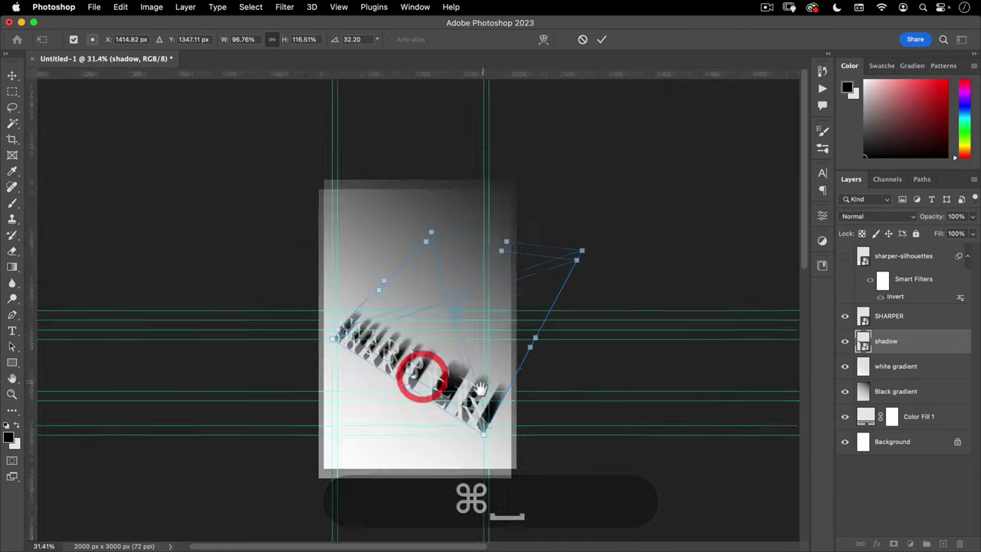
drag(480, 390, 492, 354)
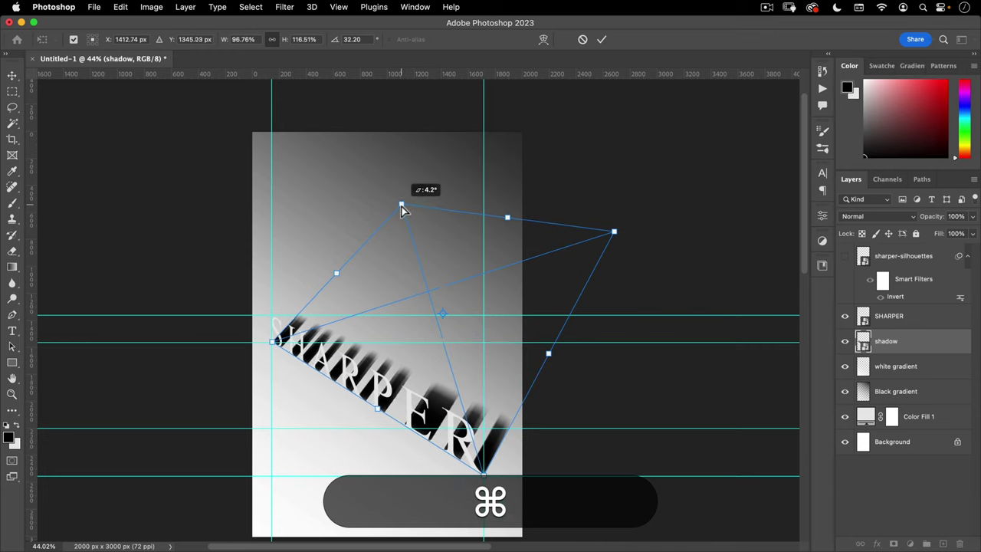
drag(404, 211, 401, 206)
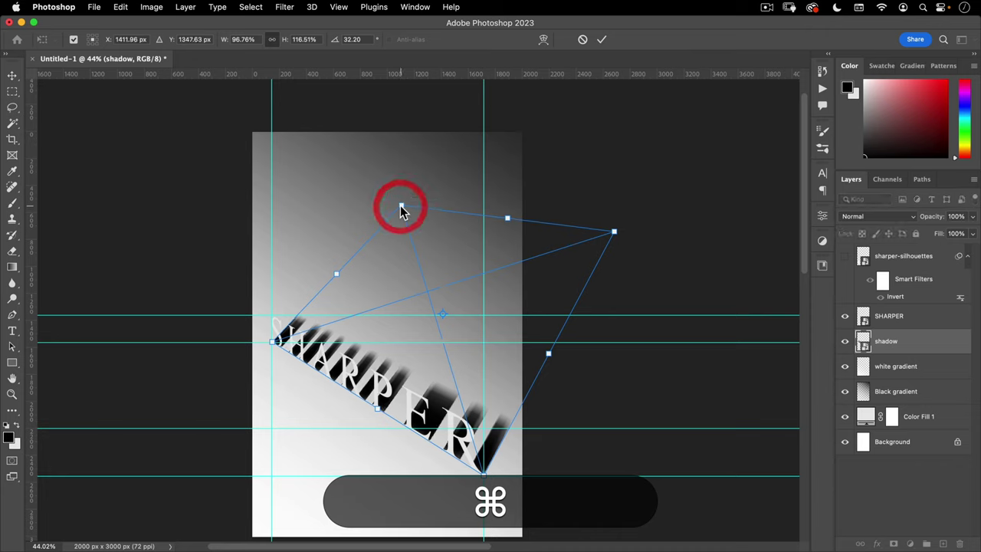
Try shifting the upper edge of the shadow's transform box, undo that shift, and apply the transform.
drag(505, 219, 537, 217)
key(cmd+z)
double_click(488, 235)
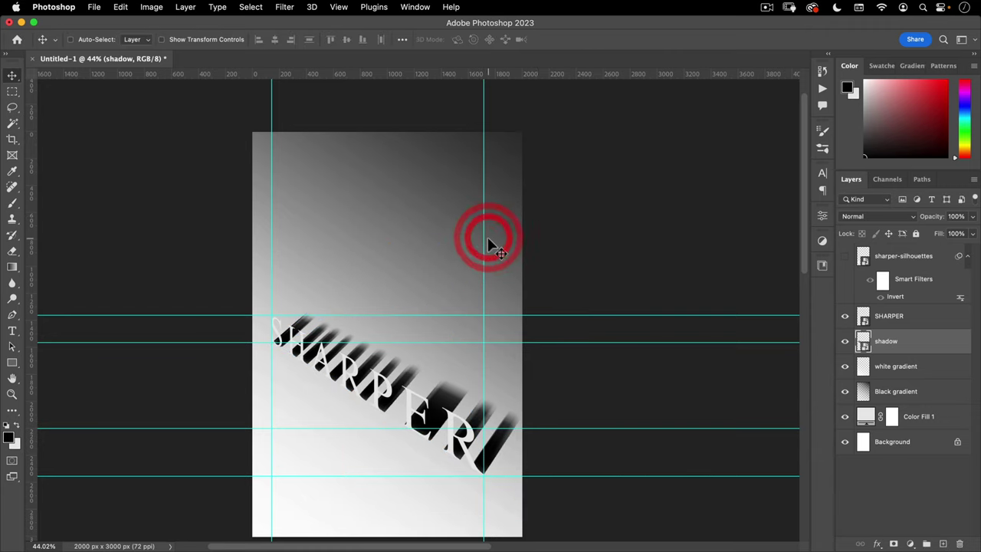
Inside the shadow smart object, show the skyline layer and re-enable the shadow group's mask, saving and closing the contents.
double_click(863, 345)
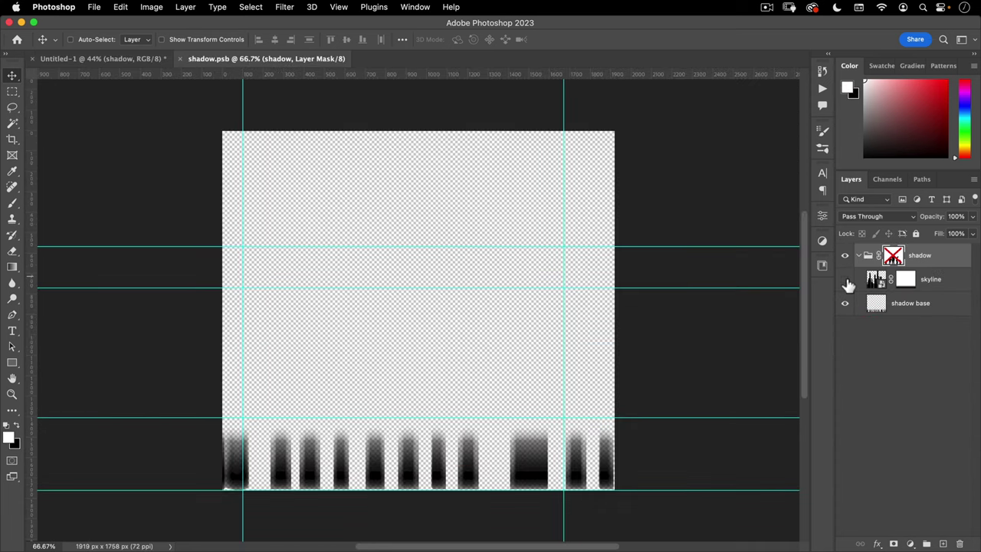
click(845, 278)
shift+click(893, 255)
key(shift+super+w)
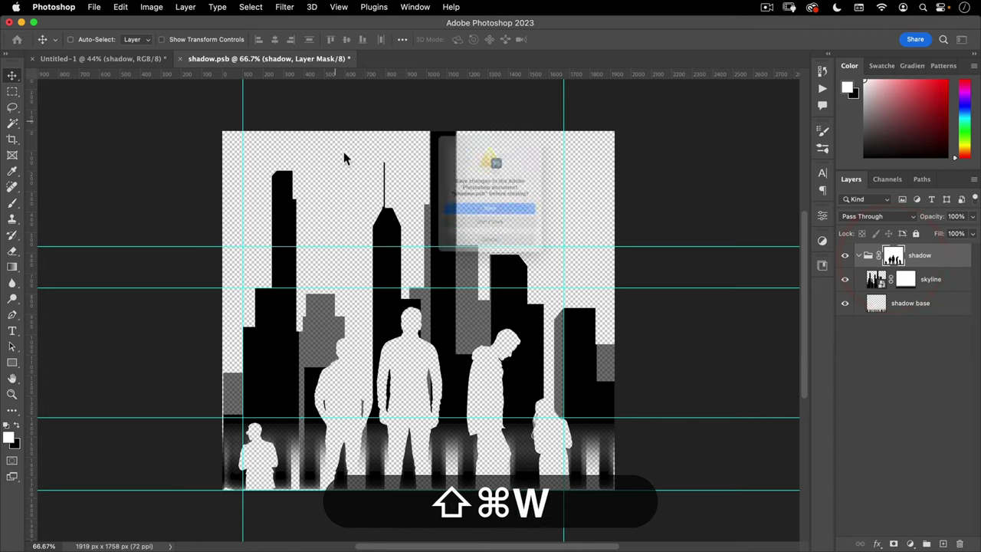
click(473, 217)
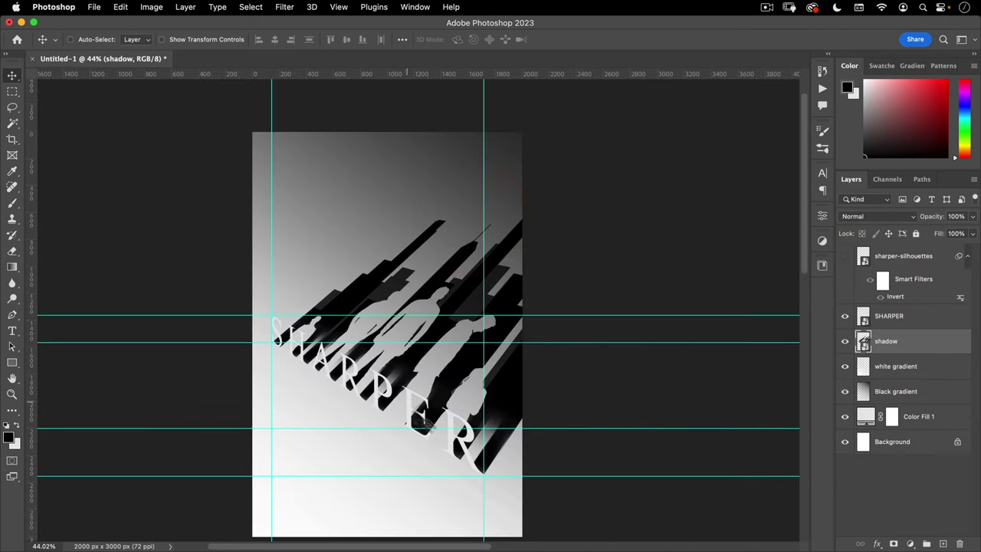
Examine how the shadow's base lines up with the bottoms of the slanted SHARPER letters.
drag(431, 436, 465, 410)
drag(503, 365, 466, 381)
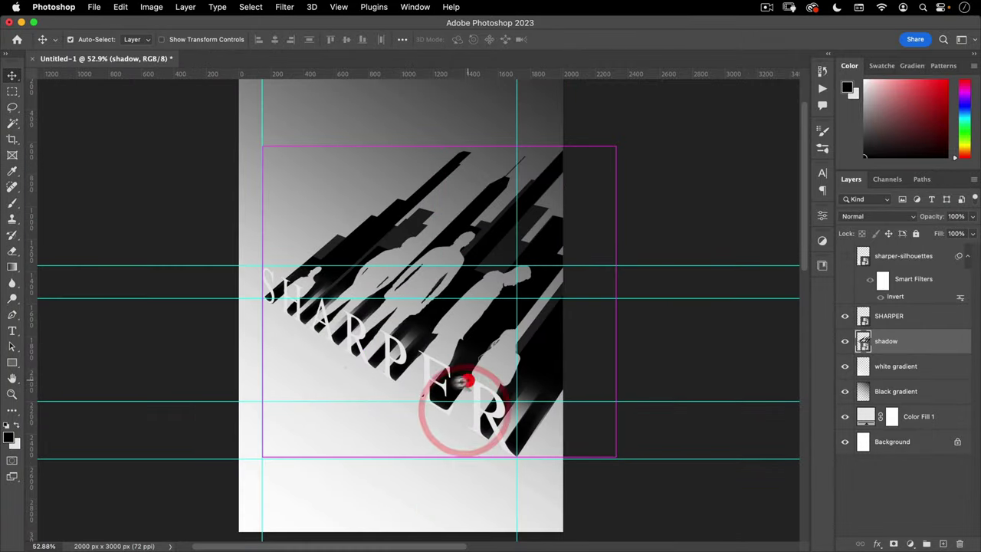
drag(341, 343, 368, 308)
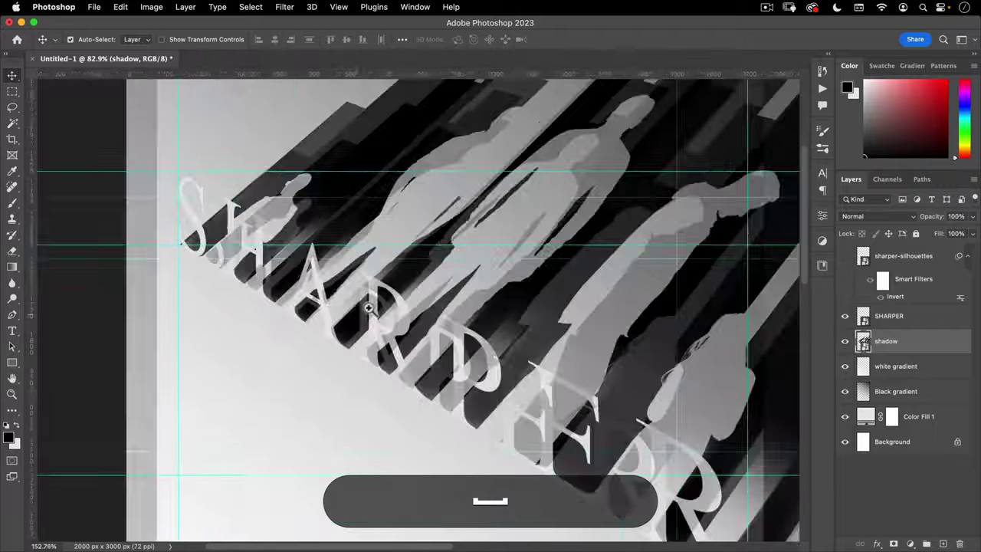
click(372, 302)
click(388, 342)
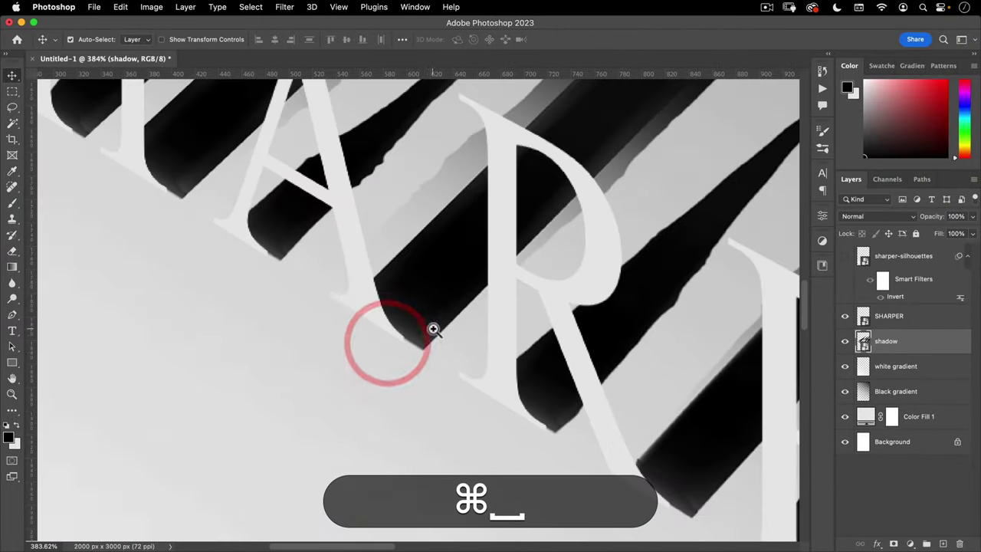
drag(433, 329, 414, 366)
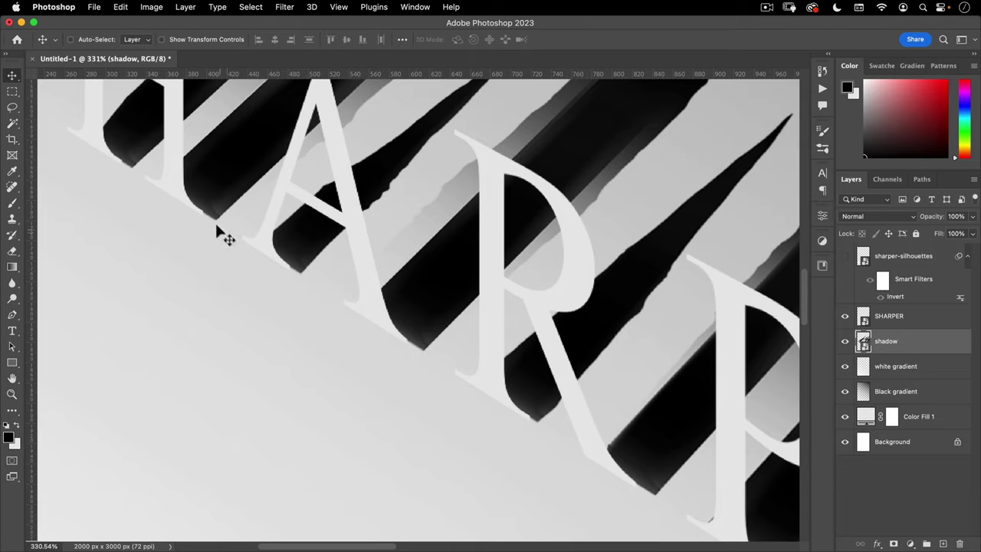
drag(178, 196, 535, 417)
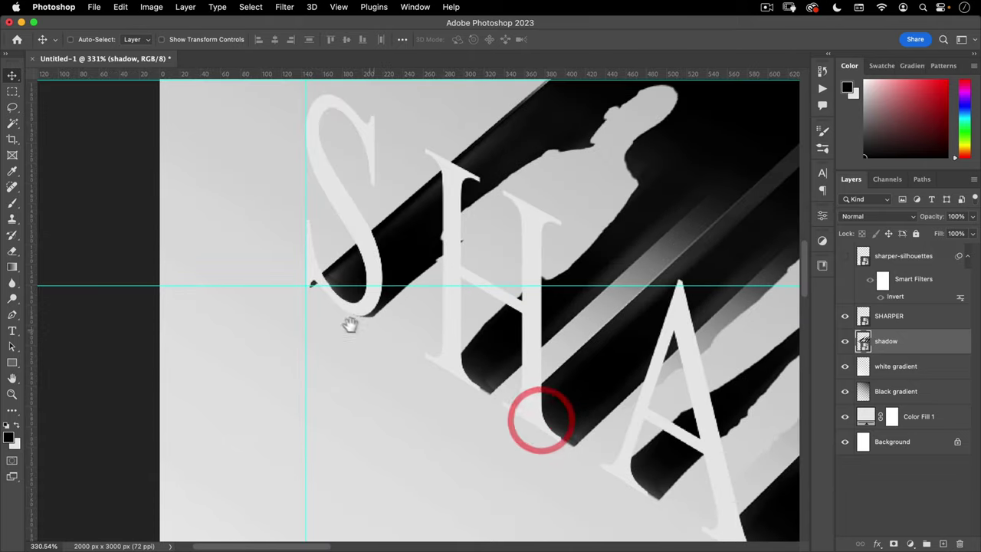
drag(410, 345, 359, 379)
drag(558, 375, 360, 312)
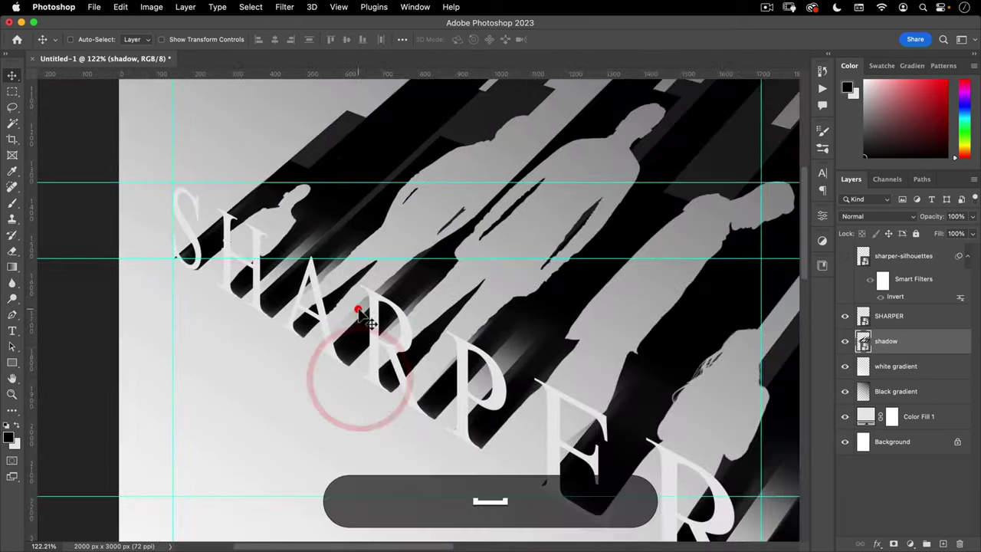
Free-transform the shadow layer, distorting its lower-left corner onto the guide intersection at the base of the S.
key(super+t)
key(cmd+space)
drag(154, 256, 193, 262)
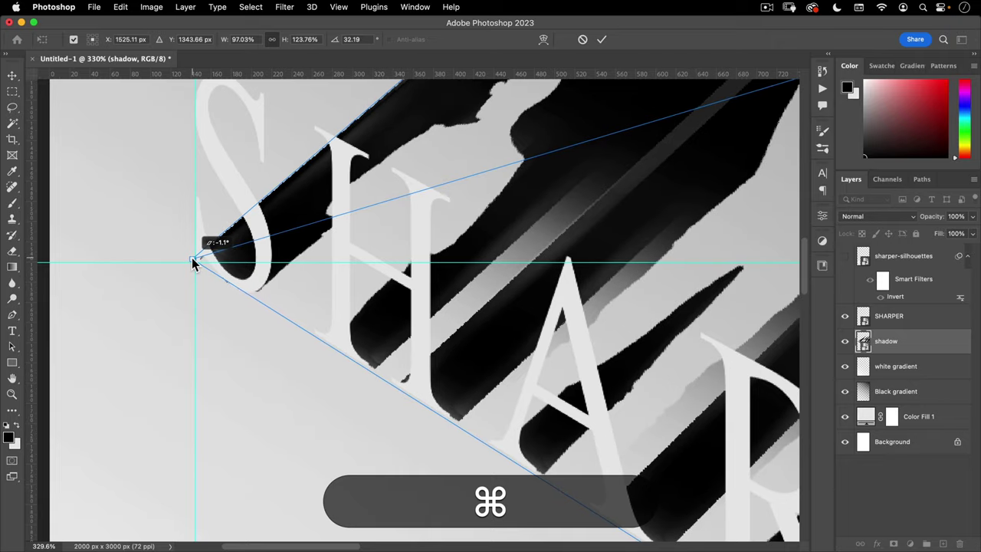
key(super+space)
drag(413, 252, 193, 260)
Distort the shadow's upper-left corner slightly down and to the right.
drag(570, 245, 423, 320)
drag(530, 280, 389, 340)
drag(401, 318, 400, 315)
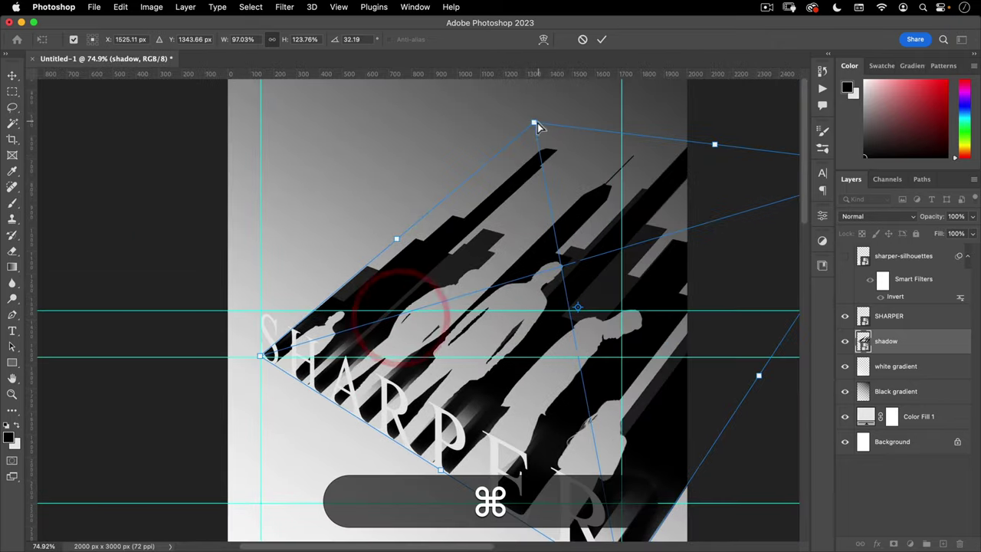
mouse_move(536, 122)
mouse_down()
mouse_move(559, 131)
mouse_move(539, 123)
mouse_move(544, 135)
mouse_move(541, 125)
mouse_up()
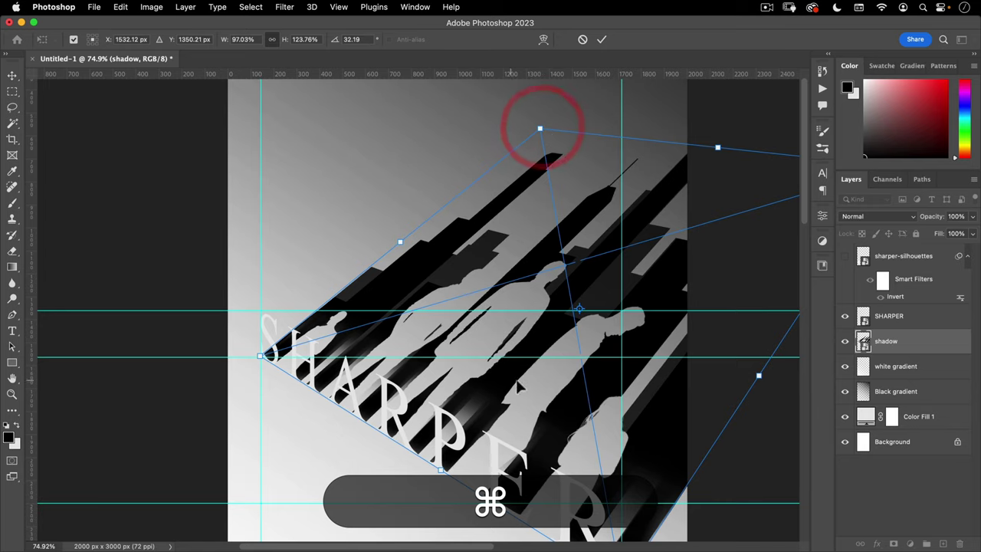
Distort the shadow's upper-right corner slightly outward and apply the transform.
key(space)
drag(511, 364, 454, 288)
drag(462, 367, 355, 390)
key(super+space)
drag(460, 315, 443, 322)
drag(482, 222, 483, 255)
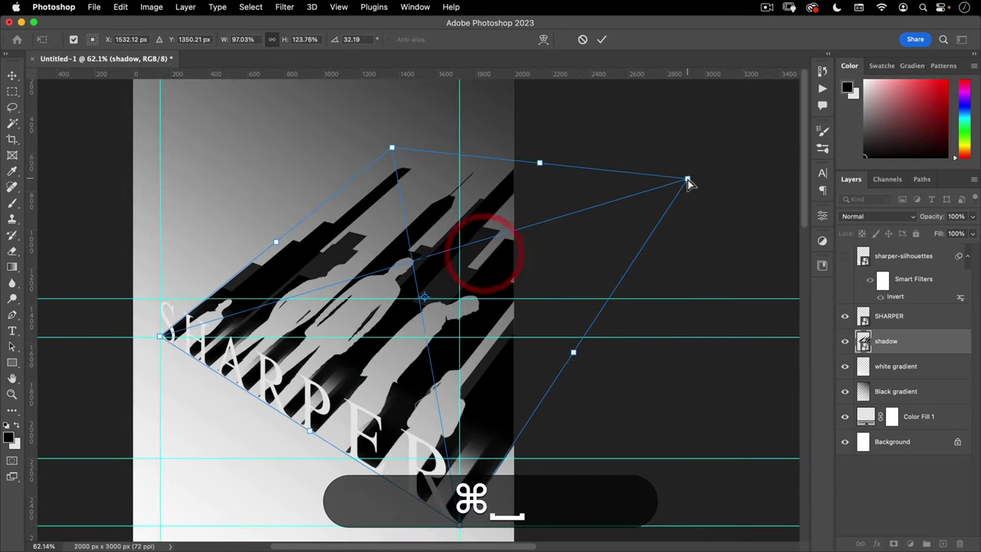
mouse_move(687, 182)
mouse_down()
mouse_move(673, 188)
mouse_move(700, 188)
mouse_move(692, 176)
mouse_up()
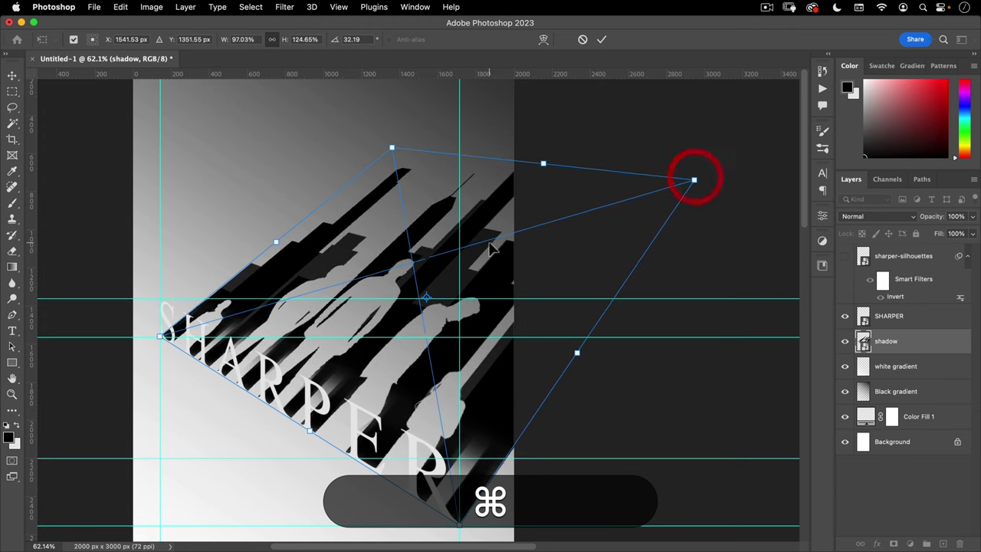
double_click(491, 245)
Start a Tilt-Shift blur from the Blur Gallery on the shadow layer.
drag(379, 235, 532, 234)
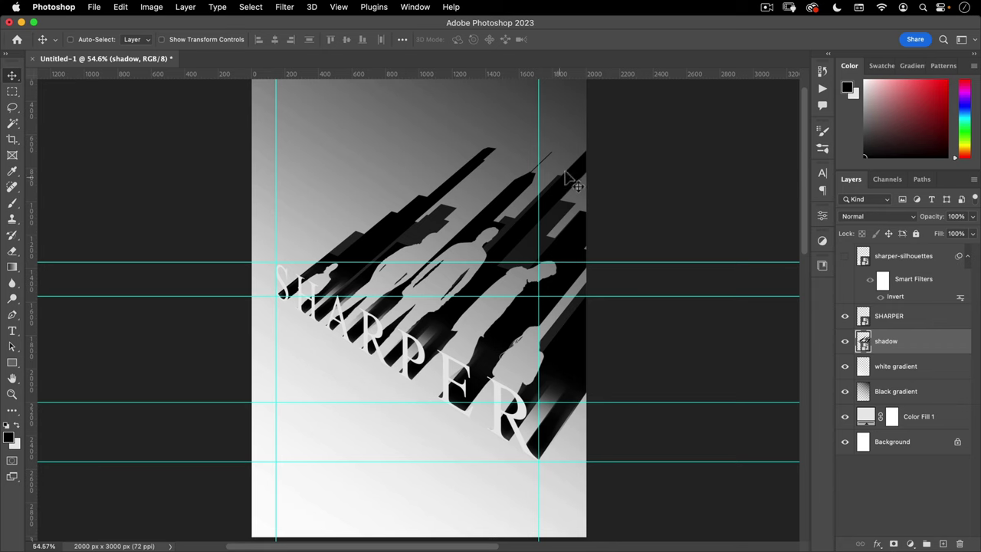
drag(587, 164, 528, 180)
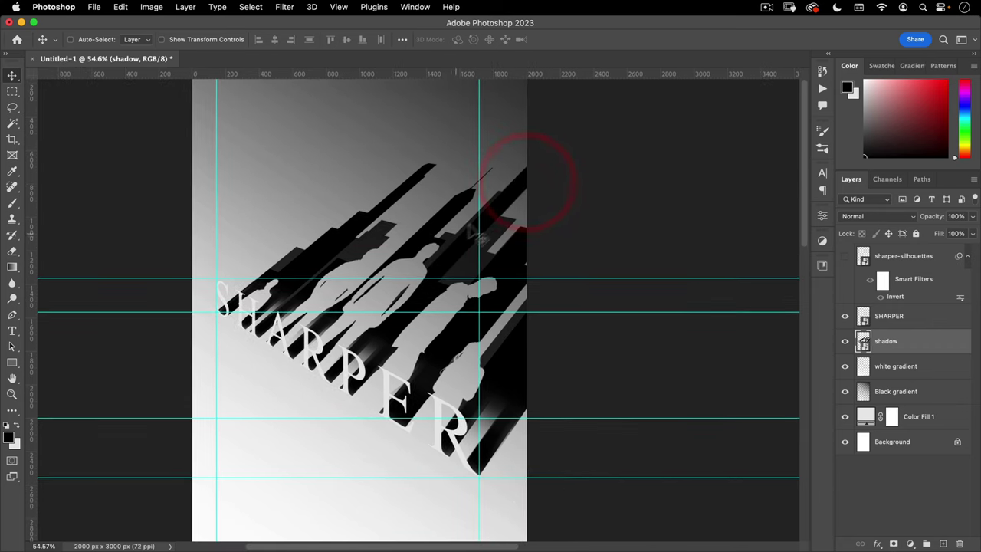
drag(539, 215, 522, 241)
drag(523, 241, 515, 241)
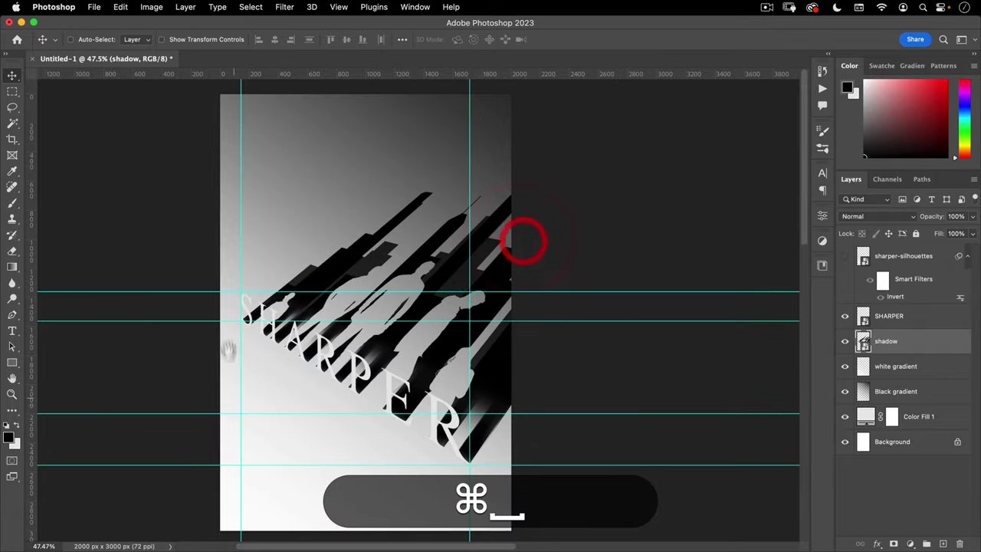
drag(376, 405, 398, 420)
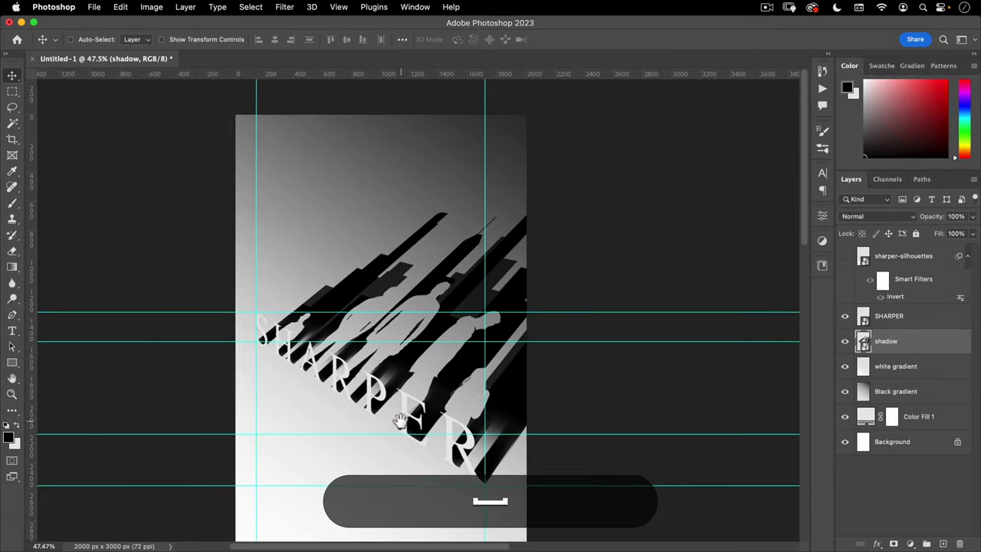
click(253, 7)
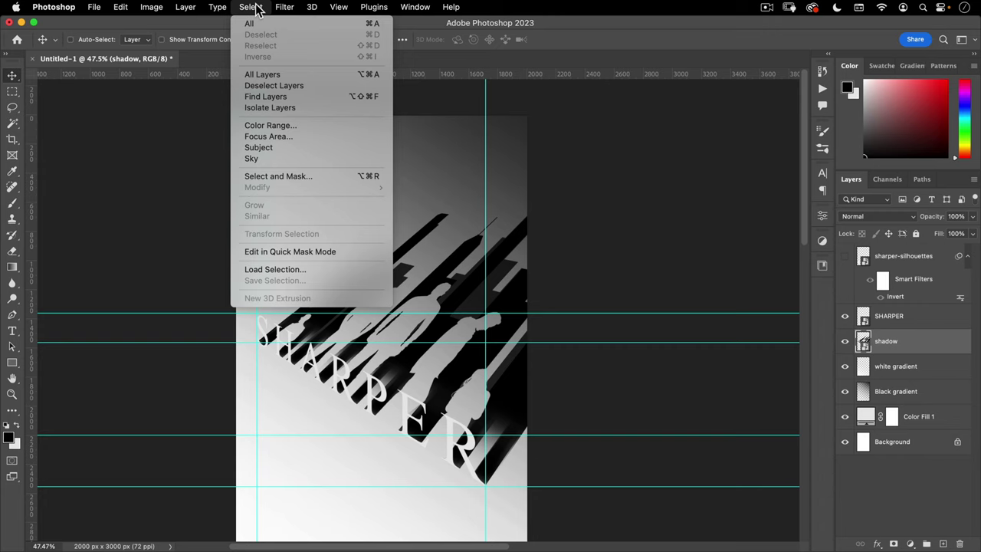
mouse_move(288, 10)
mouse_move(317, 176)
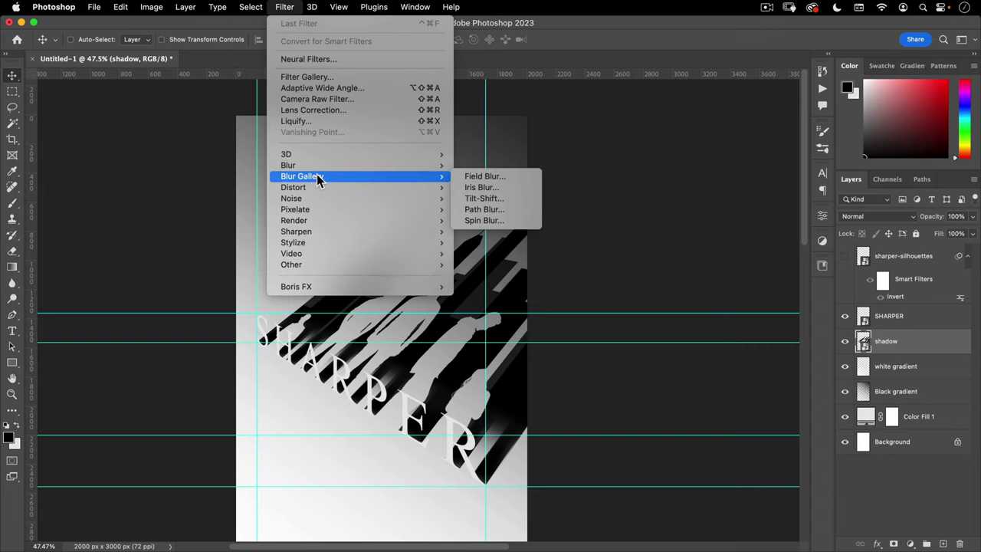
click(502, 188)
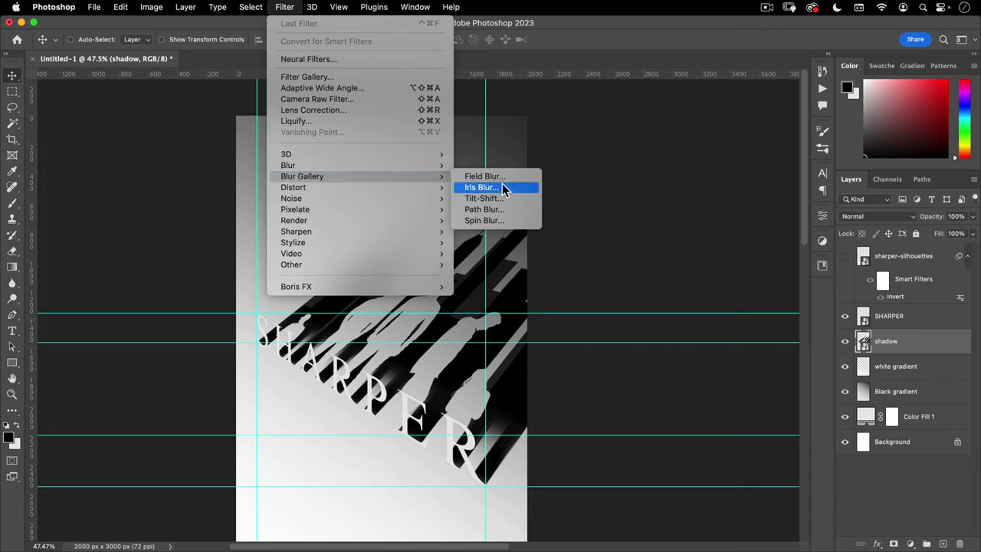
click(496, 189)
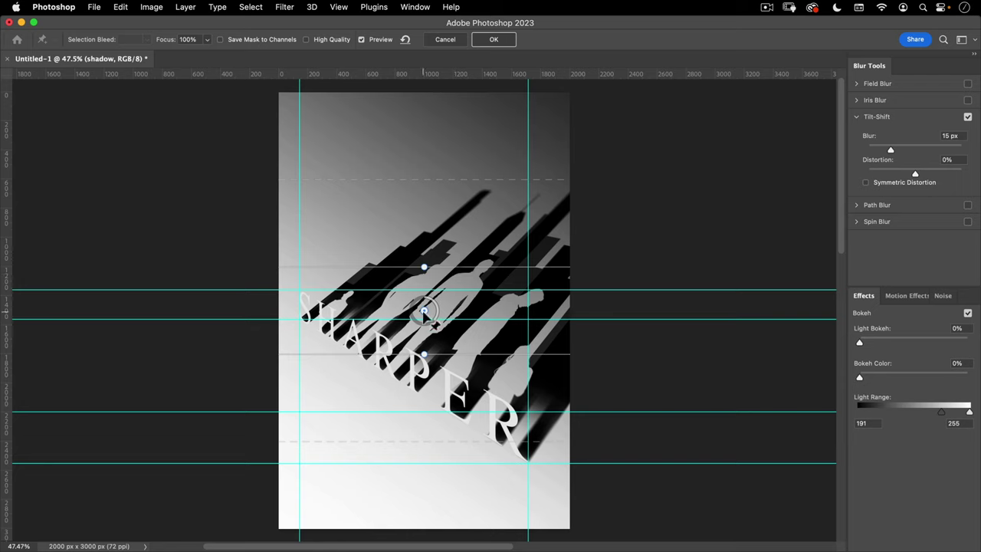
Place the tilt-shift focus band below SHARPER, rotate it parallel to the letters' slanted baseline, and bring the upper fade line close to them.
drag(424, 310, 404, 429)
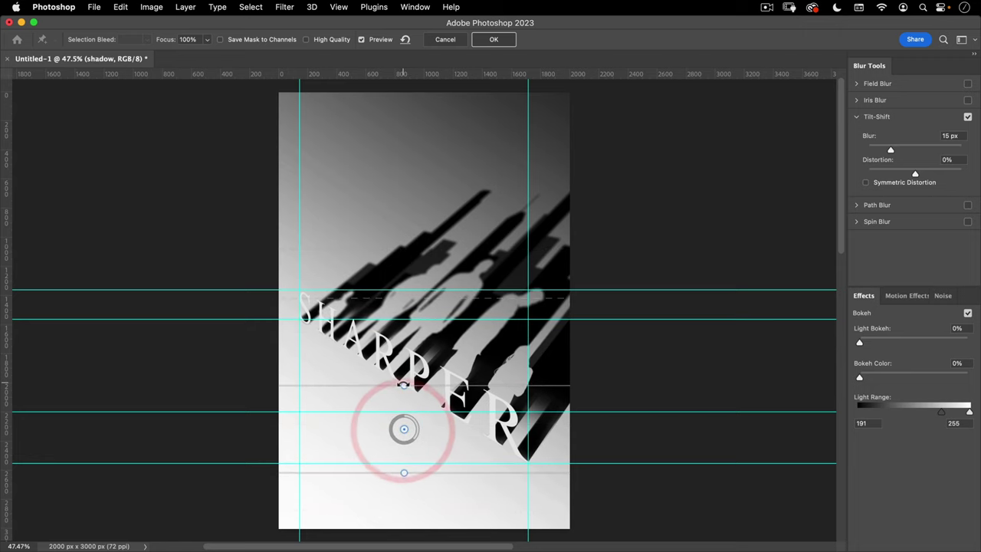
drag(404, 385, 446, 407)
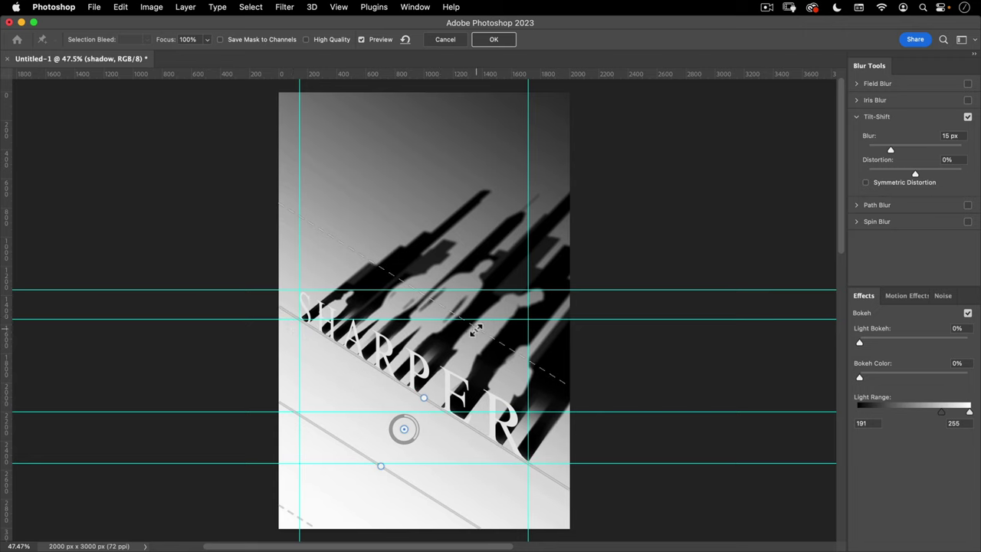
drag(475, 331, 441, 395)
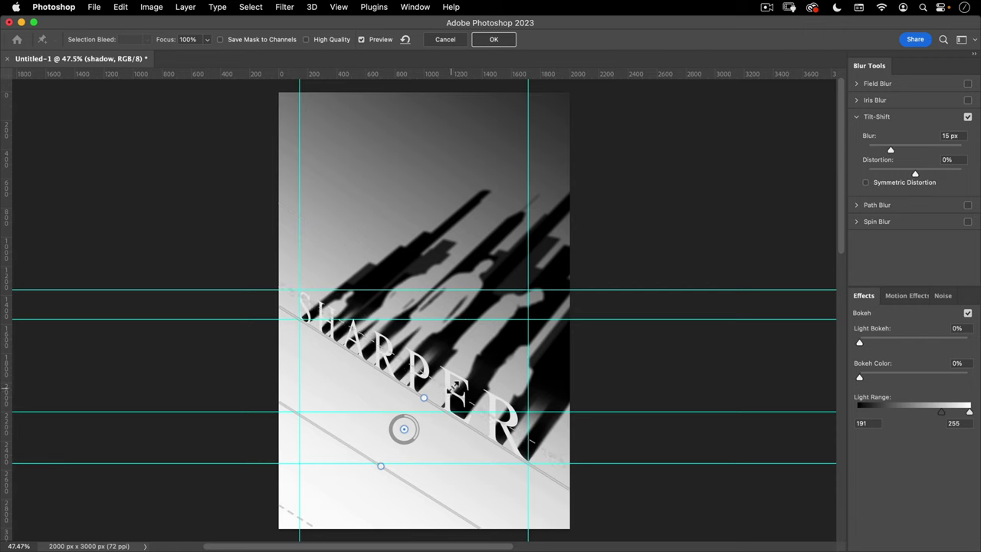
click(459, 381)
Set the tilt-shift blur to 29 px, fine-tune the upper fade line along the letters, and apply the filter.
mouse_move(414, 445)
mouse_down()
mouse_move(386, 435)
mouse_move(388, 426)
mouse_move(410, 436)
mouse_move(398, 425)
mouse_move(389, 423)
mouse_move(408, 442)
mouse_move(402, 429)
mouse_up()
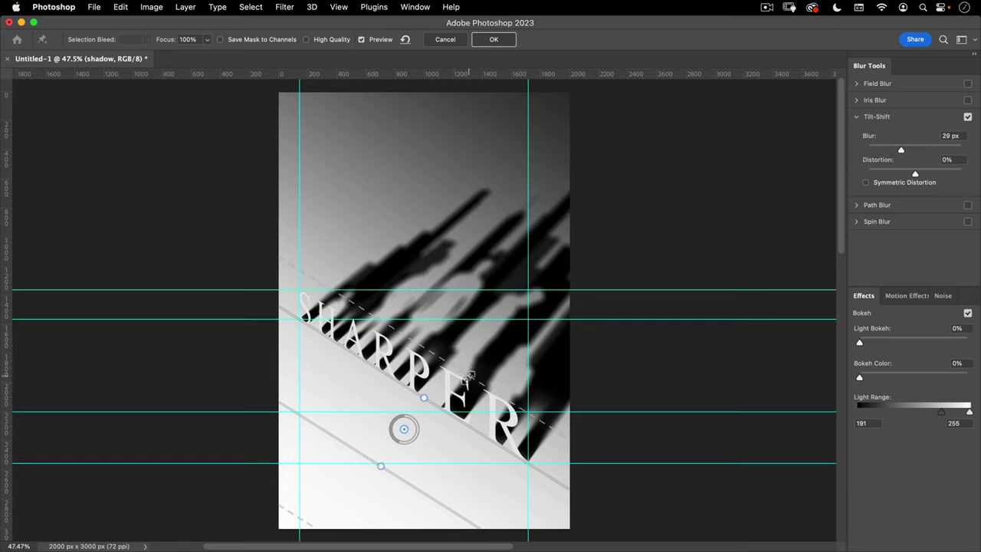
drag(470, 375, 463, 398)
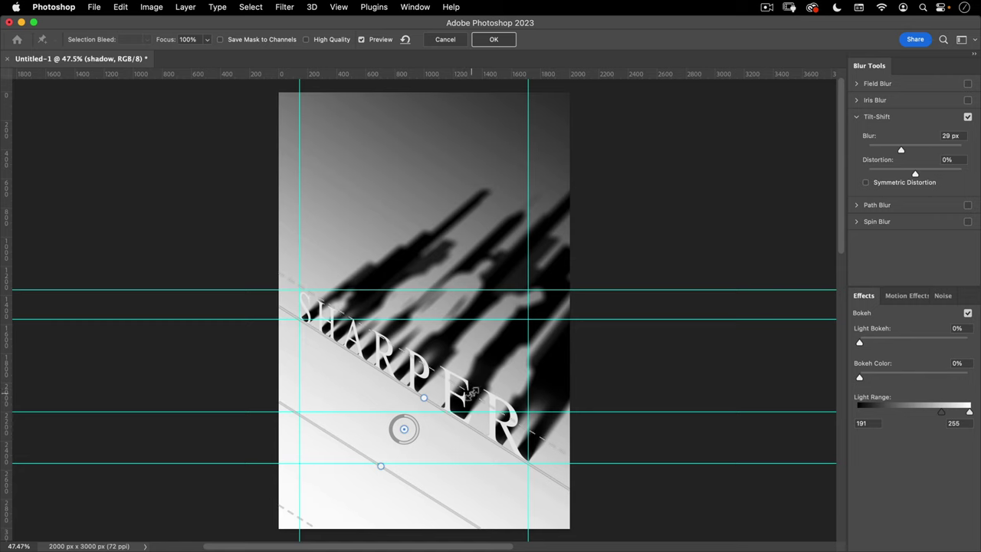
click(404, 376)
mouse_move(451, 383)
mouse_down()
mouse_move(445, 392)
mouse_move(460, 383)
mouse_move(453, 400)
mouse_move(462, 389)
mouse_up()
click(472, 389)
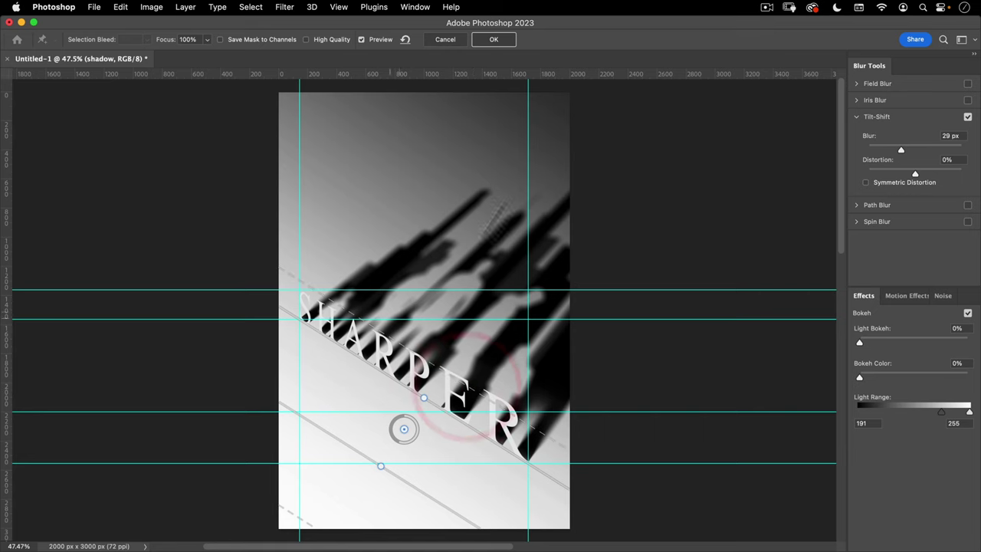
click(494, 39)
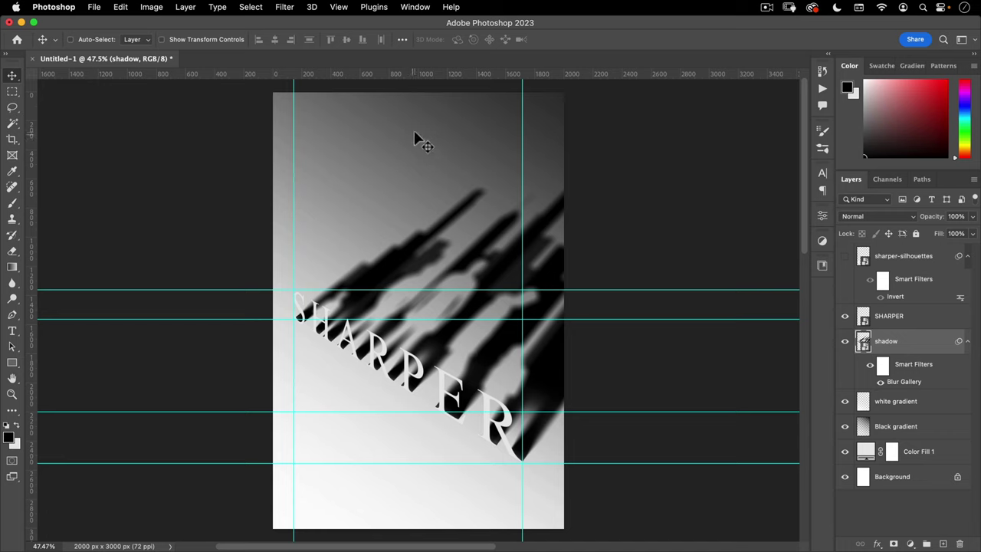
Duplicate the SHARPER layer directly beneath the original and name the copy "sharper body".
click(893, 317)
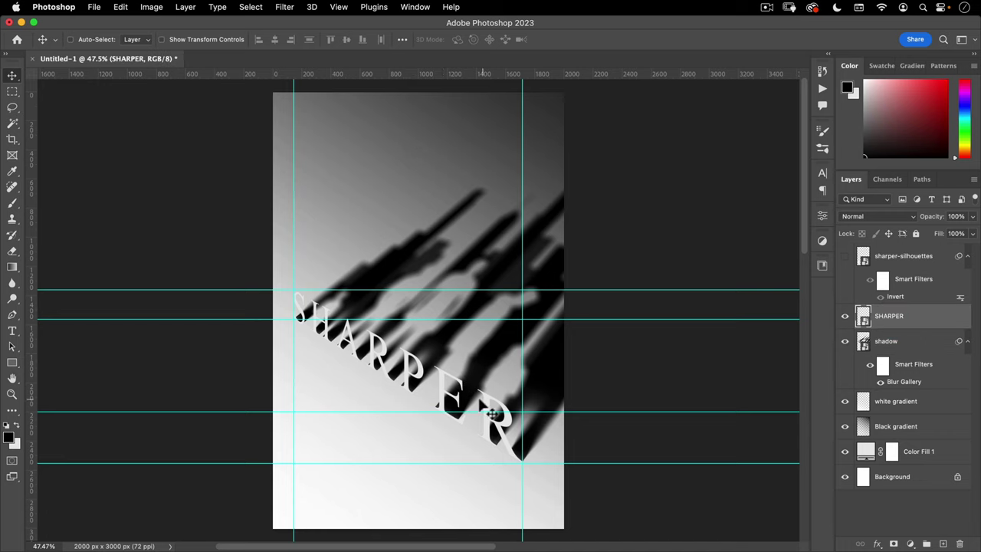
drag(492, 413, 545, 345)
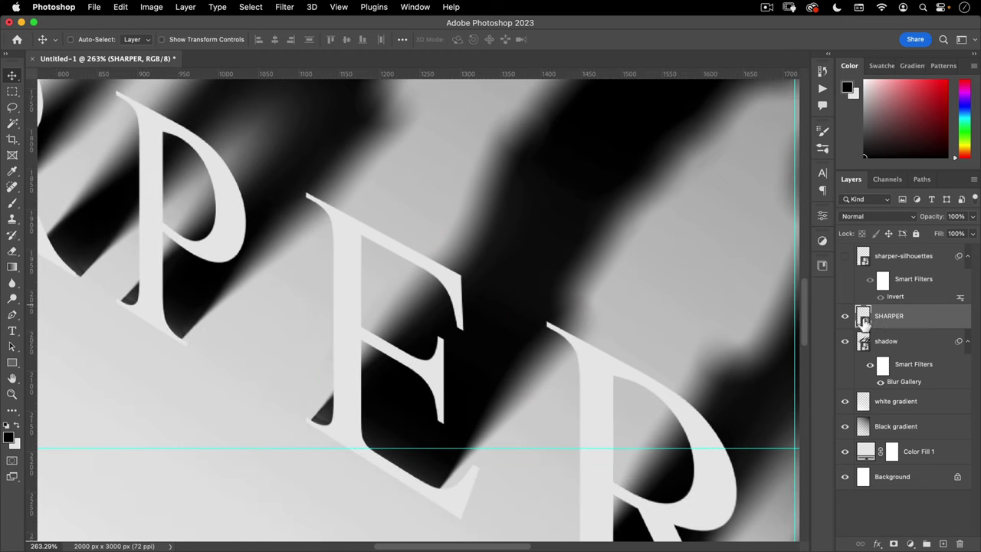
drag(876, 325, 889, 341)
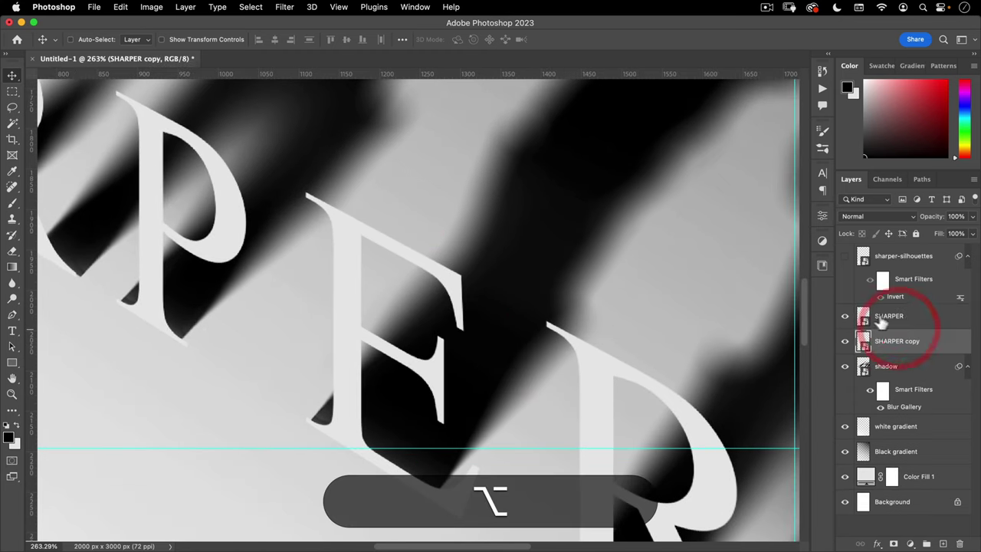
double_click(889, 341)
text(sharp)
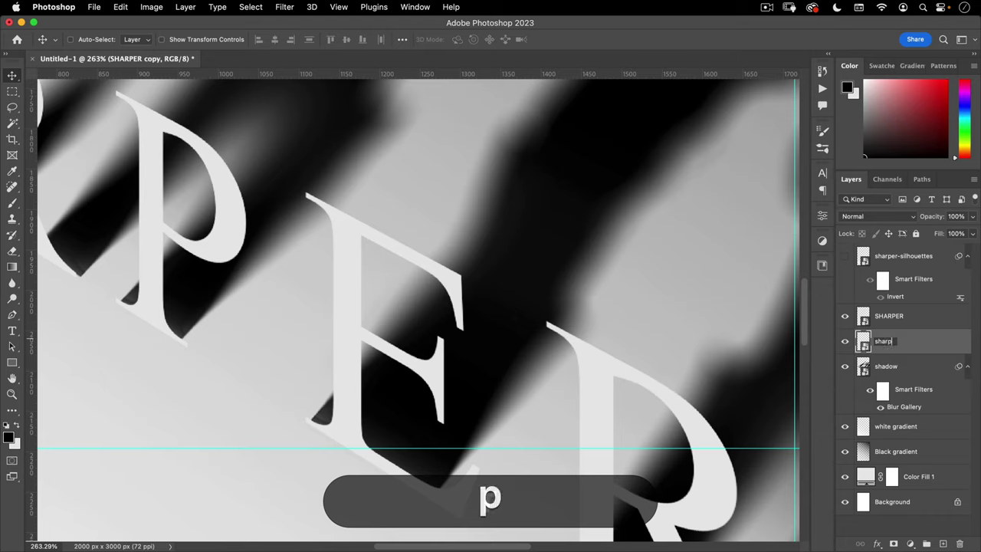
text(er body)
key(Return)
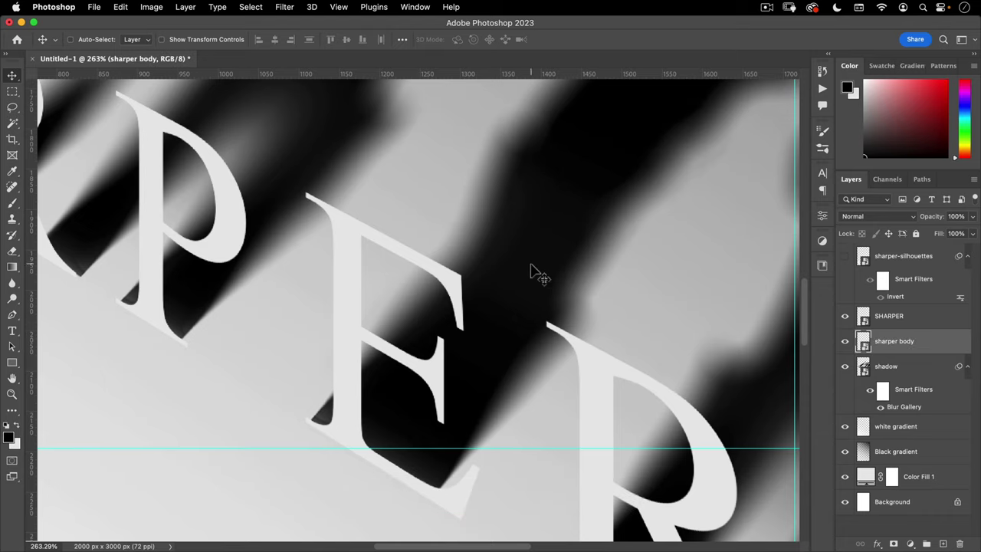
Nudge the sharper body layer 2 px up and 2 px to the right, offsetting it from the original letters.
key(Up)
key(Right)
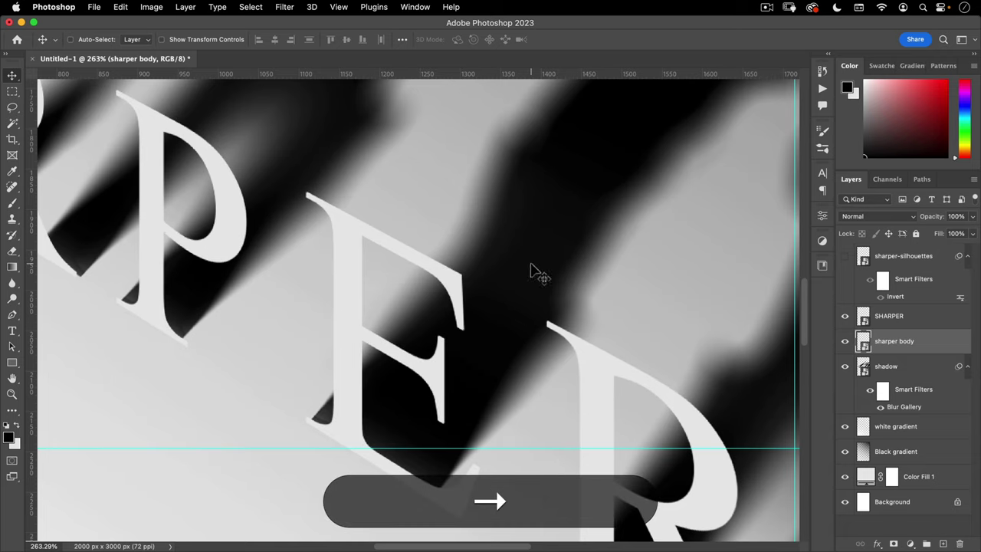
key(Right)
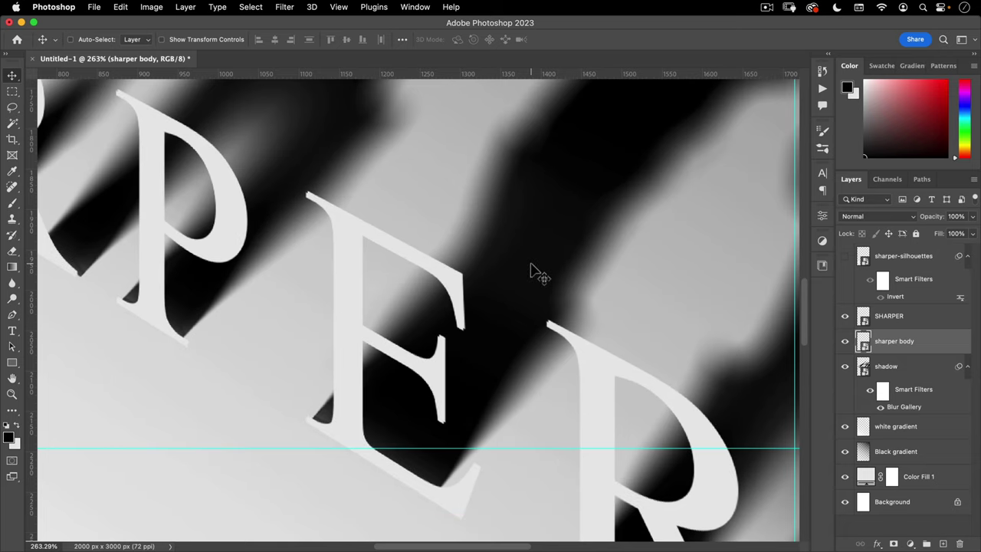
Darken the sharper body layer with a Hue/Saturation adjustment, setting Lightness to -16.
key(super+u)
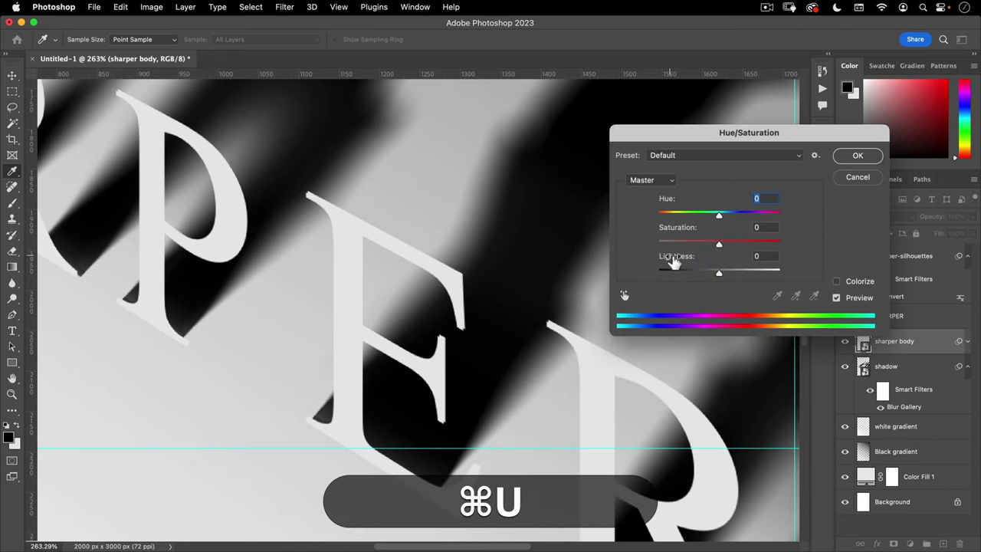
mouse_move(719, 273)
mouse_down()
mouse_move(694, 273)
mouse_move(714, 276)
mouse_up()
click(709, 274)
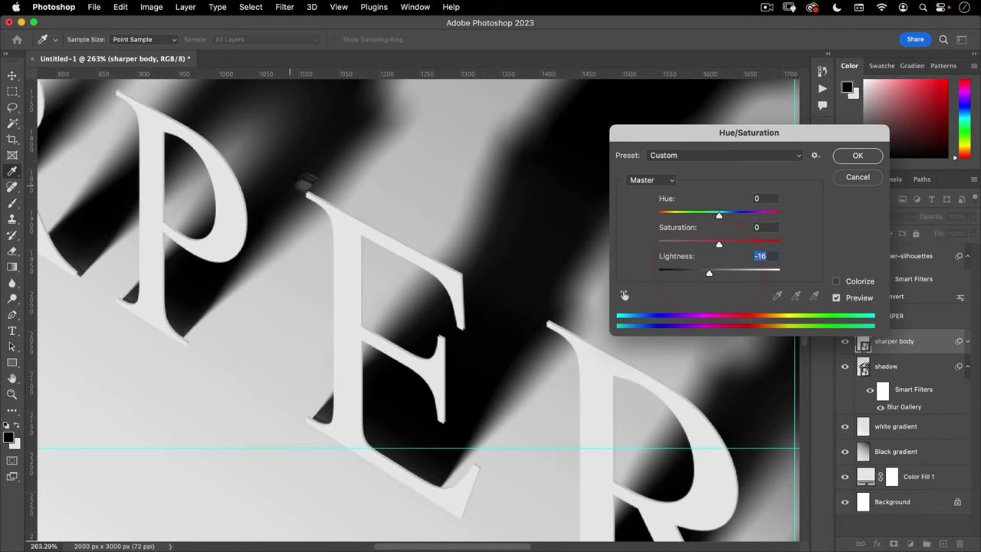
click(870, 163)
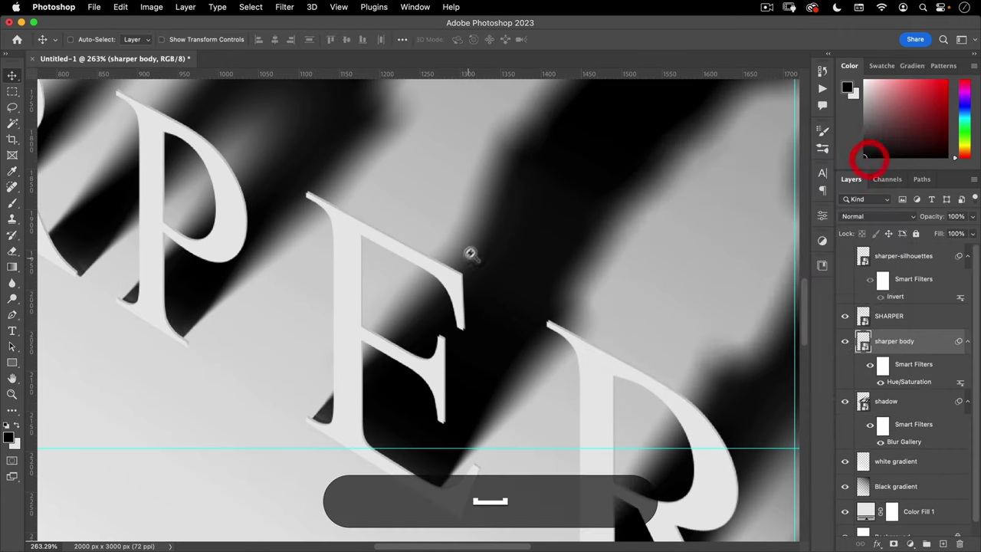
Examine the darker letter edges up close at the start of SHARPER and across the whole poster.
drag(502, 235, 469, 297)
drag(262, 189, 346, 164)
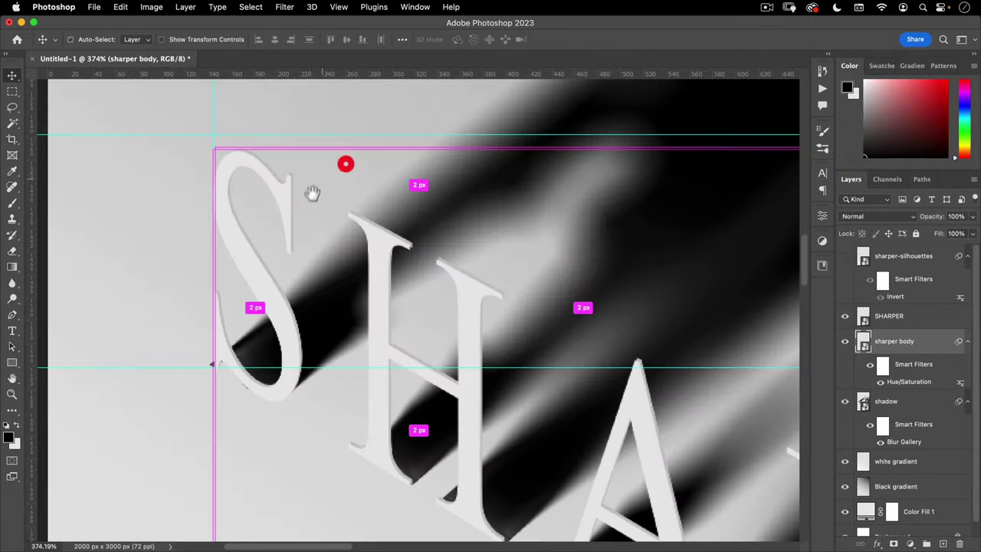
drag(348, 255, 272, 300)
drag(443, 342, 405, 349)
drag(492, 335, 488, 358)
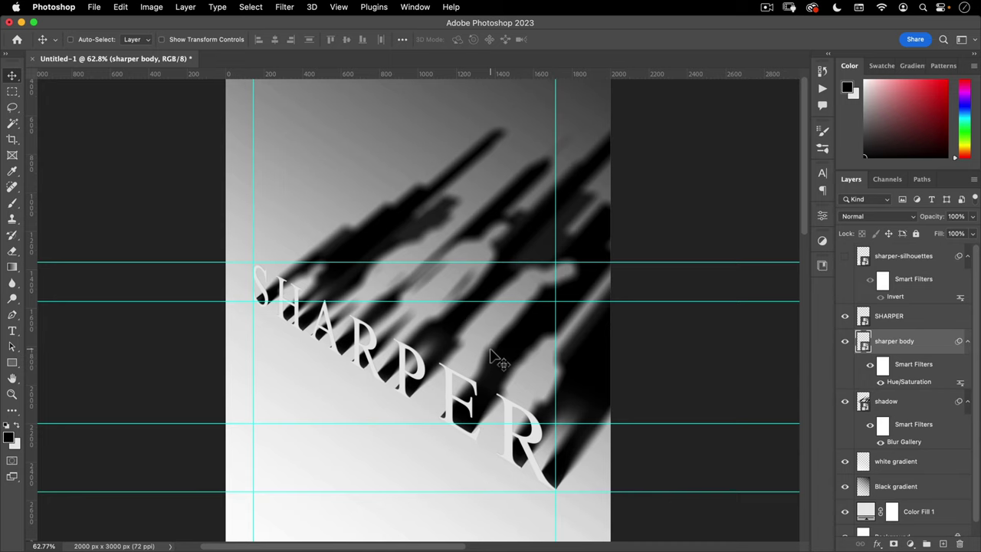
key(space)
drag(496, 360, 491, 337)
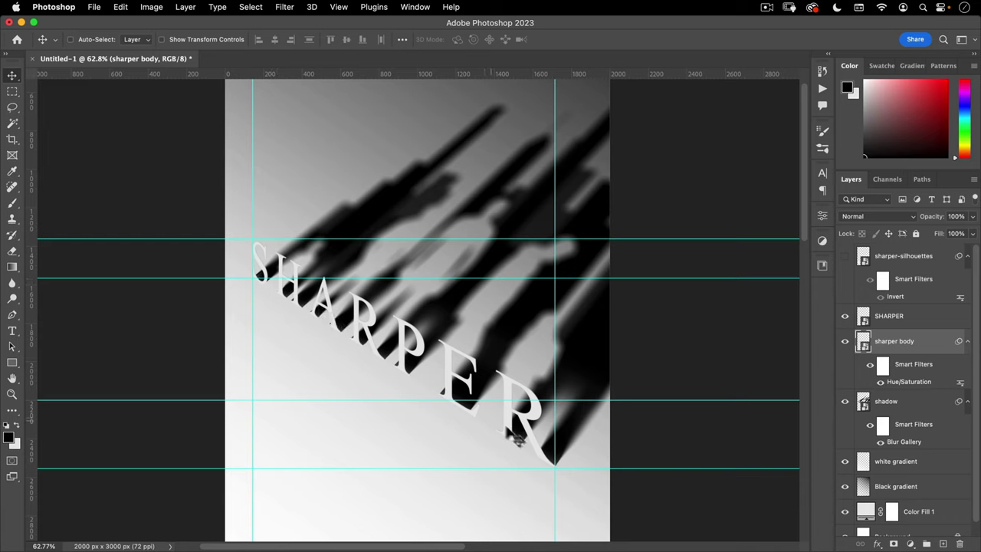
Clear all guides from the document.
click(340, 9)
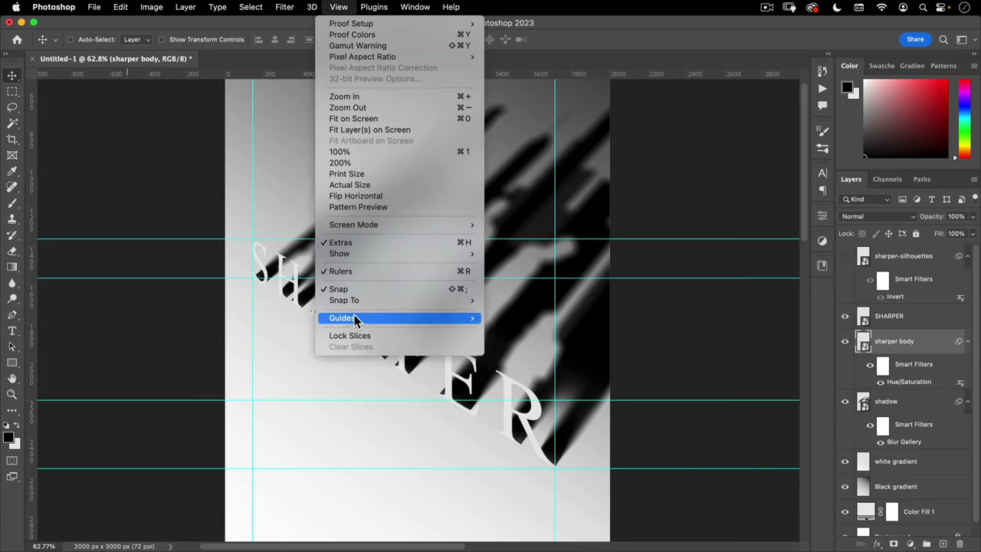
mouse_move(355, 318)
click(536, 341)
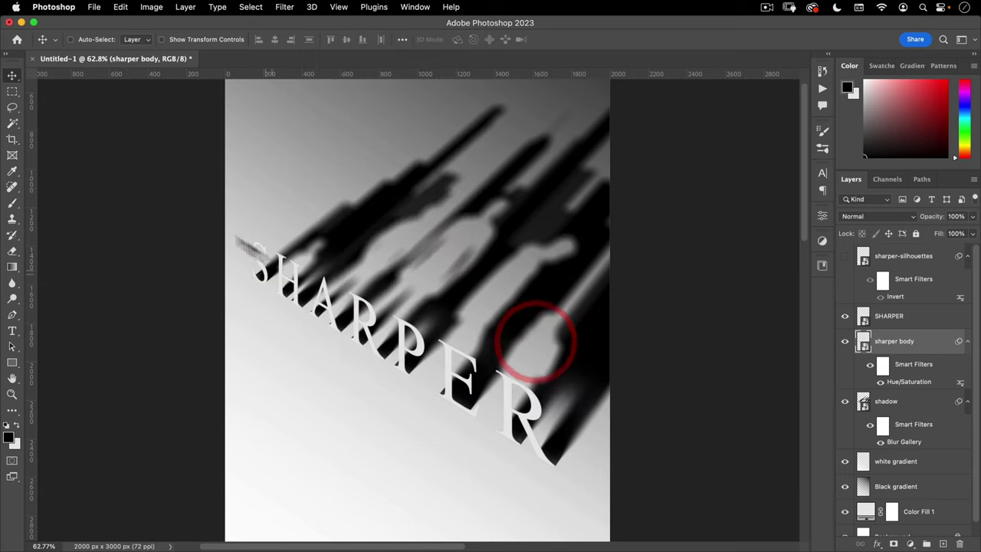
Draw a straight-edged lasso selection as a narrow strip along SHARPER's slanted baseline, covering the feet of all letters.
drag(480, 426, 473, 401)
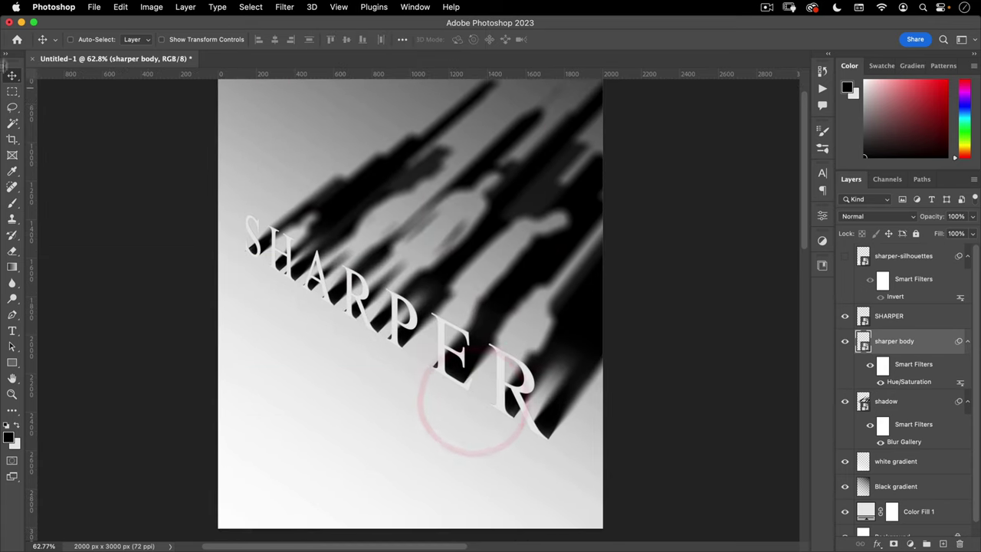
click(12, 109)
drag(238, 254, 265, 221)
alt+click(242, 252)
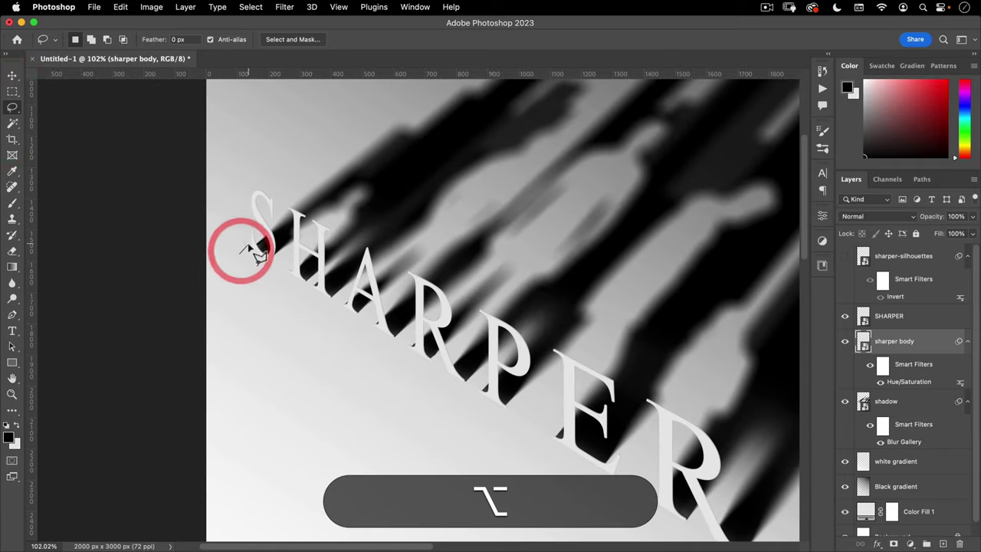
alt+click(249, 244)
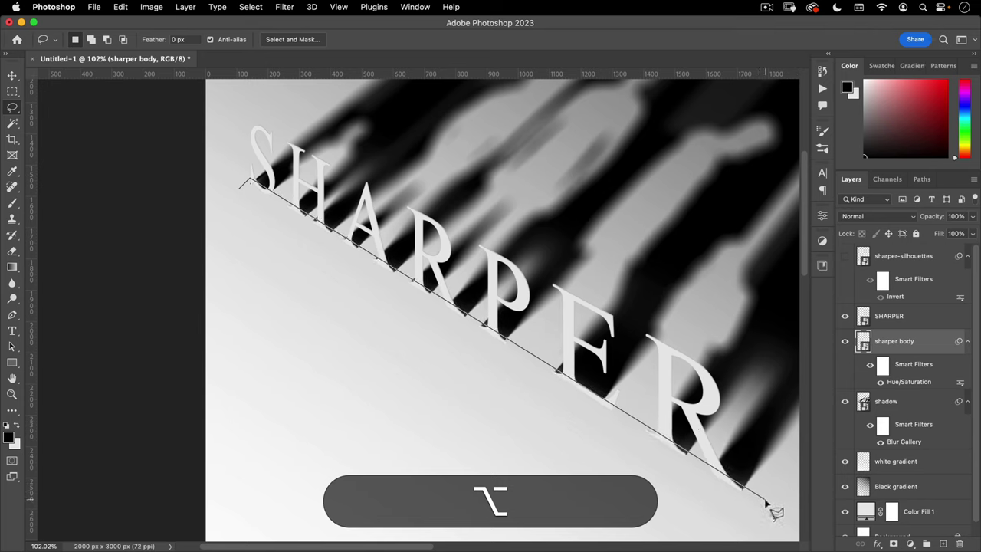
alt+click(765, 500)
alt+click(725, 493)
alt+click(240, 189)
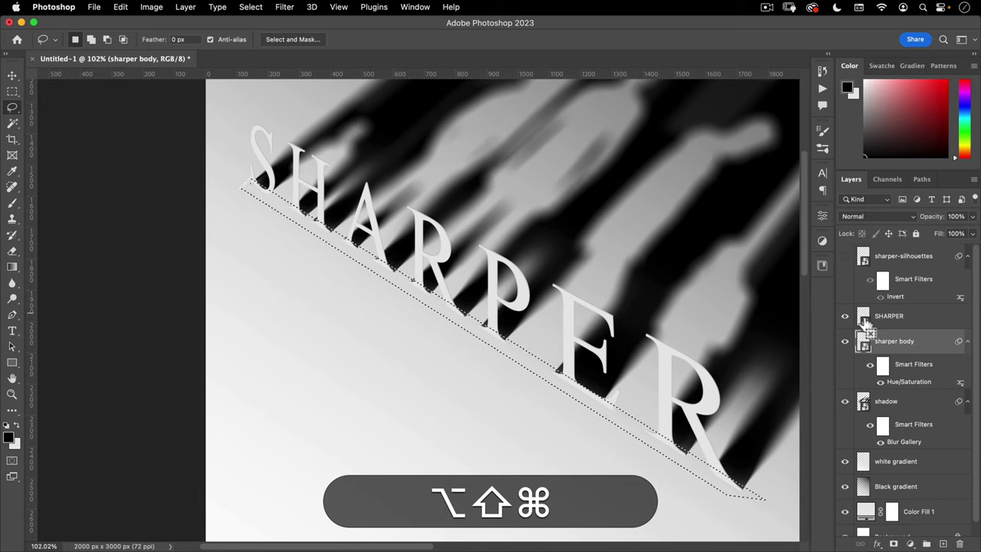
Intersect the strip selection with the SHARPER letter shapes and make the shadow layer active.
alt+shift+super+click(864, 316)
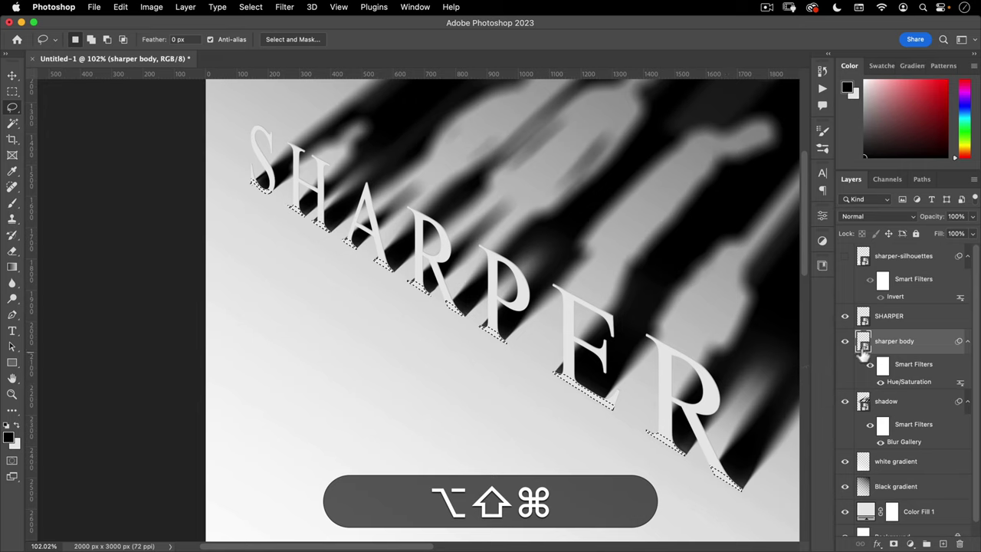
click(881, 401)
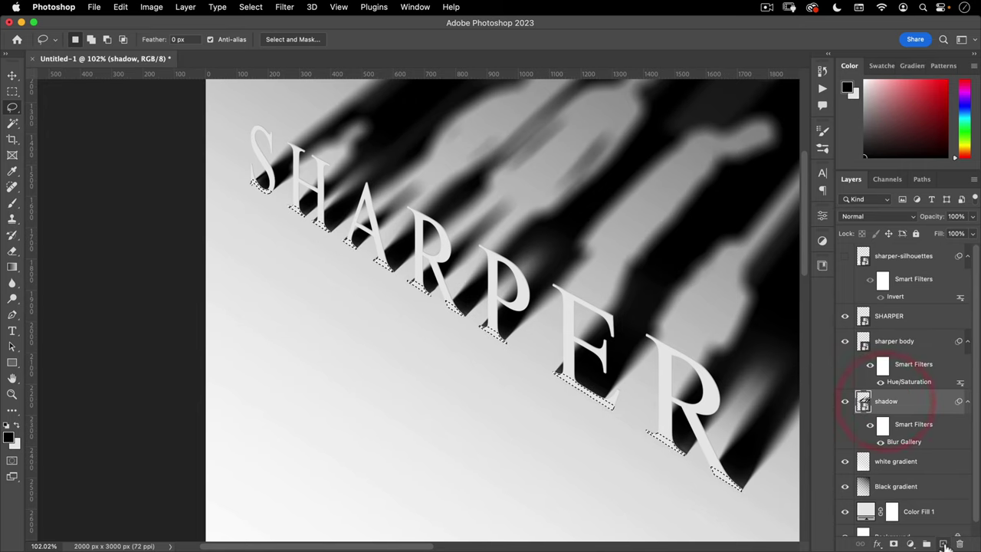
click(944, 543)
click(873, 403)
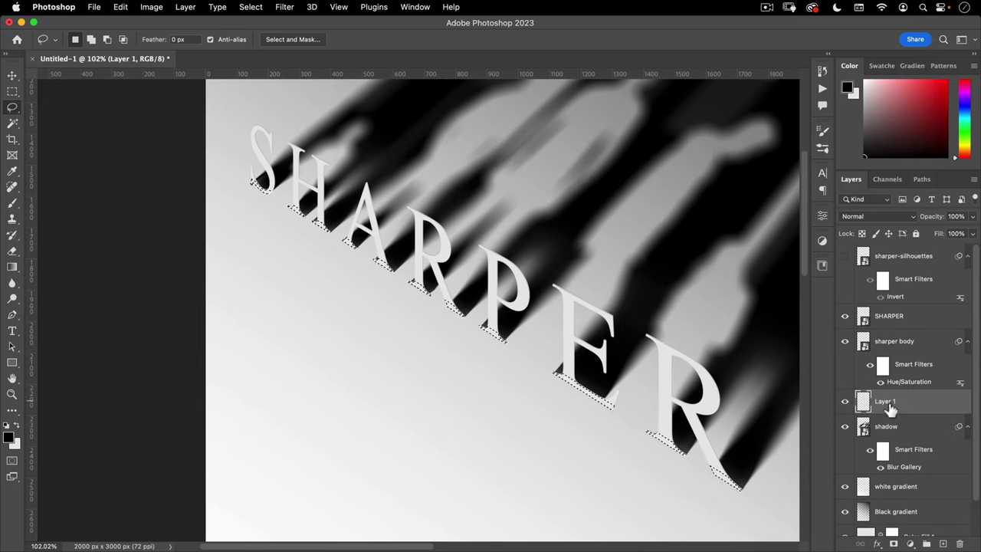
text(ambient)
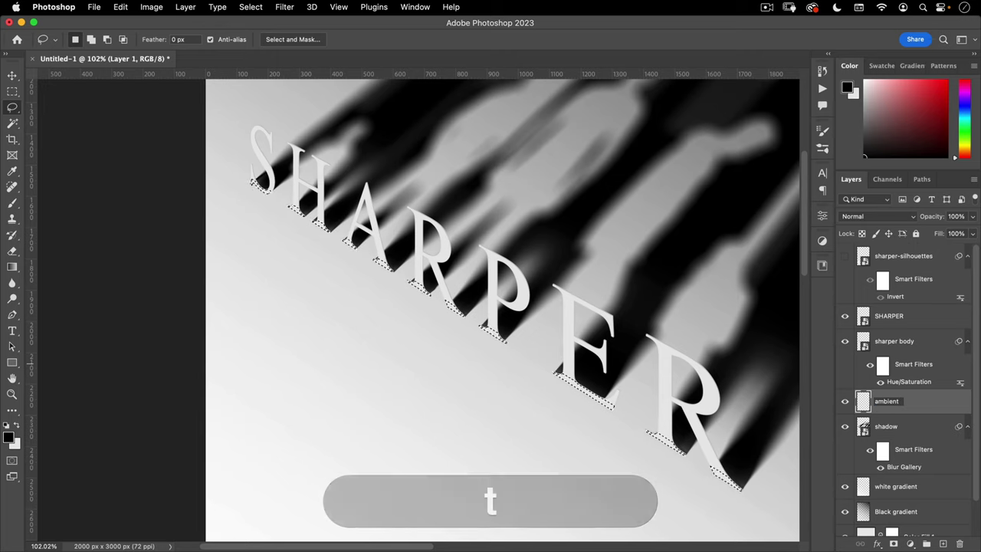
key(BackSpace)
key(Escape)
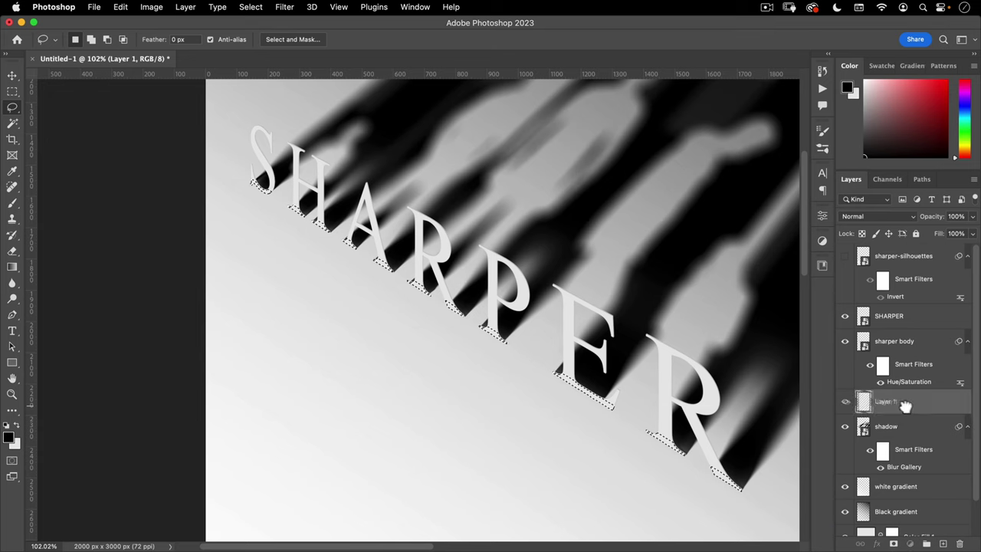
drag(906, 405, 959, 542)
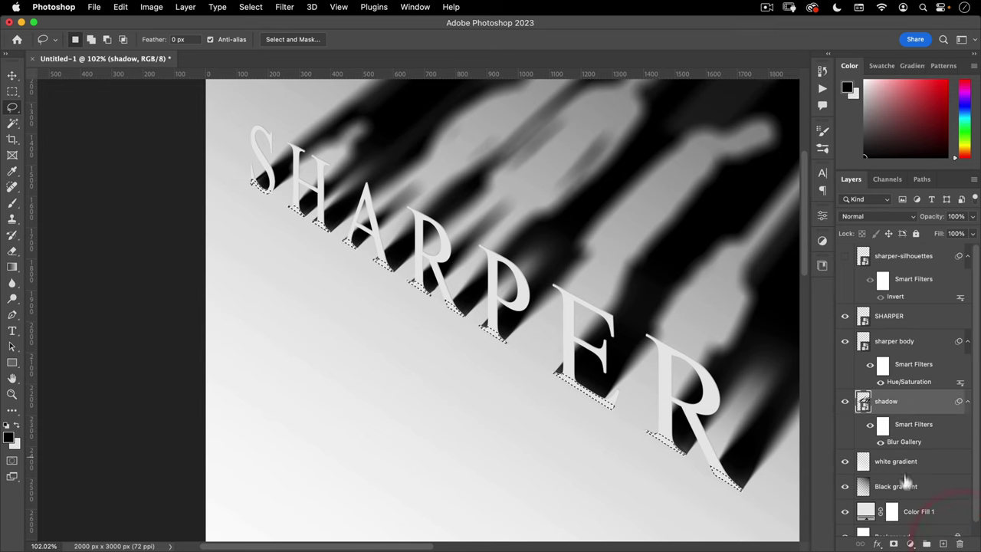
Add a black Solid Color fill layer from the selection above the shadow layer and name it "ambient shadow".
click(910, 543)
click(934, 267)
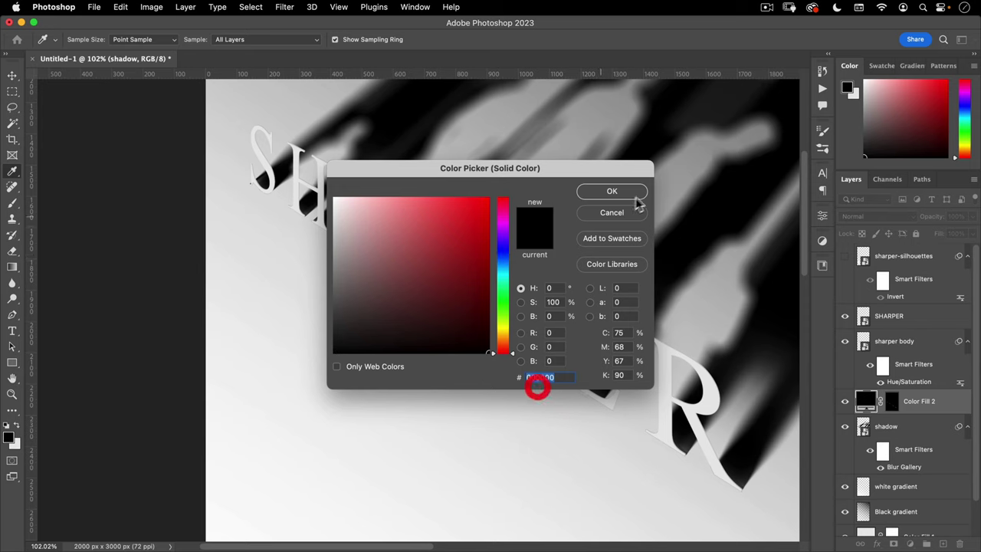
click(612, 191)
double_click(920, 400)
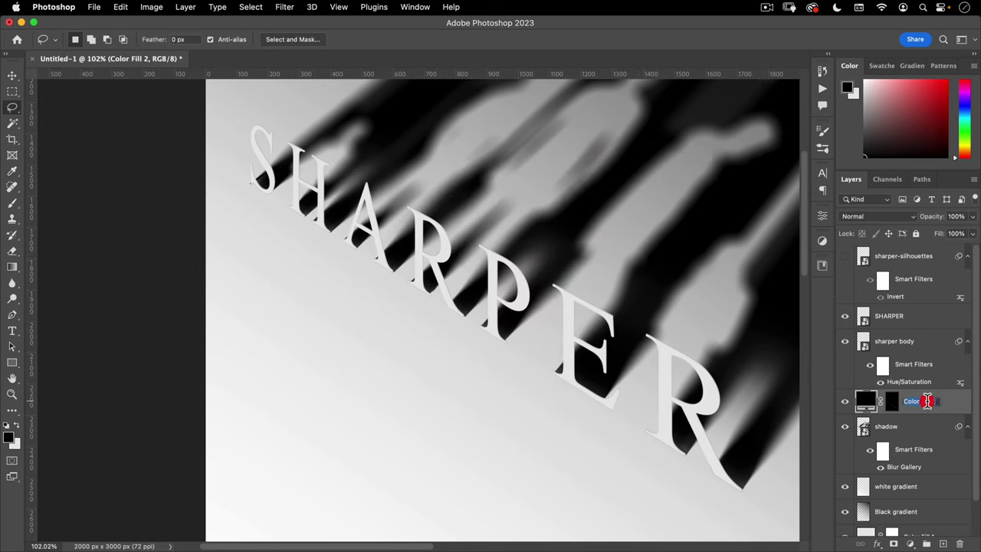
text(ambient sh)
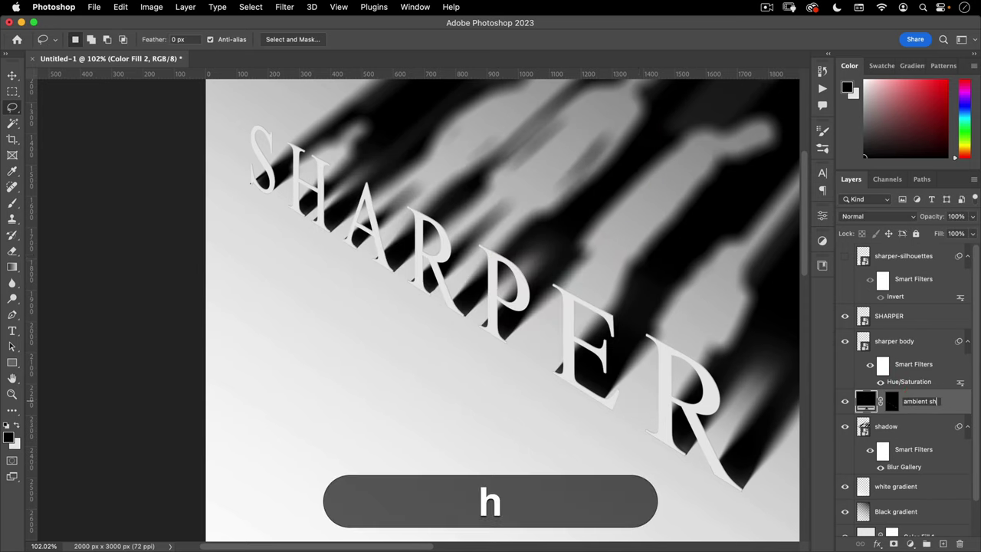
text(adow)
key(Return)
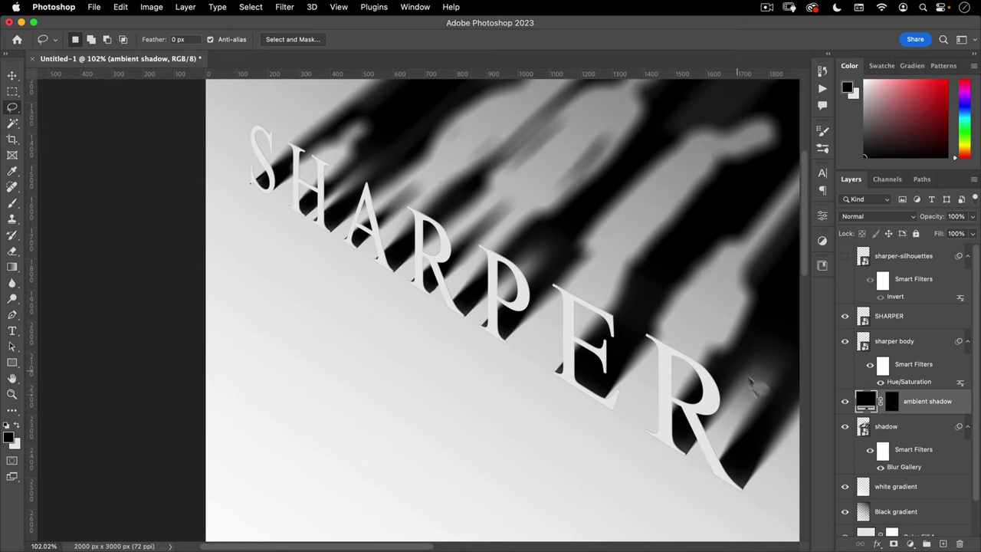
Feather the ambient shadow layer's mask to 25.5 px so the shadow softens around the letters' feet.
click(890, 406)
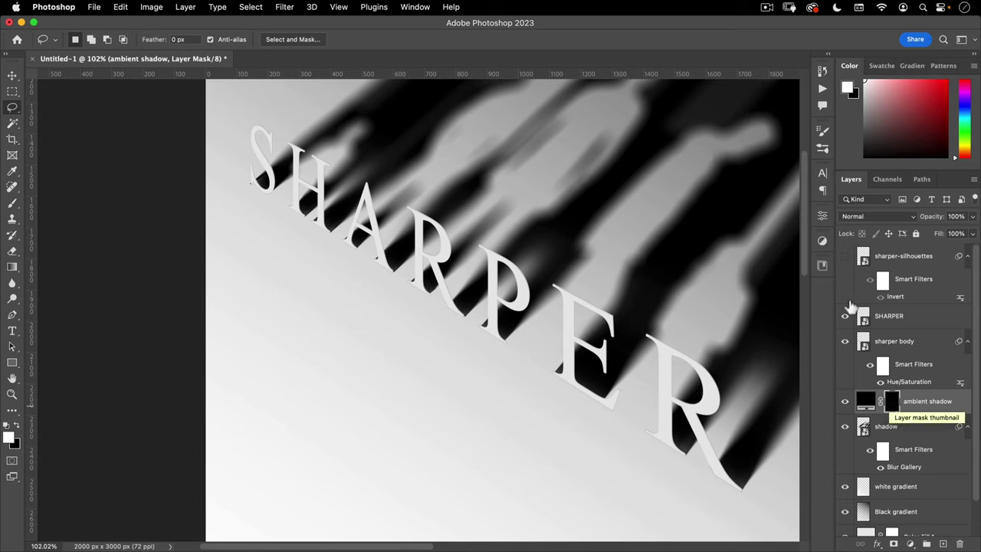
click(822, 215)
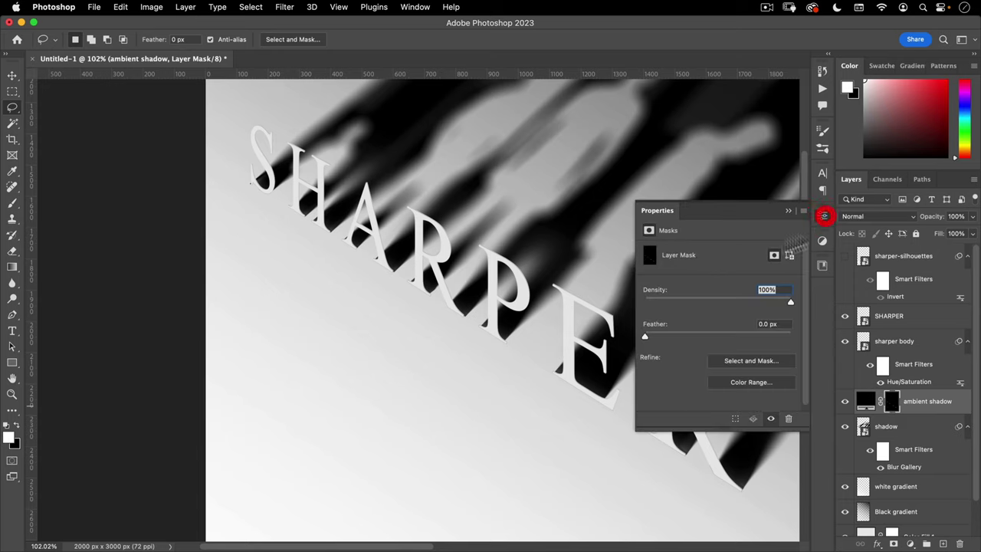
click(690, 337)
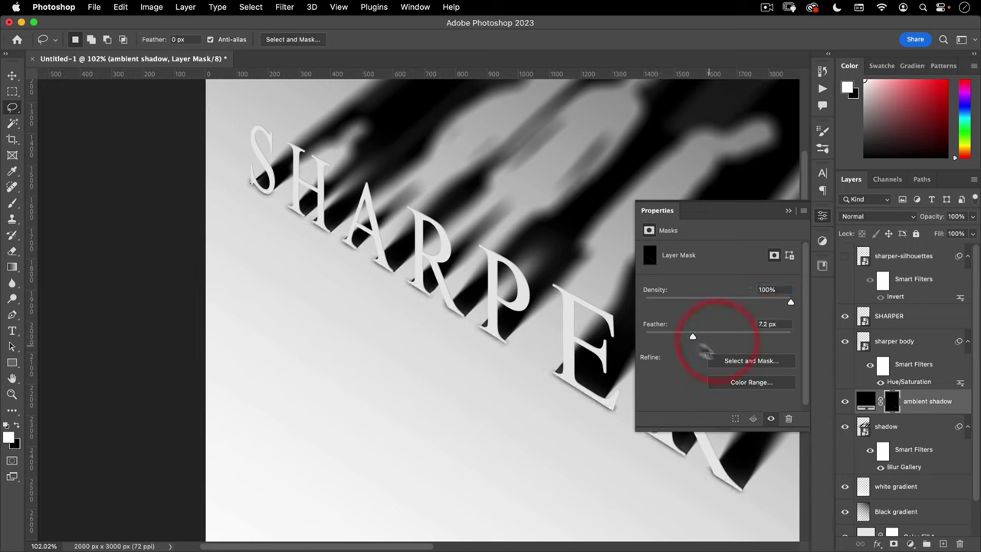
mouse_move(716, 339)
mouse_down()
mouse_move(679, 335)
mouse_move(755, 340)
mouse_move(735, 340)
mouse_up()
click(696, 329)
click(698, 332)
click(690, 331)
click(697, 331)
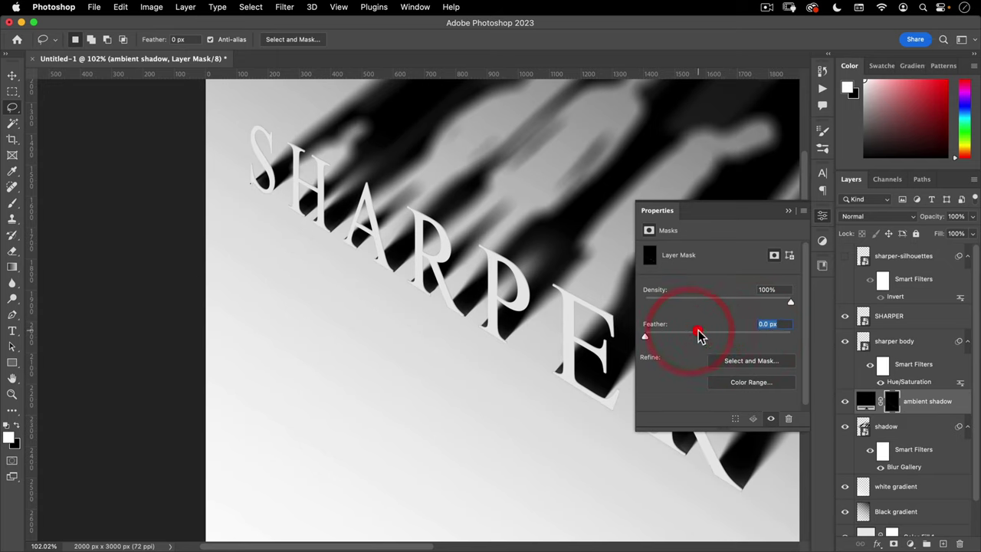
drag(682, 336, 711, 334)
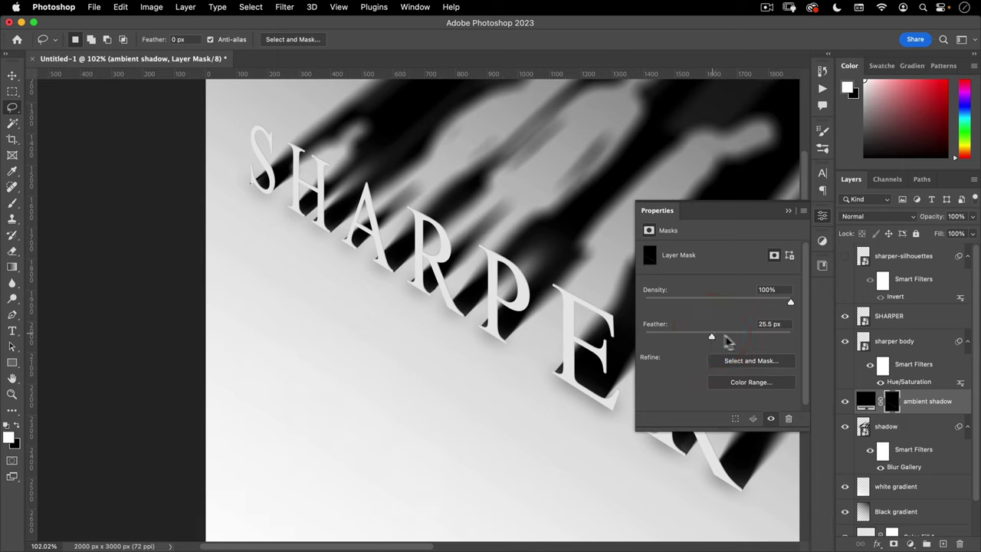
click(821, 218)
Lower the ambient shadow layer's opacity to 40% and review the softened shadow on the whole poster.
drag(937, 218, 911, 219)
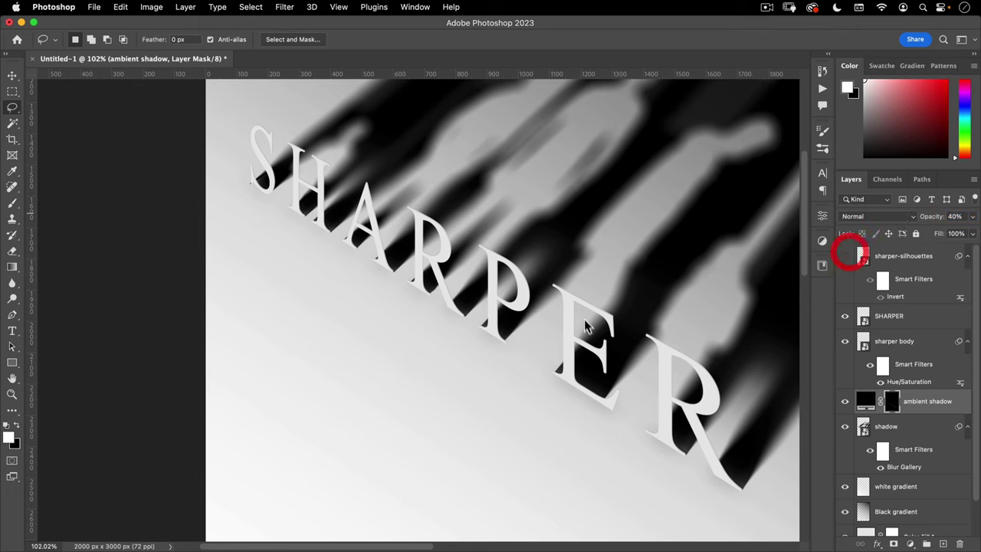
drag(565, 308, 357, 354)
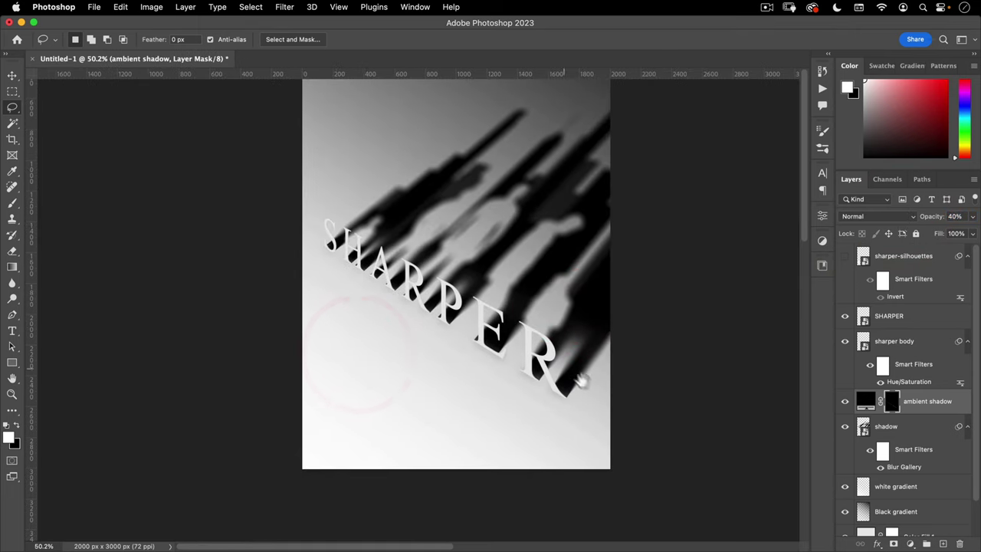
drag(399, 274, 429, 292)
drag(521, 384, 499, 381)
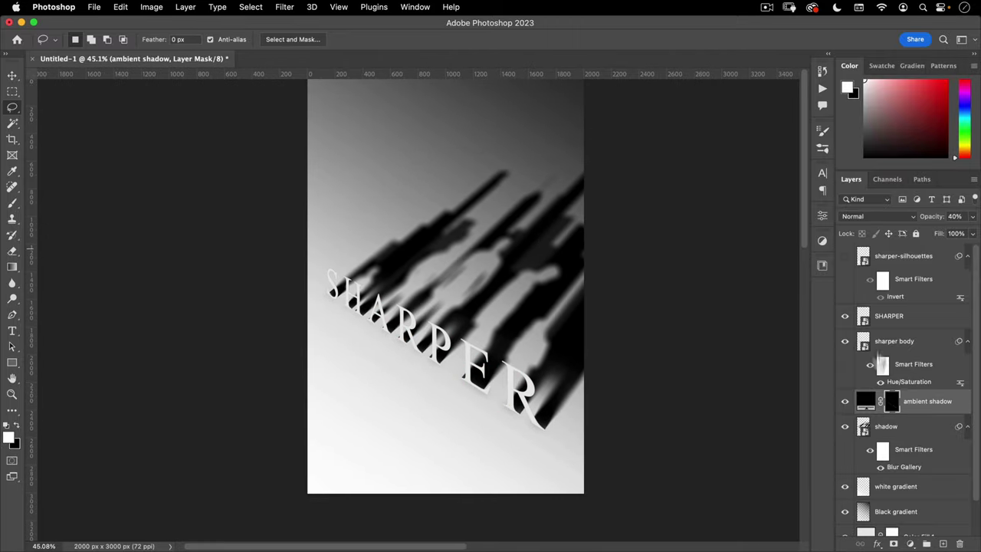
Add a layer mask to the shadow layer and ready the Gradient tool with black as the foreground color.
click(886, 434)
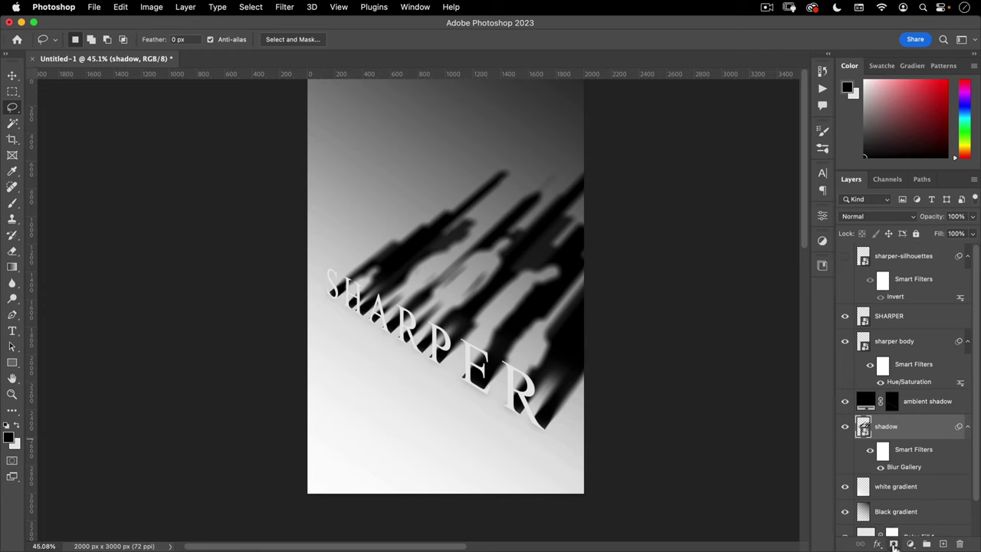
click(894, 545)
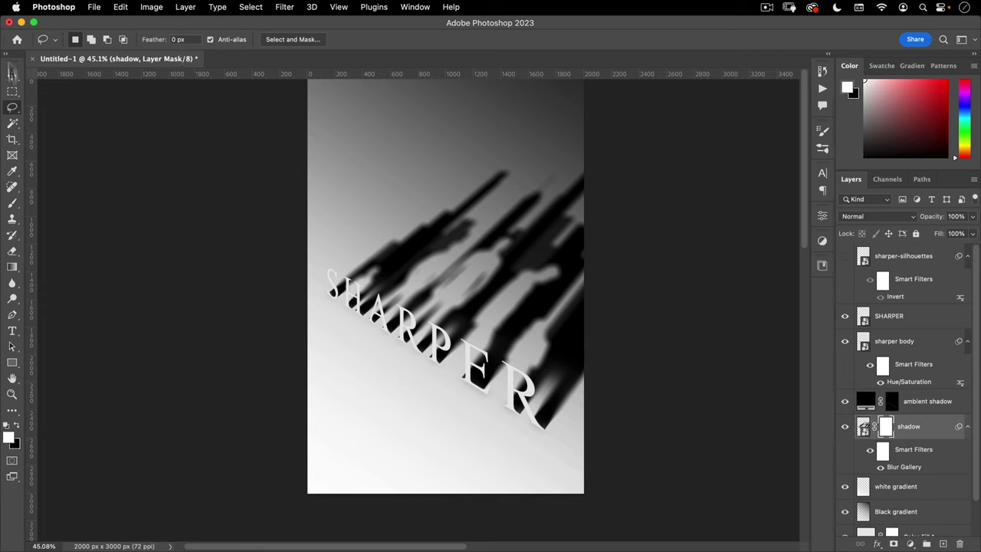
click(14, 267)
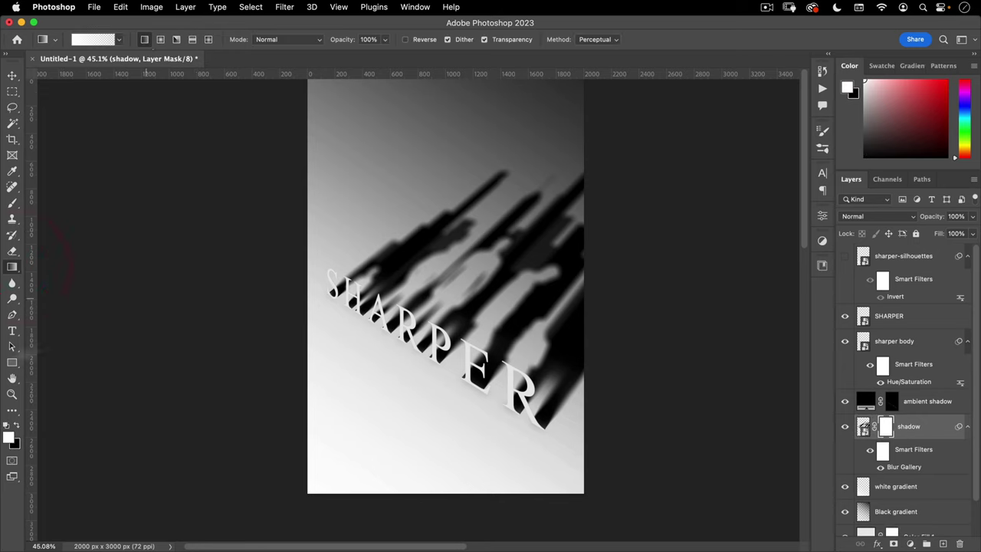
click(16, 425)
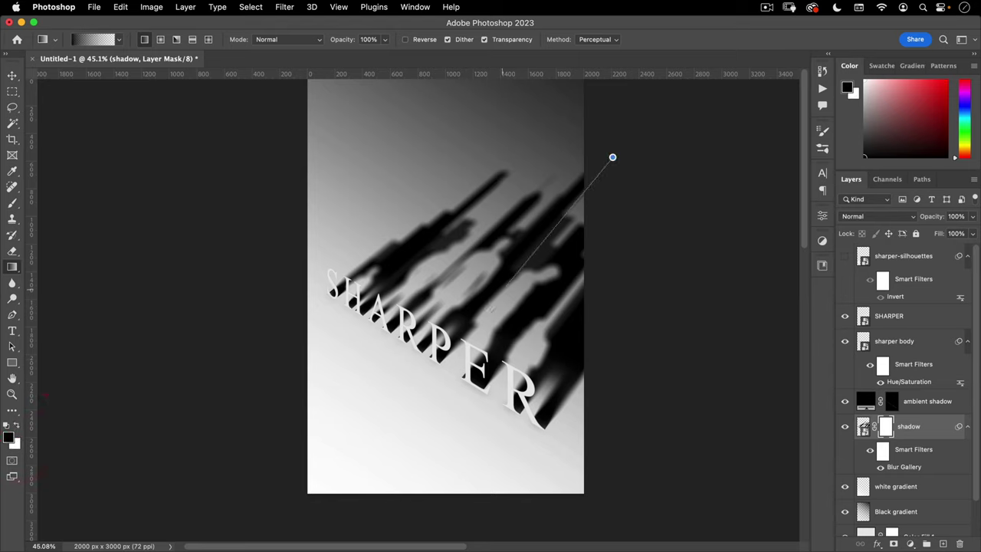
Try fading the cast shadow with black-to-transparent gradients on its mask, and undo the result.
drag(491, 310, 432, 369)
drag(519, 249, 475, 276)
key(super+z)
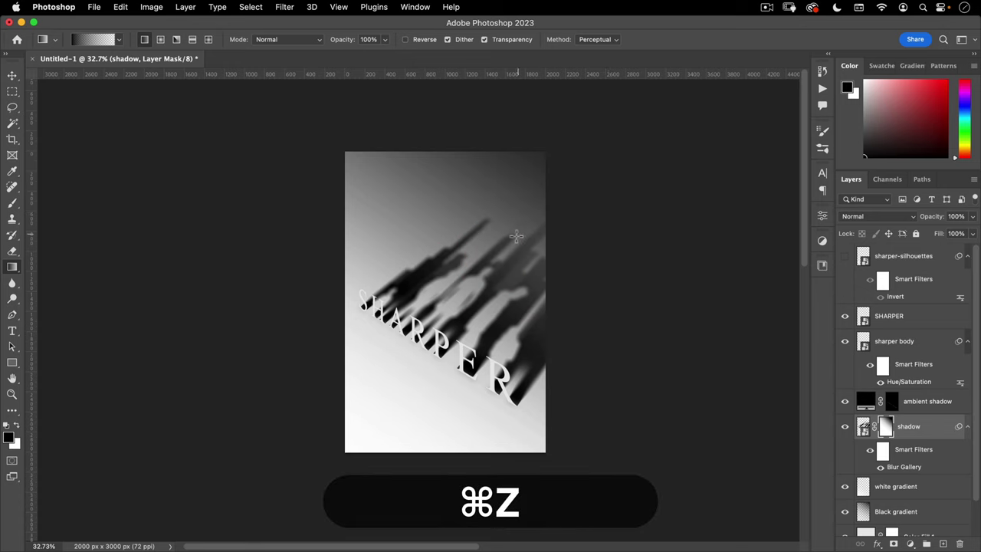
super+click(501, 246)
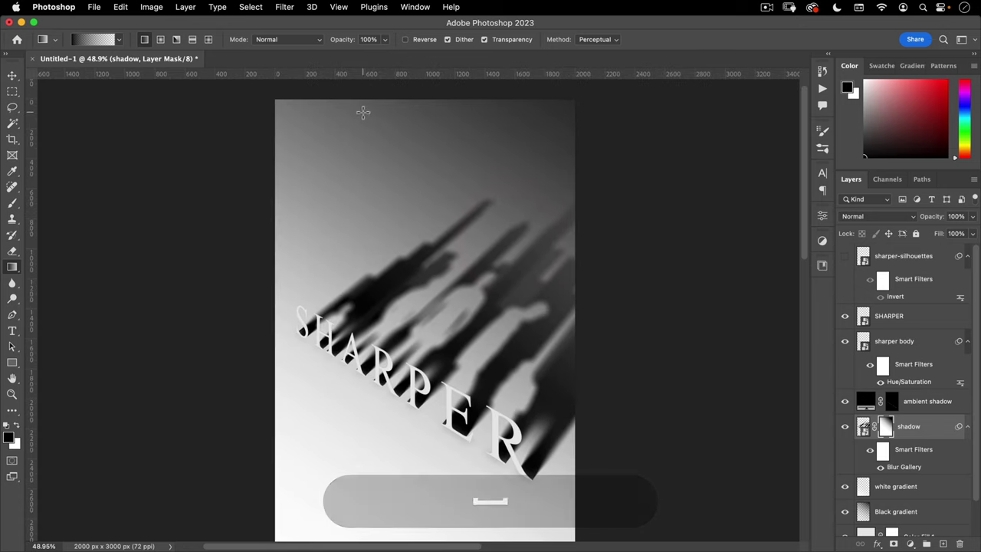
drag(411, 194, 399, 208)
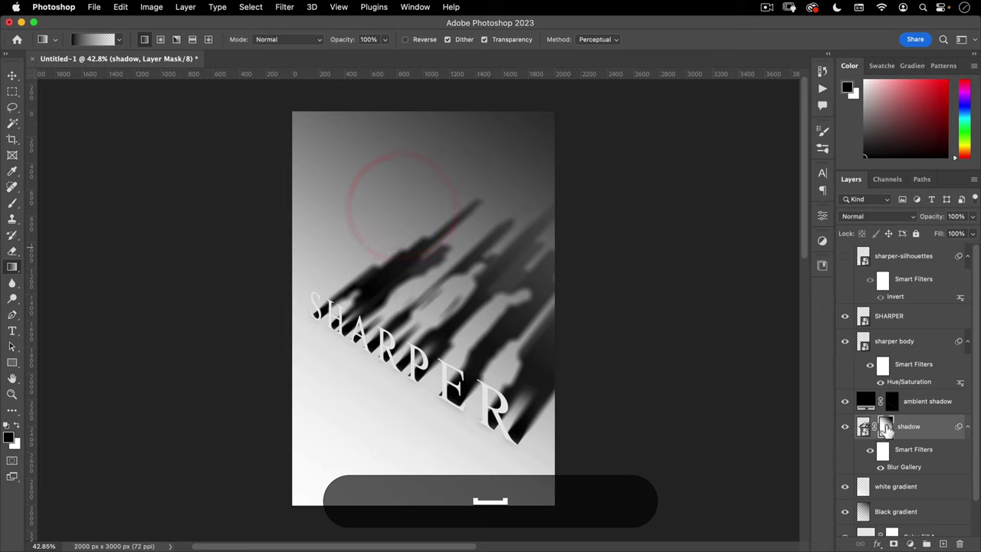
key(super+z)
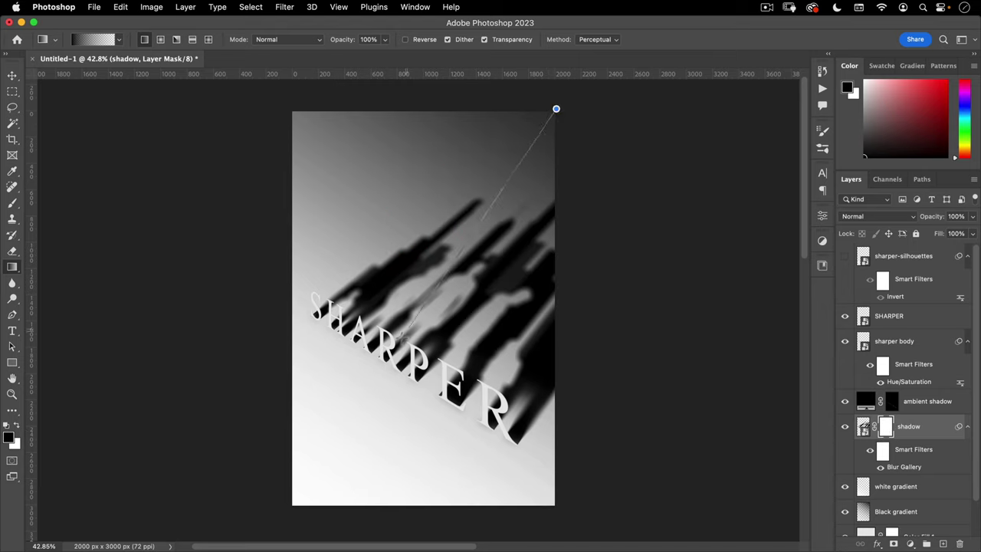
Fade the cast shadow's far end by drawing black-to-transparent gradients on its mask from the poster's upper-right corner toward the letters.
drag(382, 362, 378, 361)
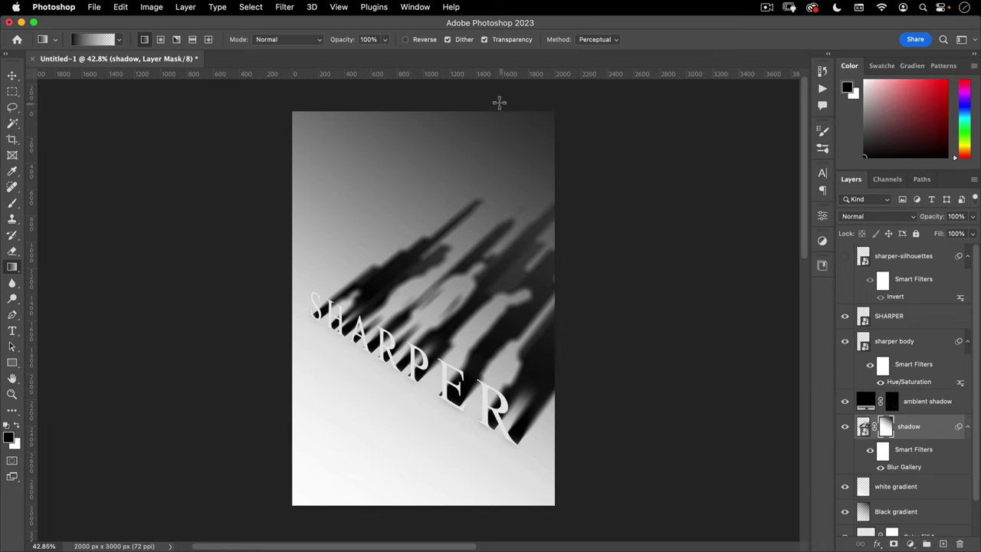
drag(458, 306, 416, 396)
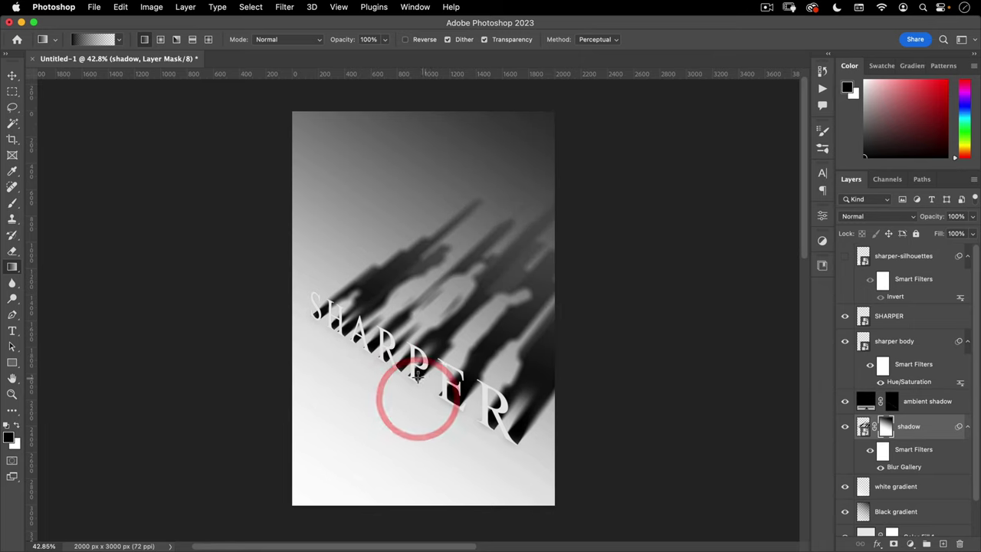
mouse_move(467, 360)
mouse_down()
mouse_move(497, 332)
mouse_move(478, 346)
mouse_up()
drag(496, 248, 509, 231)
key(v)
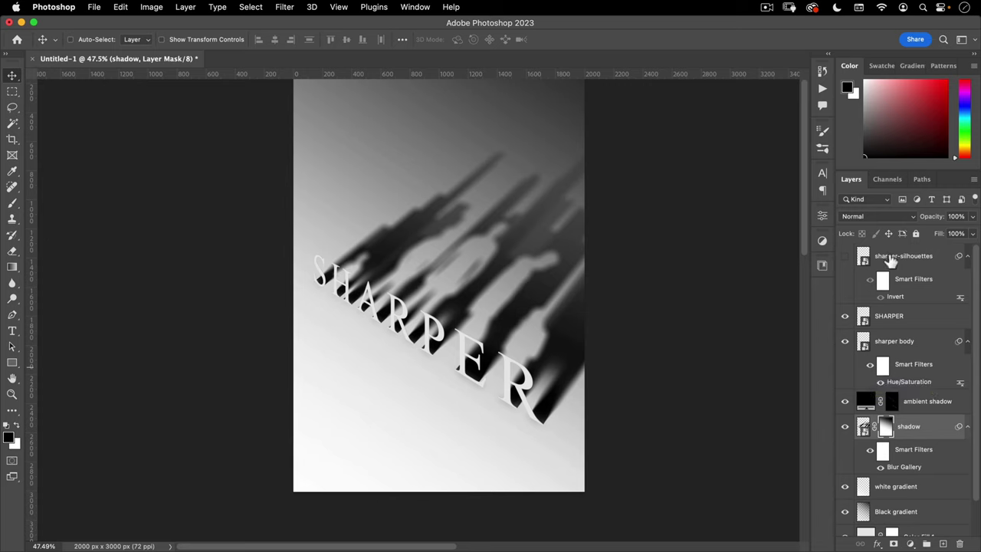
Add a Pattern fill layer above the SHARPER layer using the gray noise pattern at 50% scale.
click(889, 326)
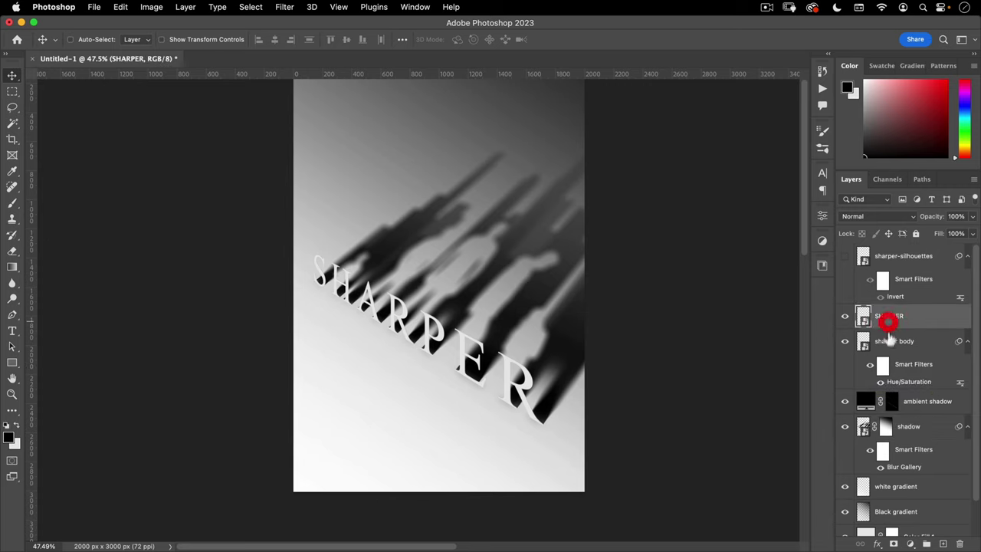
click(910, 544)
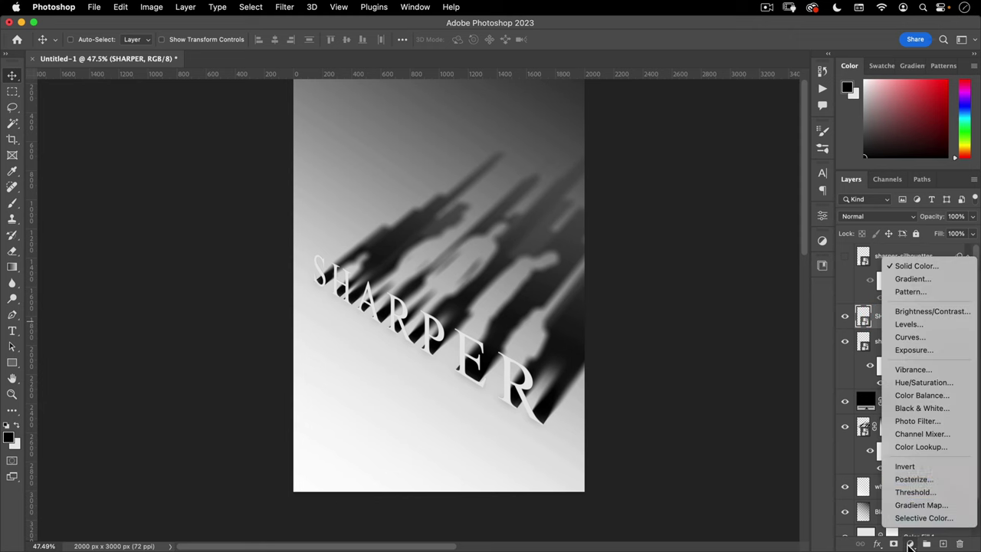
click(940, 291)
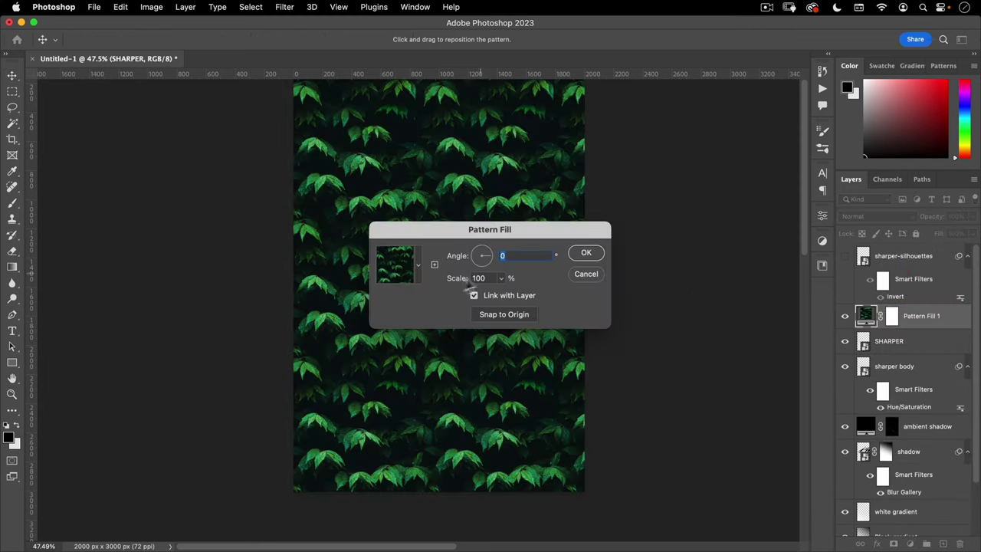
click(413, 267)
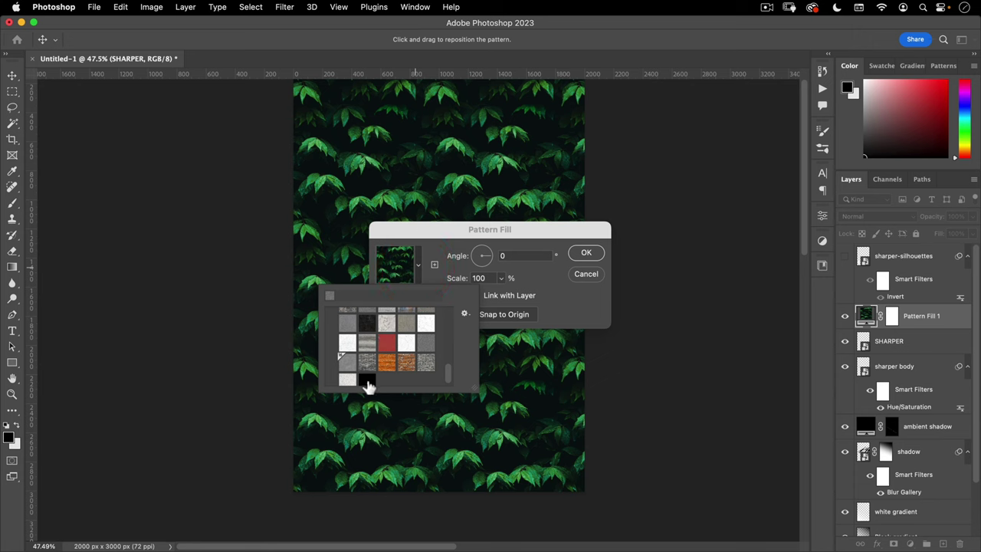
click(422, 361)
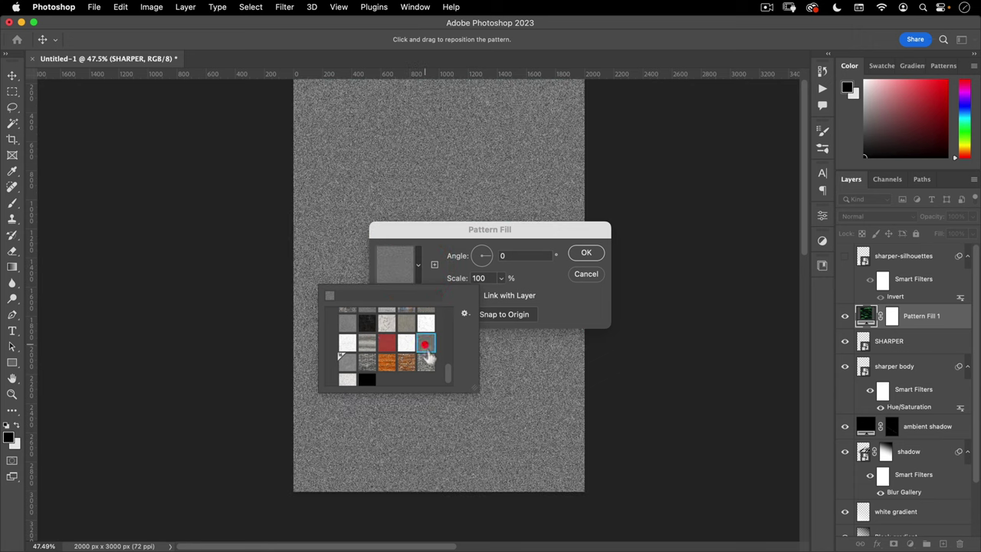
click(410, 228)
click(451, 274)
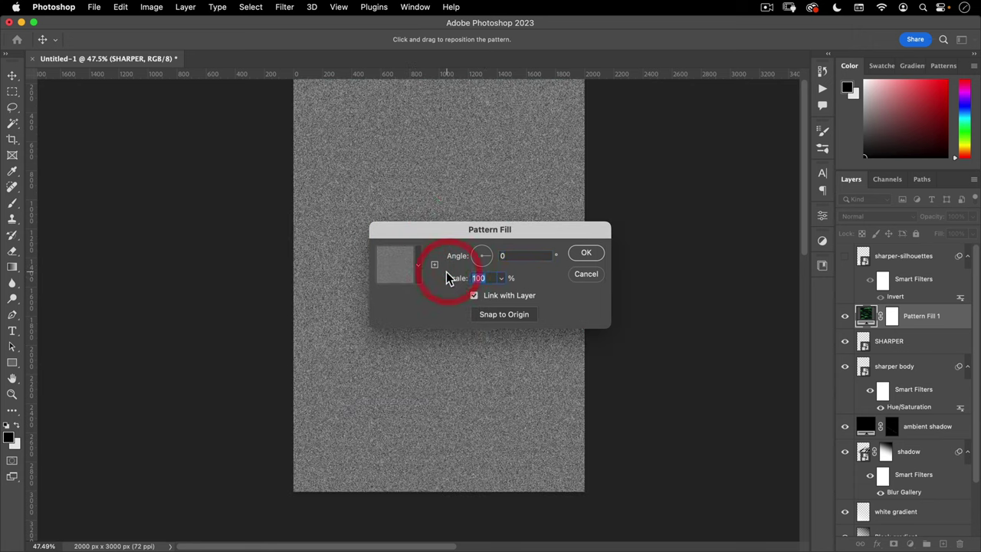
text(50)
key(Return)
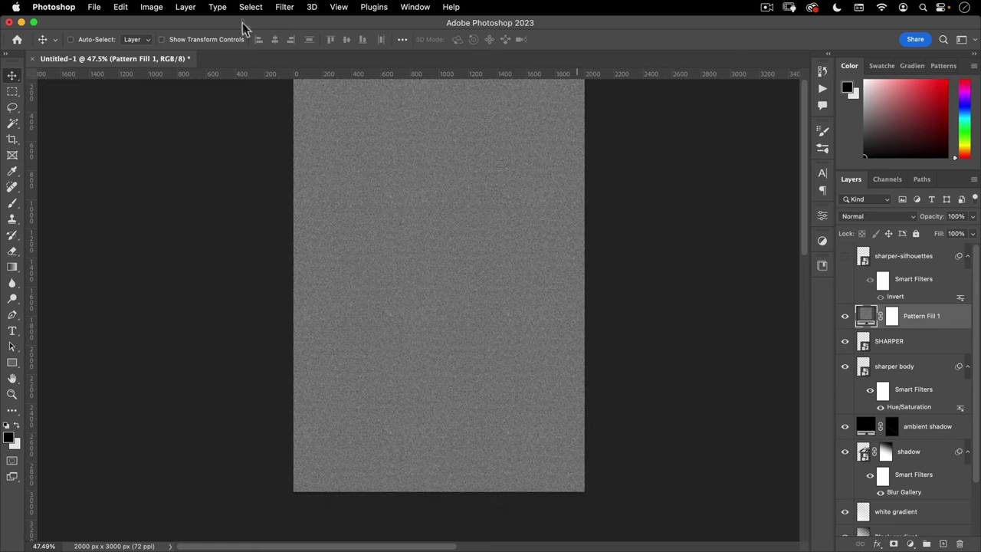
Set the noise pattern layer's blend mode to Overlay and its fill to 20%.
click(284, 7)
click(285, 7)
click(888, 222)
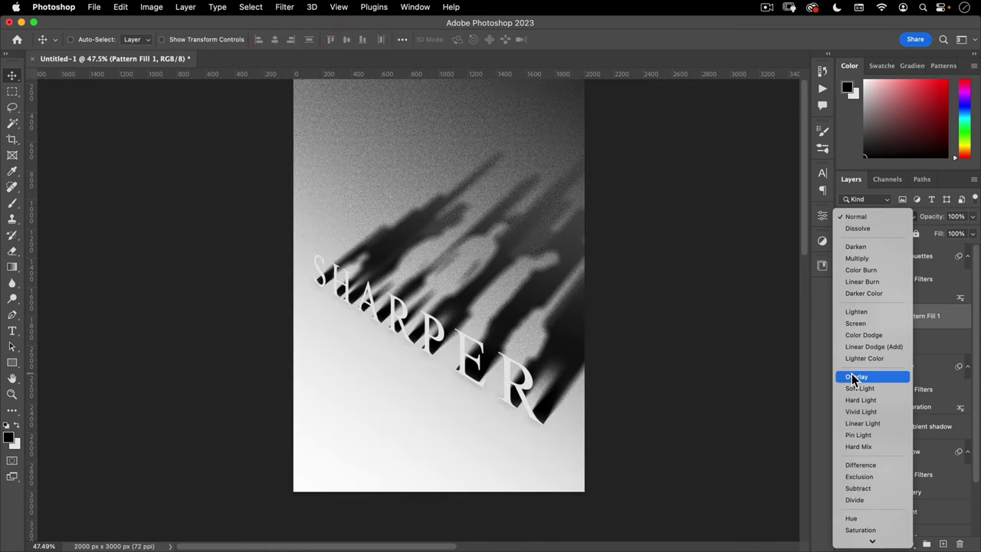
click(854, 376)
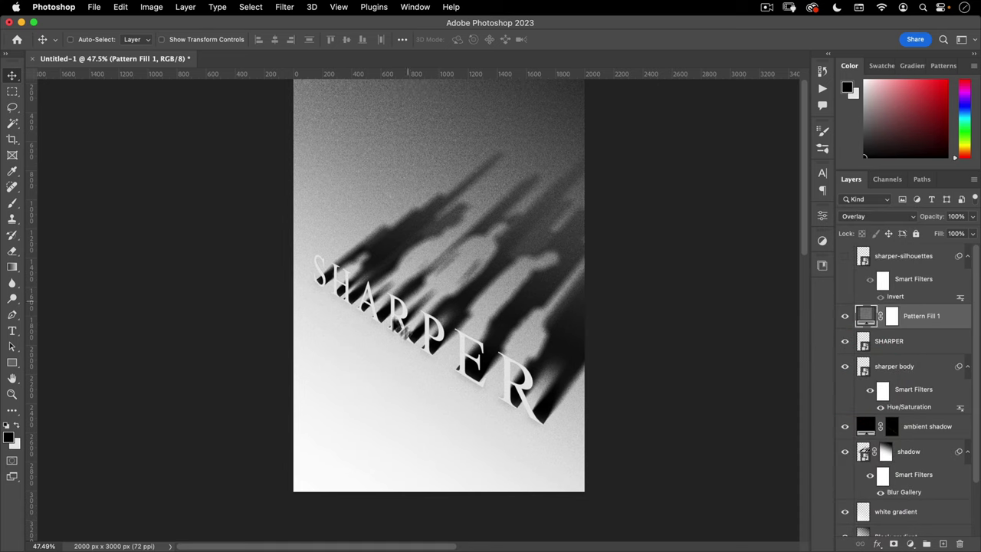
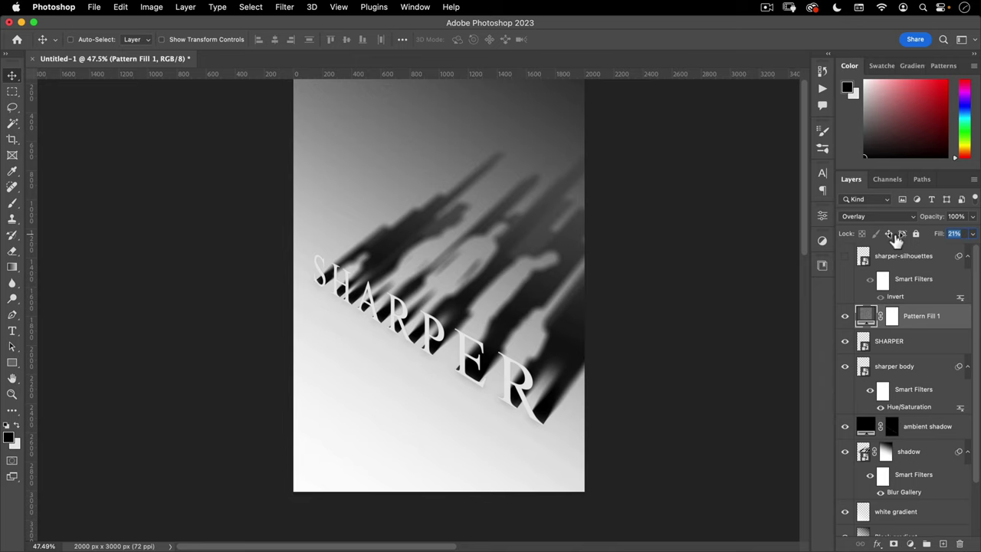
click(894, 238)
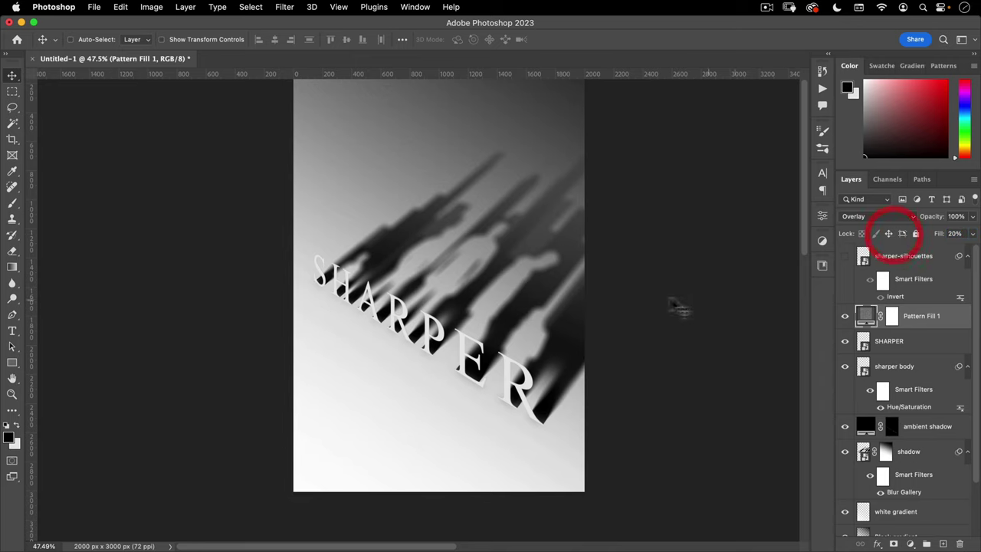
key(space)
drag(442, 252, 442, 273)
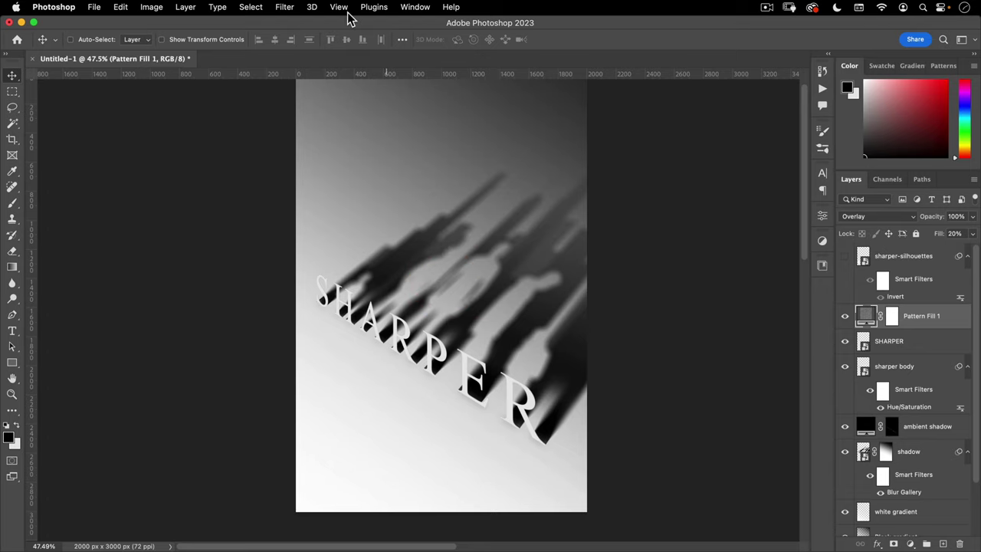
key(space)
mouse_move(467, 179)
mouse_down()
mouse_move(449, 188)
mouse_move(453, 178)
mouse_up()
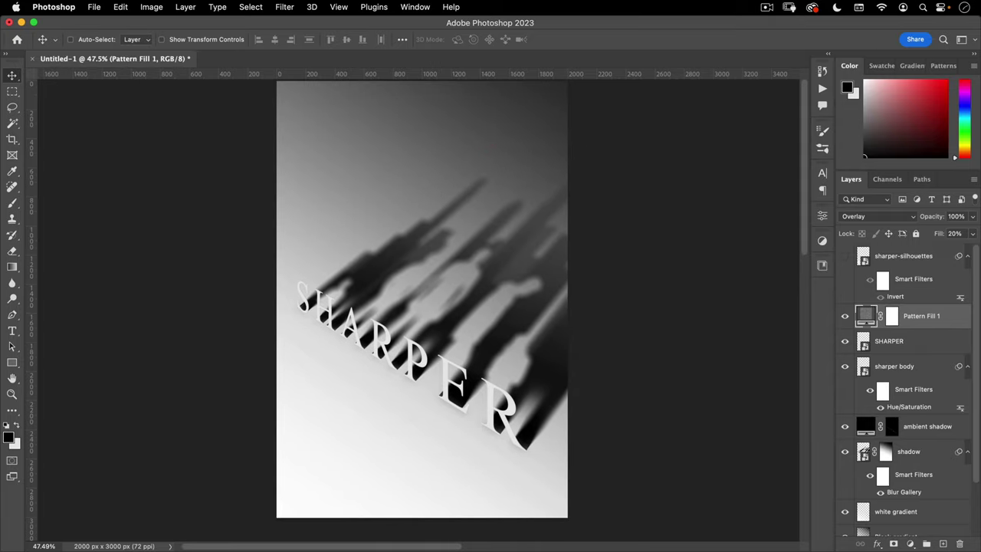
click(579, 407)
Create a new layer named "white gradient" above the SHARPER layer and clip it to the letters.
key(super+space)
drag(292, 284, 319, 274)
drag(446, 364, 526, 391)
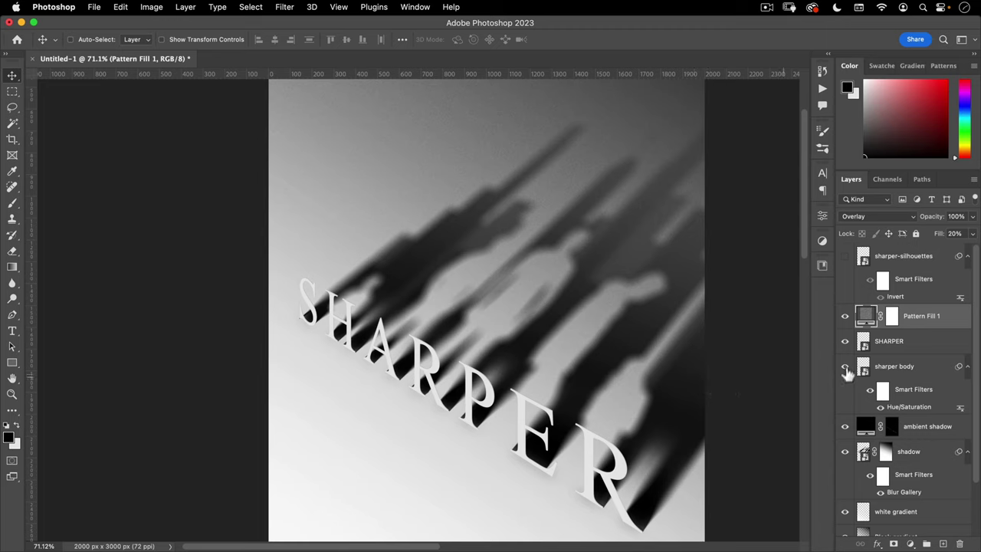
click(912, 342)
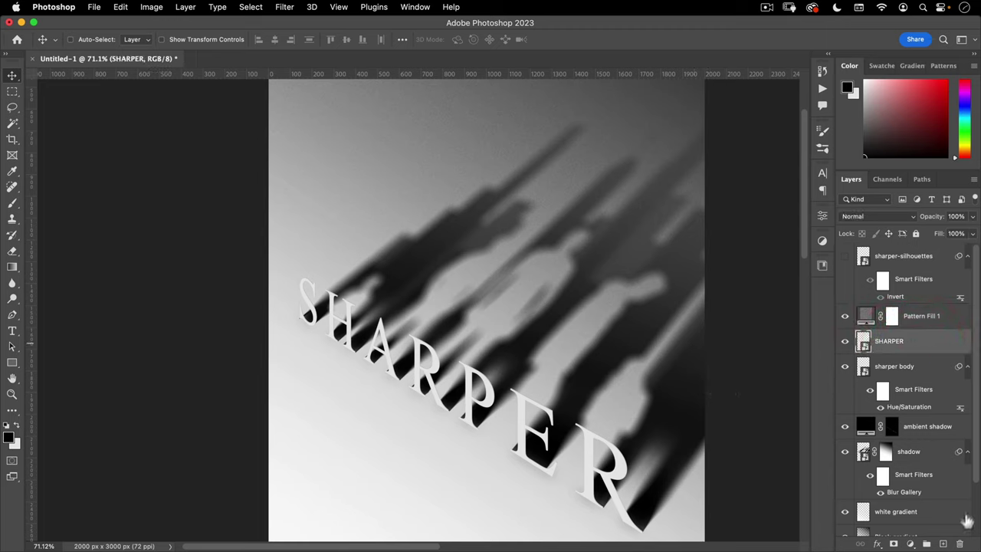
click(943, 543)
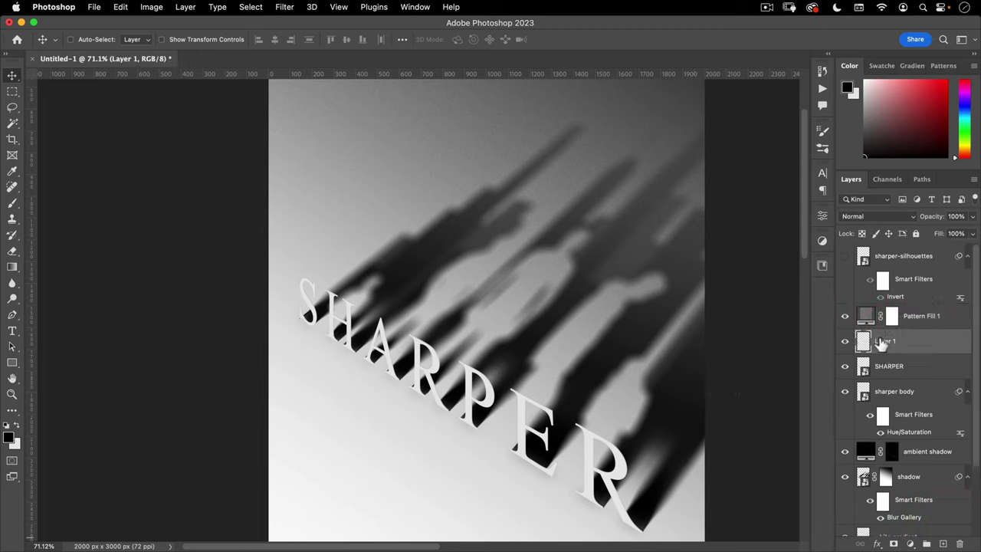
text(white gr)
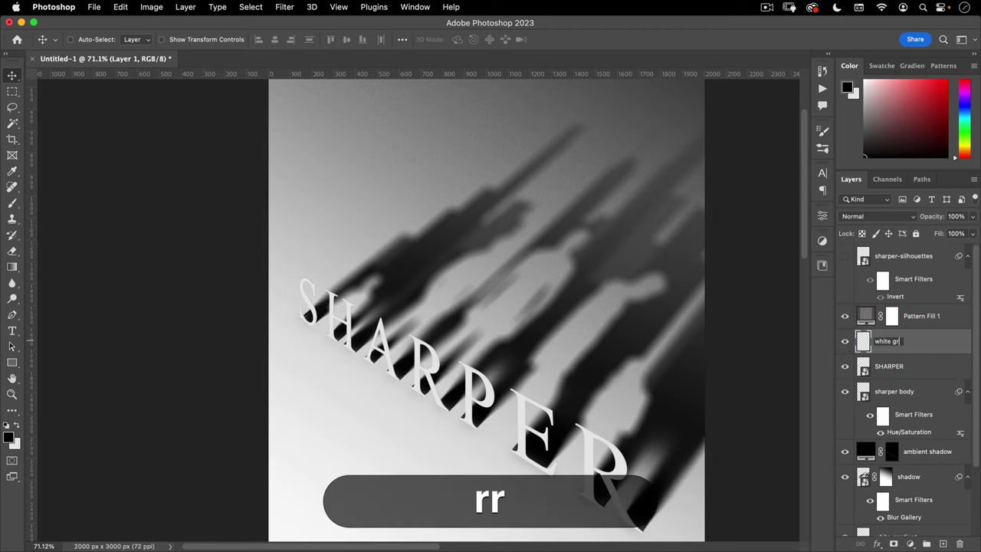
text(adient)
key(Return)
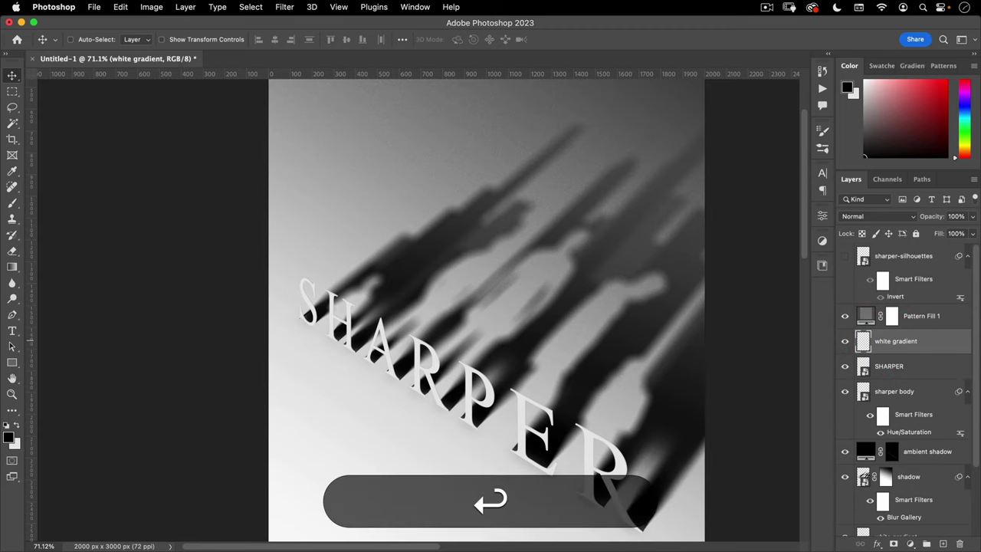
key(alt)
alt+click(868, 352)
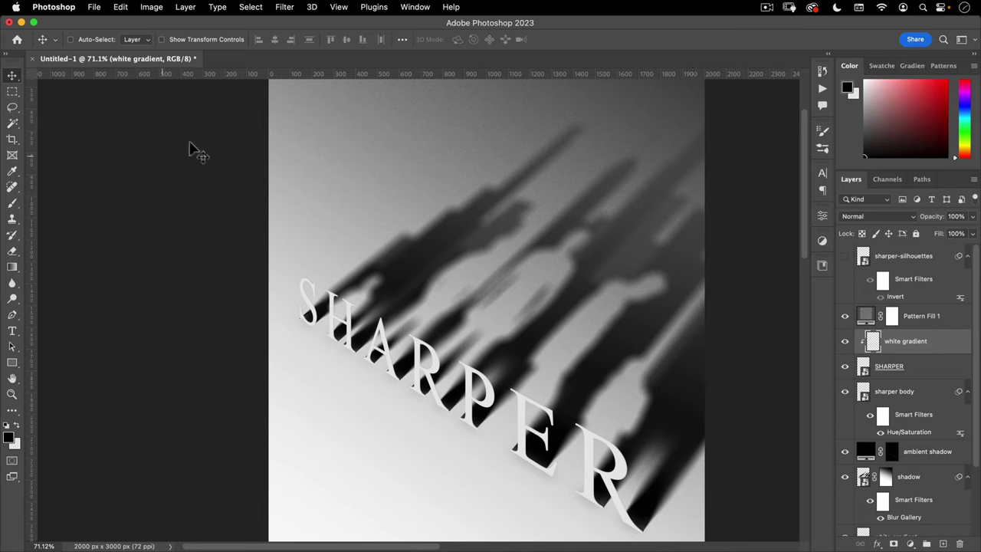
Paint soft white highlights over the SHARPER letters on the clipped layer with a 344 px soft round brush at 0% hardness.
key(b)
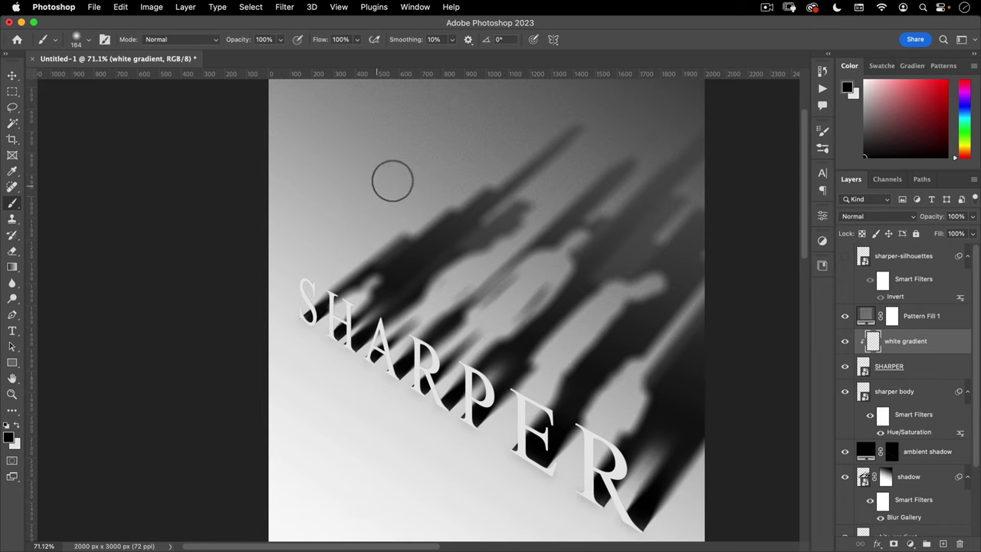
right_click(391, 179)
click(470, 467)
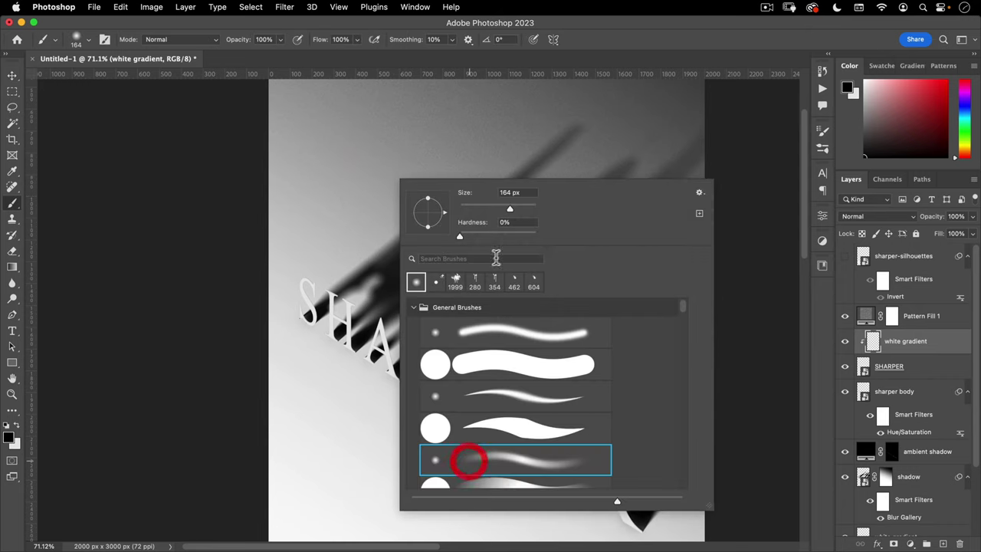
click(515, 208)
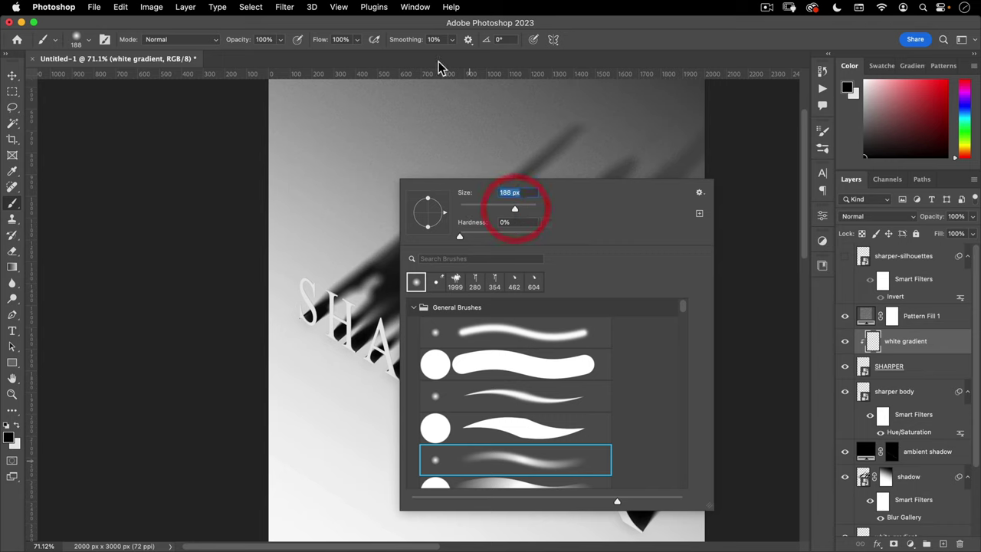
click(438, 64)
drag(367, 288, 400, 283)
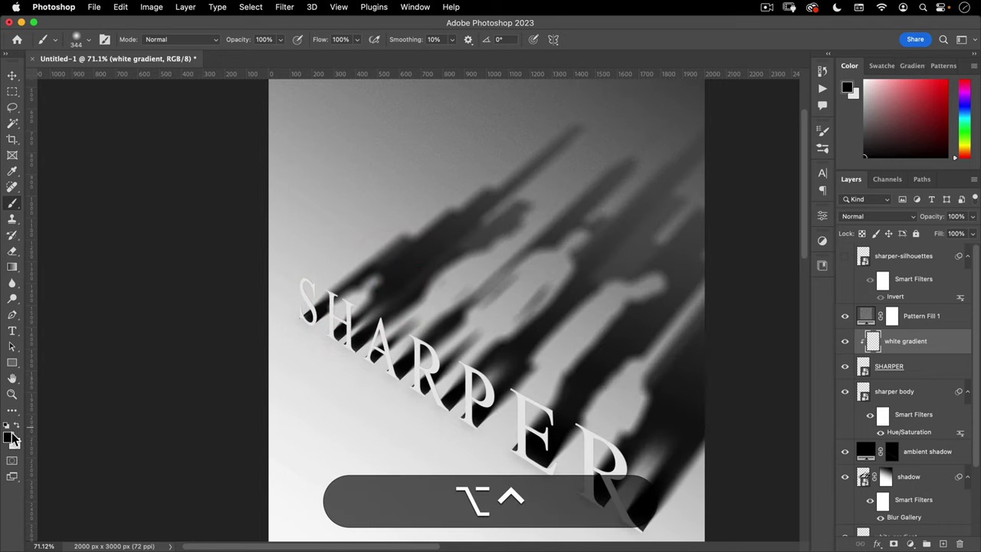
key(d)
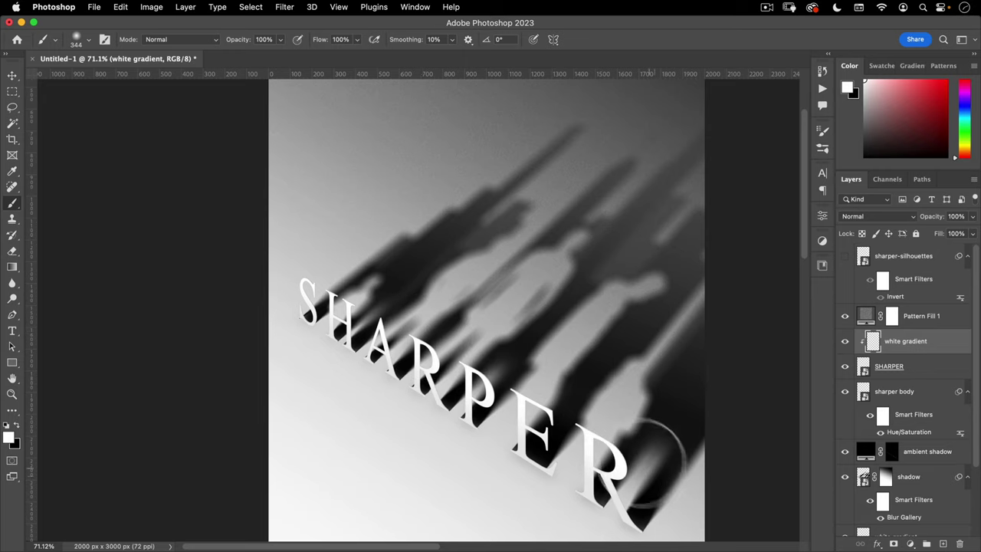
Compare the SHARPER letters with and without the painted highlights by toggling the white gradient layer's visibility.
drag(255, 224, 168, 242)
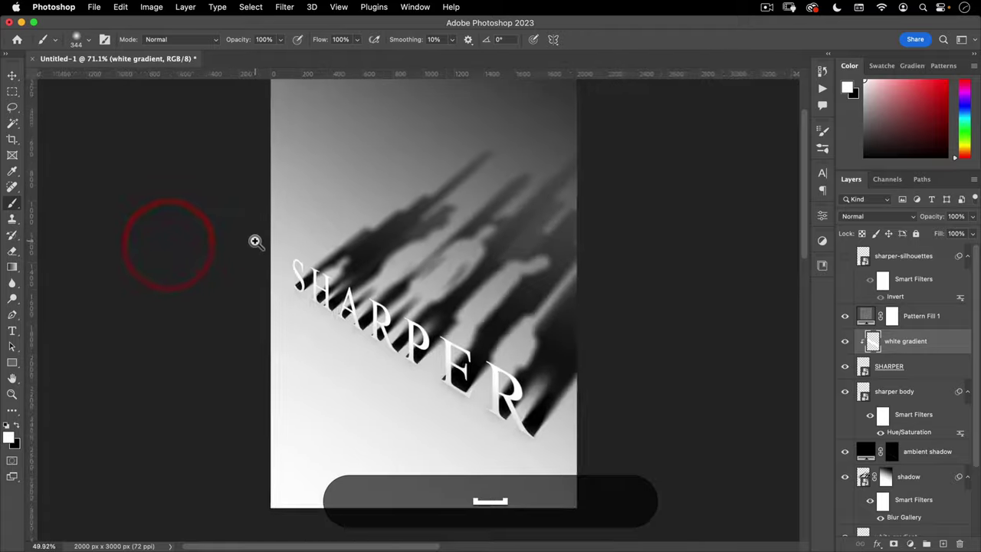
drag(257, 238, 260, 232)
drag(383, 213, 515, 187)
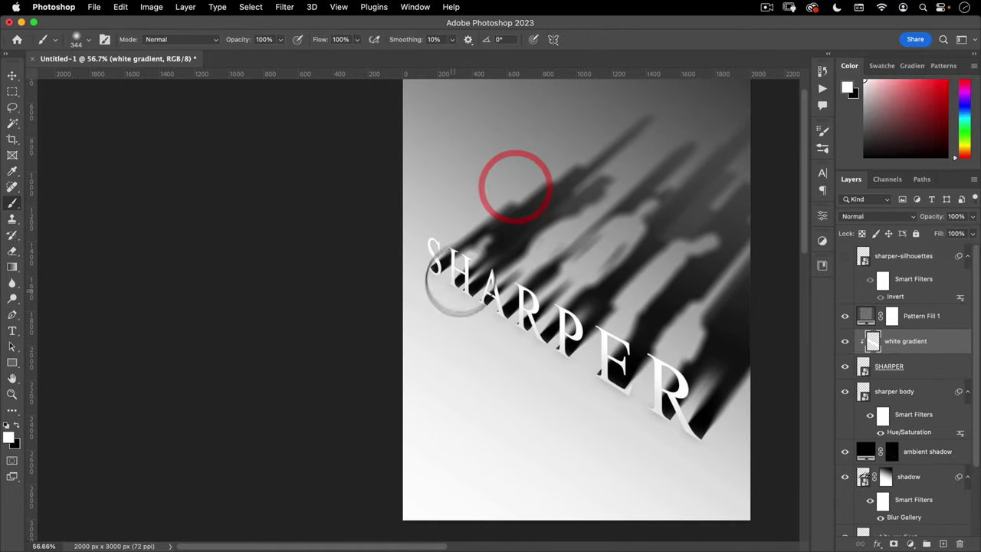
click(846, 341)
click(846, 341)
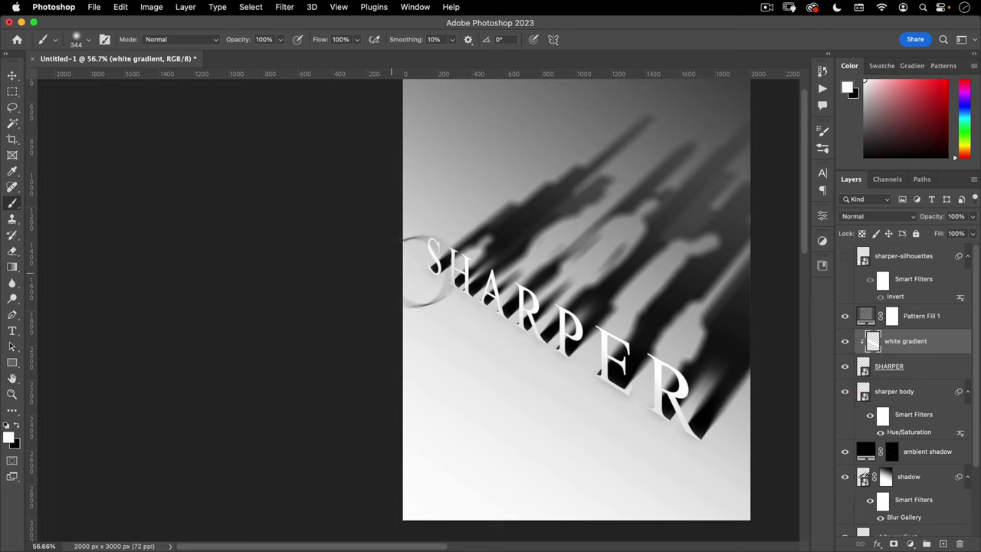
key(super+space)
drag(526, 340, 476, 333)
Start a new guide layout from the Default preset with columns turned off and margins turned on.
key(v)
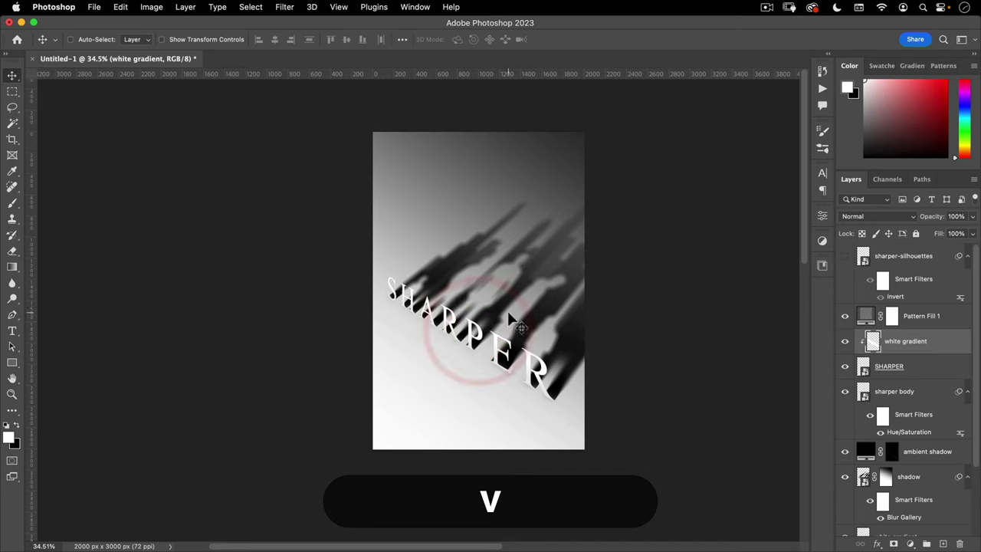
click(895, 256)
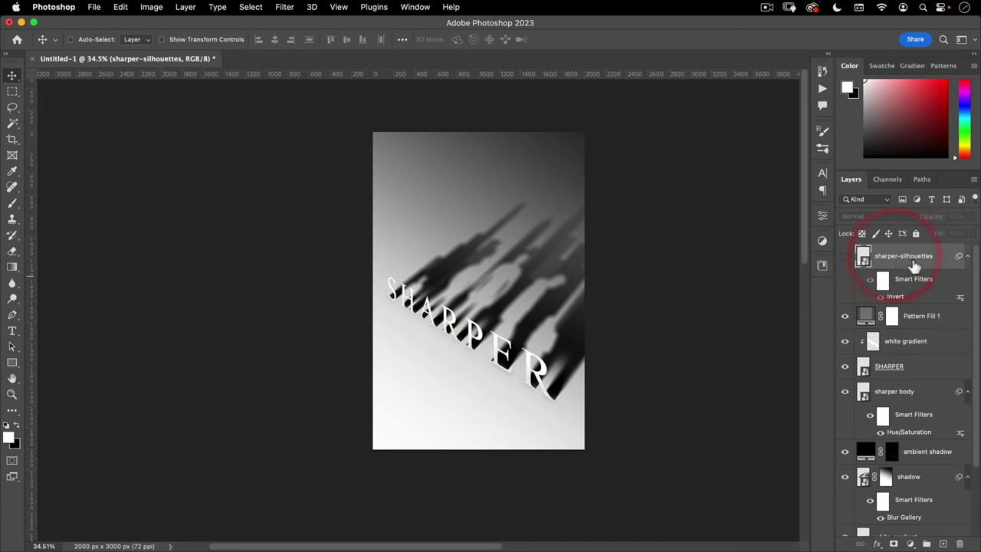
click(249, 7)
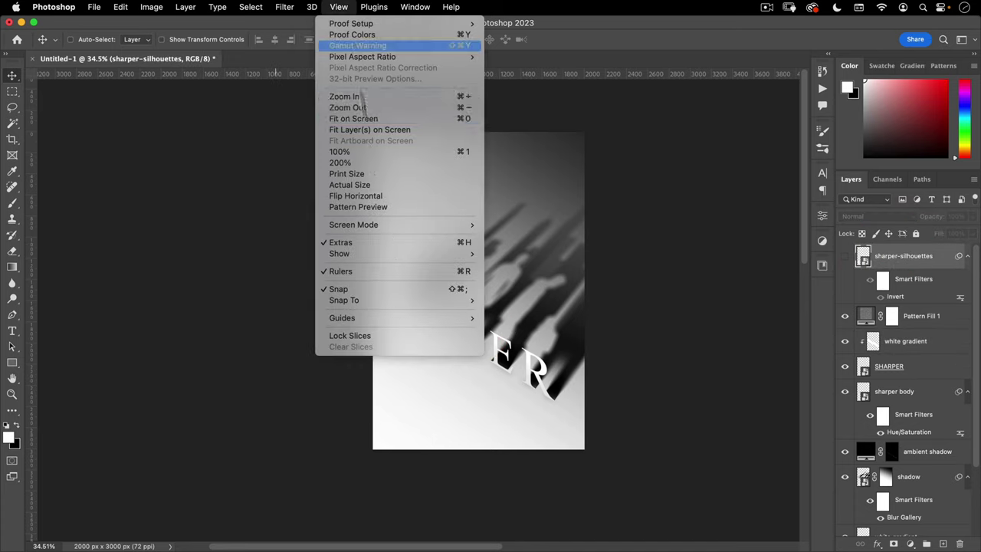
mouse_move(381, 317)
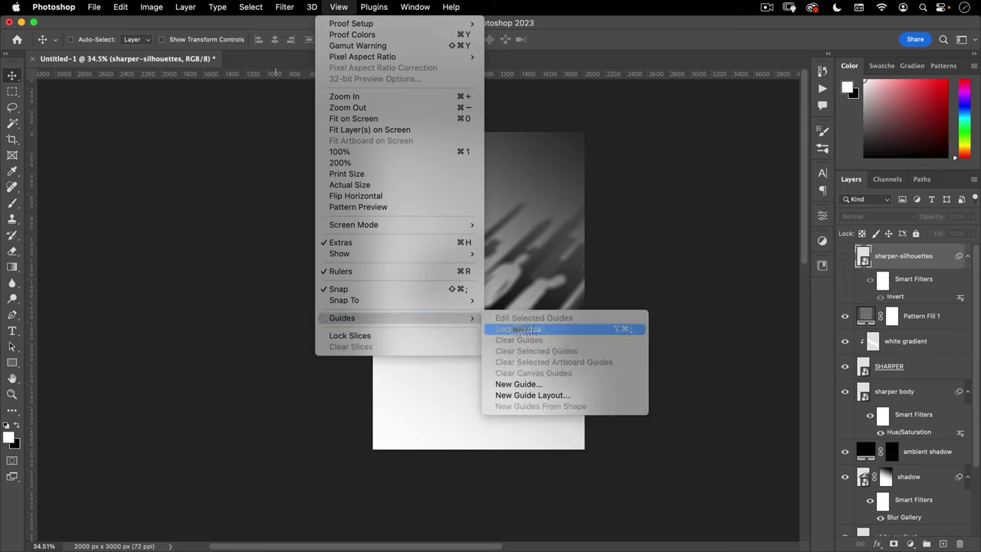
click(564, 395)
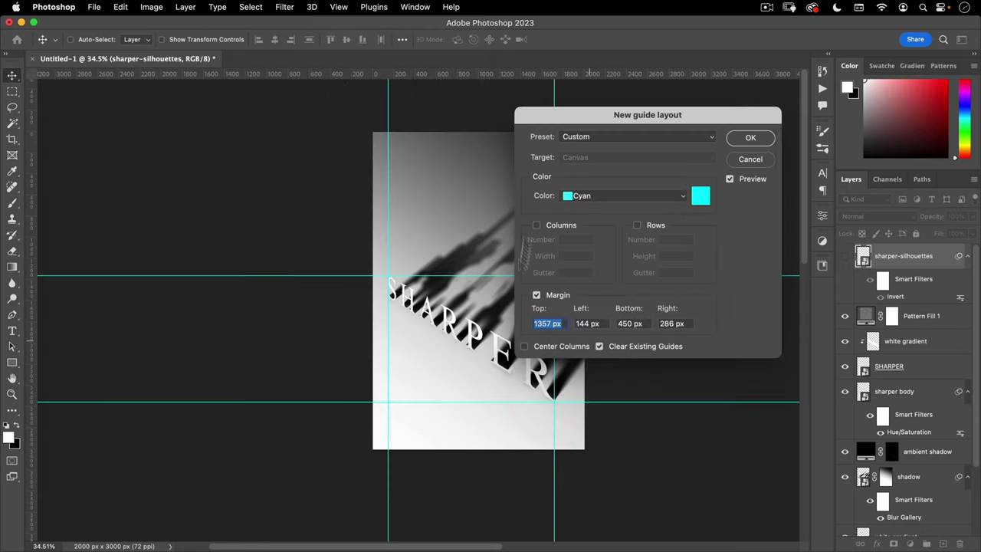
drag(596, 124, 694, 134)
click(712, 146)
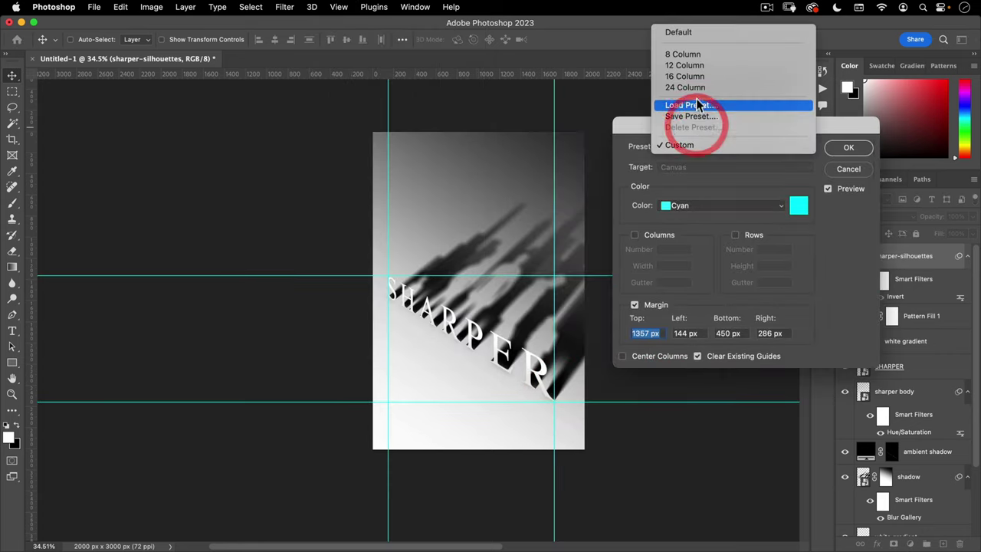
click(712, 31)
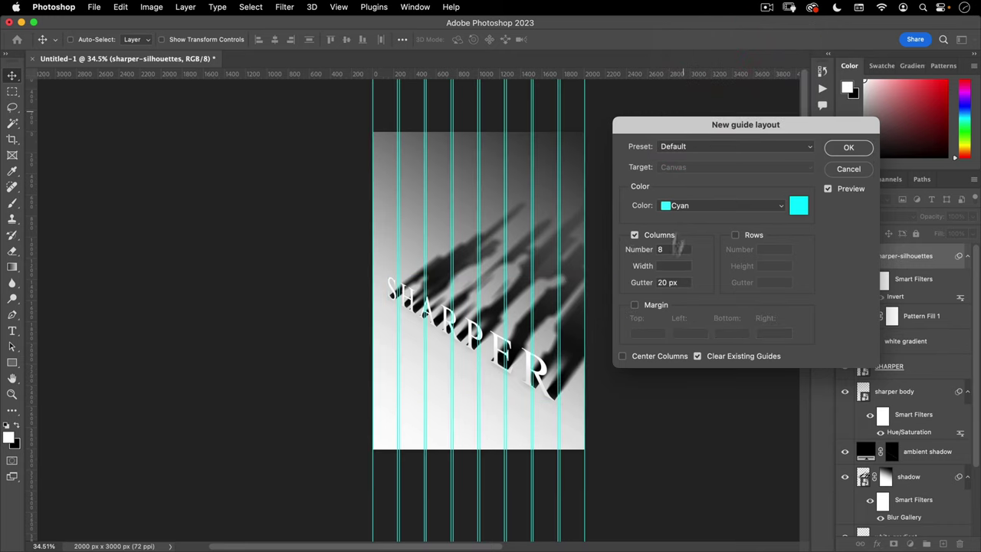
click(653, 235)
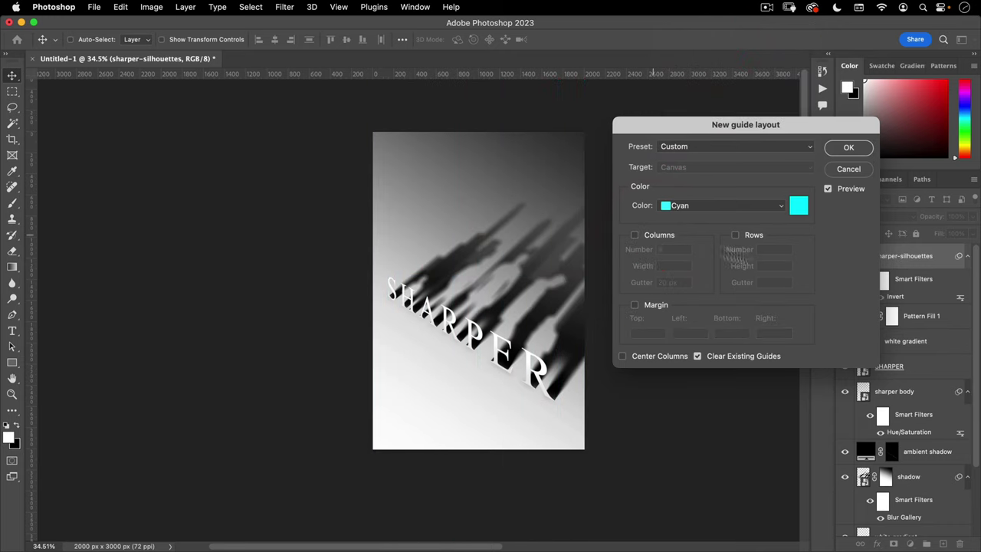
click(635, 305)
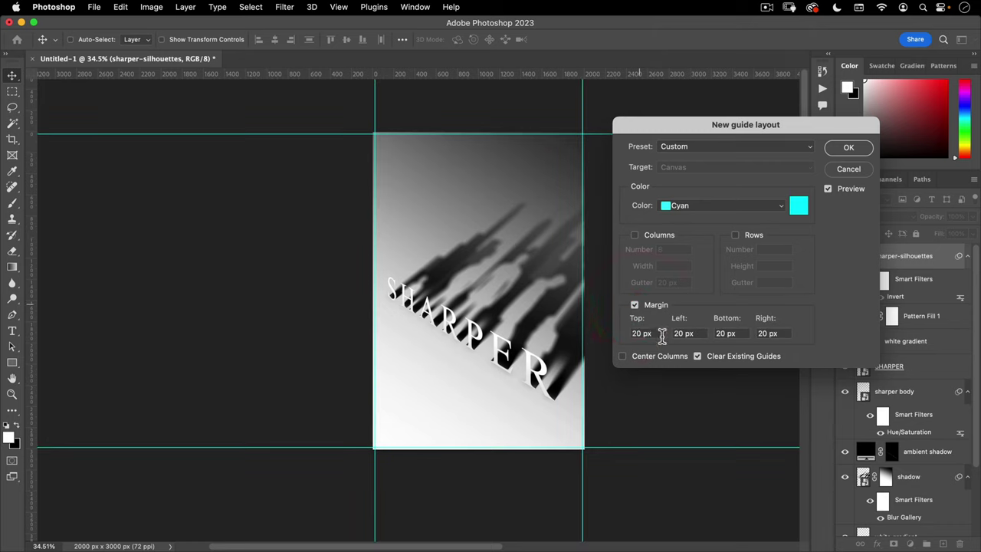
Create margin guides at 218 px top, 0 px left, 108 px bottom and 0 px right.
click(550, 326)
text(218)
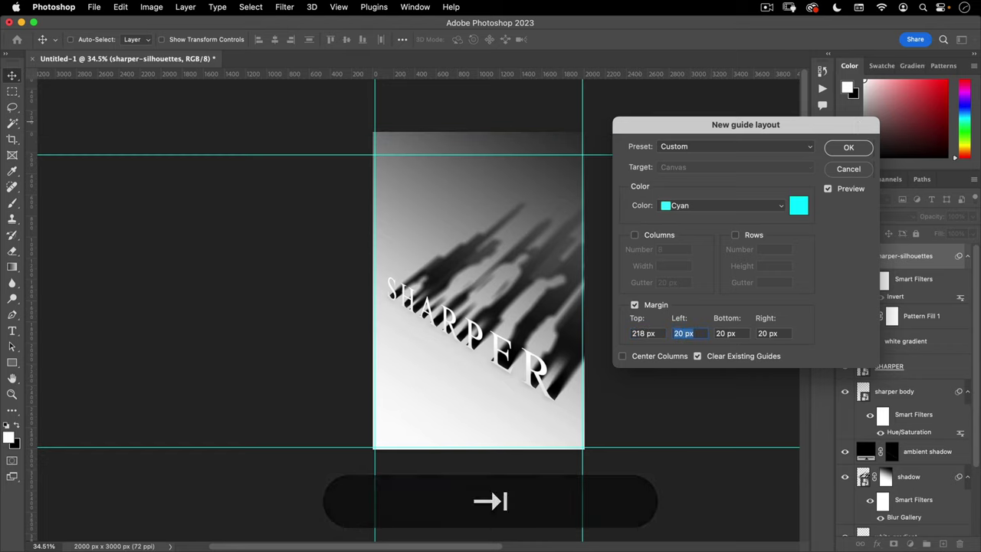
text(0)
key(Tab)
text(0)
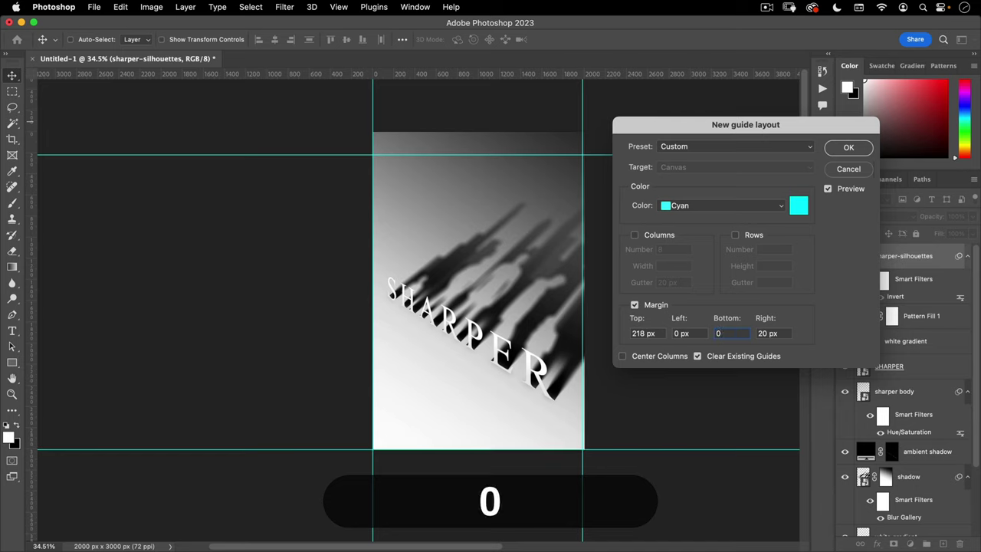
key(Tab)
text(0)
key(shift+Tab)
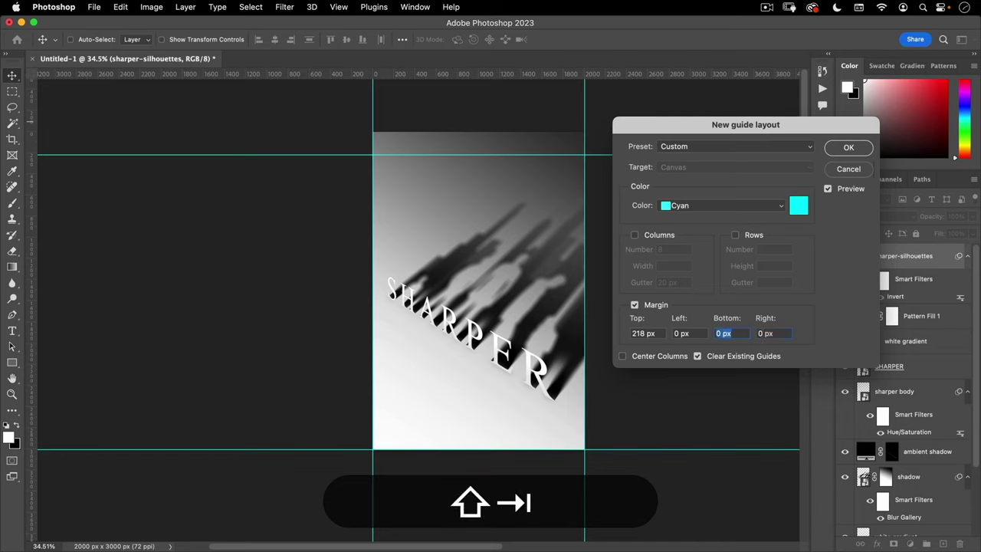
text(108)
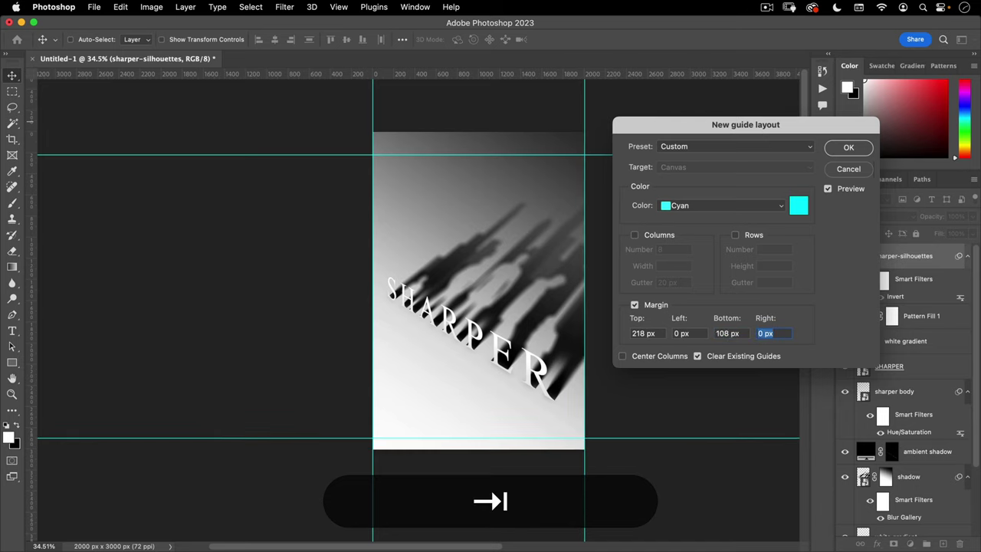
click(847, 150)
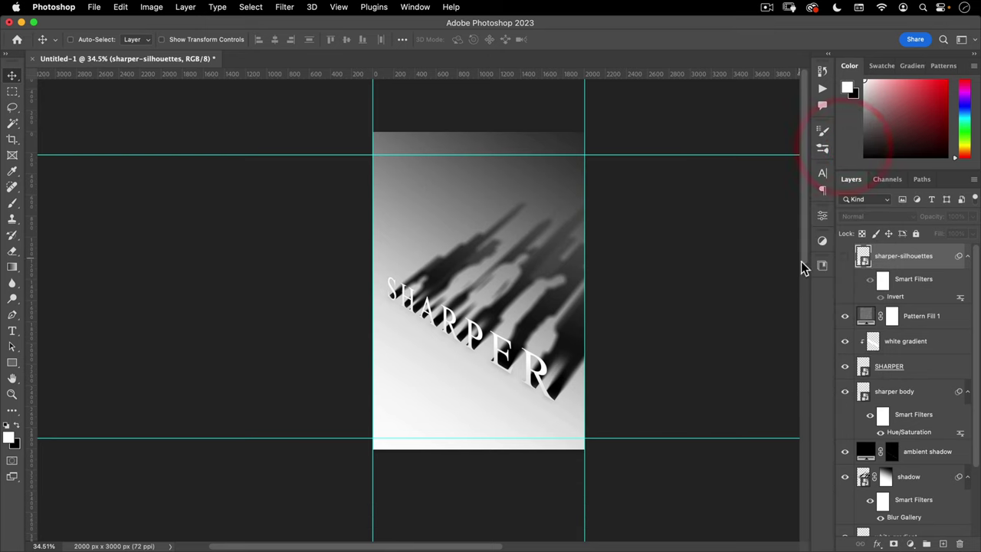
Set the Type tool's font to Helvetica Neue Medium at 64 pt.
mouse_move(466, 160)
mouse_down()
mouse_move(508, 138)
mouse_move(481, 168)
mouse_up()
click(13, 331)
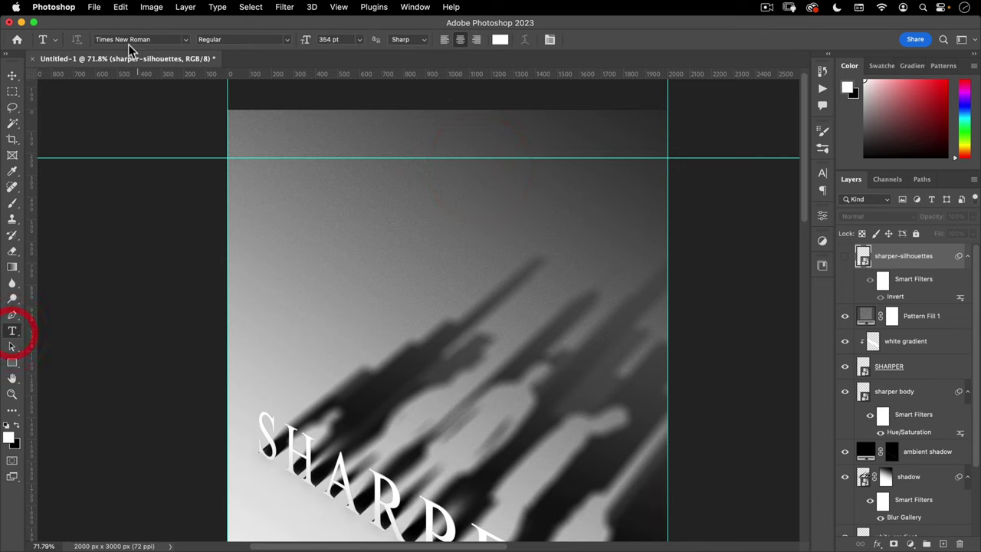
click(155, 39)
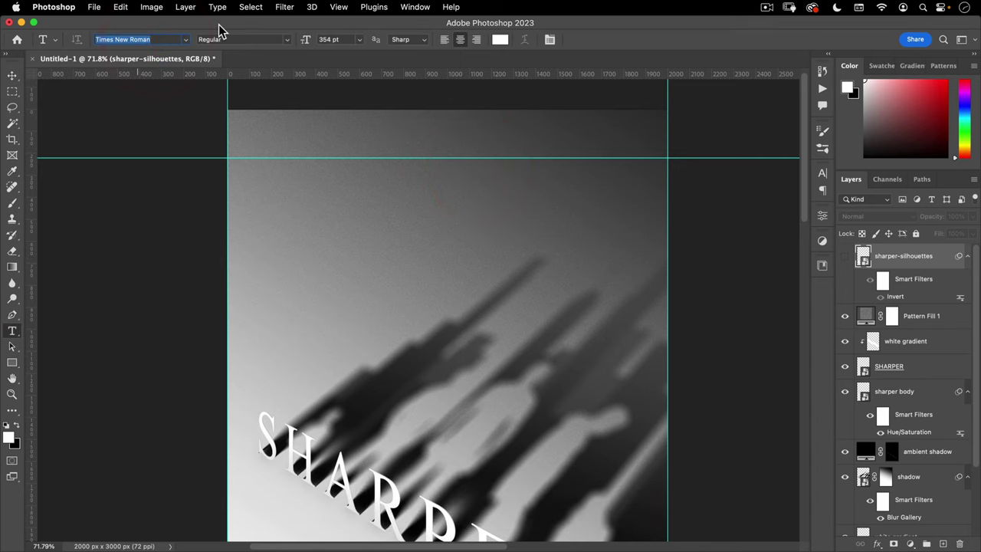
text(helvet)
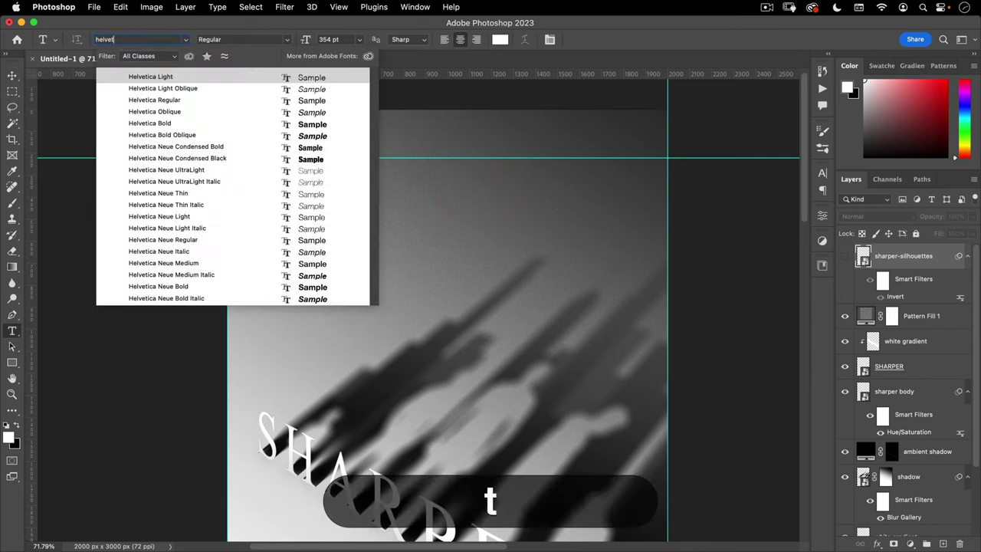
text(ica Neue)
click(165, 261)
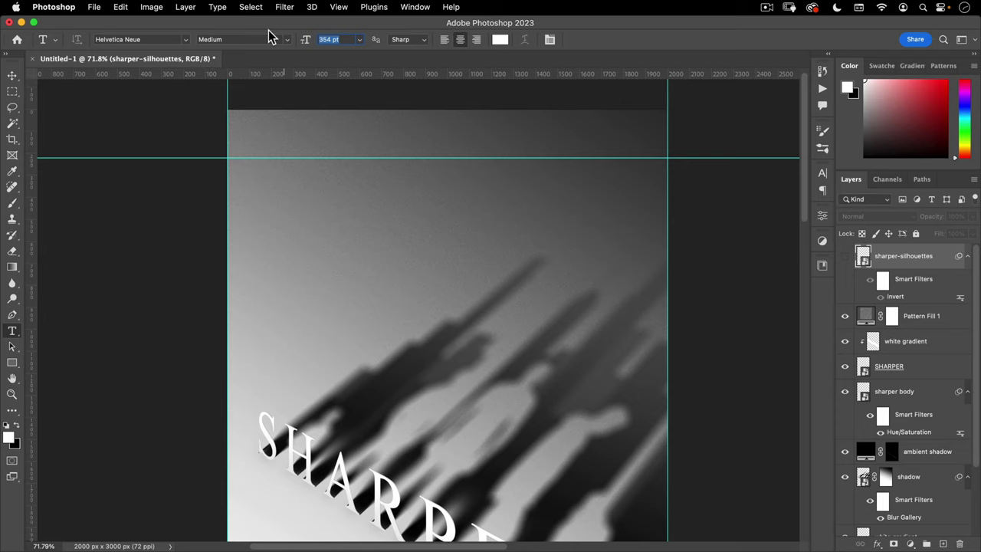
text(64)
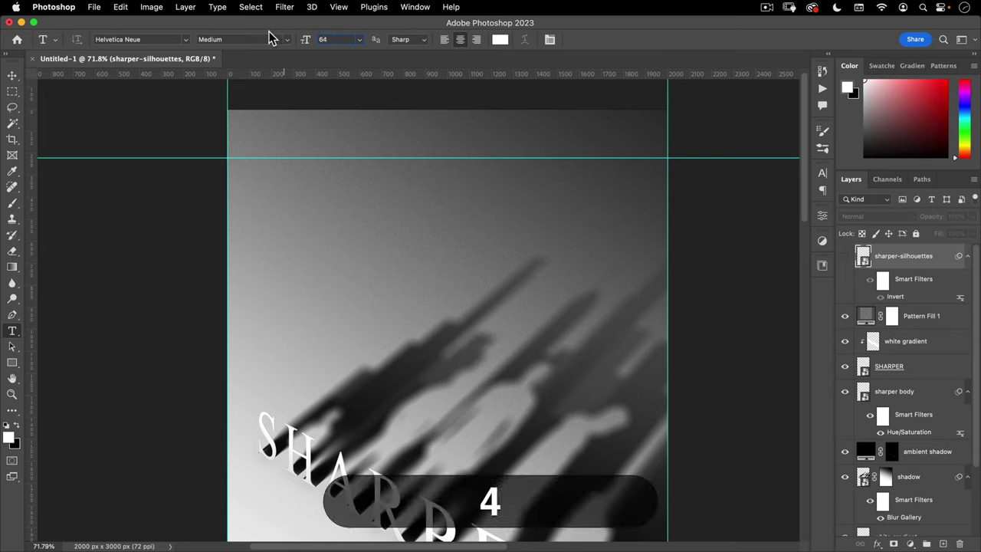
key(Tab)
Set the character tracking for new text to 0.
click(549, 39)
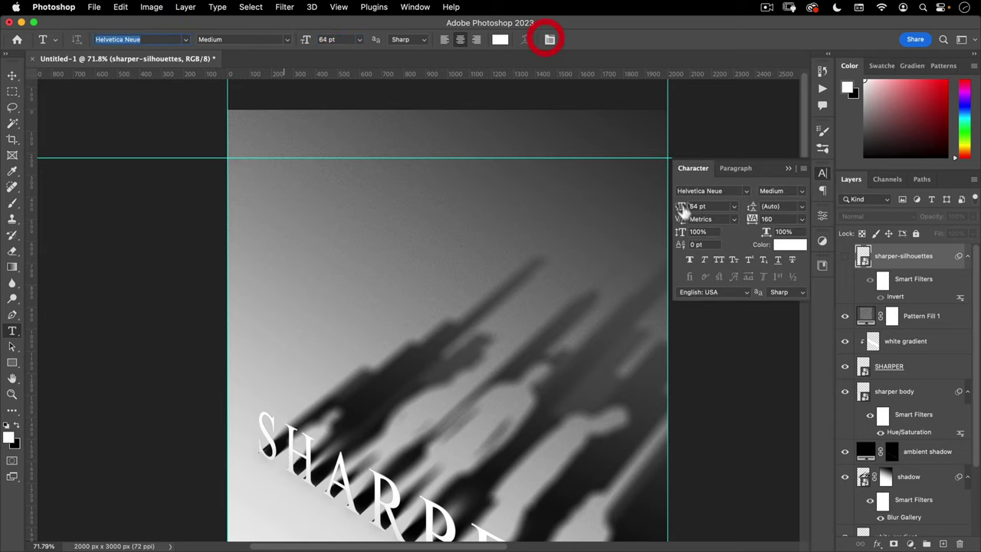
click(764, 218)
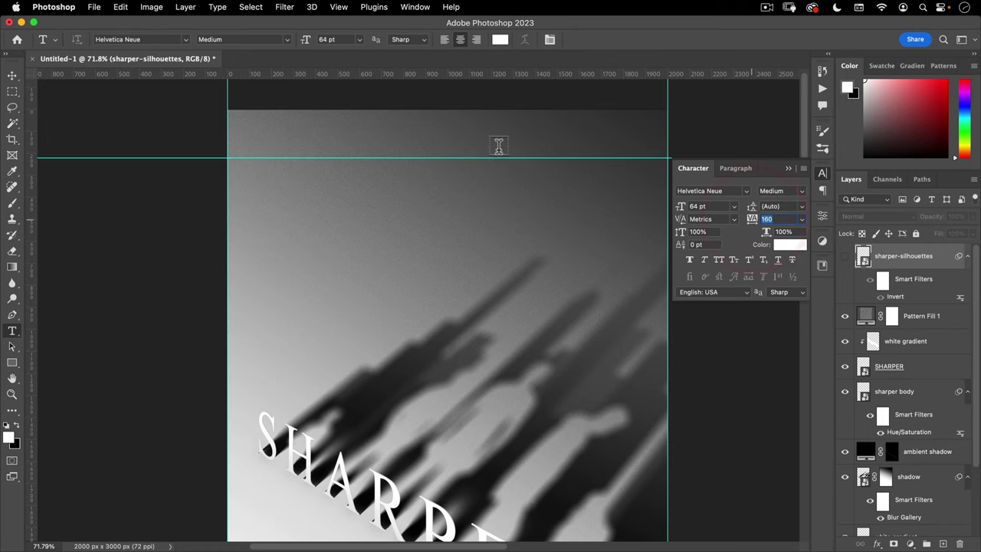
text(0)
key(Tab)
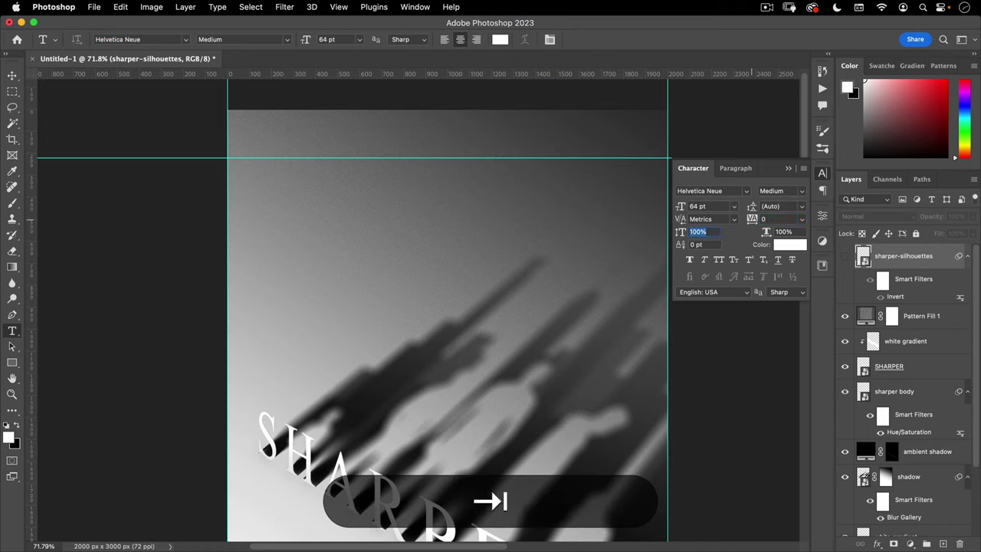
click(824, 176)
Add the white text line "An Apple Original Film" on the upper horizontal guide of the poster.
click(425, 155)
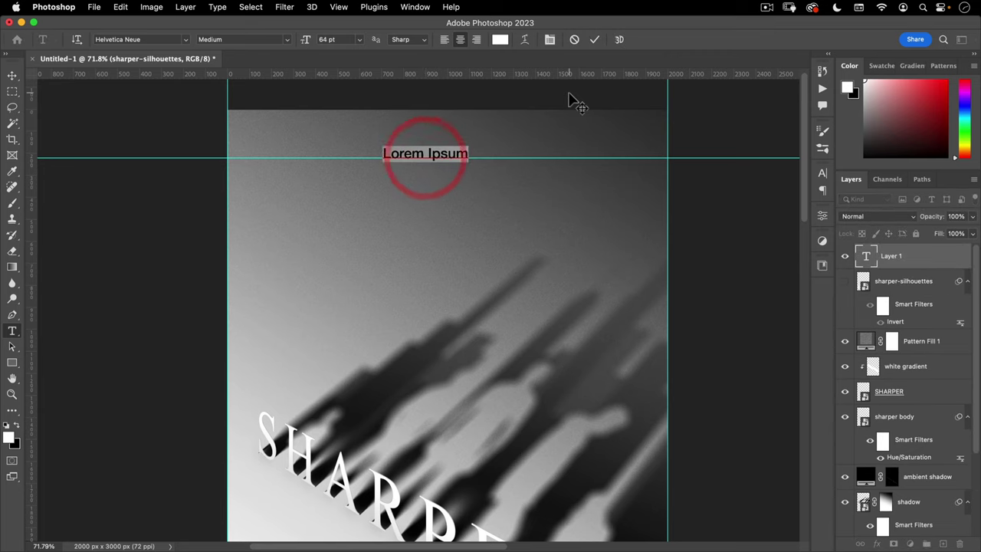
text(An)
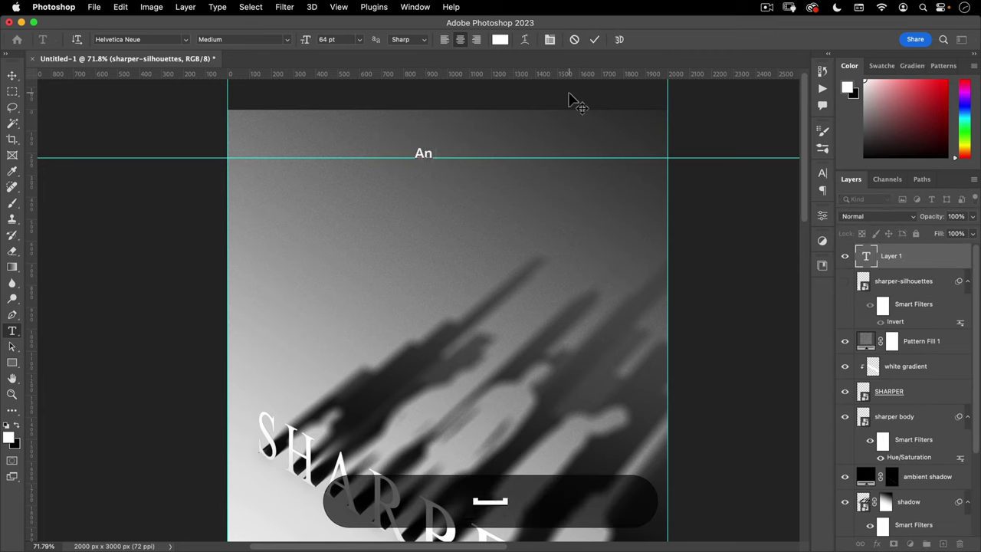
text( Appl)
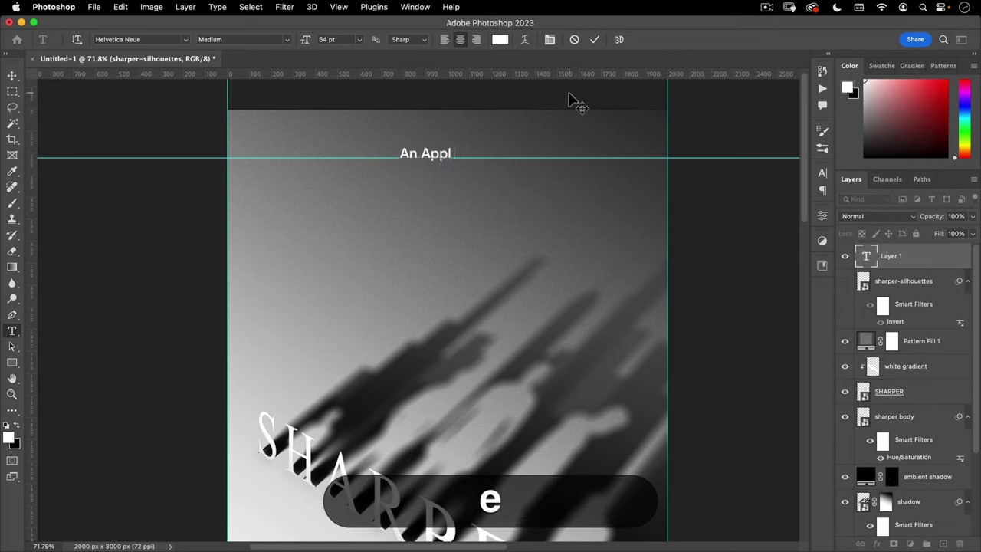
text(e Original Film)
key(Escape)
key(v)
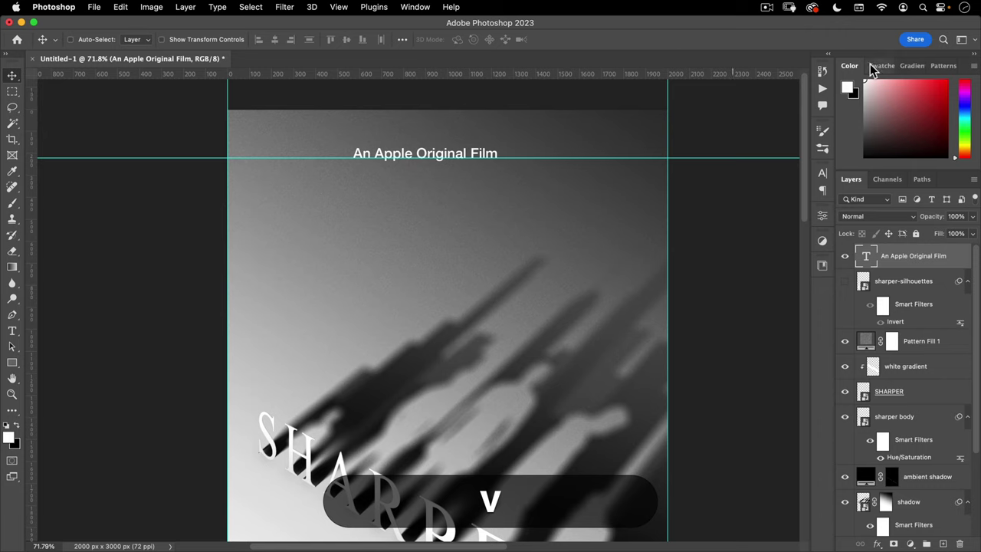
Centre the "An Apple Original Film" text horizontally on the poster, resting on the upper guide.
drag(390, 135, 448, 132)
key(space)
key(super+space)
drag(450, 196, 409, 213)
drag(441, 254, 434, 269)
drag(423, 180, 442, 169)
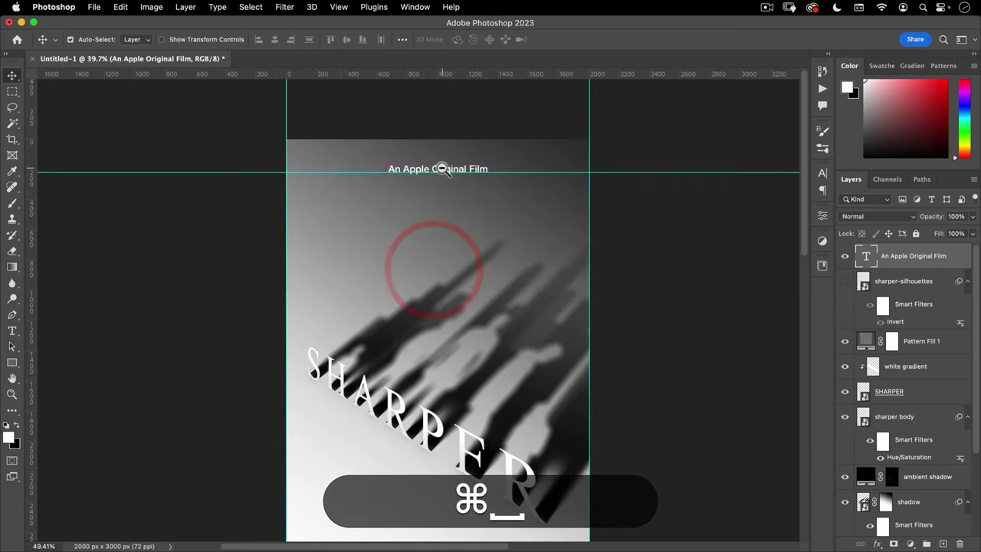
click(441, 168)
Create a new guide layout with 5 columns and a gutter of 0, keeping the existing top and bottom margins.
click(338, 7)
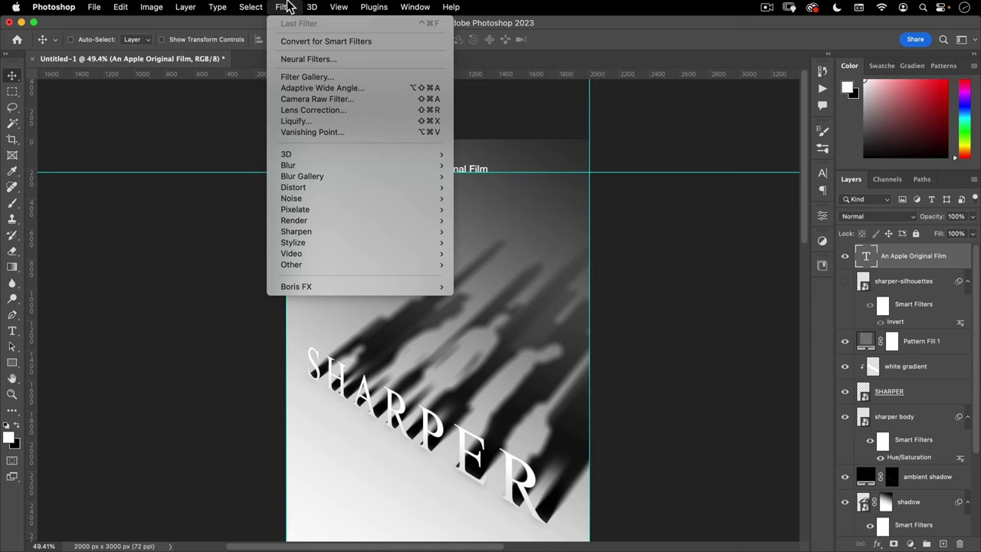
mouse_move(346, 7)
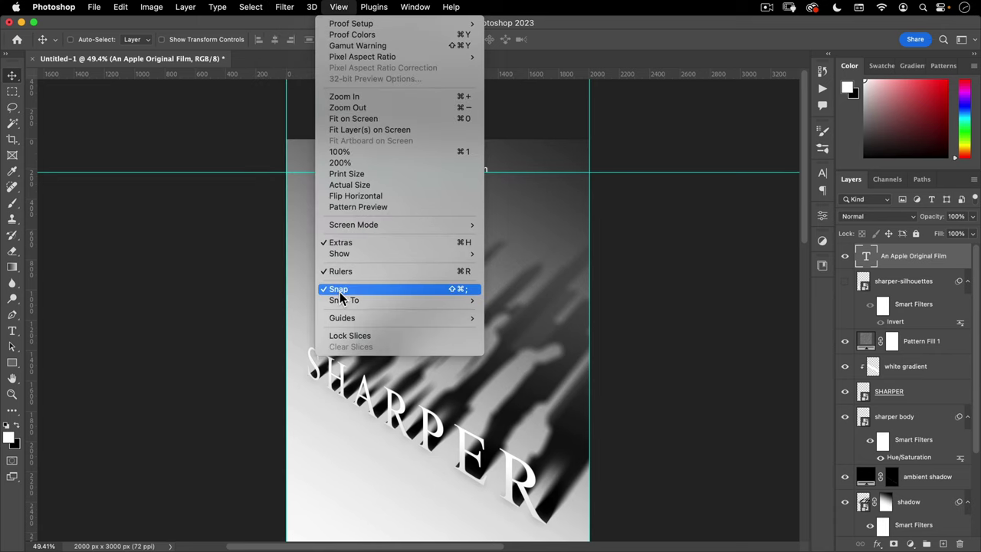
mouse_move(346, 318)
click(523, 395)
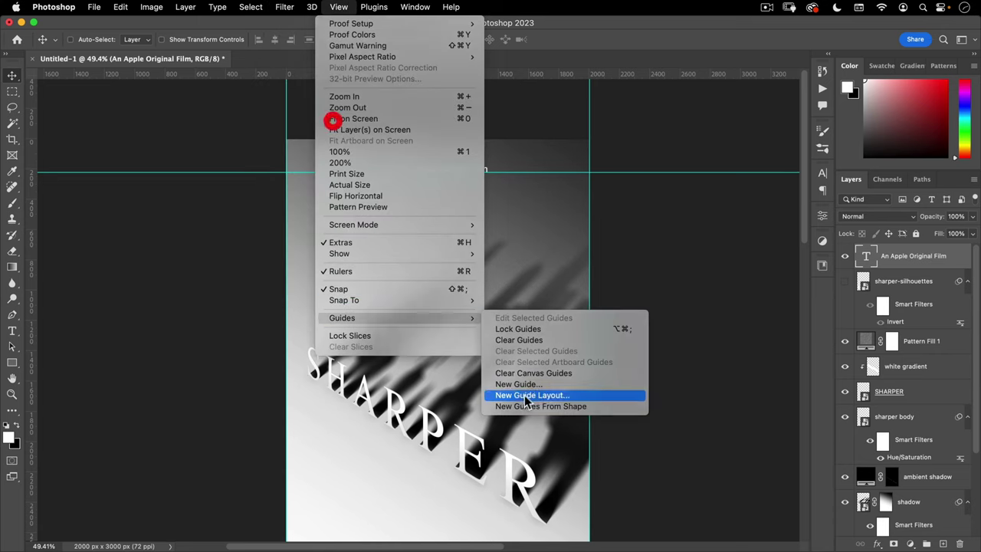
click(649, 239)
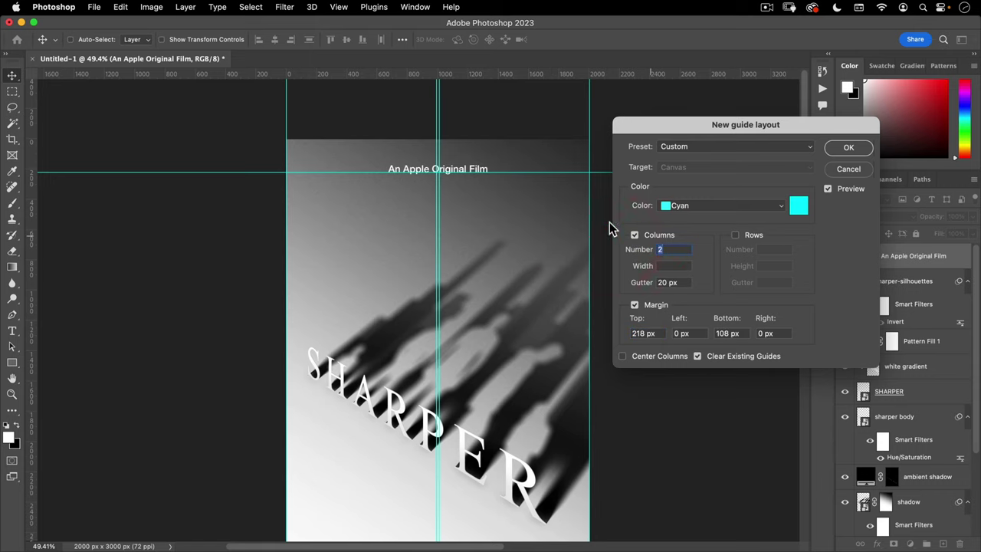
text(5)
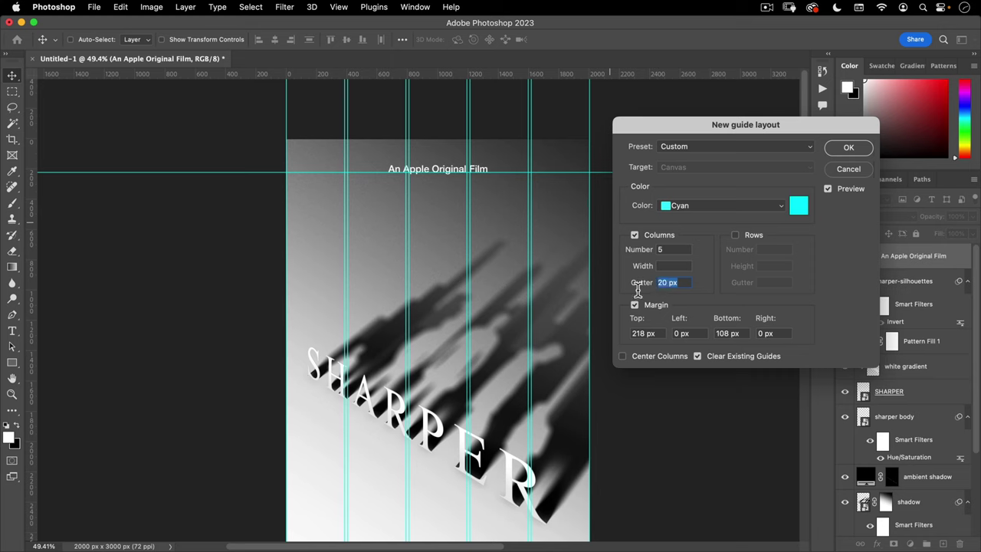
click(637, 286)
text(0)
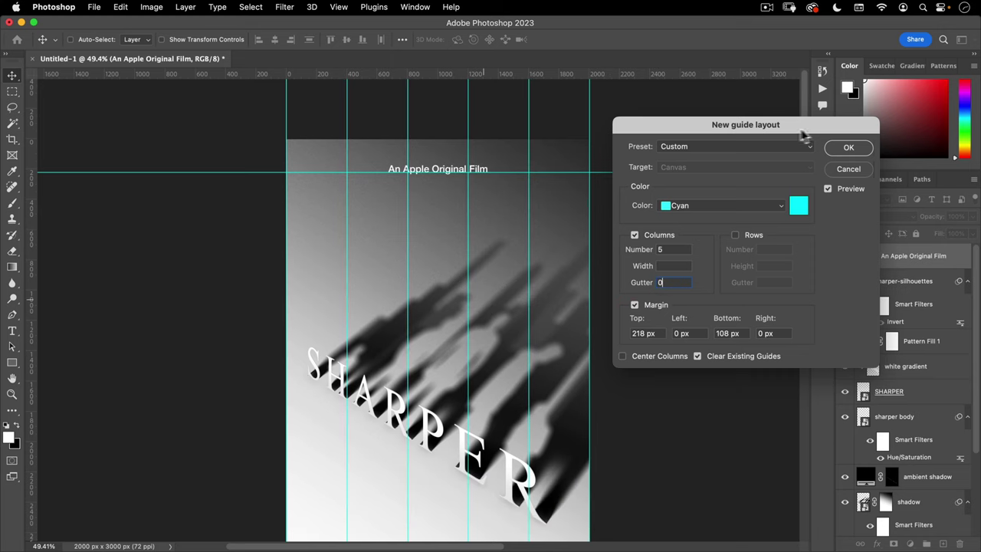
click(843, 147)
Duplicate the "An Apple Original Film" text and place the copy below it, around the first inner column guide.
drag(497, 256, 483, 199)
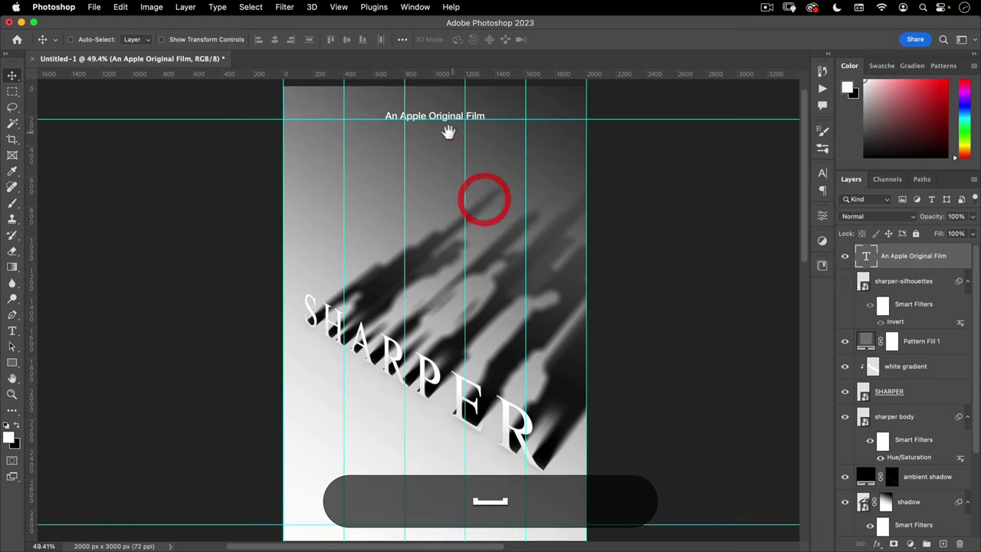
drag(449, 131, 454, 155)
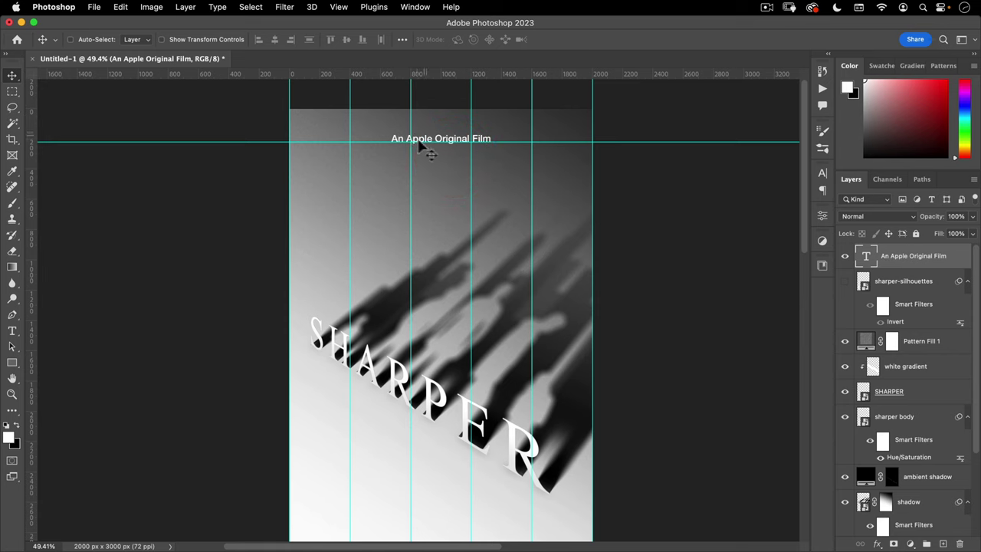
key(super+space)
click(423, 145)
key(alt+space)
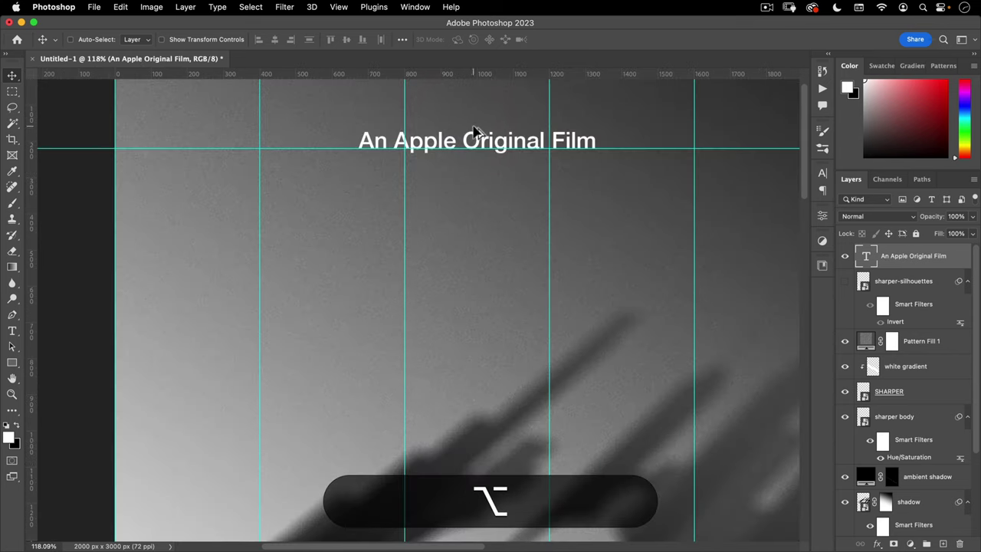
drag(476, 130, 257, 241)
Replace the copied text with a placeholder cast name on two lines, with the surname in capitals.
key(t)
click(273, 259)
key(super+a)
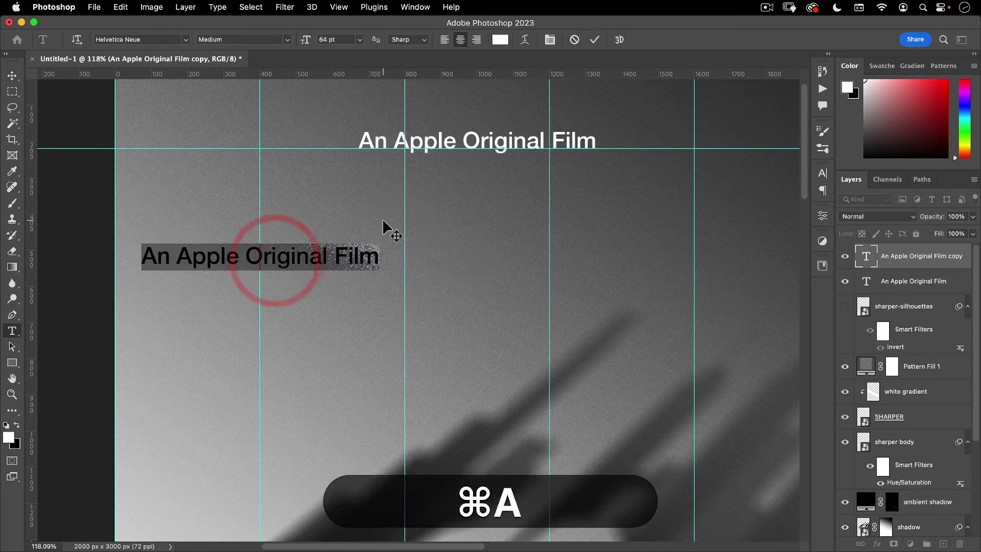
text(John)
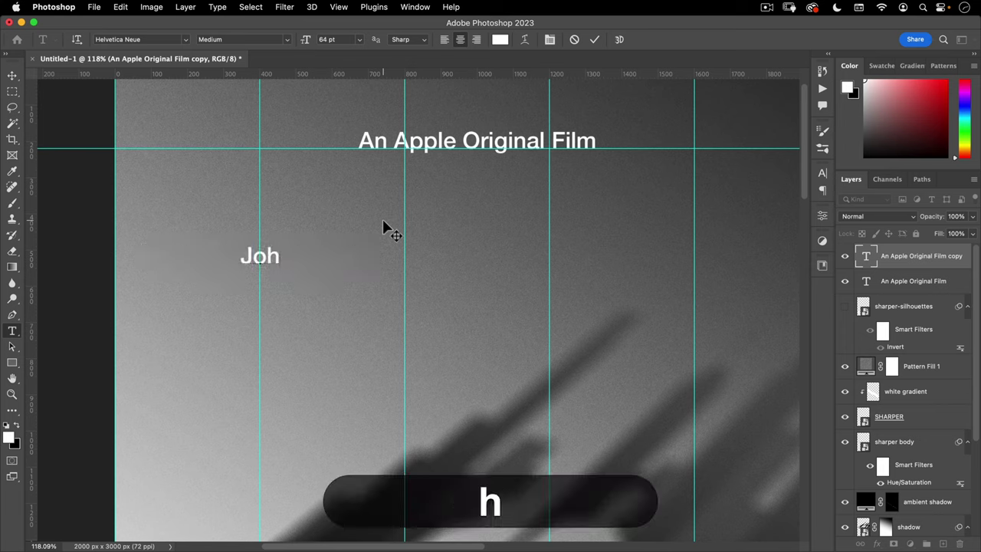
key(Return)
text(Smith)
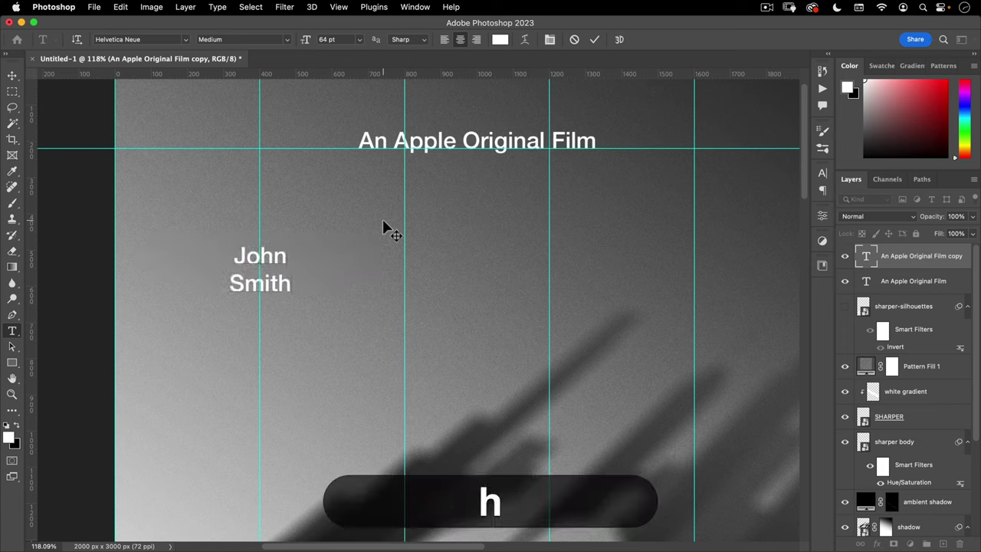
key(shift+super+Left)
text(SMITH)
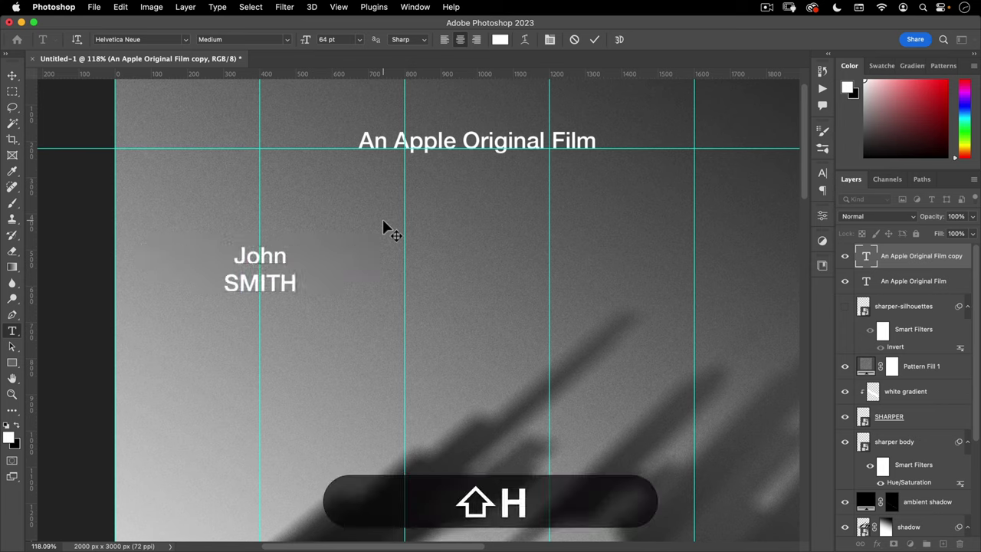
Set the surname line to Bold and the first-name line to Regular.
double_click(265, 279)
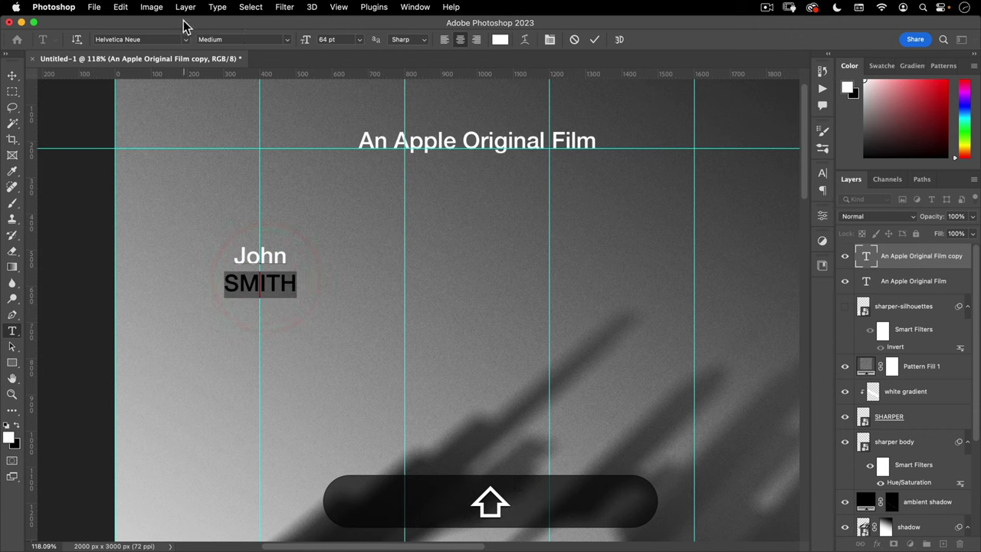
click(214, 39)
text(B)
key(shift+Tab)
double_click(263, 258)
drag(233, 39, 160, 23)
text(R)
key(shift+Tab)
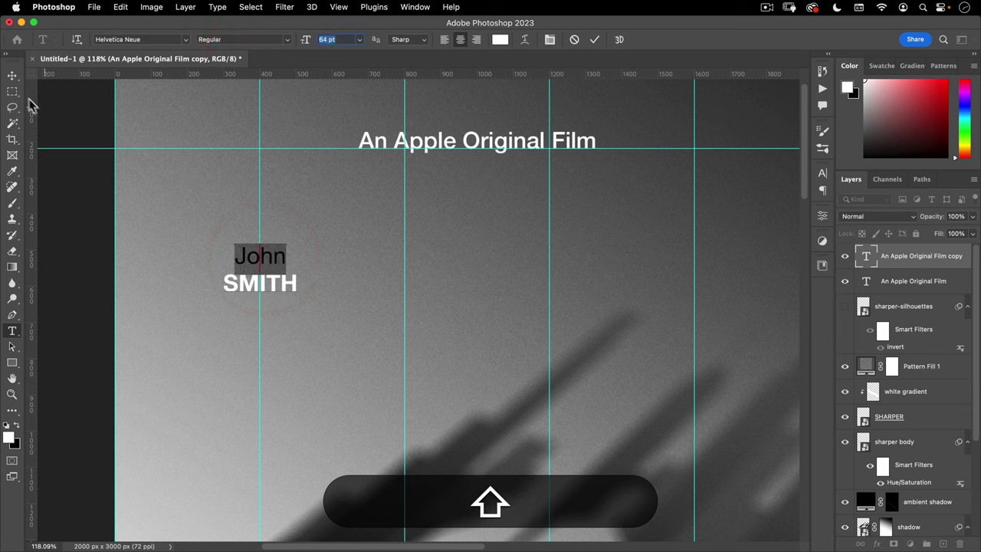
click(12, 75)
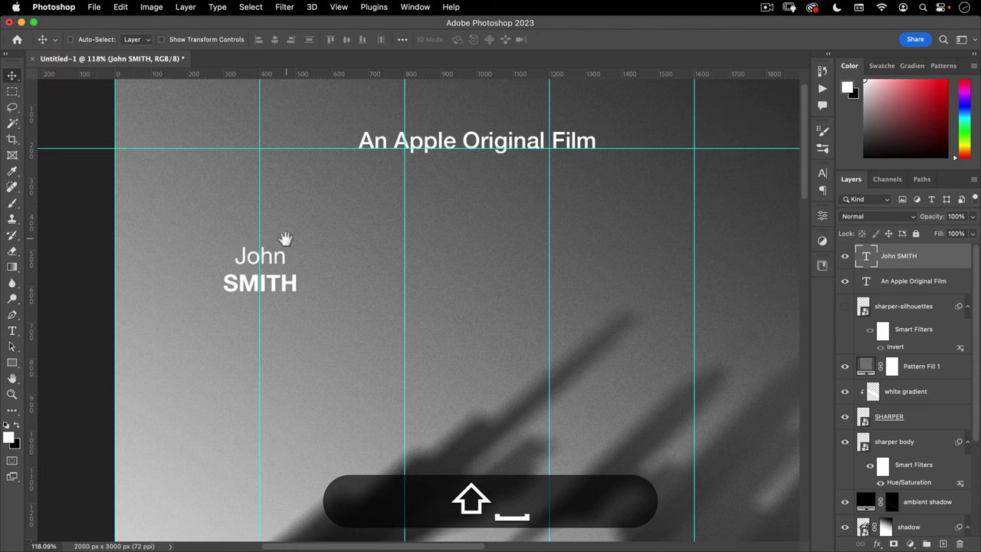
Set the cast name text to 48 pt and centre it on the first inner column guide.
drag(284, 241, 322, 193)
drag(327, 237, 335, 299)
drag(332, 285, 327, 257)
key(t)
drag(344, 40, 230, 37)
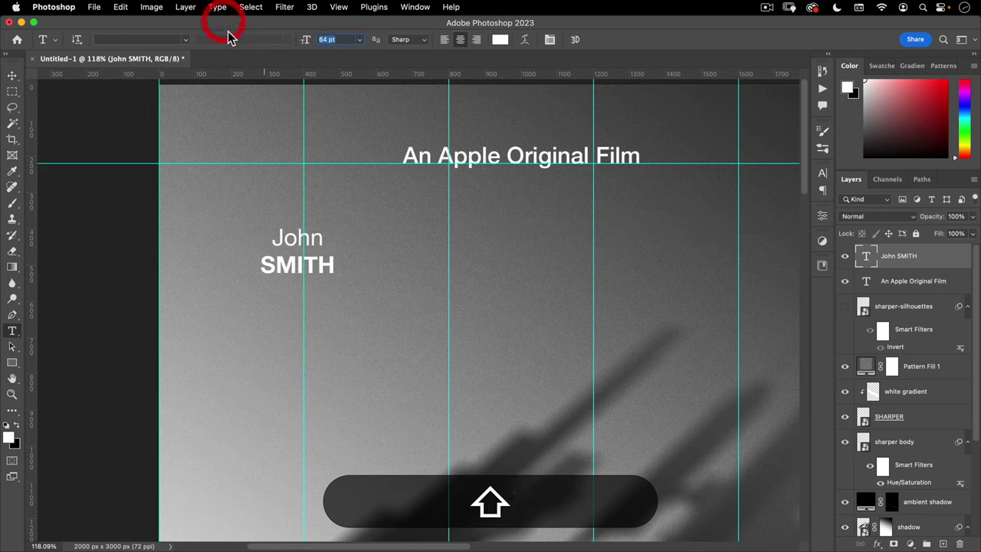
text(48)
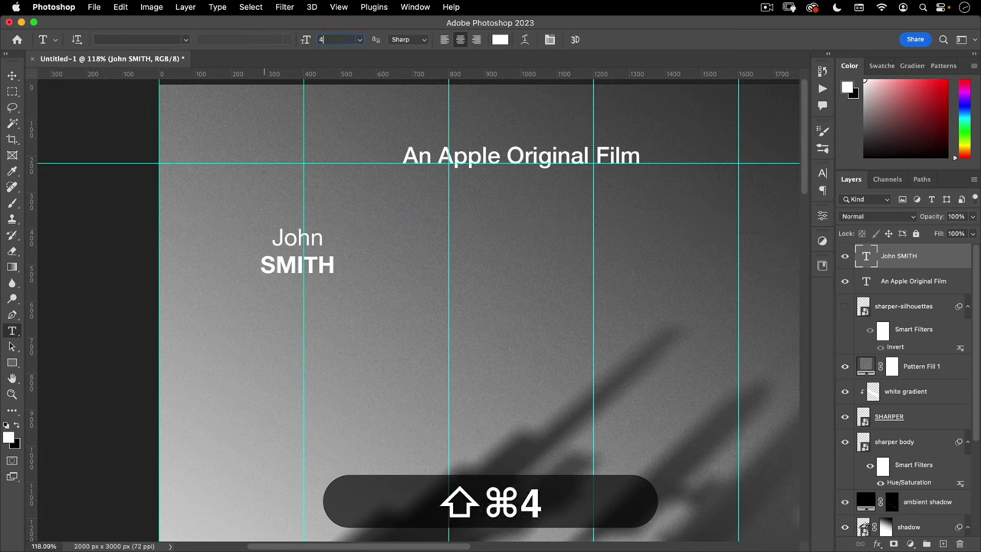
key(shift+Return)
click(12, 75)
drag(321, 273, 302, 283)
Duplicate the cast name three times in a row, centring each copy on one of the remaining inner column guides.
drag(302, 283, 348, 135)
mouse_move(359, 185)
mouse_down()
mouse_move(348, 204)
mouse_move(281, 188)
mouse_move(383, 191)
mouse_move(350, 190)
mouse_up()
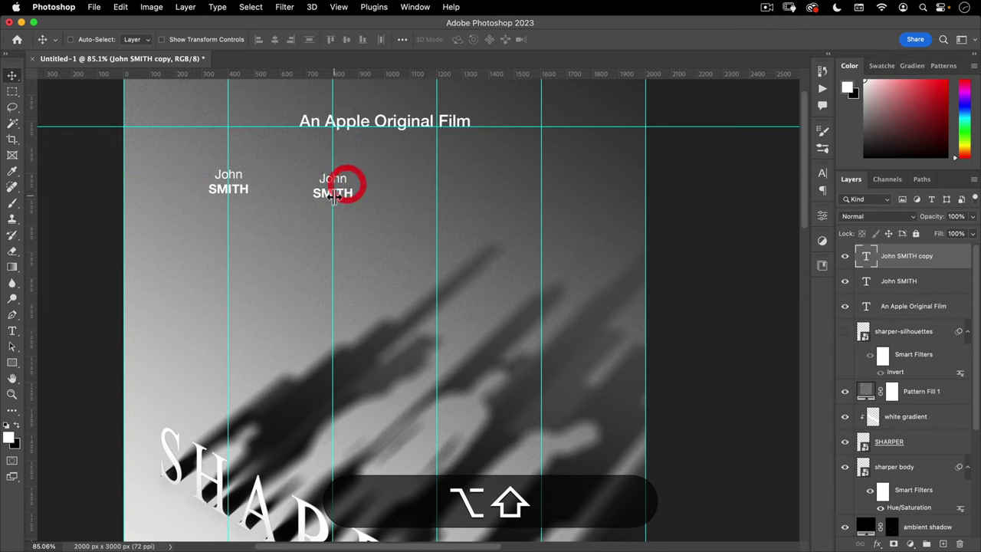
key(alt+shift+super+z)
drag(259, 187, 440, 184)
drag(439, 184, 552, 180)
Duplicate the "An Apple Original Film" text straight down onto the lower horizontal guide and fill the copy with black.
scroll(548, 175, down, 6)
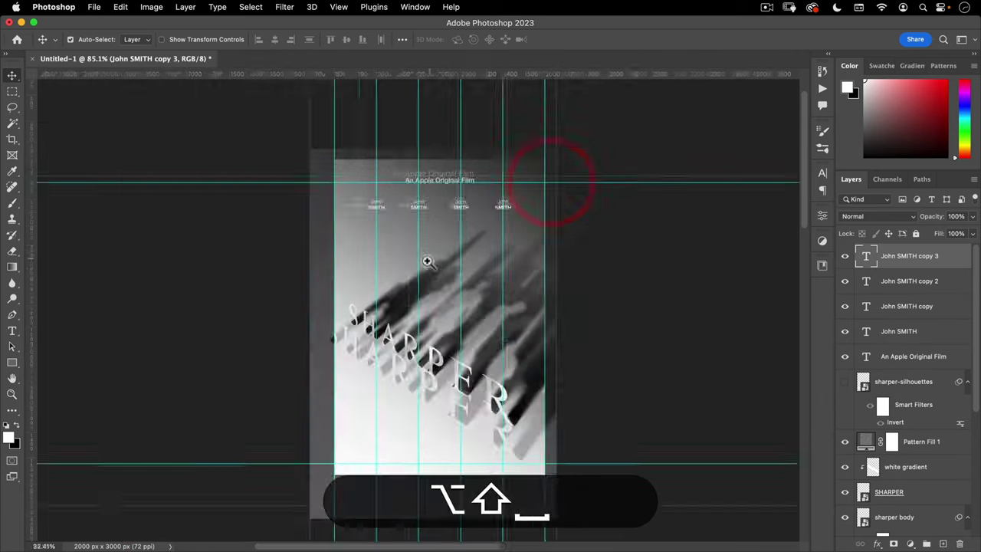
scroll(373, 287, up, 4)
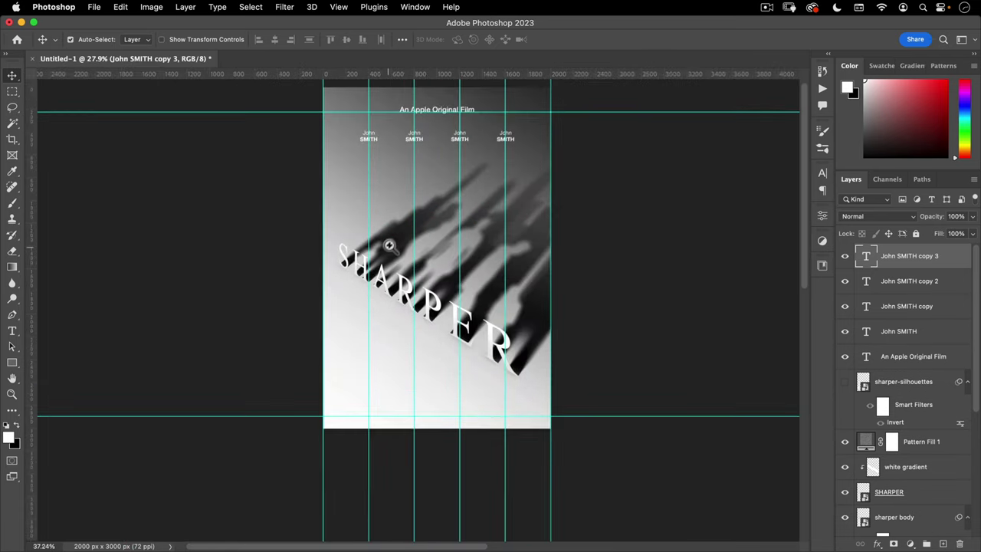
drag(396, 232, 358, 262)
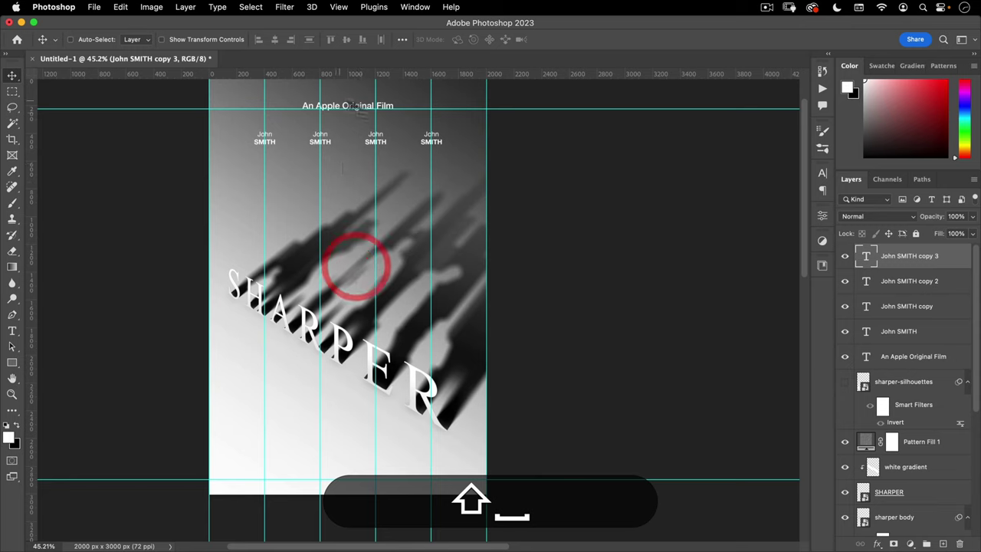
click(924, 357)
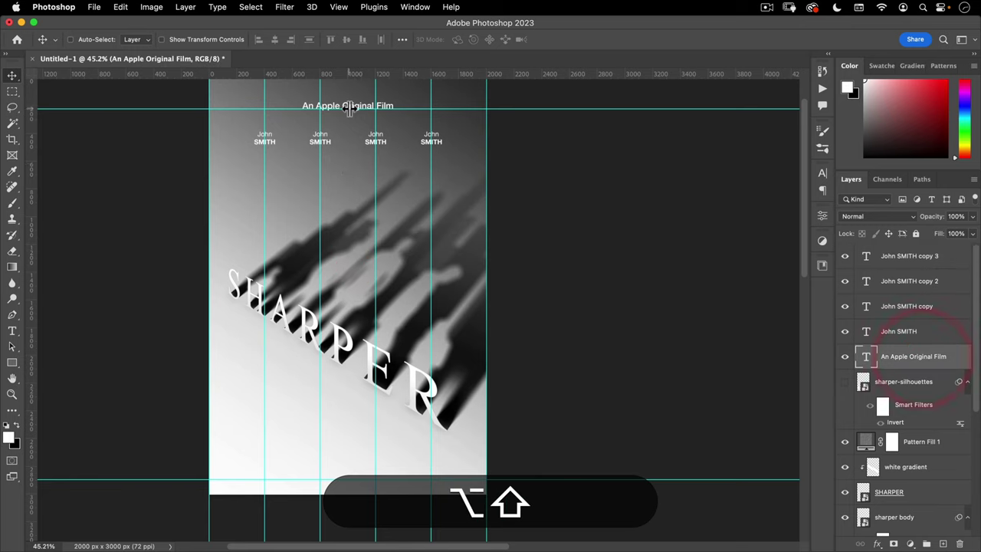
drag(349, 108, 350, 249)
key(super+alt+shift+z)
drag(360, 104, 357, 463)
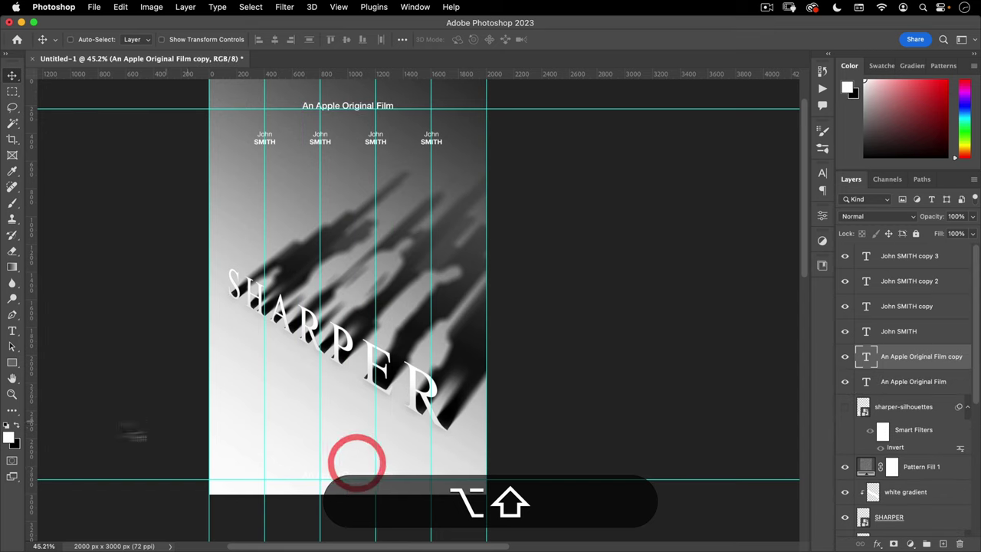
click(17, 423)
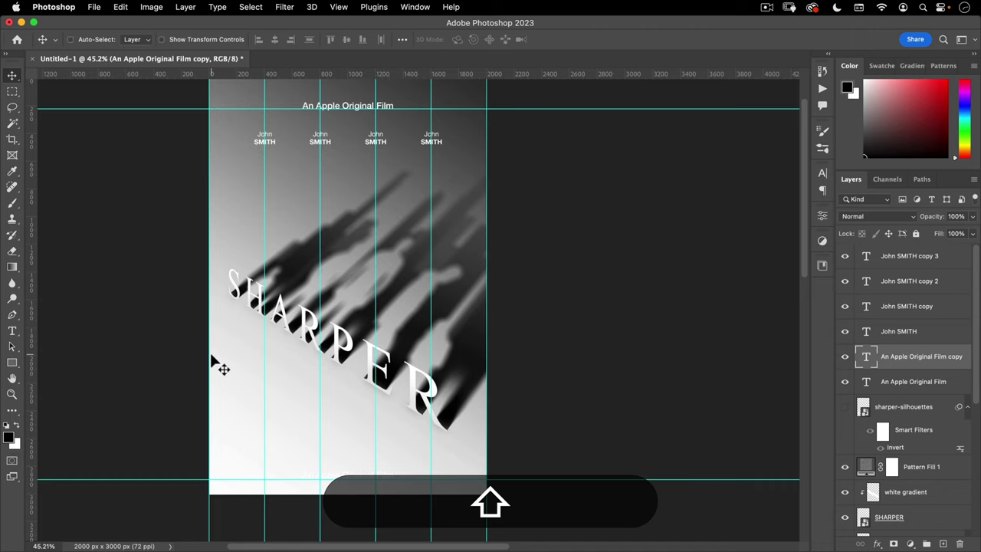
key(alt+shift+BackSpace)
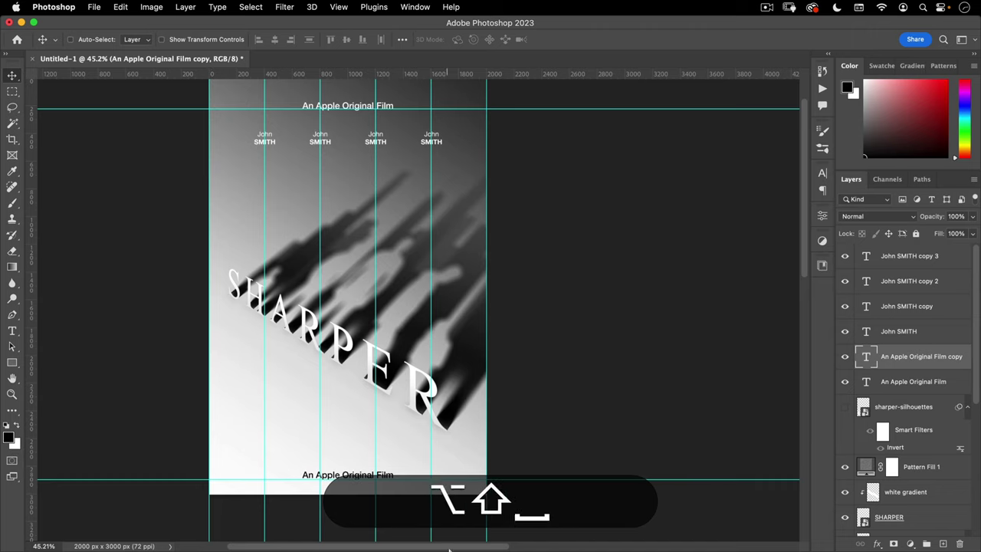
Replace the black text on the lower guide with "FEBRUARY 2023".
drag(319, 466, 359, 434)
key(t)
click(362, 484)
key(super+a)
key(shift+super+f)
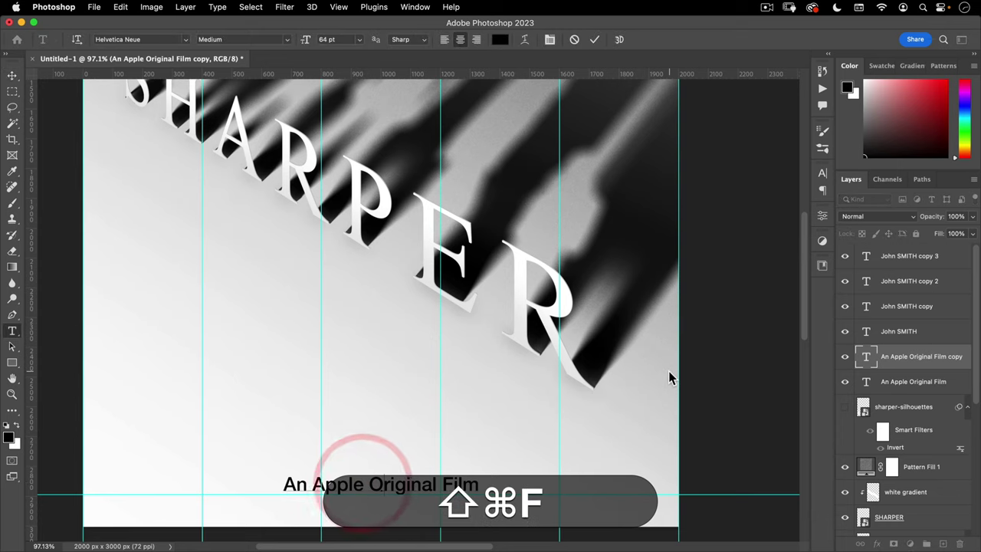
text(feb)
key(super+a)
text(FEBR)
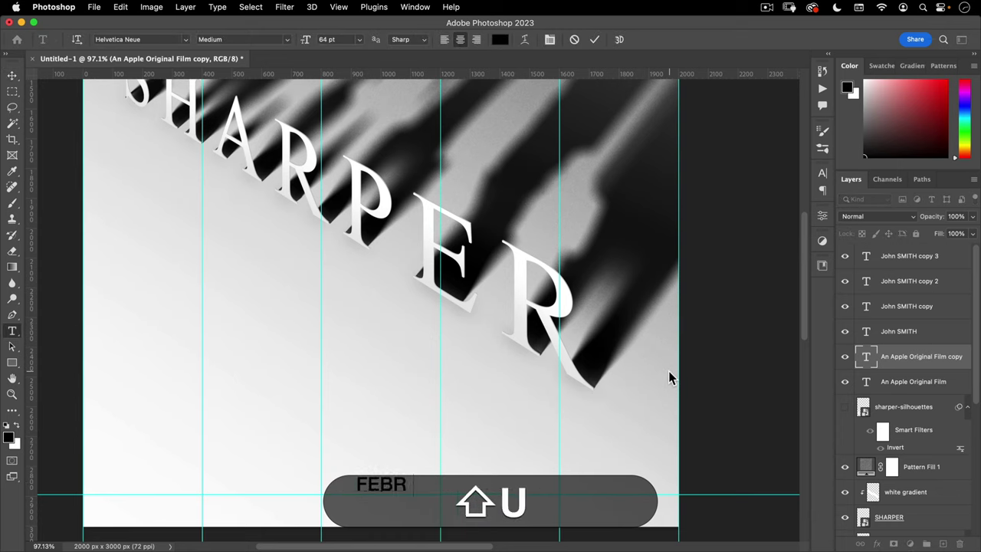
text(UARY 2023)
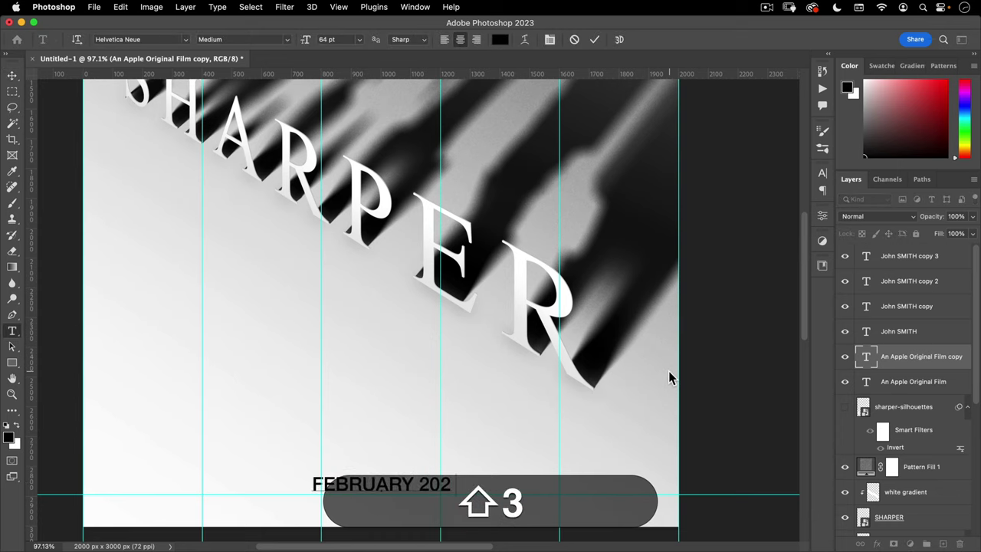
Set the "FEBRUARY 2023" text to 80 pt with a tracking of 50.
key(super+a)
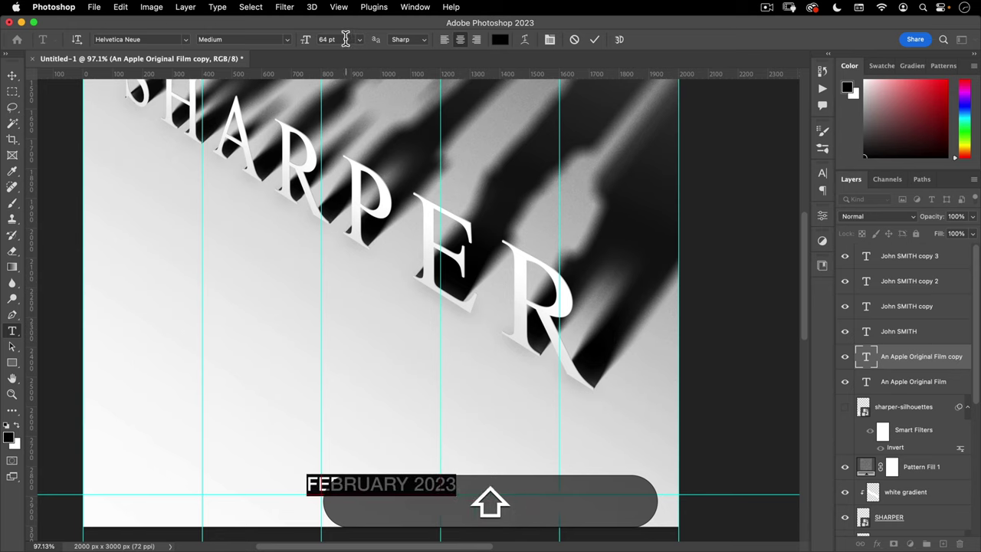
text(80)
key(shift+Tab)
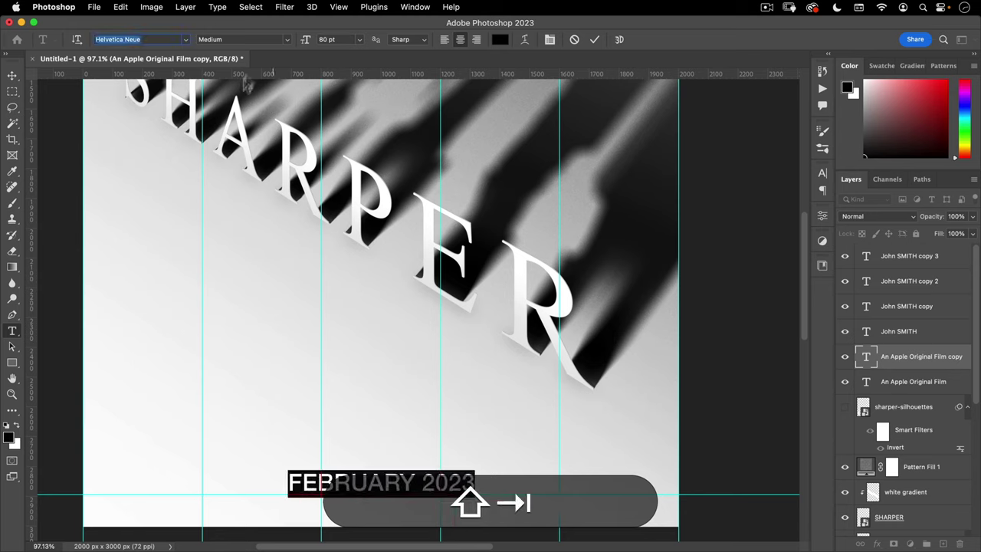
click(551, 39)
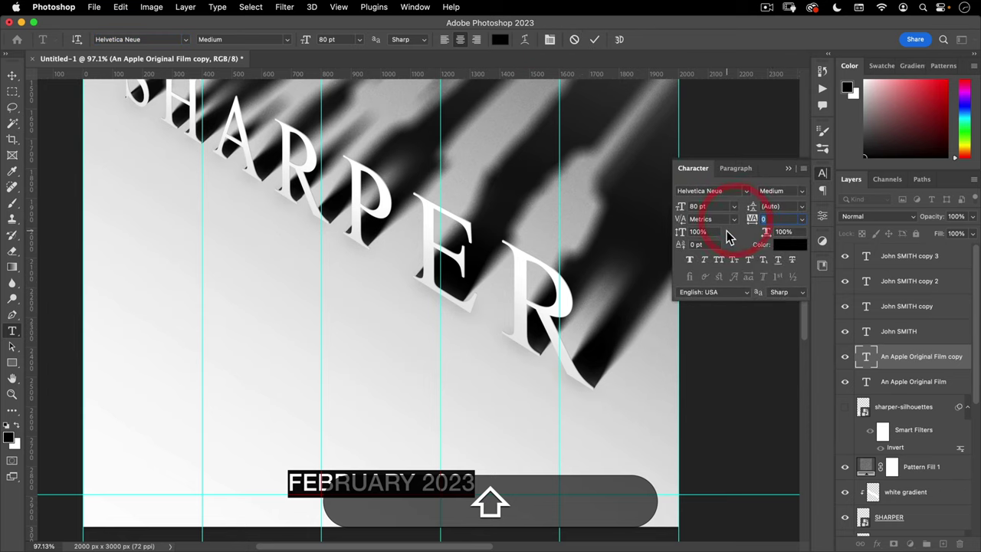
text(50)
key(shift+Tab)
click(594, 39)
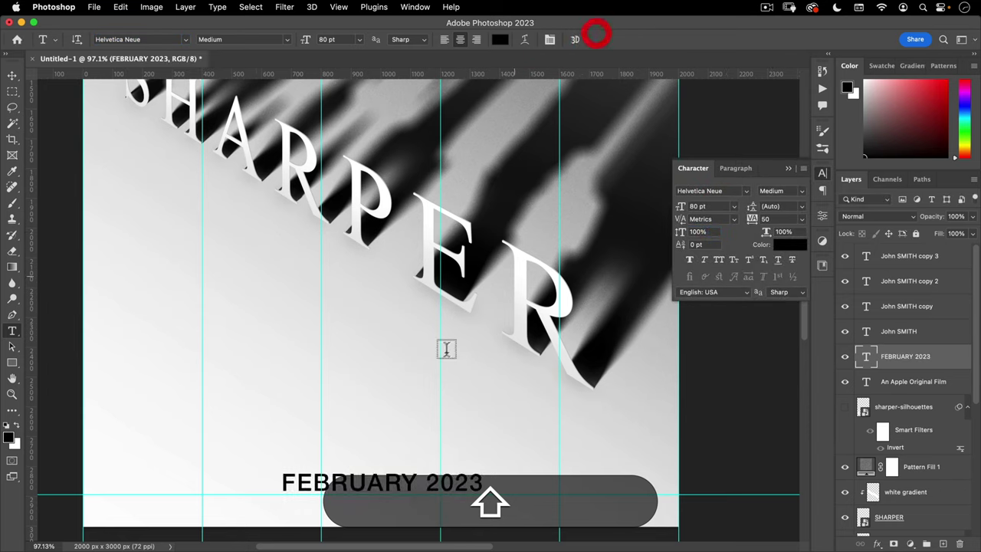
Move the "FEBRUARY 2023" text down to rest on the lower guide and put away the character settings.
key(shift+v)
drag(390, 461, 390, 465)
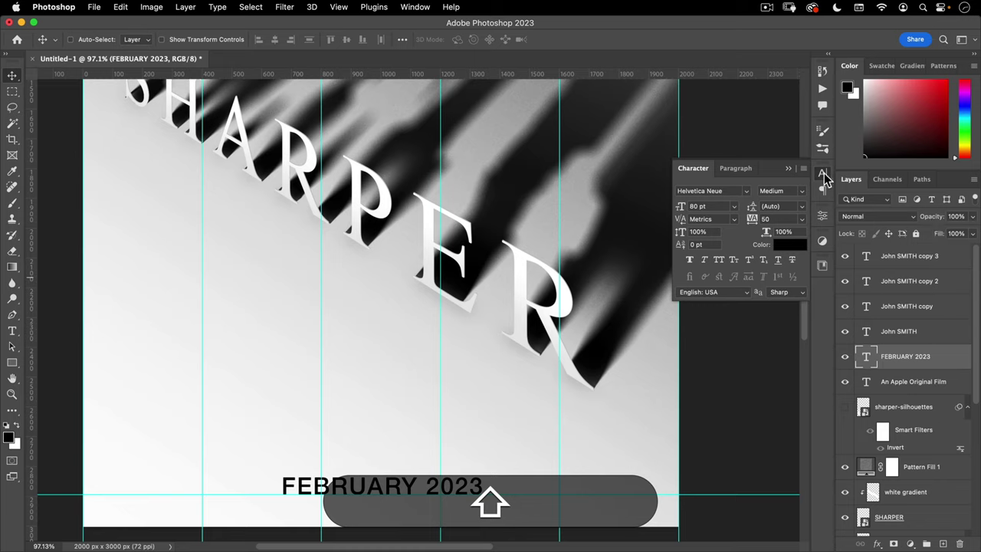
click(823, 176)
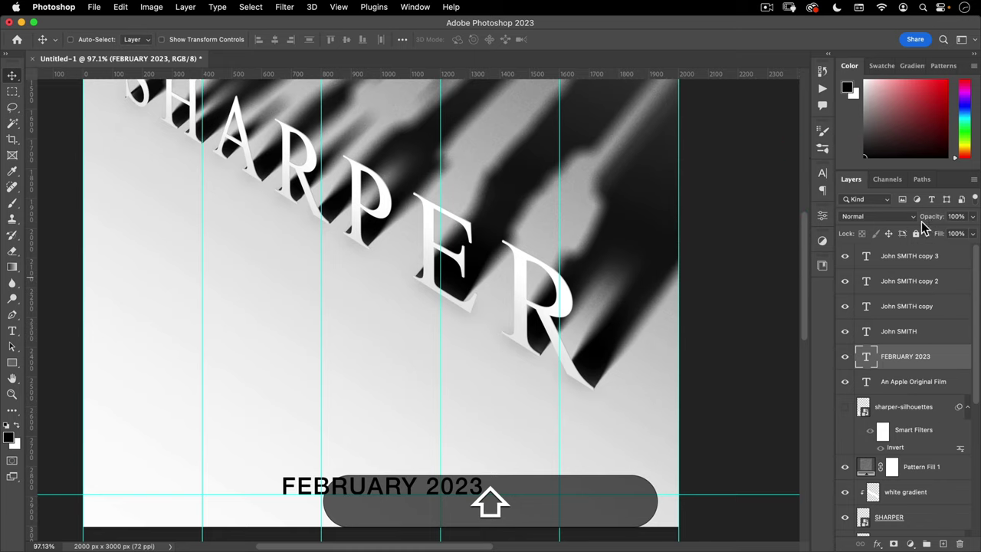
Set the "FEBRUARY 2023" text's opacity to 80% and duplicate it straight up, just above the original.
key(8)
key(shift)
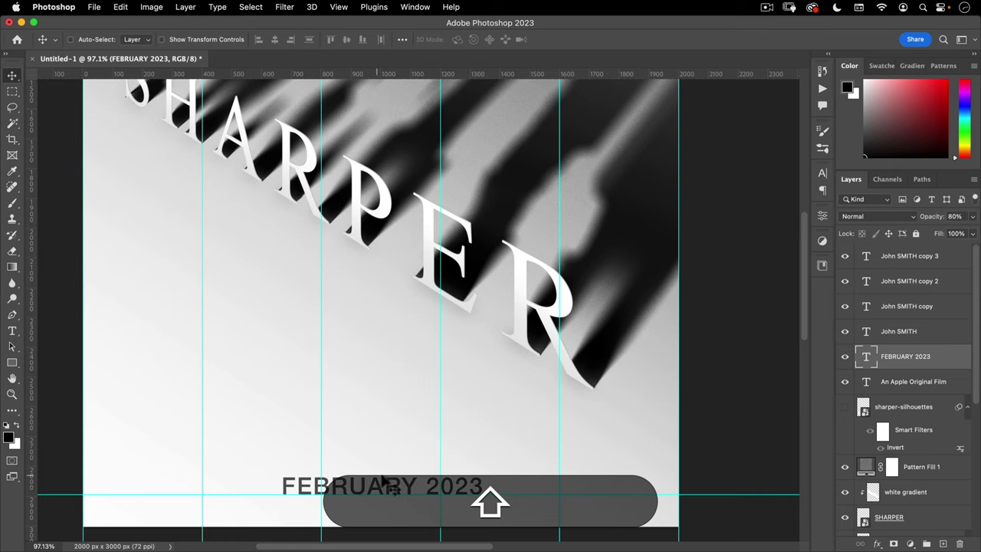
drag(387, 485, 395, 456)
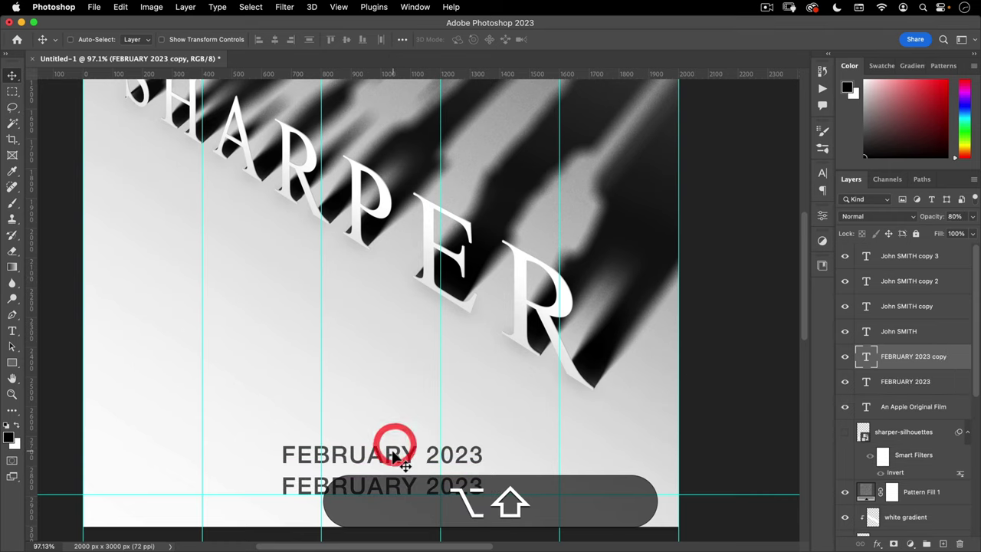
Replace the upper "FEBRUARY 2023" copy's text with "IN THEATERS & STREAMING".
double_click(395, 458)
key(shift+super+a)
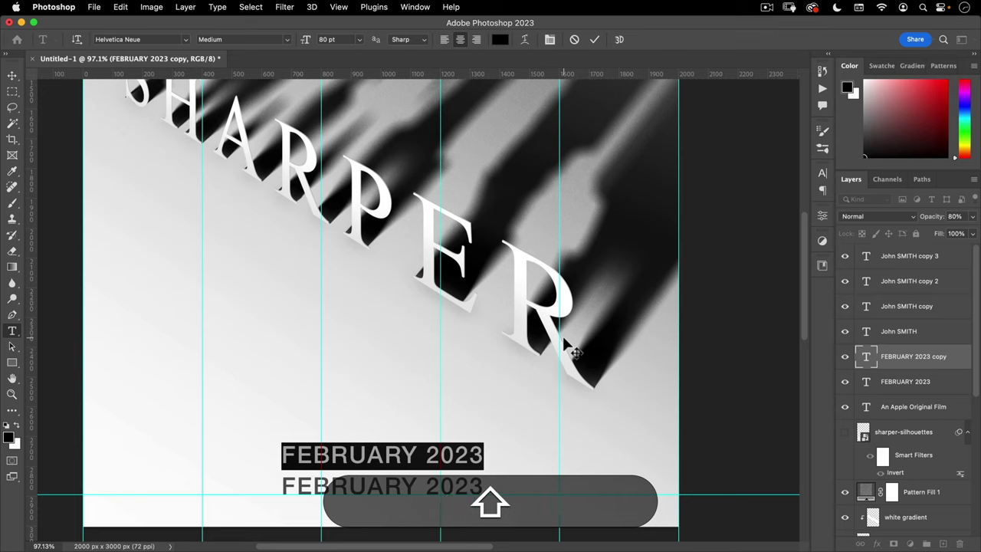
text(in the)
key(super+a)
text(IN)
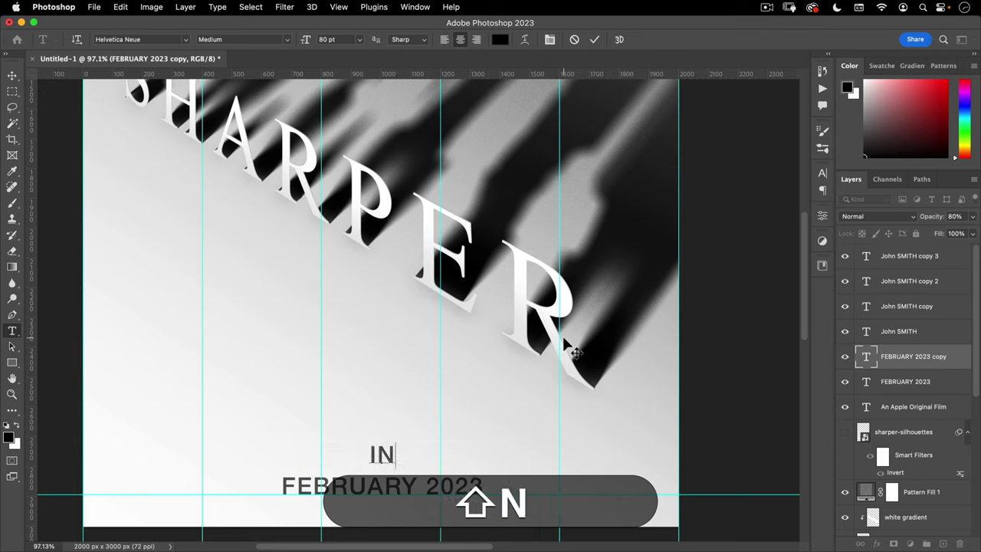
text( THEATERS & S)
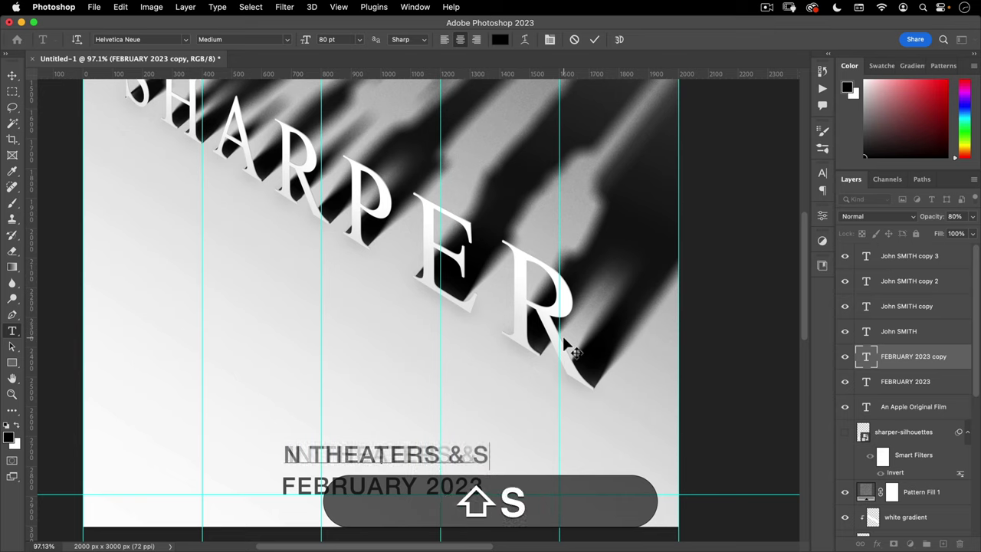
text(TREAMING)
Set the "IN THEATERS & STREAMING" text to a tracking of 0 and a size of 50 pt.
key(super+a)
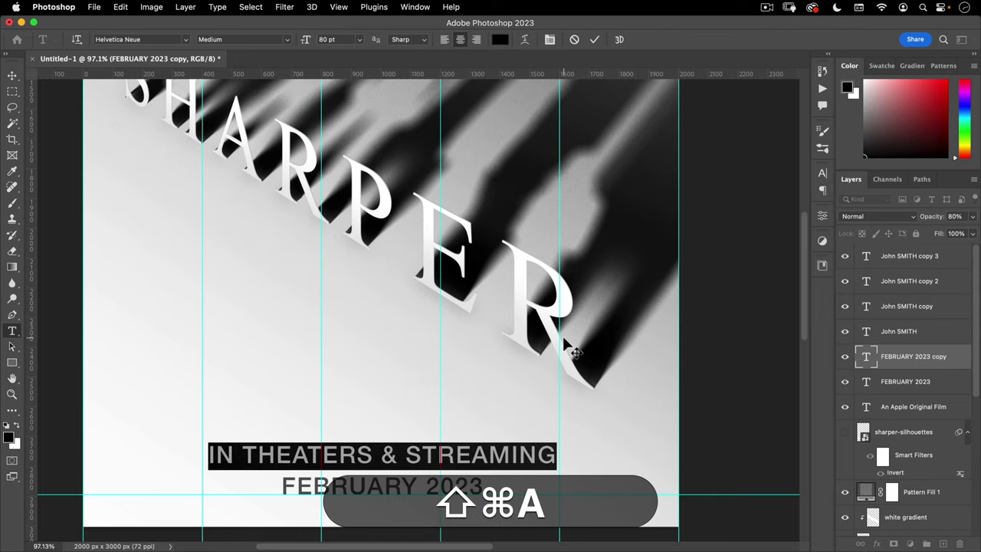
click(552, 37)
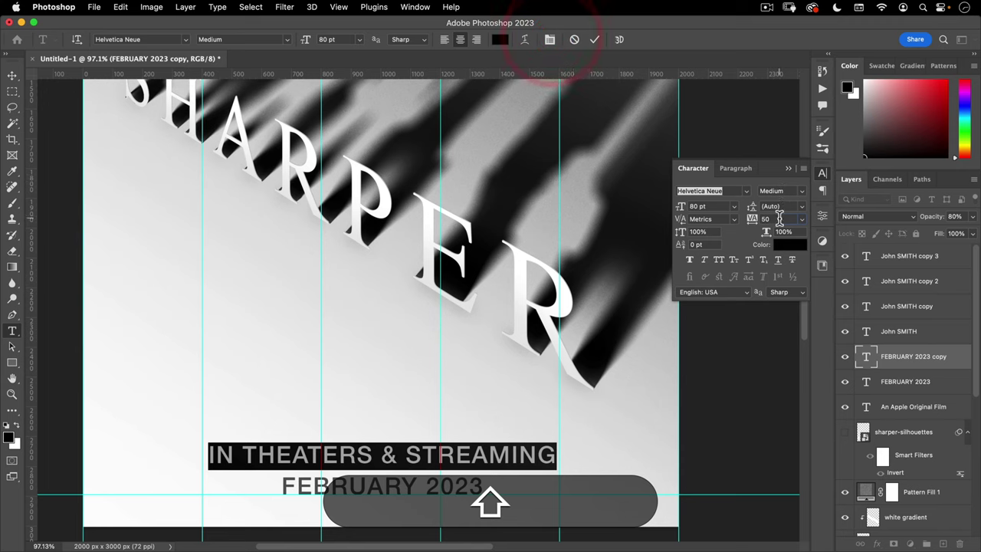
drag(779, 219, 548, 208)
text(0)
key(Tab)
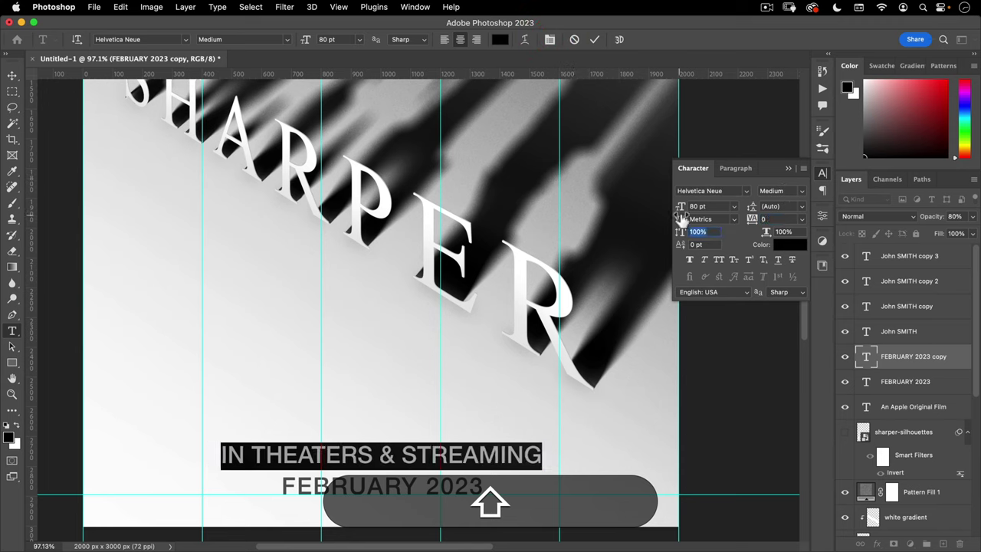
drag(685, 208, 665, 203)
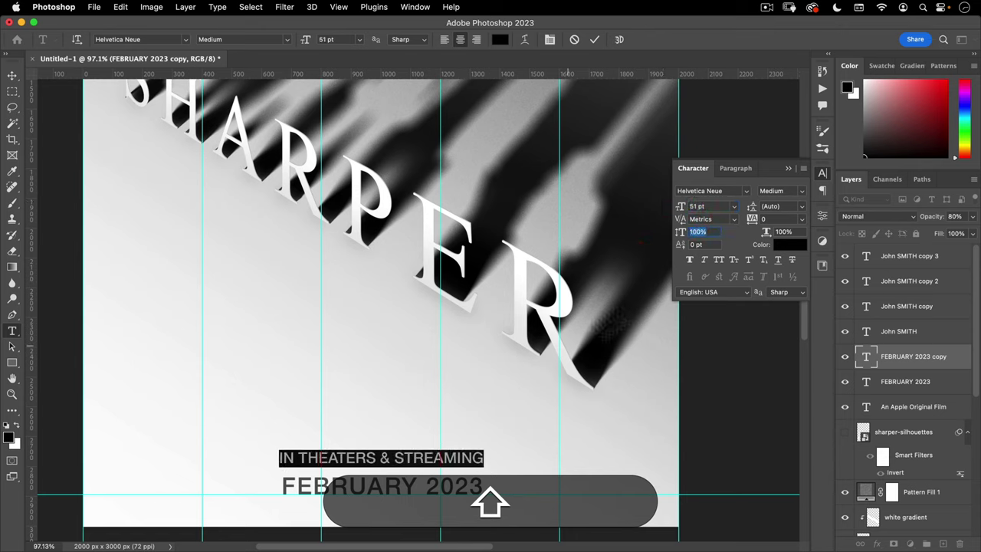
click(644, 191)
click(675, 205)
text(50)
key(KP_Enter)
key(KP_Enter)
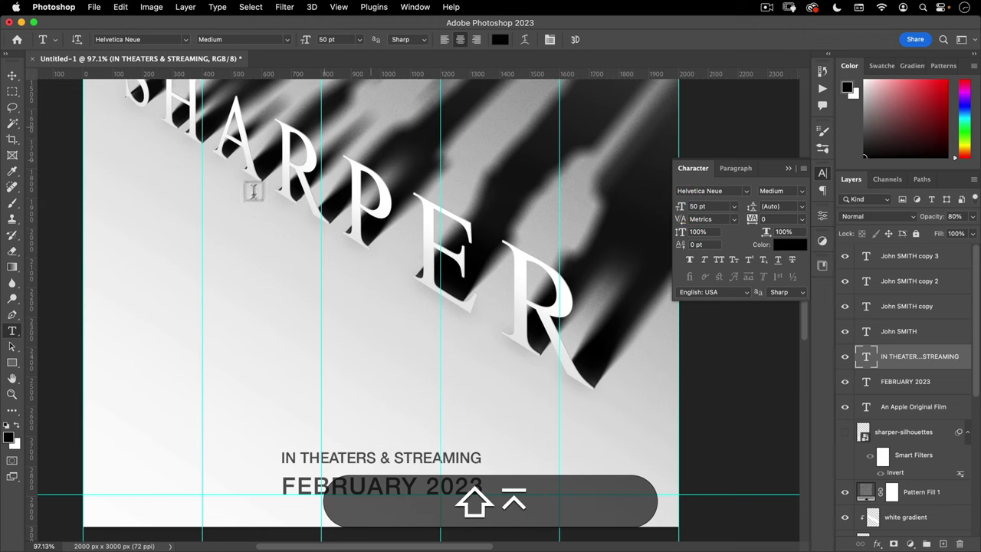
Put away the character settings and hide the guides on the poster.
drag(361, 295, 354, 418)
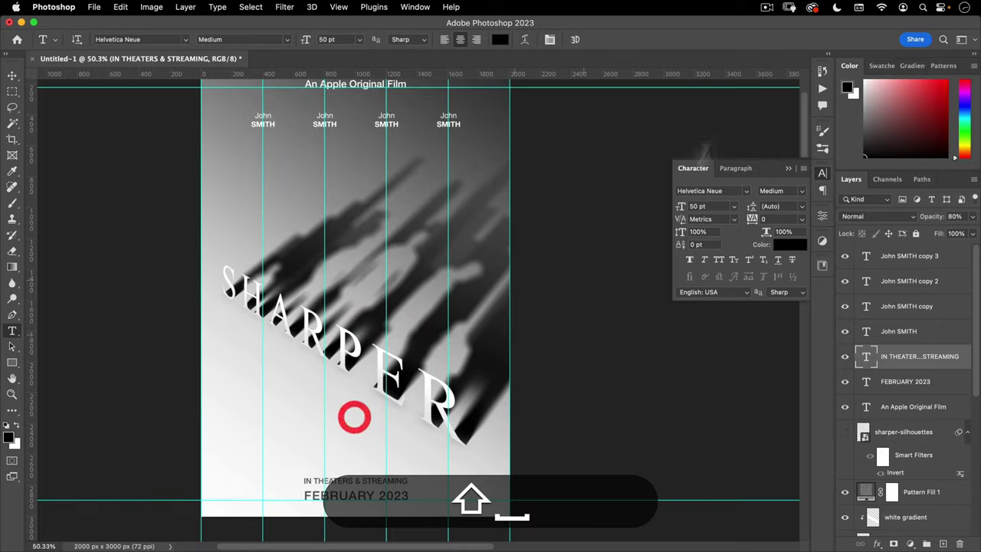
key(shift+v)
click(822, 172)
scroll(363, 300, down, 1)
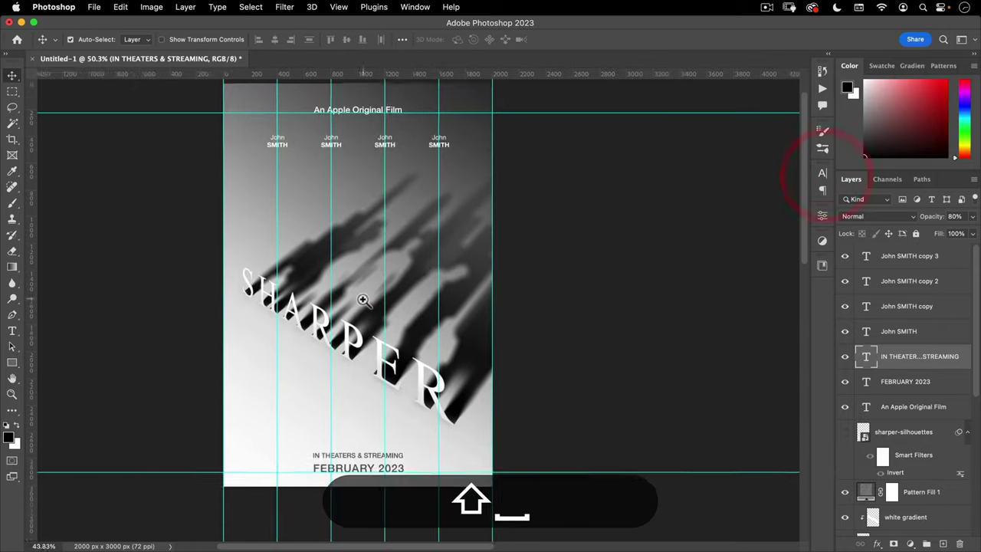
drag(364, 300, 381, 303)
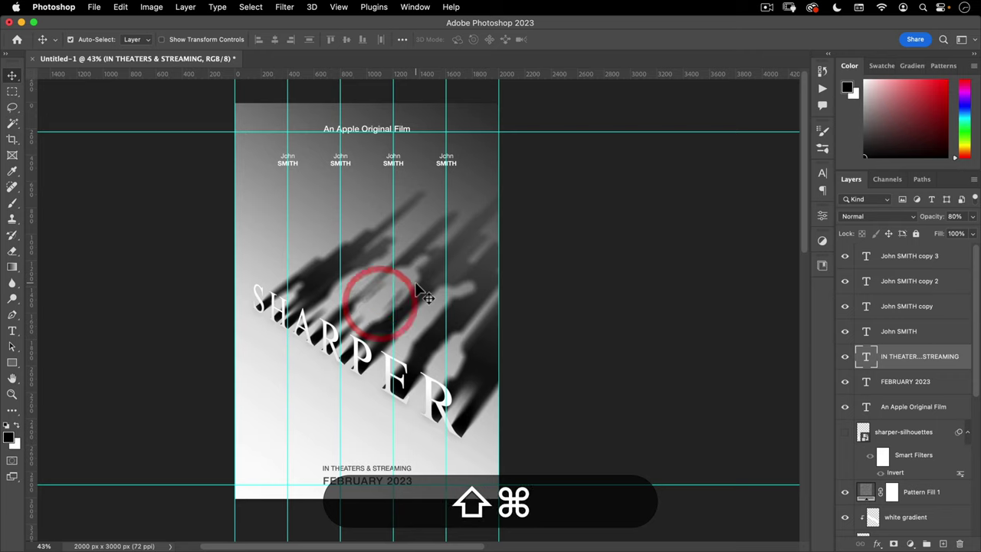
key(super+shift+semicolon)
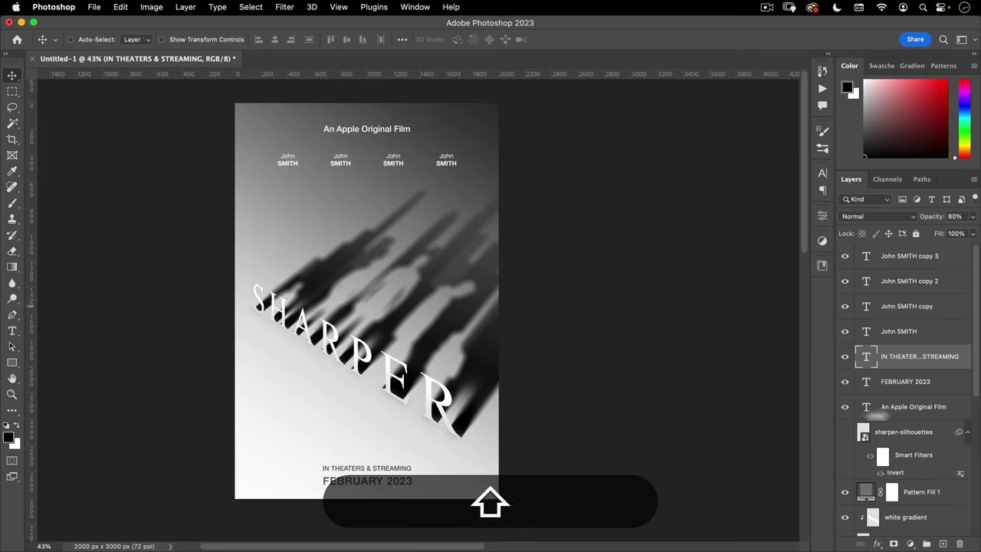
Add a Gradient Map adjustment layer above all the text layers.
click(908, 262)
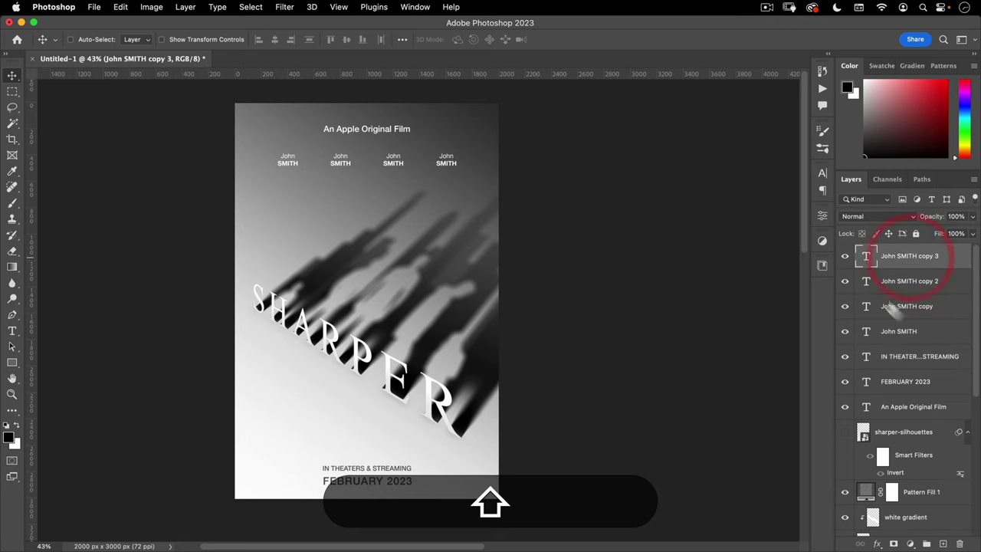
click(911, 543)
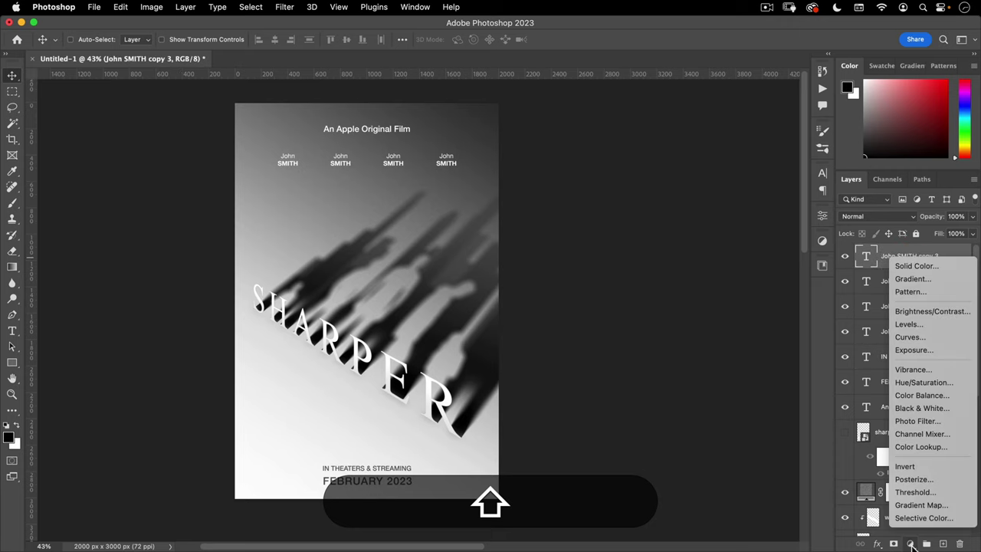
click(922, 505)
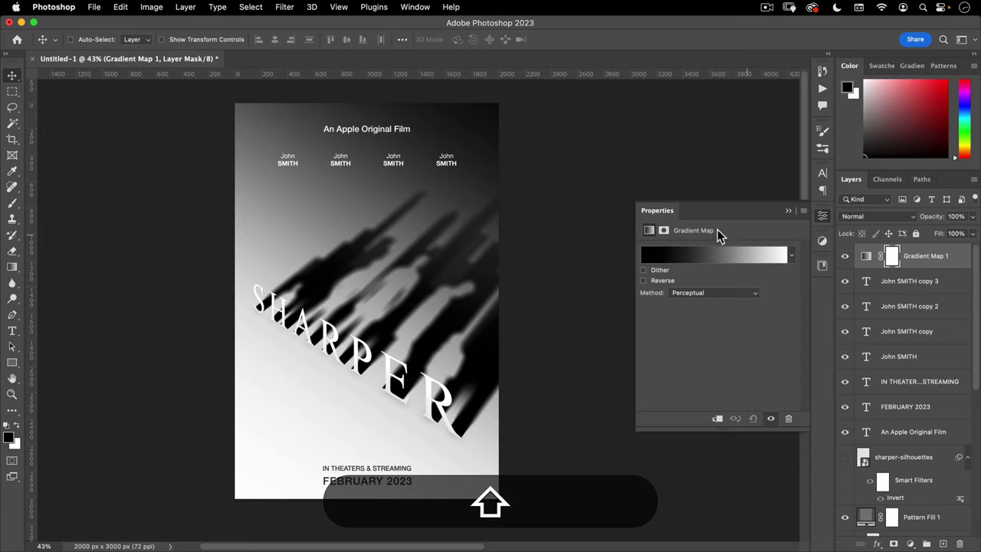
Set the gradient map's dark end stop to the colour 062F1D.
click(702, 260)
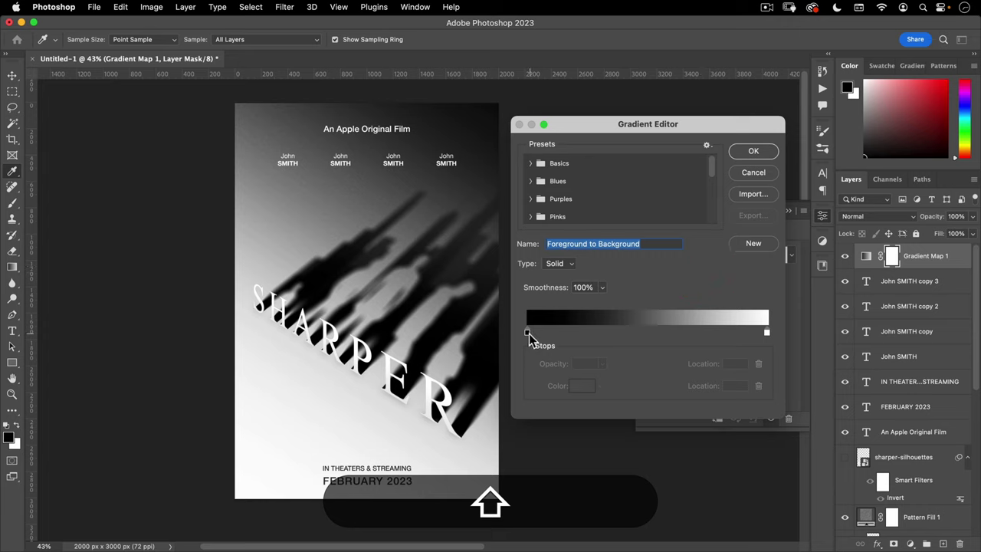
click(527, 333)
click(583, 386)
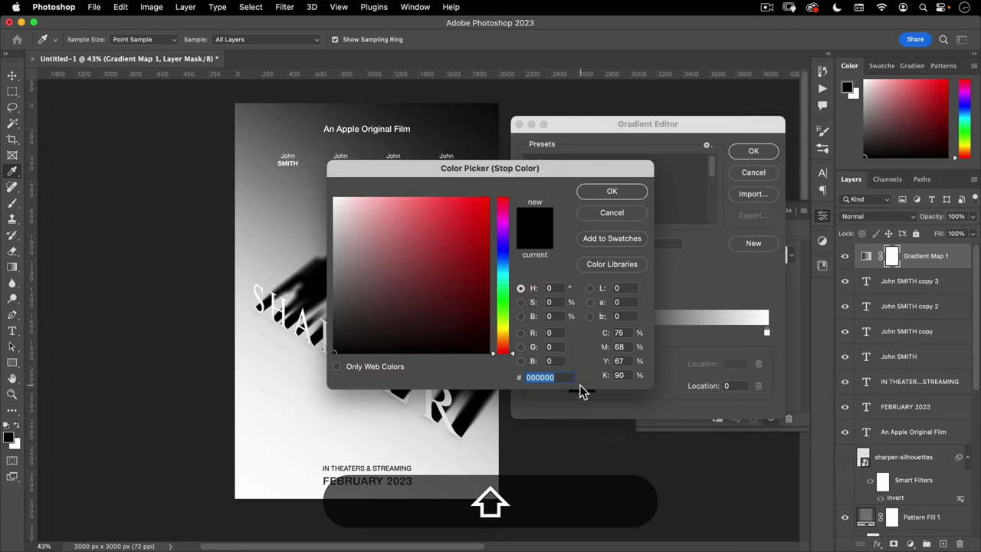
click(580, 390)
text(062)
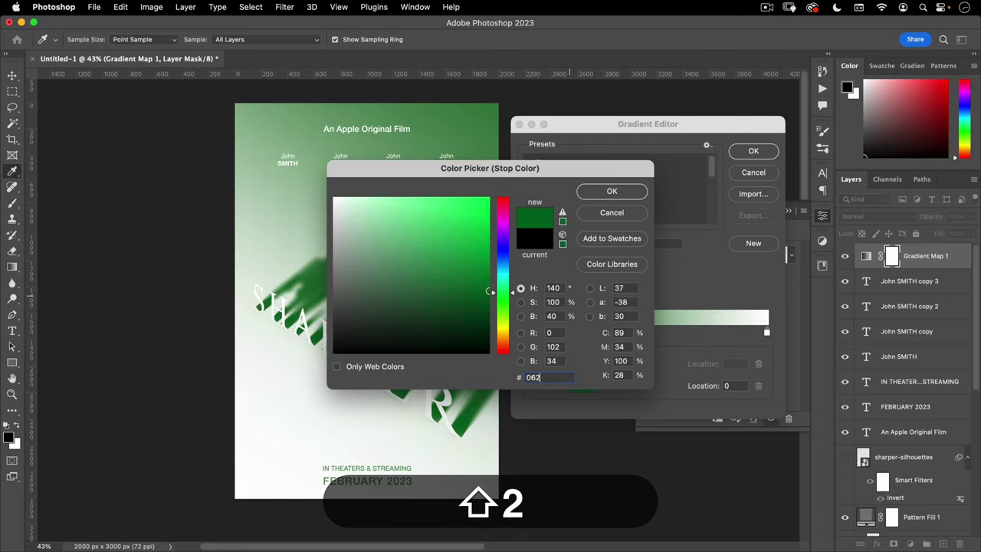
text(F1D)
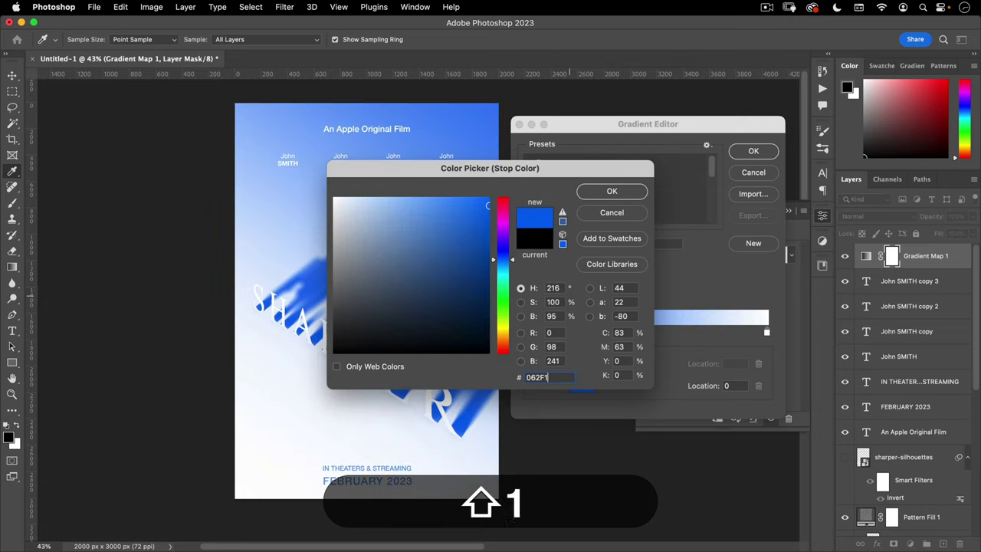
click(612, 191)
Add a middle stop to the gradient at location 50 with the colour 799B96.
click(646, 331)
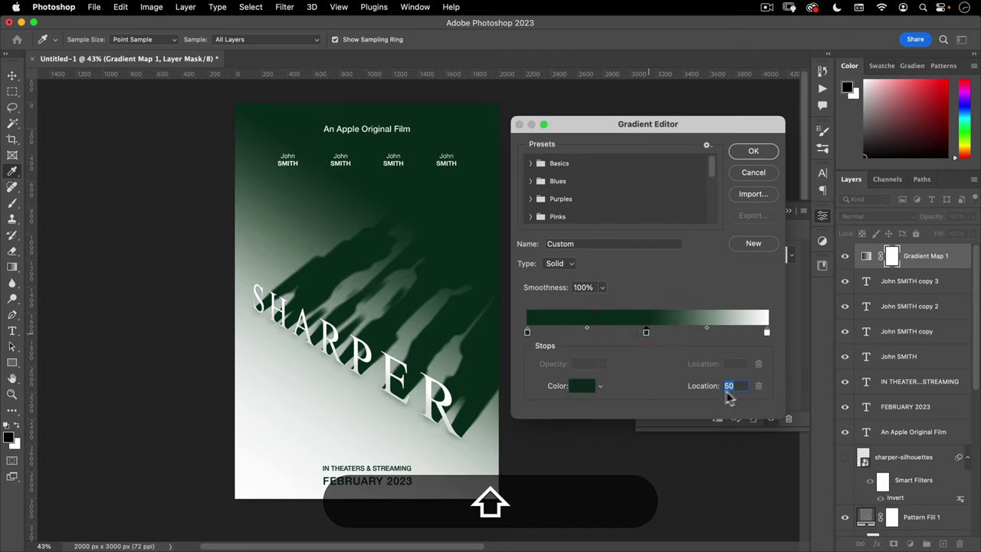
click(581, 387)
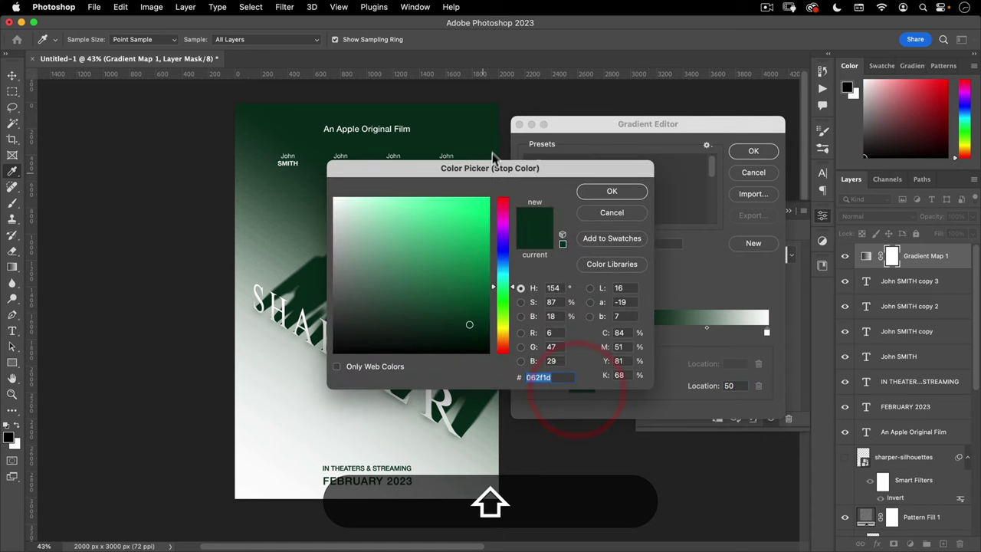
drag(485, 174, 551, 164)
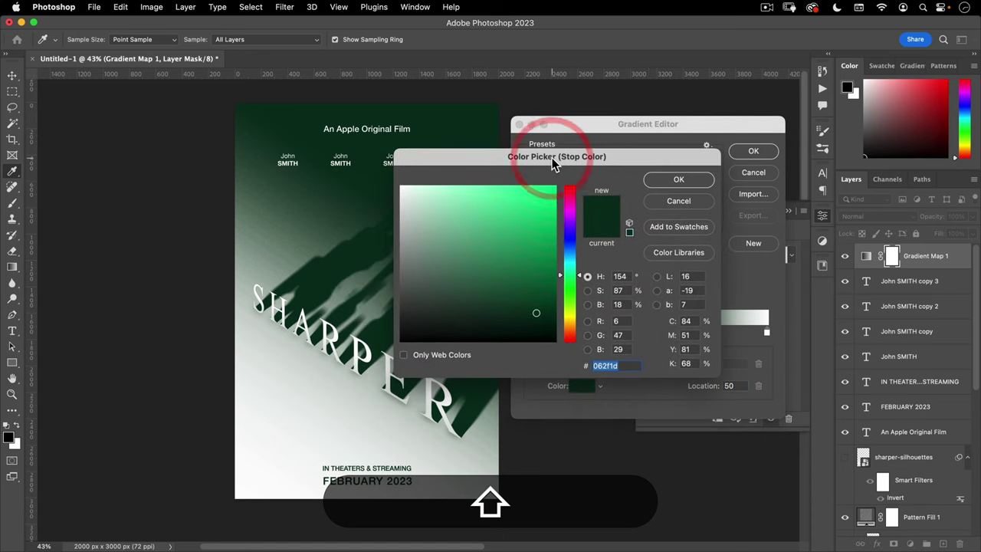
text(799)
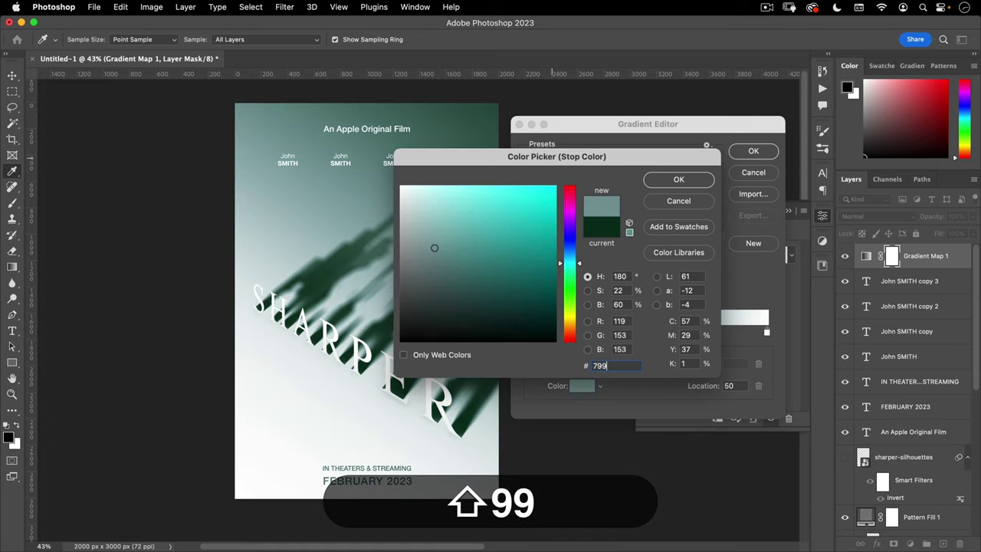
text(B)
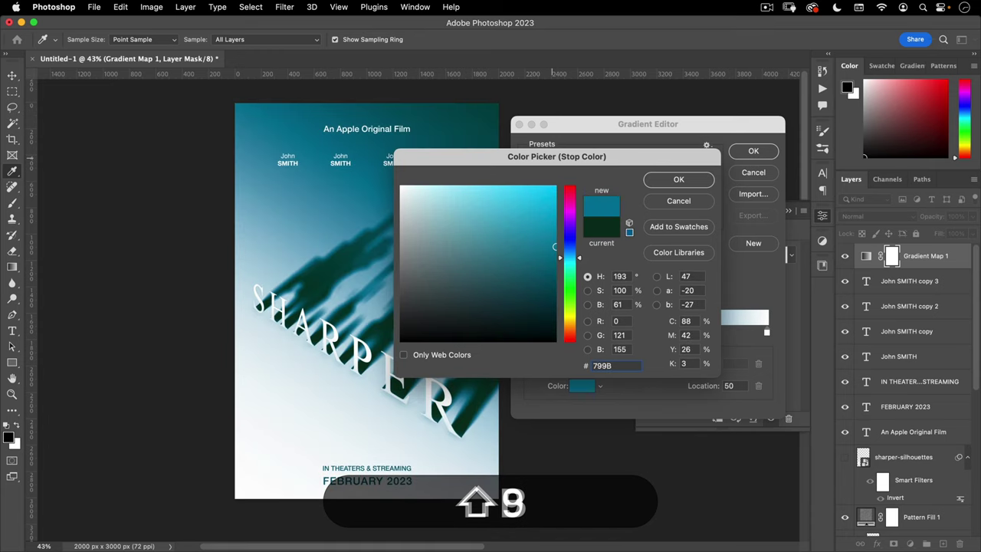
text(96)
key(shift)
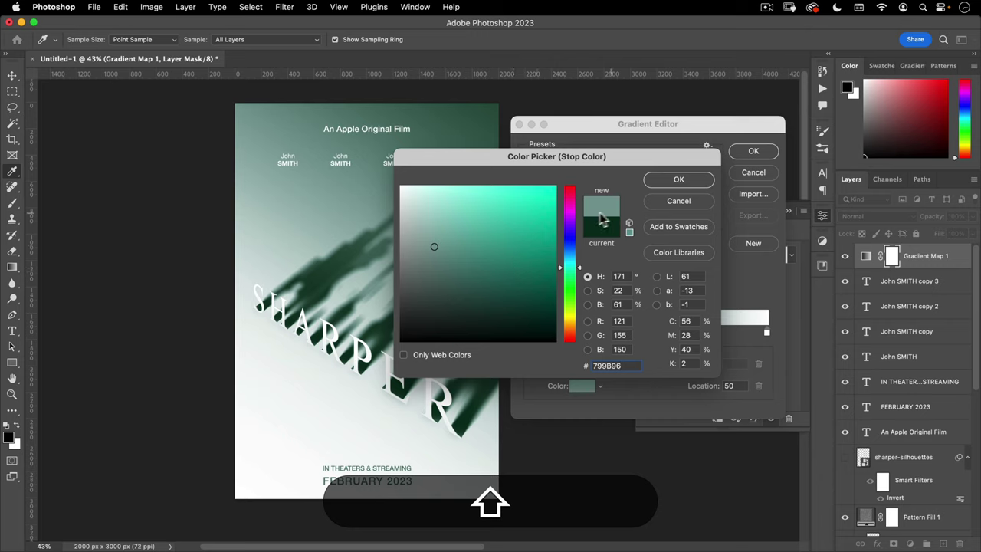
click(678, 178)
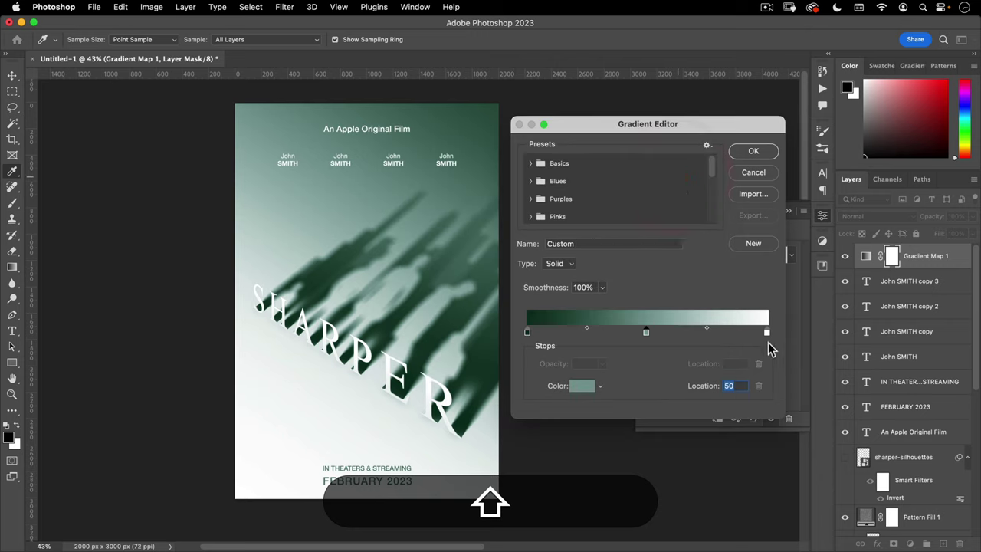
Set the gradient's light end stop to EDEAC7, accept the gradient and put away the adjustment's properties.
click(768, 331)
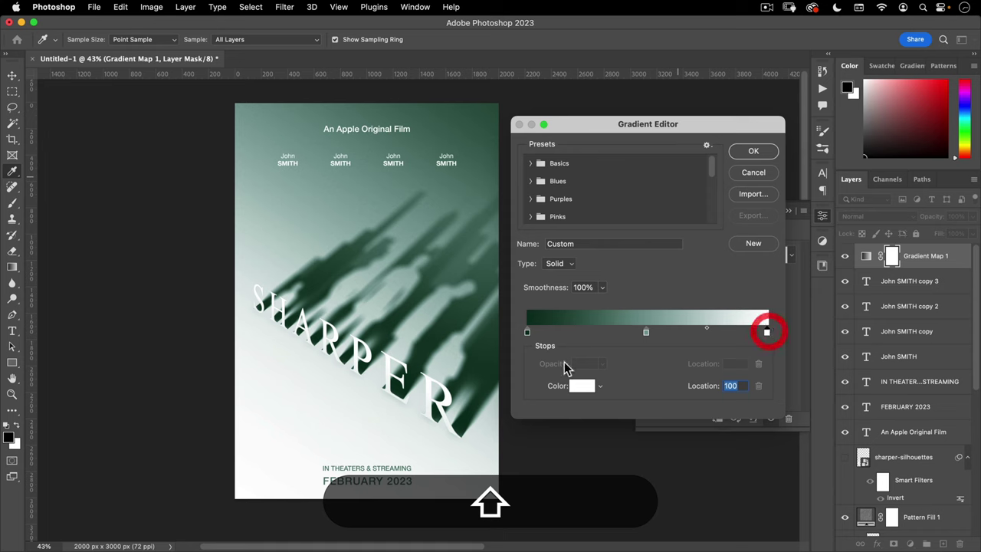
click(583, 386)
text(0EDEAC)
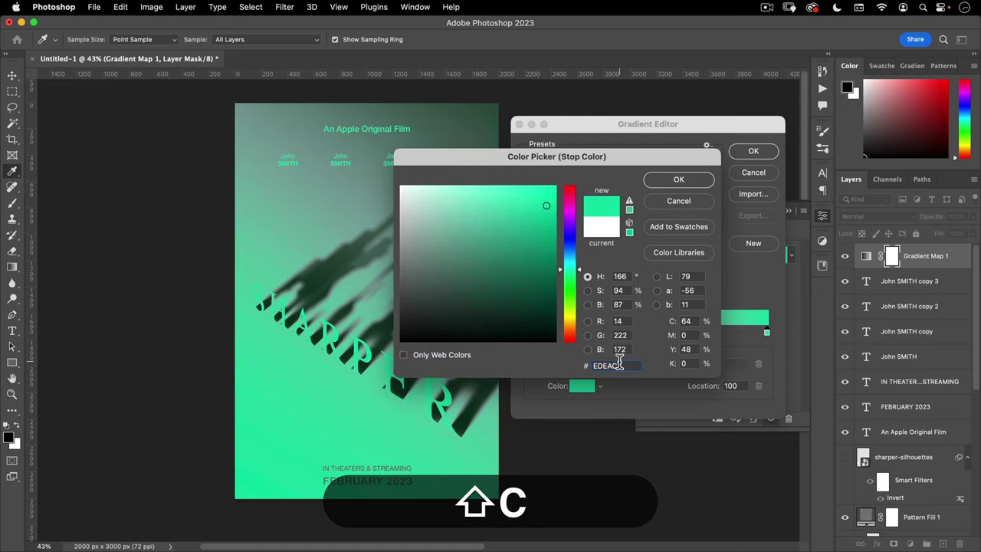
text(7)
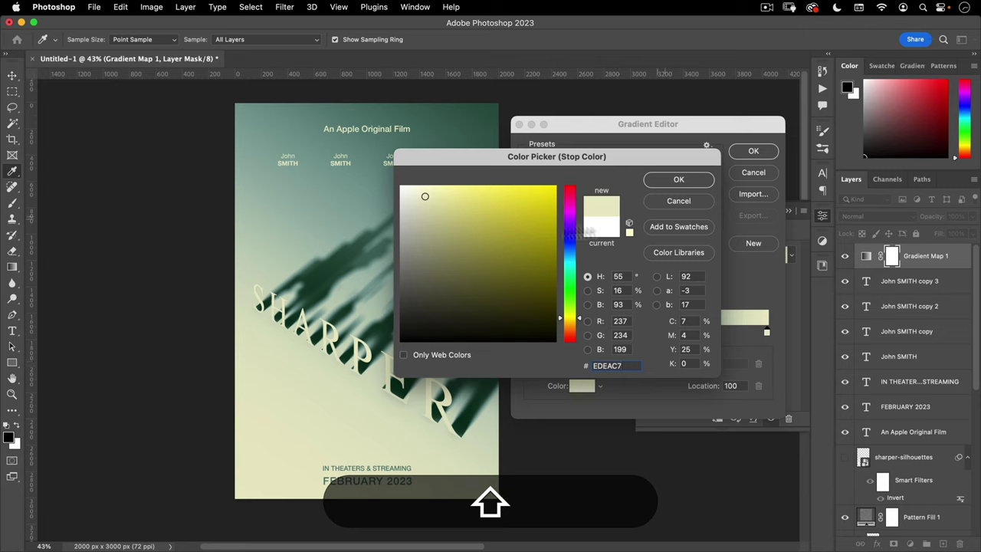
click(679, 181)
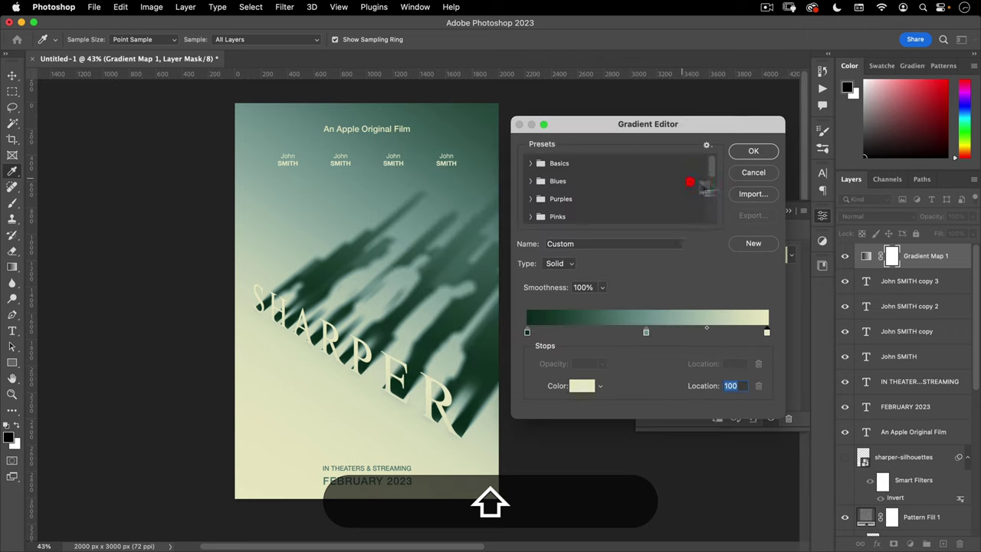
click(754, 151)
click(823, 216)
Open the contents of the "shadow" smart object for editing.
drag(490, 316, 563, 301)
mouse_move(531, 332)
mouse_down()
mouse_move(562, 314)
mouse_move(536, 326)
mouse_up()
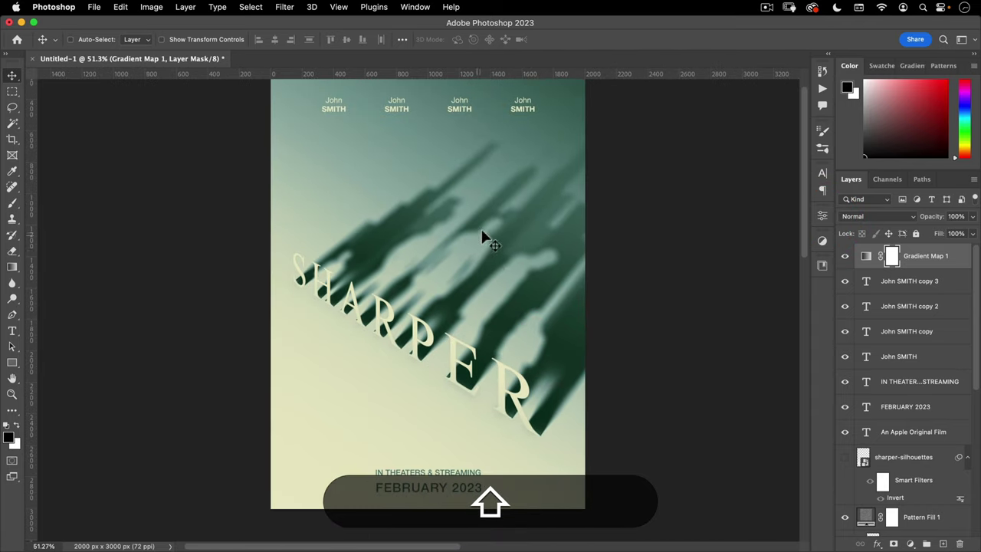
drag(484, 270, 472, 281)
drag(462, 315, 434, 329)
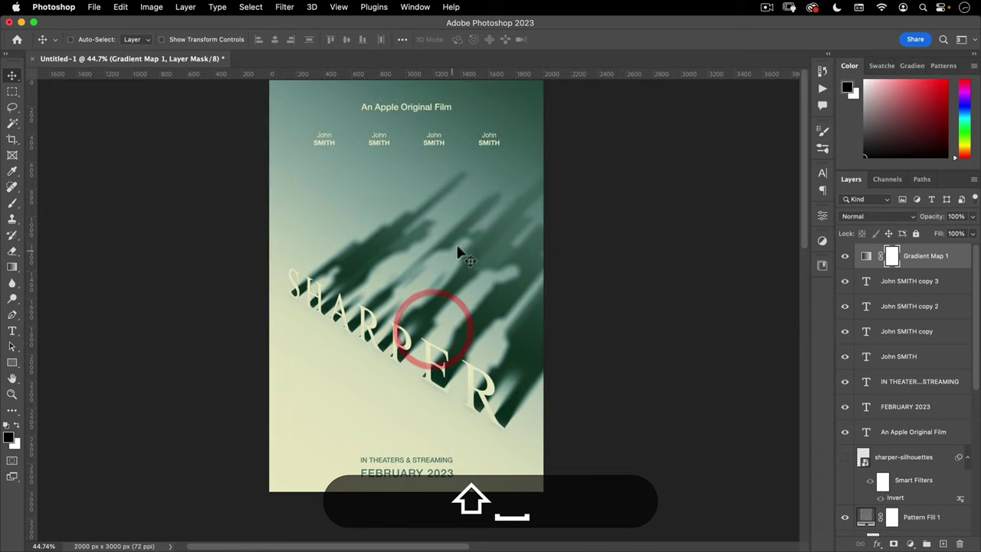
scroll(847, 433, down, 10)
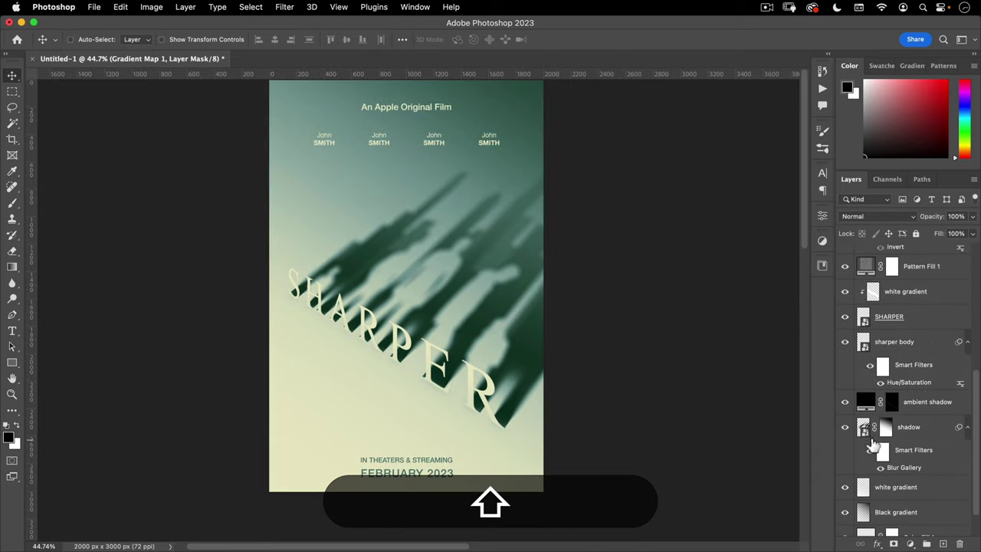
double_click(864, 391)
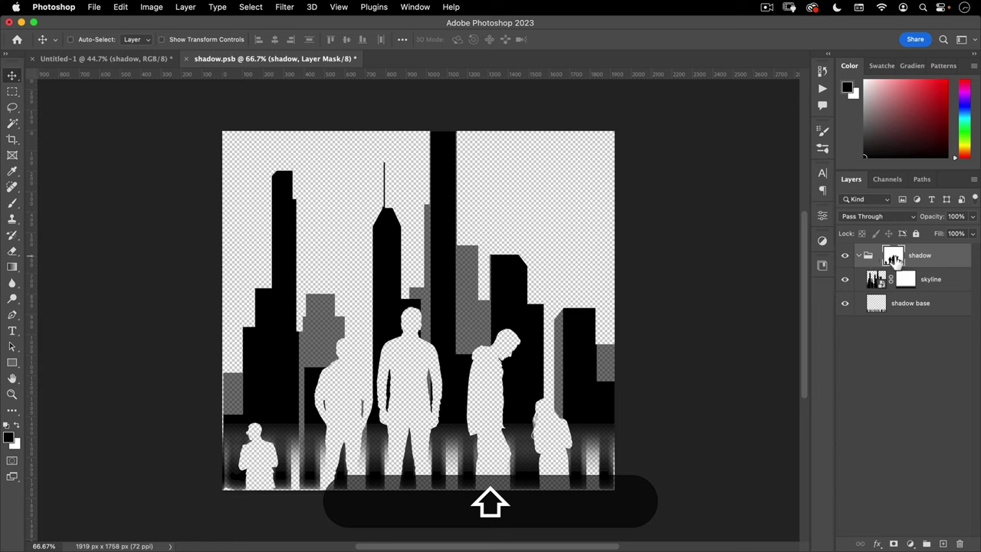
Squash the shadow group's silhouette mask to about 86% height from the figures' base, then close the smart object, saving its changes.
click(892, 258)
key(shift+super+t)
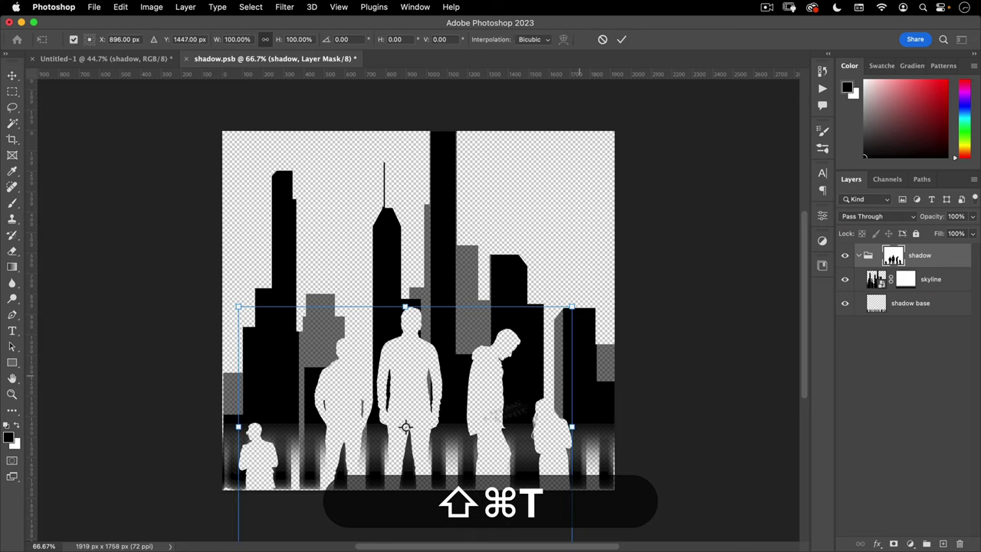
drag(406, 427, 403, 491)
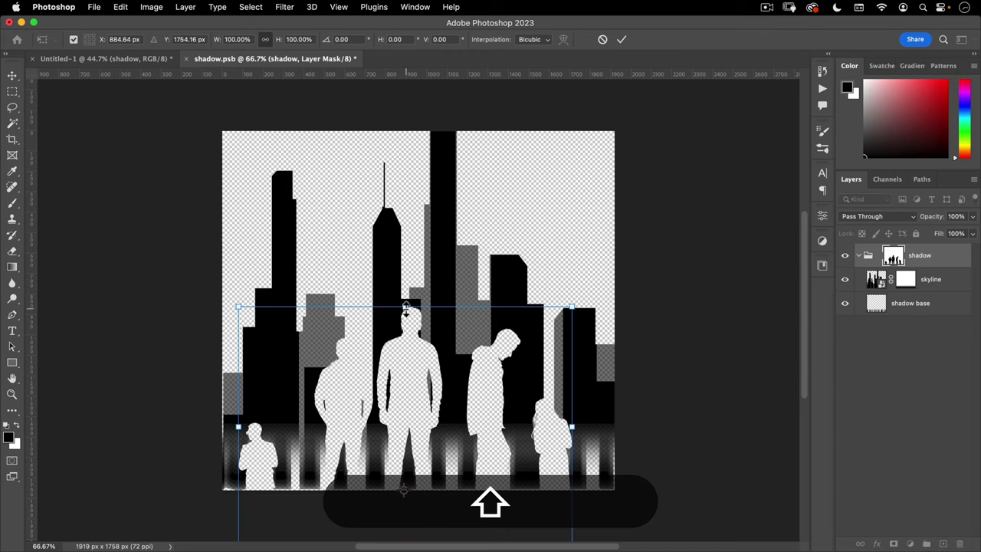
key(alt)
drag(408, 306, 401, 332)
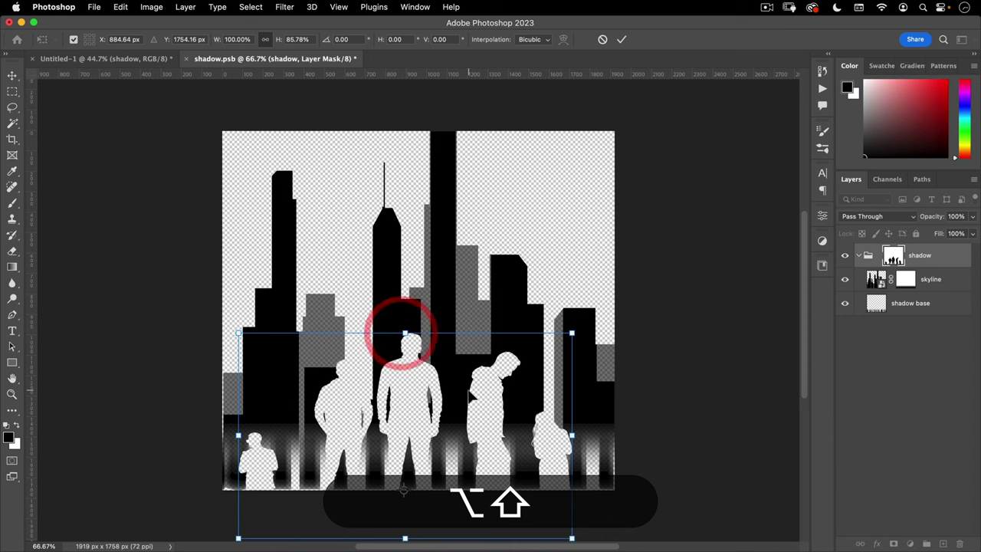
double_click(469, 391)
key(shift+super+w)
click(512, 219)
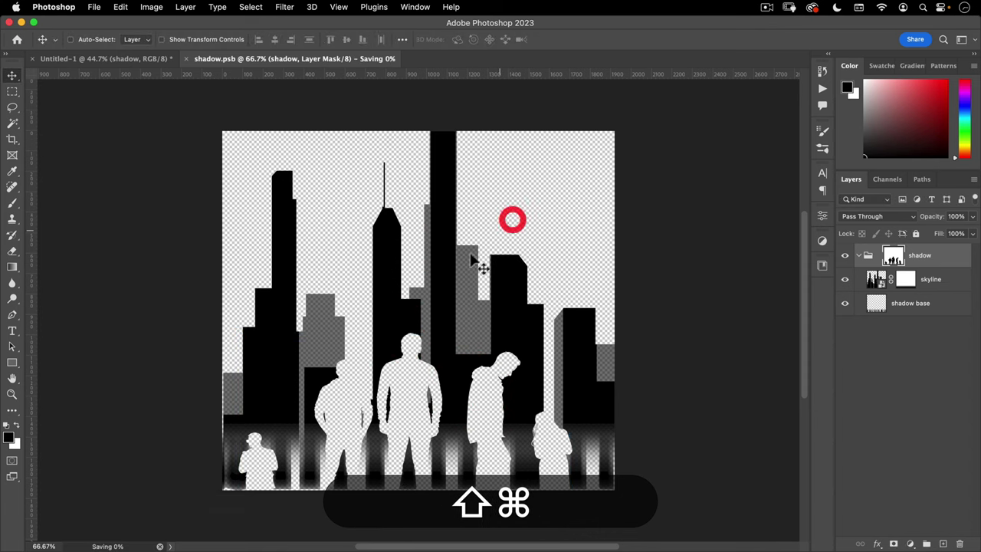